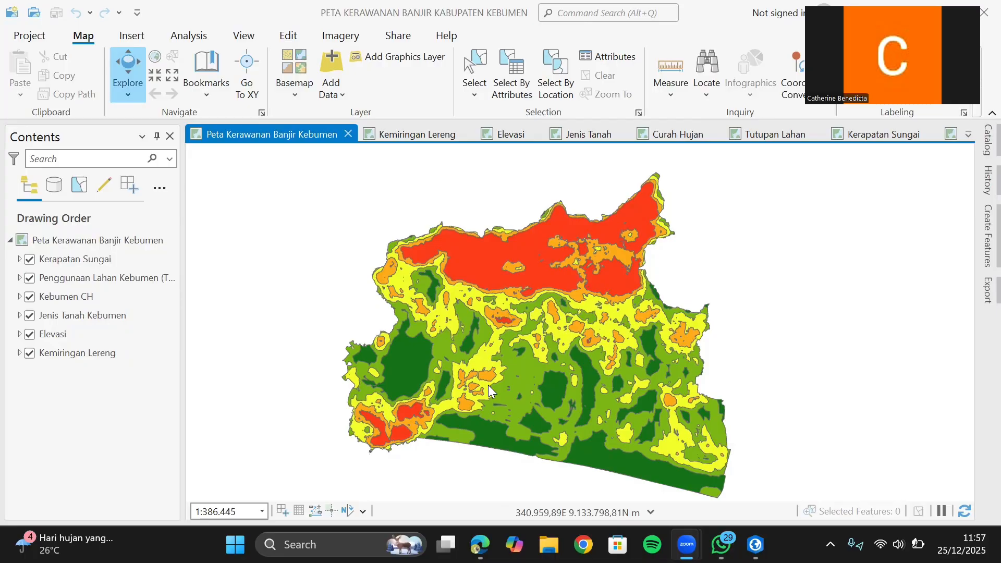
Step: Switch to the flood-vulnerability journal PDF in Edge and look up the Table II.1 slope classification
{"action": "key", "text": "alt+Tab"}
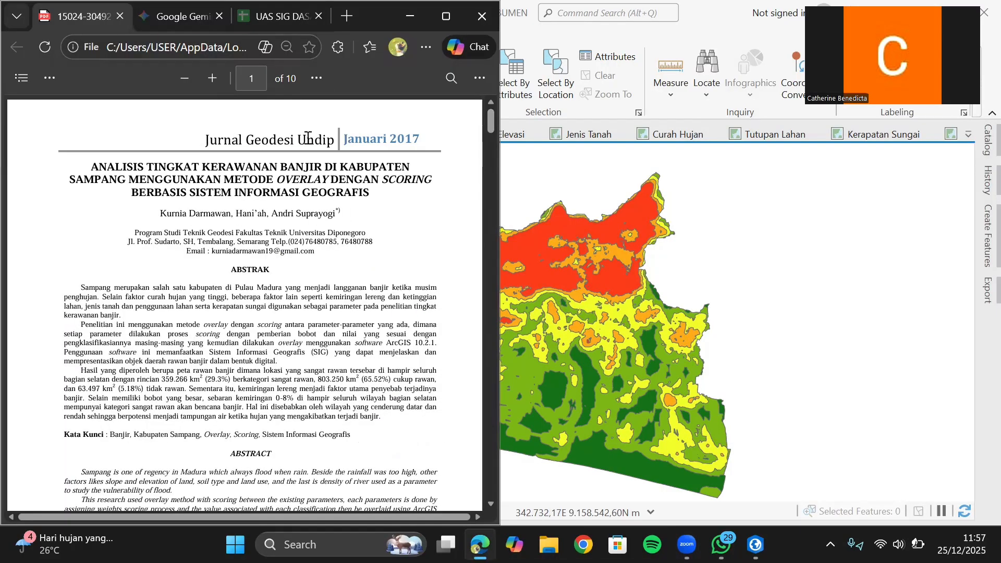
{"action": "scroll", "coordinate": [490, 130], "scroll_direction": "down", "scroll_amount": 10}
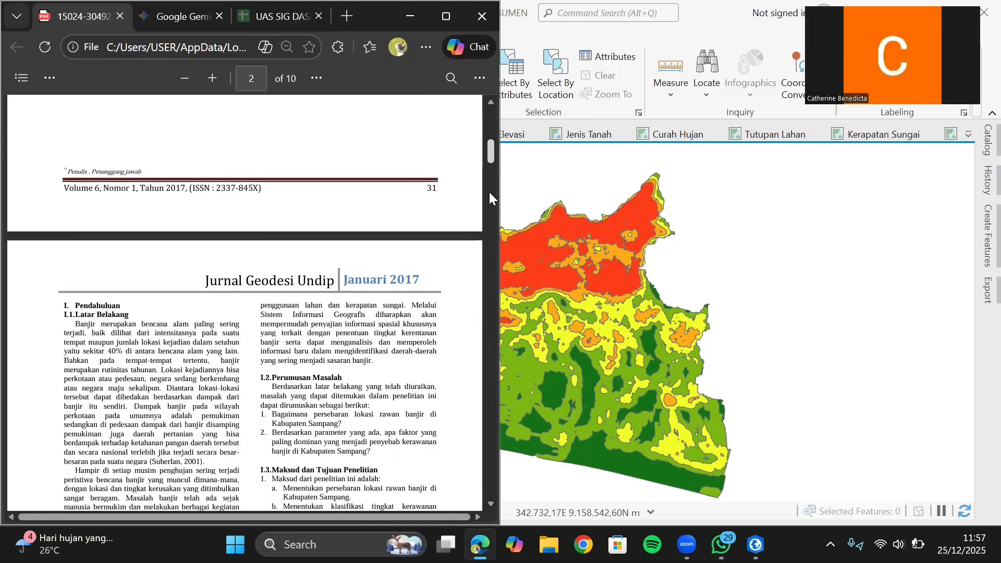
{"action": "scroll", "coordinate": [488, 208], "scroll_direction": "down", "scroll_amount": 15}
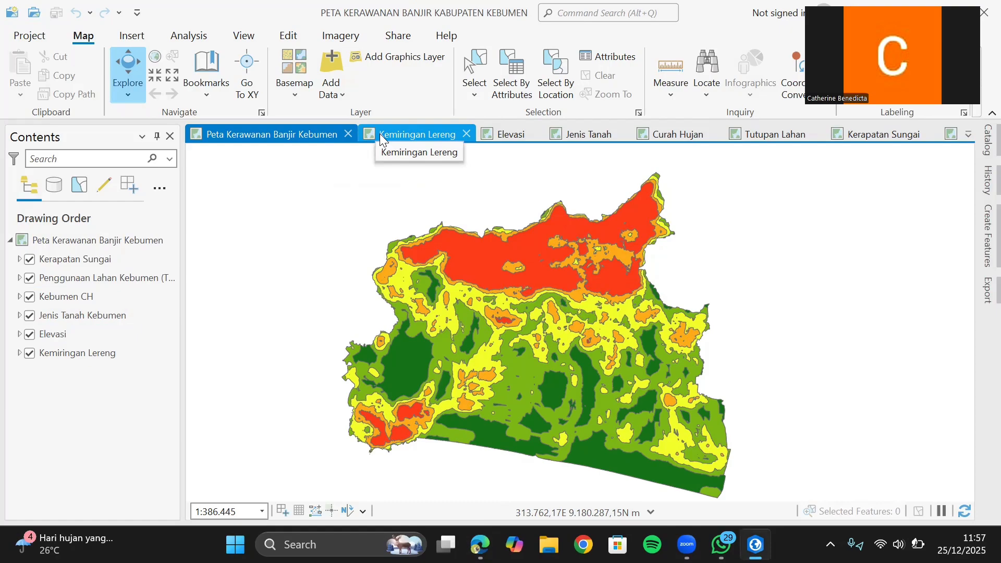
Step: Open the Kemiringan Lereng map and select its DEM_Kebumen_ProjectRaster layer
{"action": "left_click", "coordinate": [379, 133]}
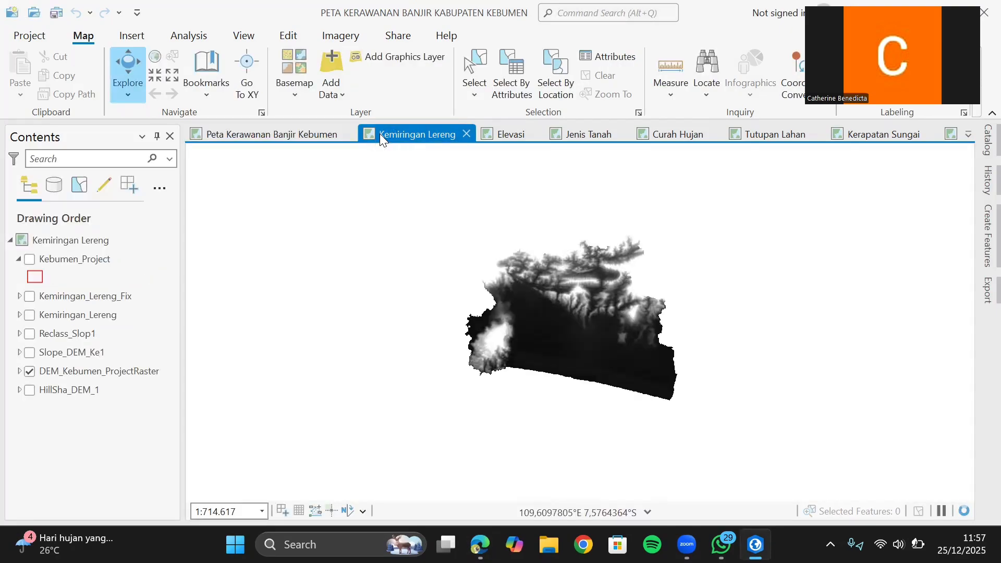
{"action": "left_click_drag", "start_coordinate": [618, 269], "coordinate": [573, 294]}
{"action": "scroll", "coordinate": [572, 296], "scroll_direction": "up", "scroll_amount": 2}
{"action": "left_click_drag", "start_coordinate": [534, 371], "coordinate": [532, 337]}
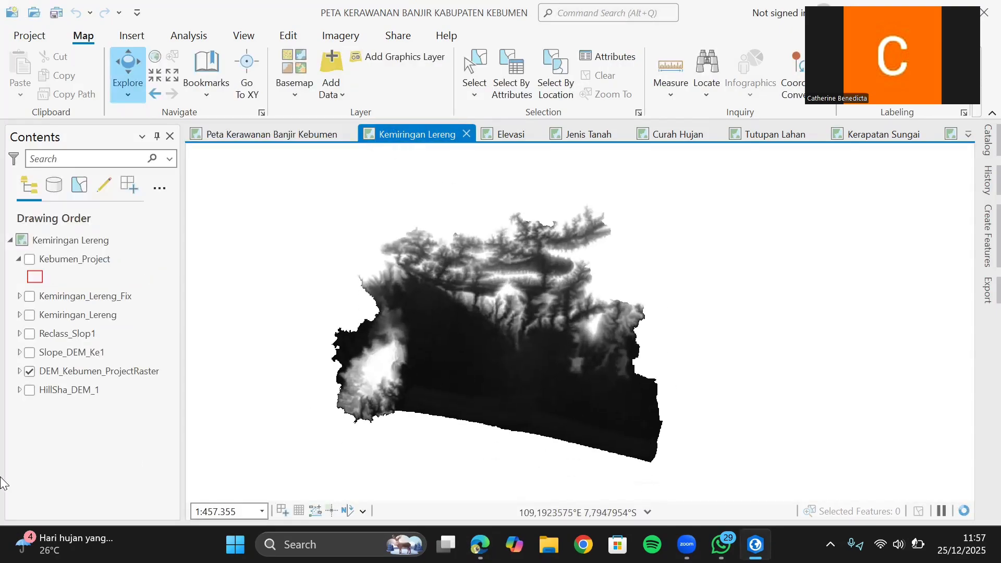
{"action": "left_click", "coordinate": [68, 379]}
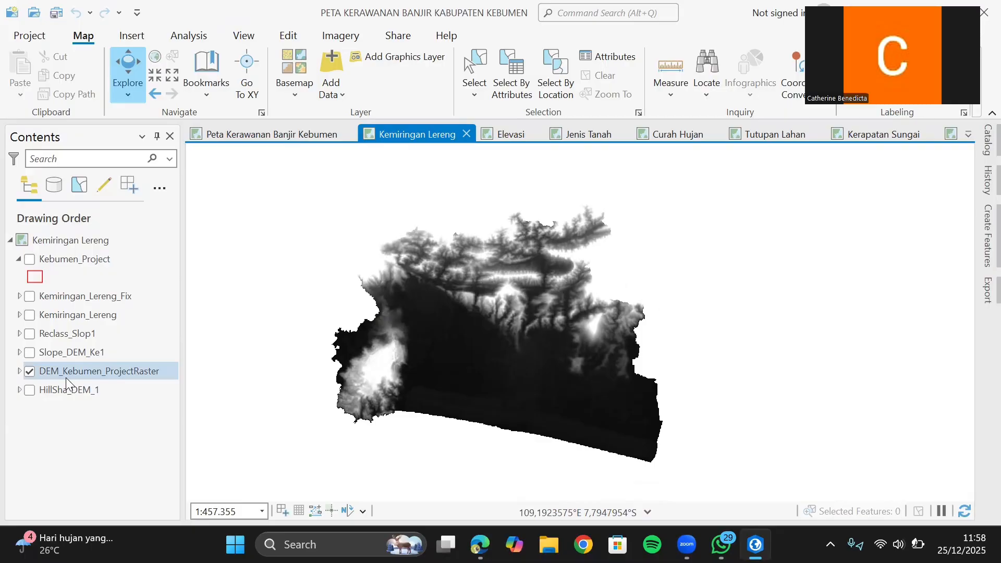
{"action": "left_click", "coordinate": [57, 358]}
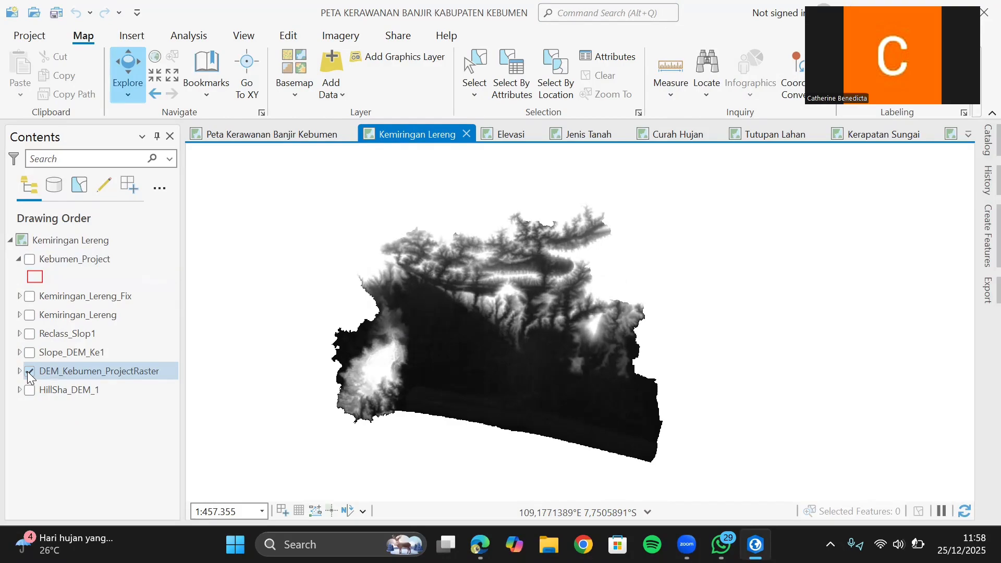
Step: Set up the Spatial Analyst Slope tool with DEM_Kebumen_ProjectRaster as the input raster
{"action": "left_click", "coordinate": [574, 13]}
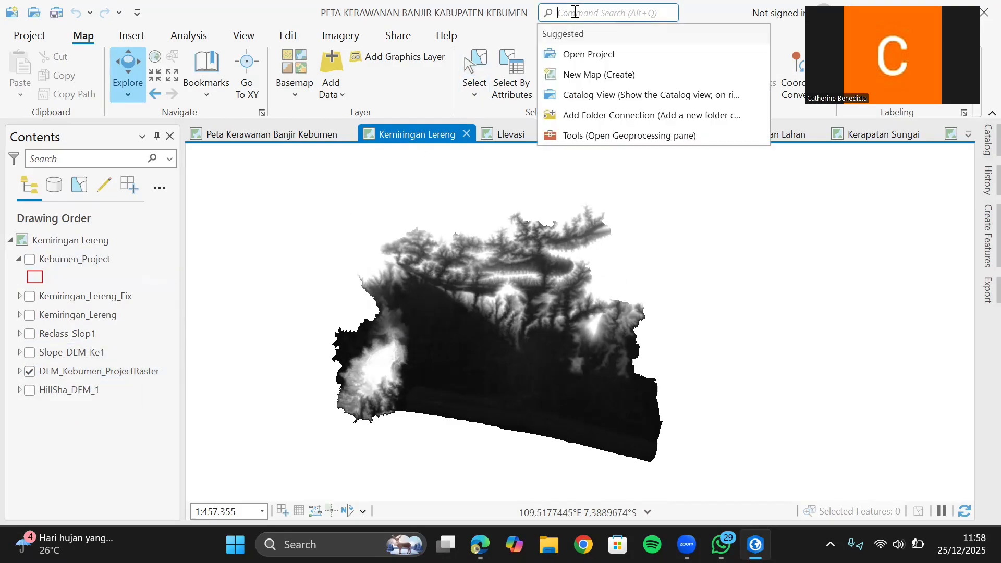
{"action": "type", "text": "sl"}
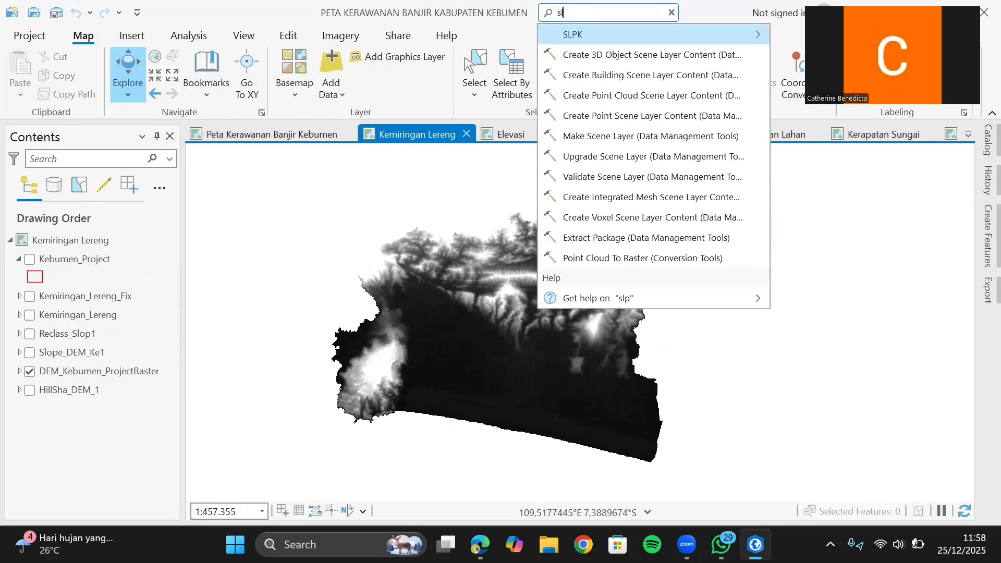
{"action": "type", "text": "pope"}
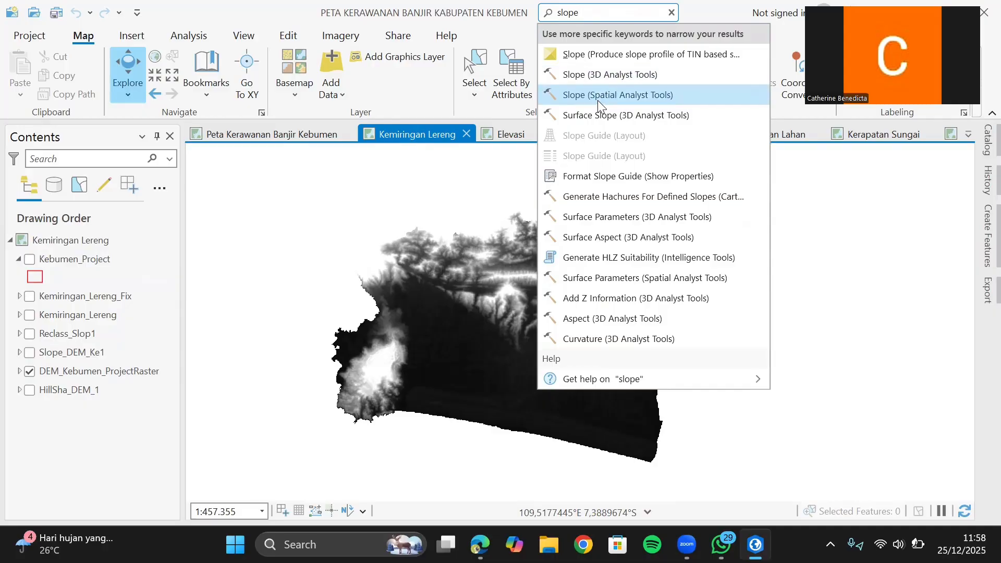
{"action": "left_click", "coordinate": [597, 96]}
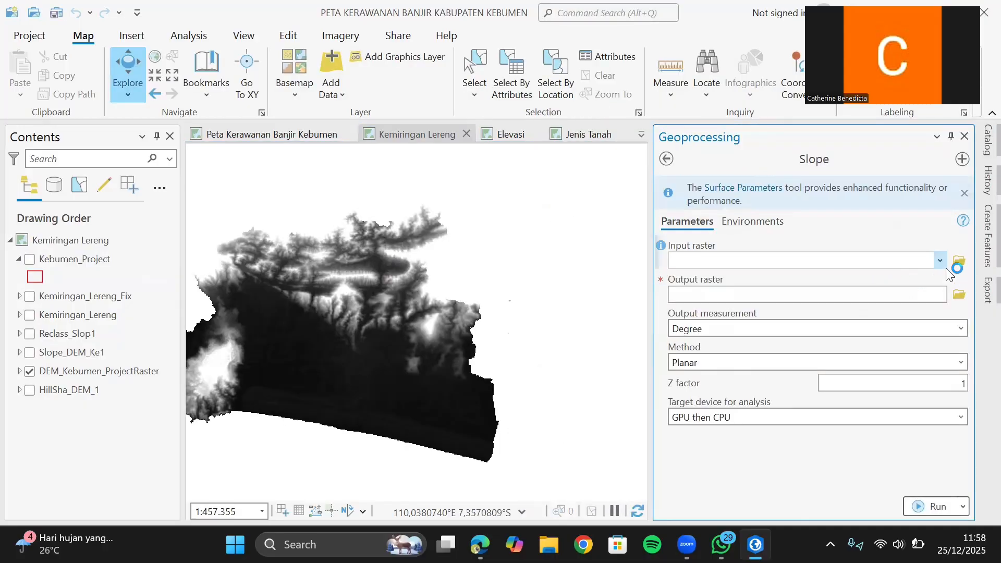
{"action": "left_click", "coordinate": [941, 265]}
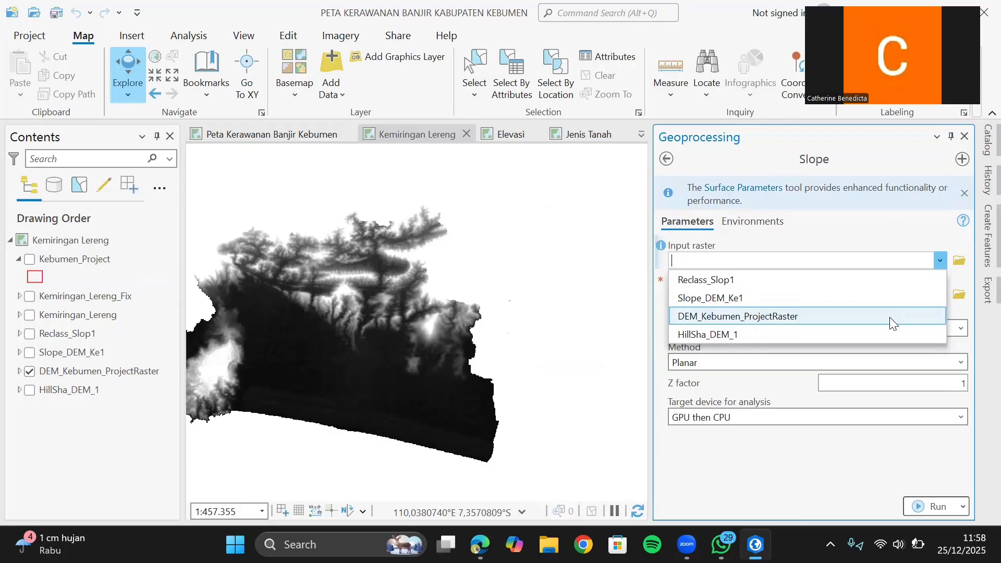
{"action": "left_click", "coordinate": [836, 316]}
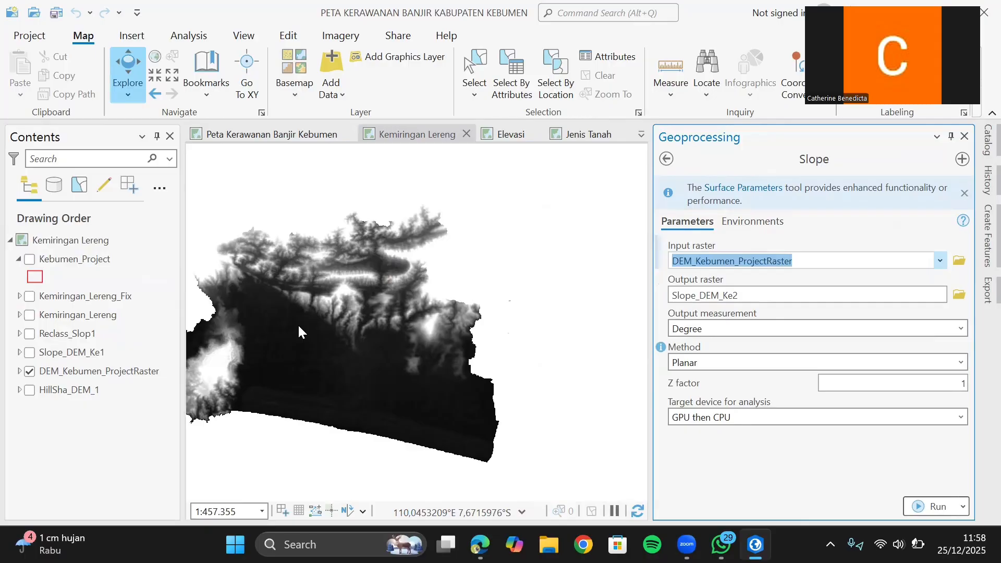
Step: Set the Slope tool's output measurement to Percent rise, and close the tool without running it
{"action": "key", "text": "alt+Tab"}
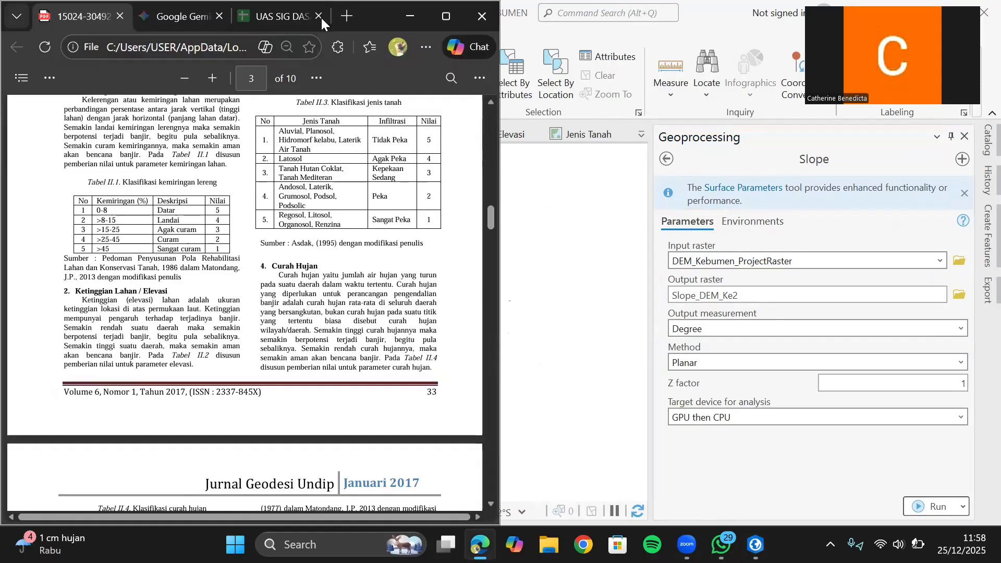
{"action": "left_click", "coordinate": [405, 14]}
{"action": "left_click", "coordinate": [945, 333]}
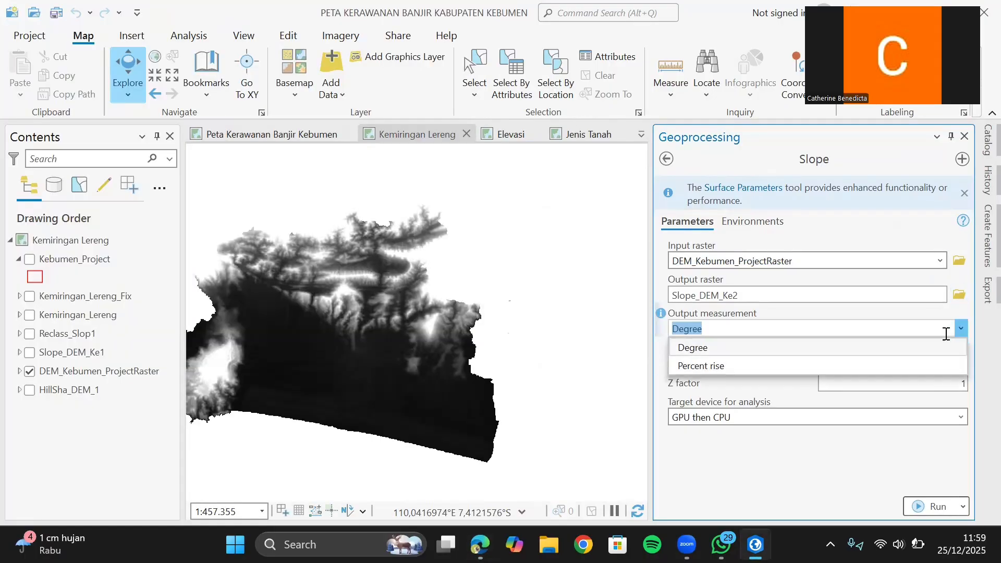
{"action": "left_click", "coordinate": [915, 367]}
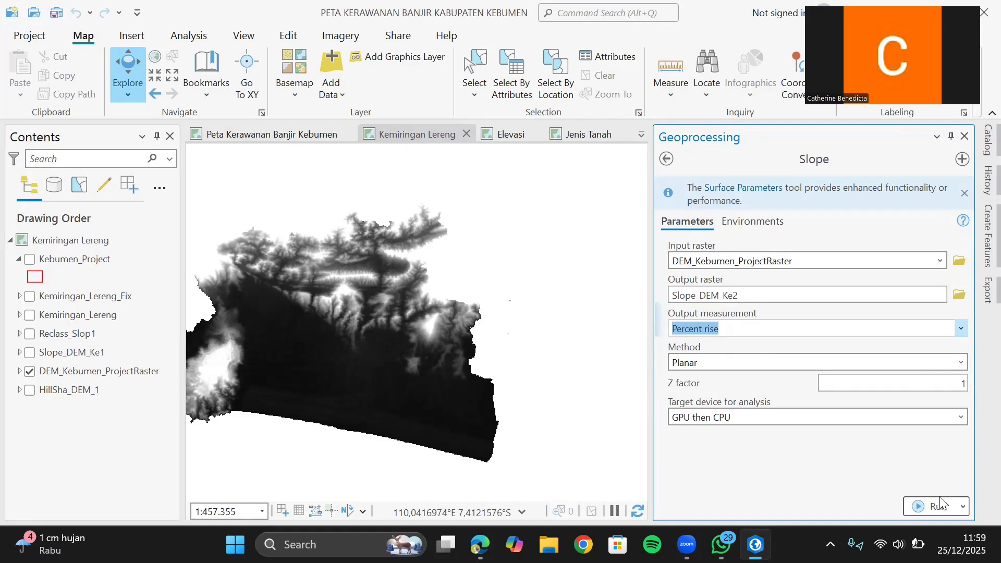
{"action": "left_click", "coordinate": [963, 136]}
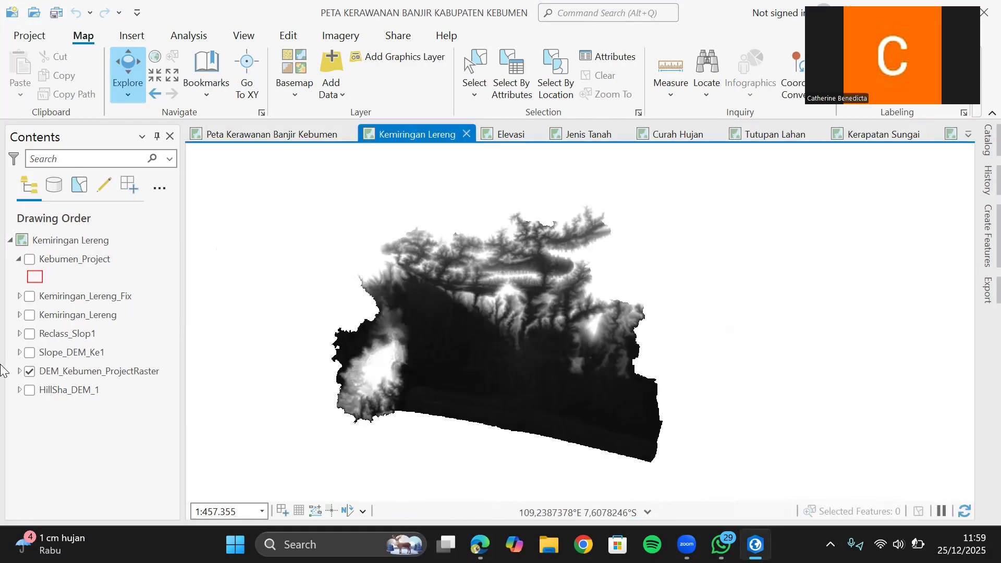
Step: Show the Slope_DEM_Ke1 layer and set up the Spatial Analyst Reclassify tool with it as the input raster
{"action": "left_click", "coordinate": [30, 352]}
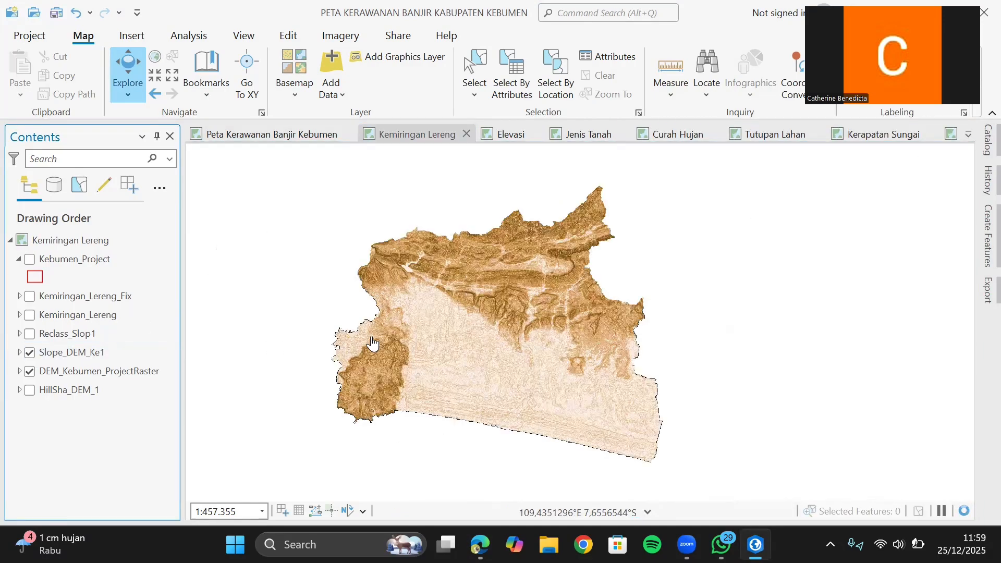
{"action": "left_click", "coordinate": [563, 19]}
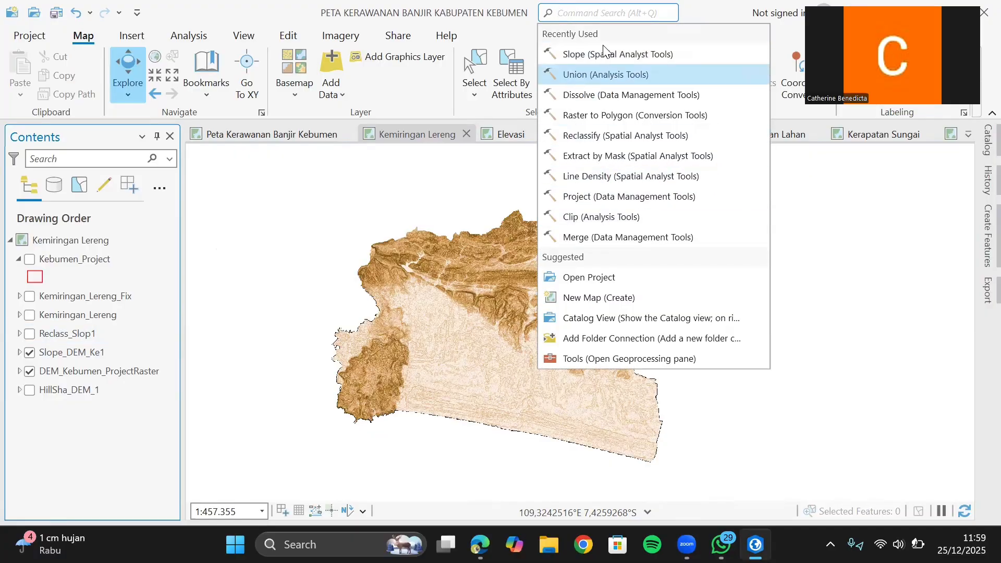
{"action": "left_click", "coordinate": [596, 136]}
{"action": "left_click", "coordinate": [939, 225]}
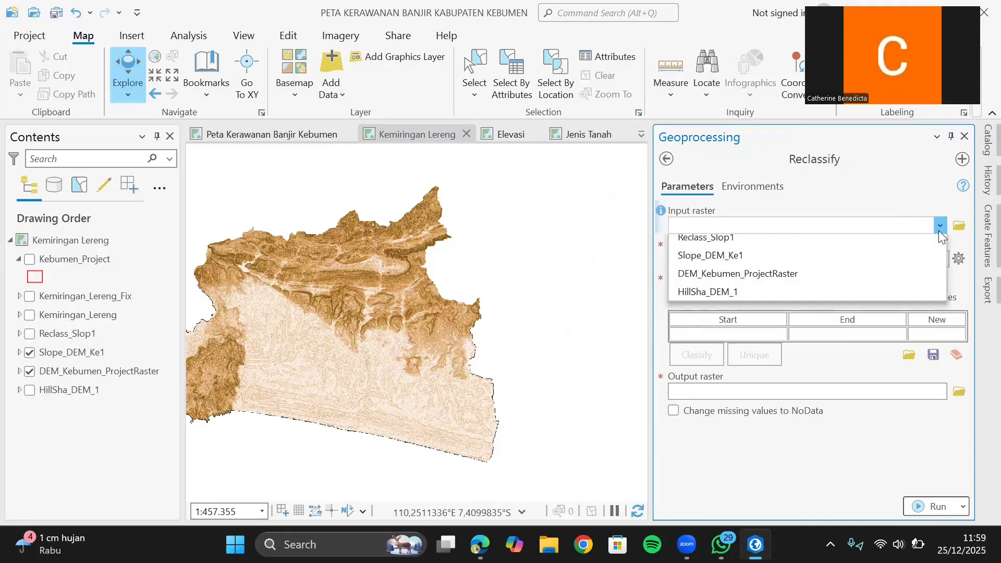
{"action": "left_click", "coordinate": [881, 264]}
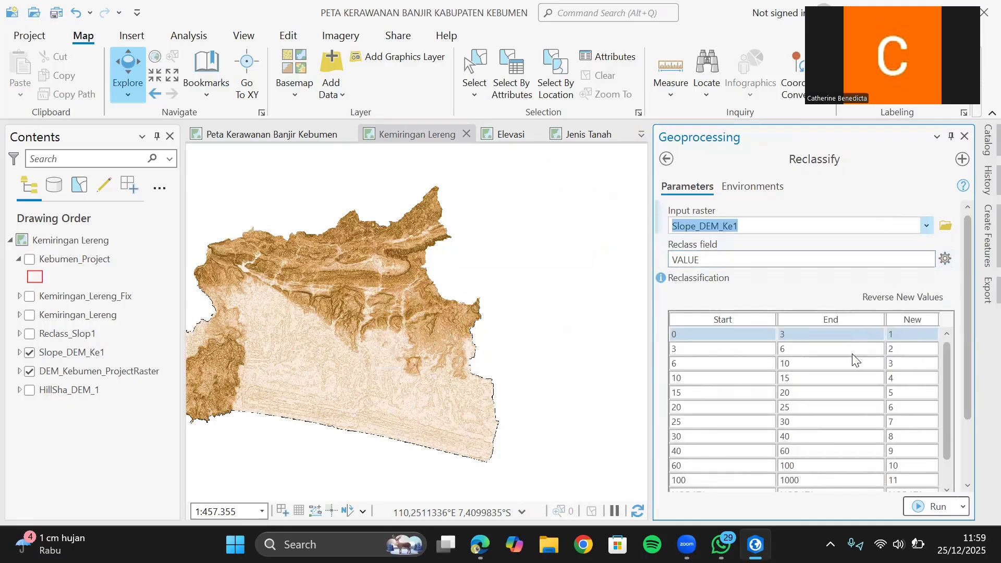
Step: Open the Classify settings for the slope reclassification and consult the slope classes in the journal's Table II.1
{"action": "scroll", "coordinate": [752, 447], "scroll_direction": "down", "scroll_amount": 2}
{"action": "scroll", "coordinate": [728, 472], "scroll_direction": "down", "scroll_amount": 2}
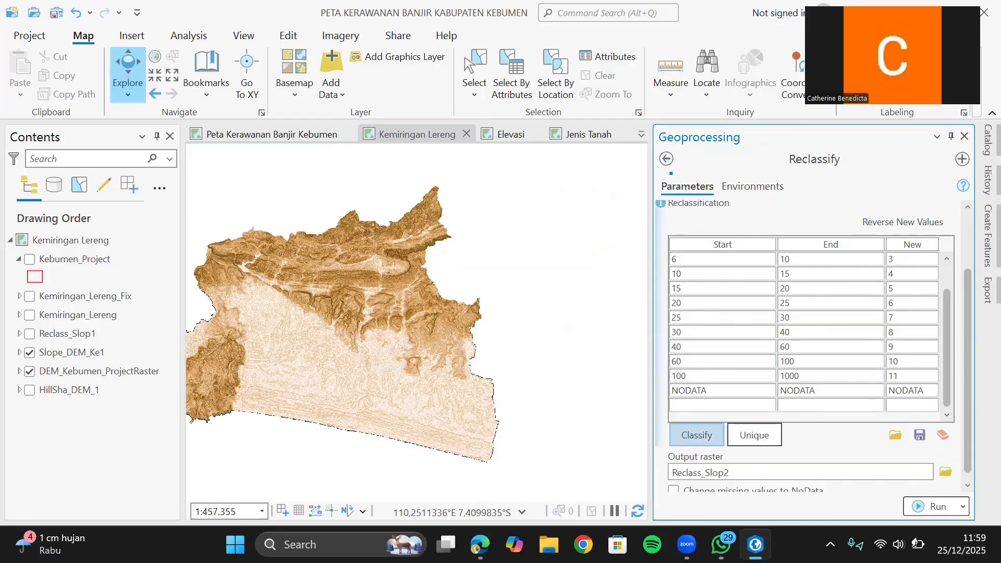
{"action": "left_click", "coordinate": [696, 435]}
{"action": "mouse_move", "coordinate": [479, 544]}
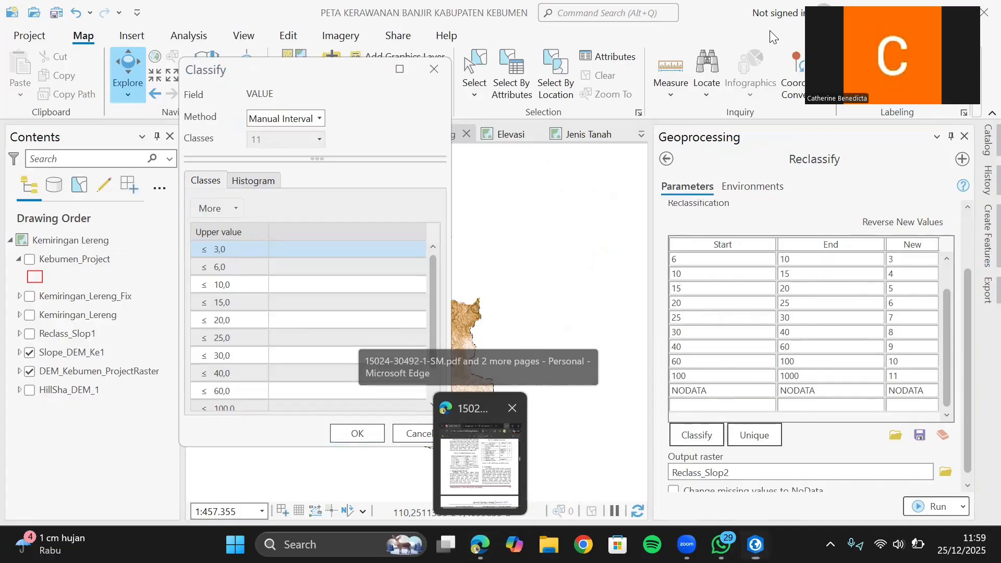
{"action": "left_click", "coordinate": [238, 253]}
{"action": "key", "text": "alt+Tab"}
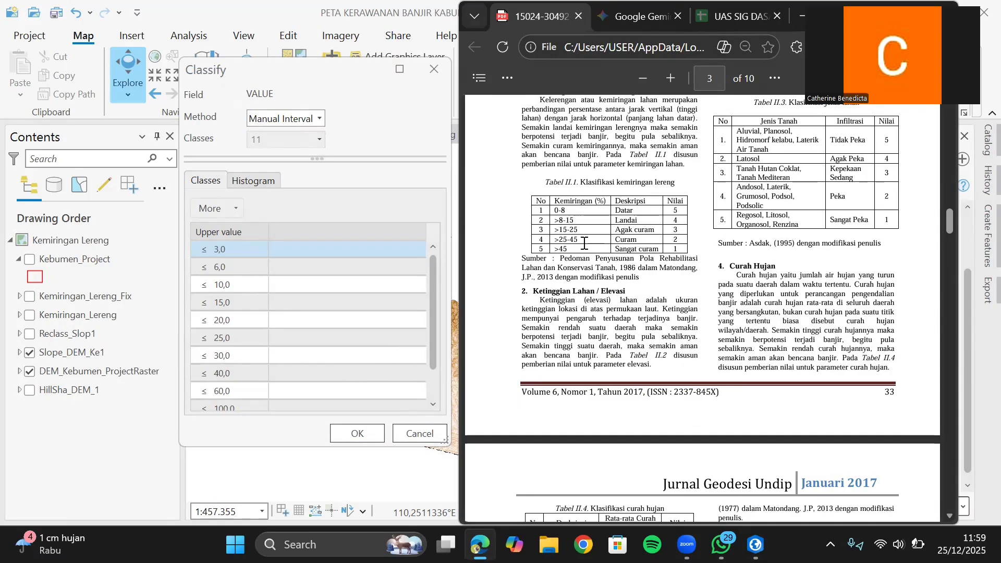
Step: Set the 3.0 class's upper value to 8, and replace that 8 with 15
{"action": "left_click", "coordinate": [243, 251]}
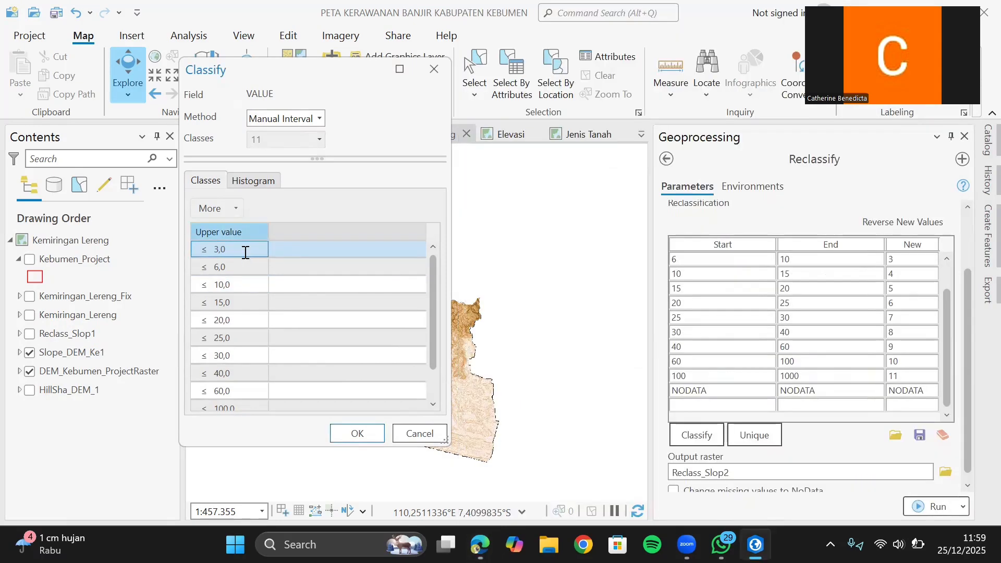
{"action": "left_click", "coordinate": [244, 251]}
{"action": "type", "text": "8"}
{"action": "key", "text": "Return"}
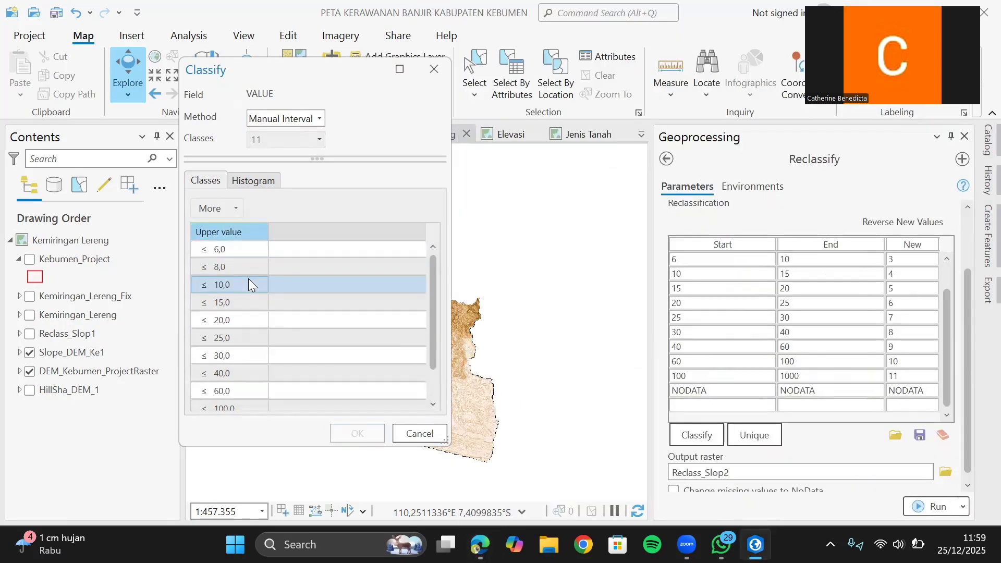
{"action": "left_click", "coordinate": [238, 264]}
{"action": "left_click", "coordinate": [239, 263]}
{"action": "type", "text": "1"}
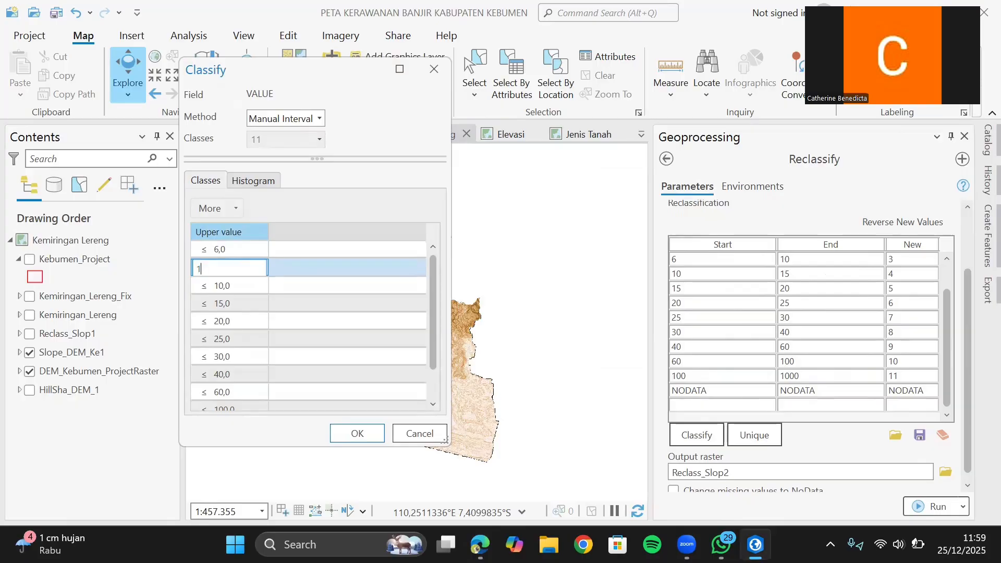
{"action": "type", "text": "5"}
{"action": "key", "text": "Return"}
{"action": "left_click", "coordinate": [234, 254]}
{"action": "left_click", "coordinate": [234, 255]}
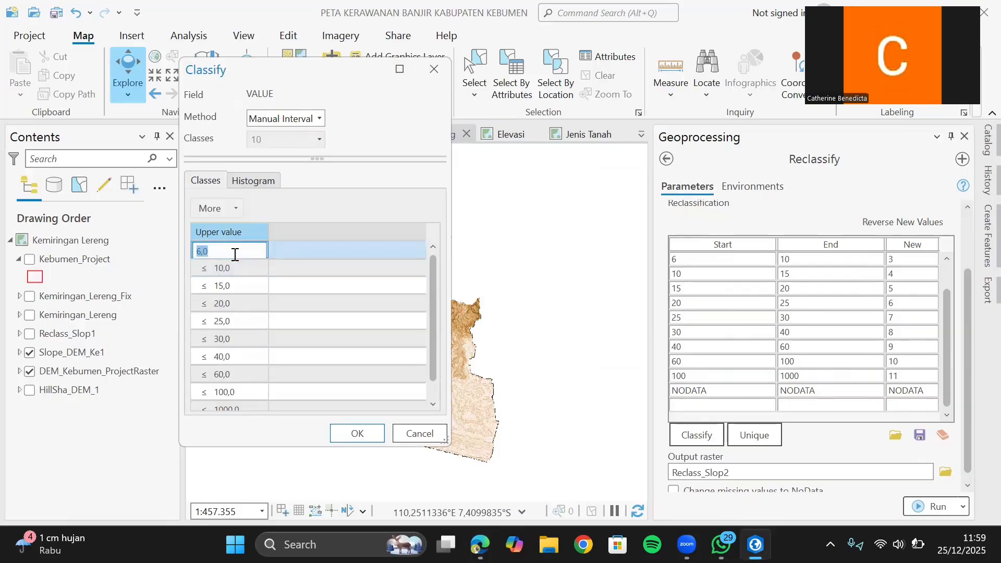
{"action": "scroll", "coordinate": [235, 335], "scroll_direction": "down", "scroll_amount": 1}
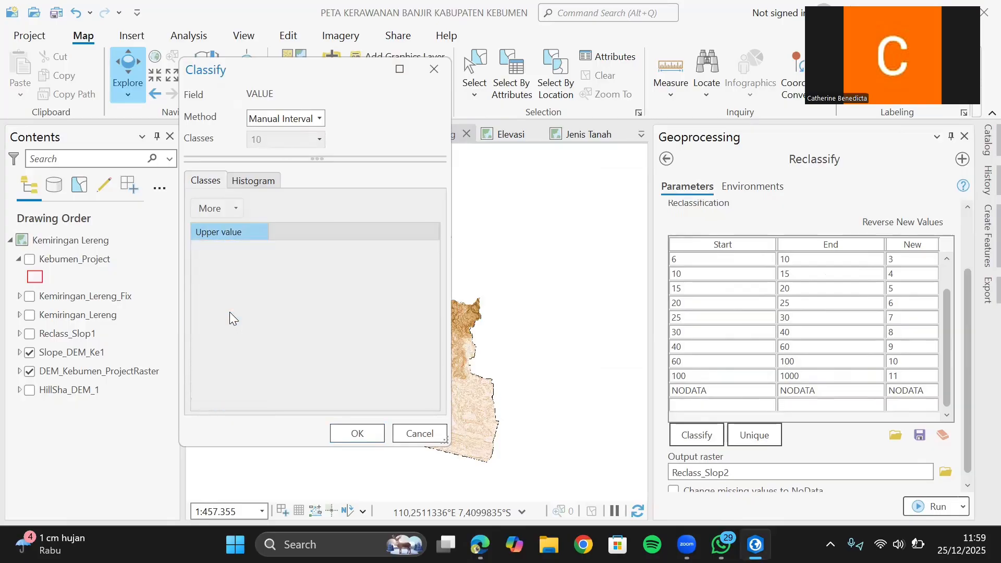
Step: Remove the class breaks at 15, 20, 25, 30 and 40 from the slope classification
{"action": "right_click", "coordinate": [230, 312]}
{"action": "right_click", "coordinate": [264, 283]}
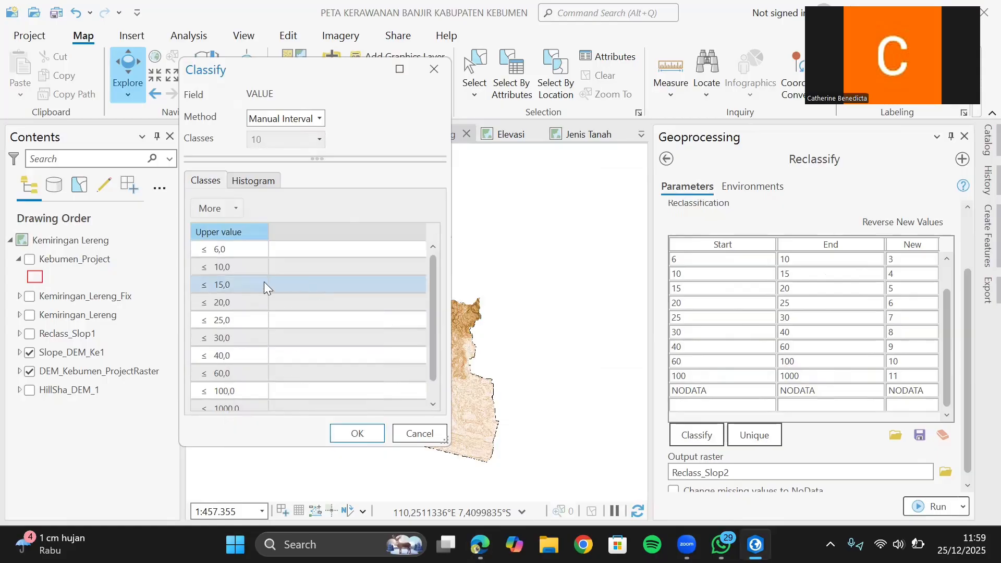
{"action": "left_click", "coordinate": [271, 408]}
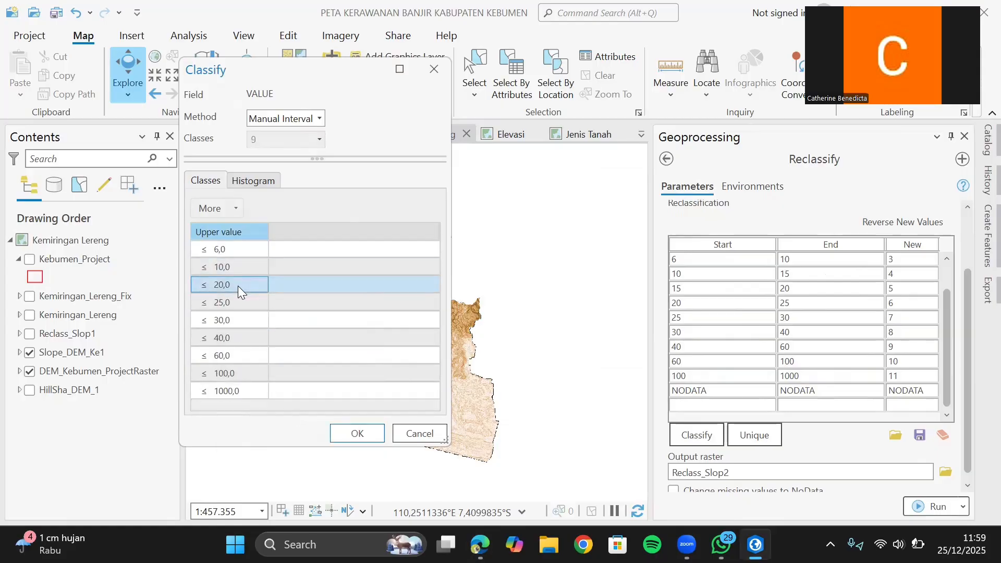
{"action": "right_click", "coordinate": [238, 286]}
{"action": "left_click", "coordinate": [298, 408]}
{"action": "right_click", "coordinate": [238, 281]}
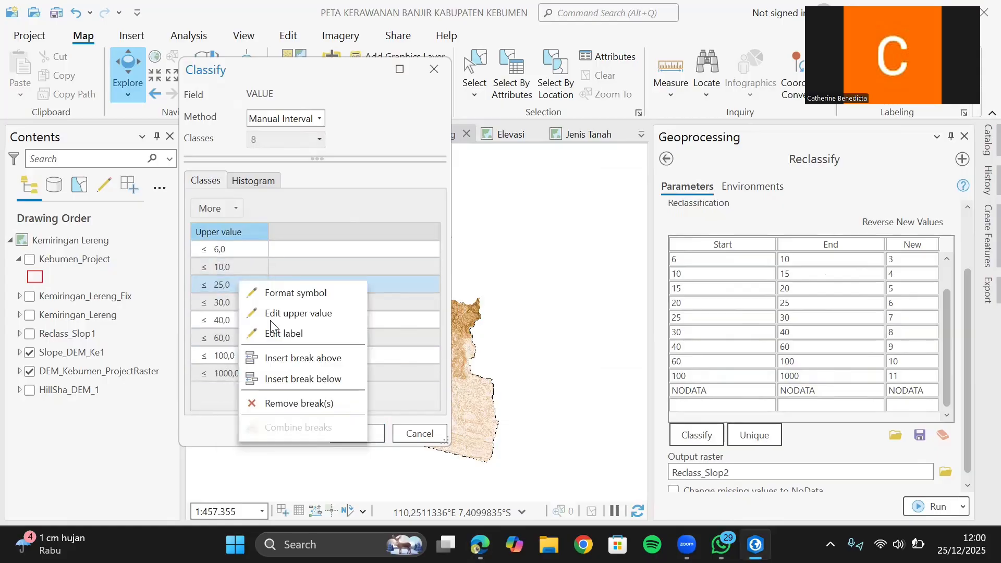
{"action": "left_click", "coordinate": [315, 402]}
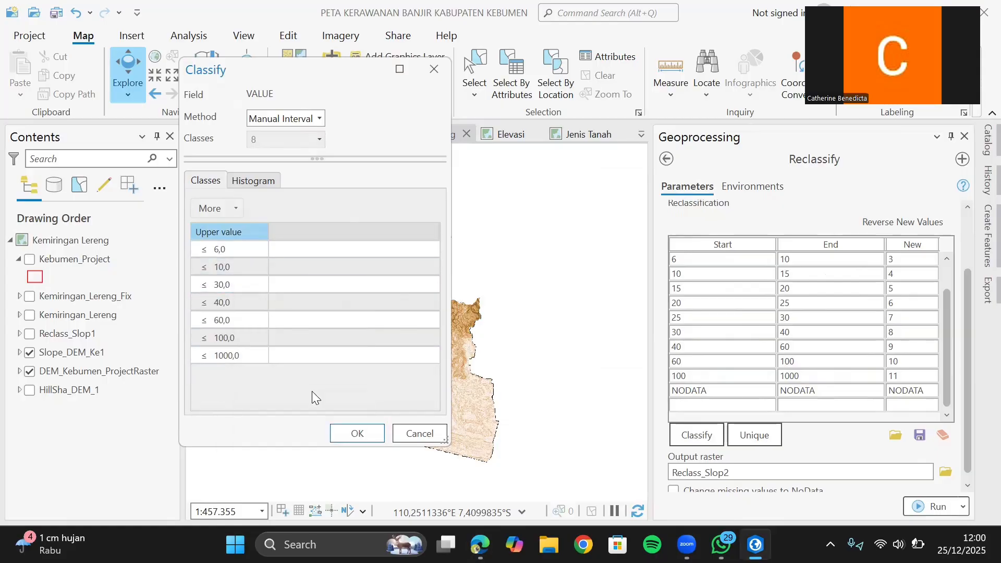
{"action": "right_click", "coordinate": [243, 292]}
{"action": "left_click", "coordinate": [300, 414]}
{"action": "right_click", "coordinate": [239, 289]}
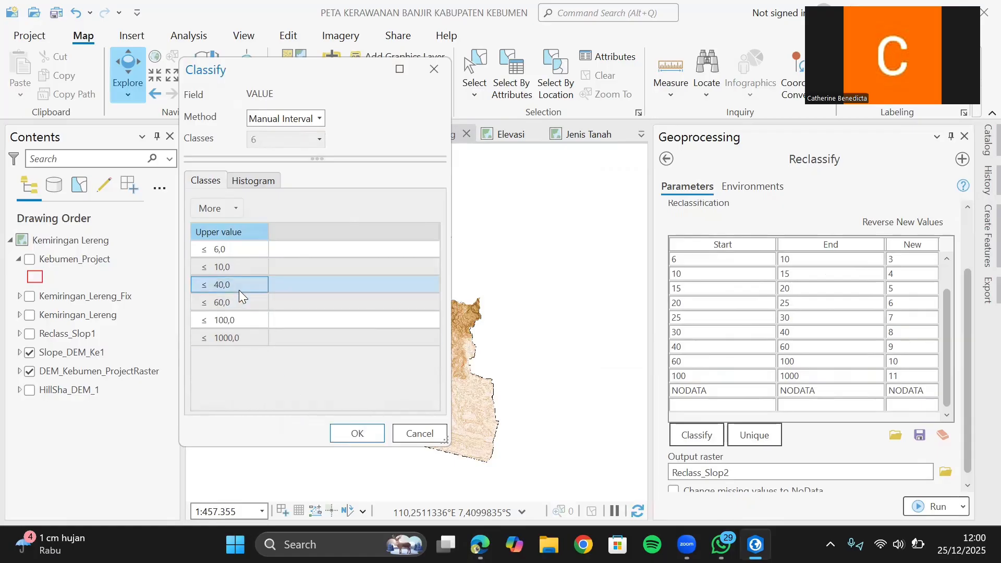
{"action": "left_click", "coordinate": [299, 413]}
Step: Set the upper values of the first two slope classes to 8 and 15
{"action": "double_click", "coordinate": [219, 252]}
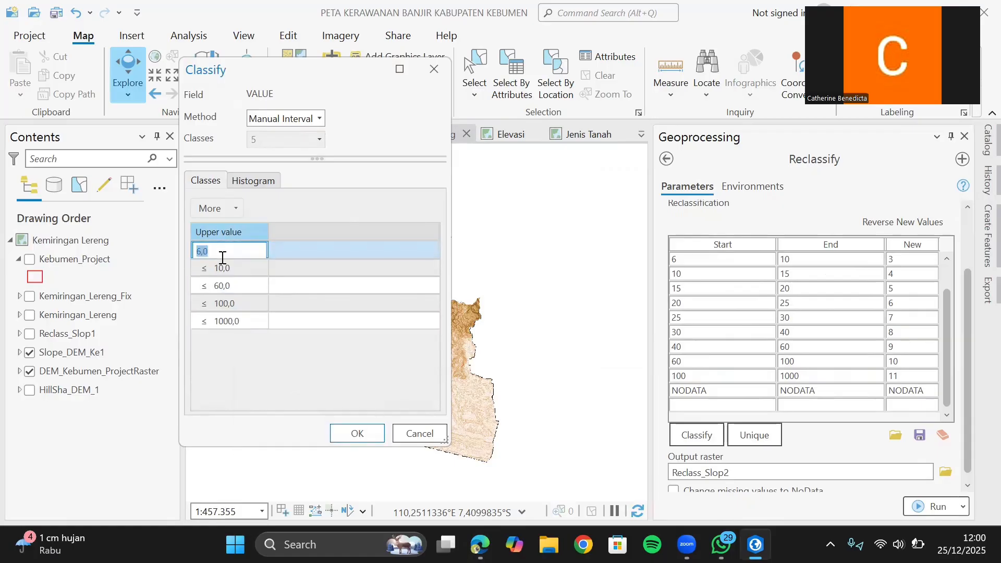
{"action": "type", "text": "8"}
{"action": "key", "text": "Return"}
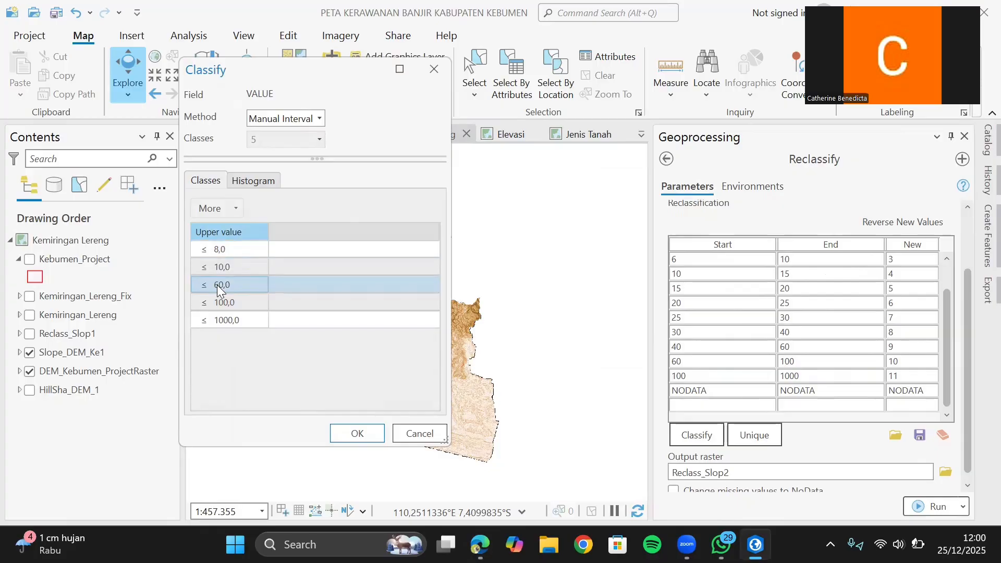
{"action": "left_click", "coordinate": [225, 272]}
{"action": "double_click", "coordinate": [225, 272]}
{"action": "type", "text": "15"}
{"action": "key", "text": "Return"}
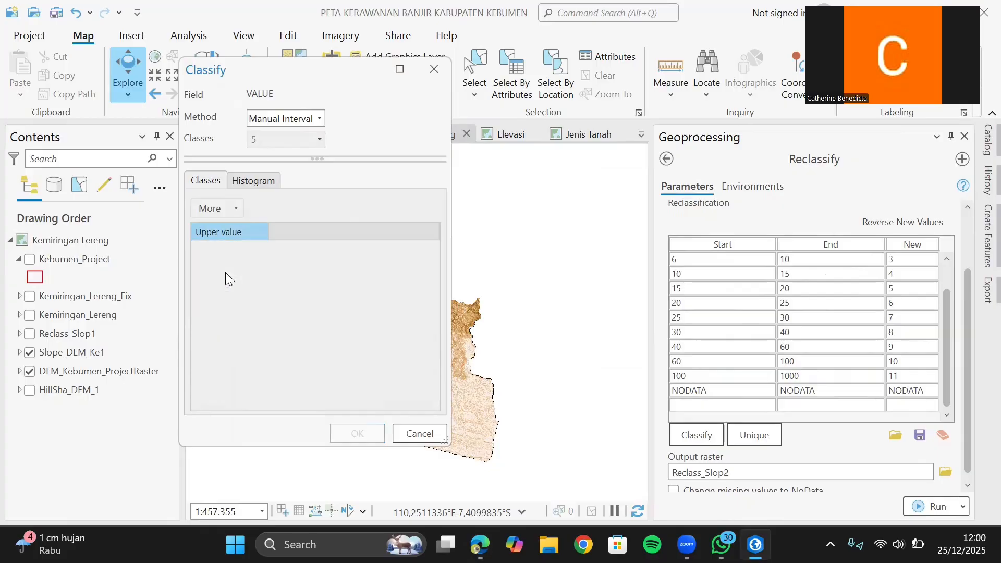
Step: Set the upper values of the third and fourth slope classes to 25 and 45, and apply the classification to the Reclassify table
{"action": "double_click", "coordinate": [230, 284]}
{"action": "type", "text": "25"}
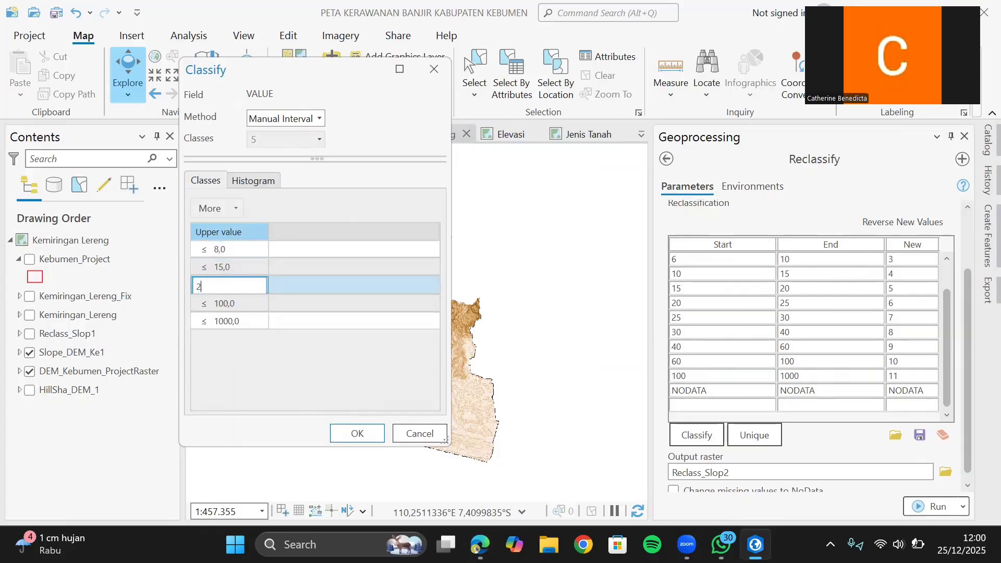
{"action": "key", "text": "Return"}
{"action": "double_click", "coordinate": [254, 300]}
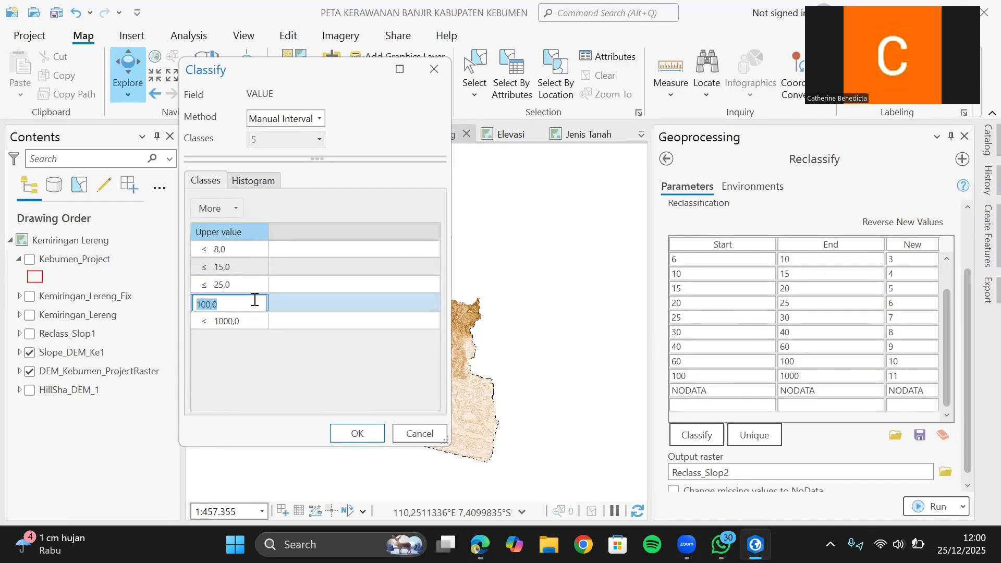
{"action": "type", "text": "45"}
{"action": "key", "text": "Return"}
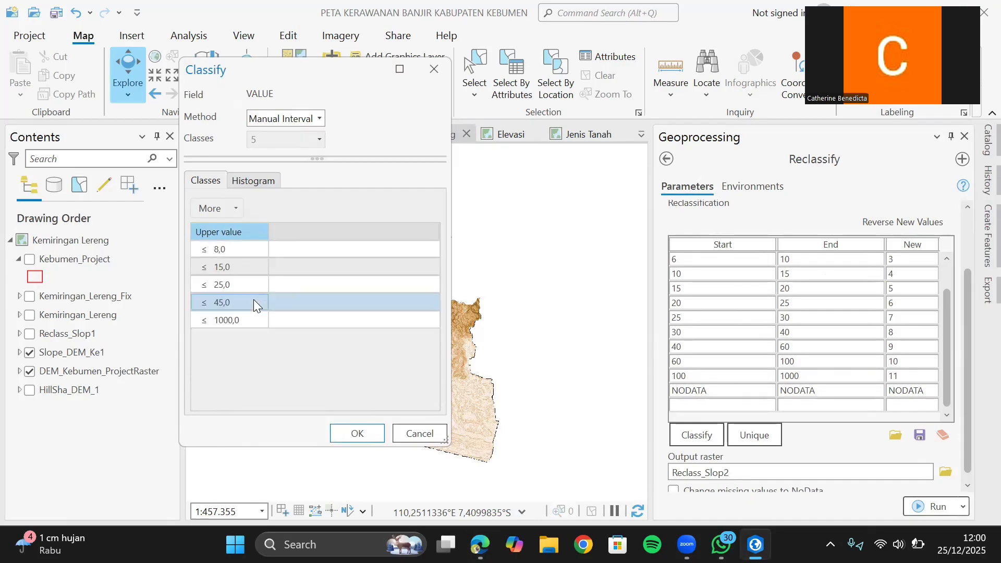
{"action": "left_click", "coordinate": [241, 321]}
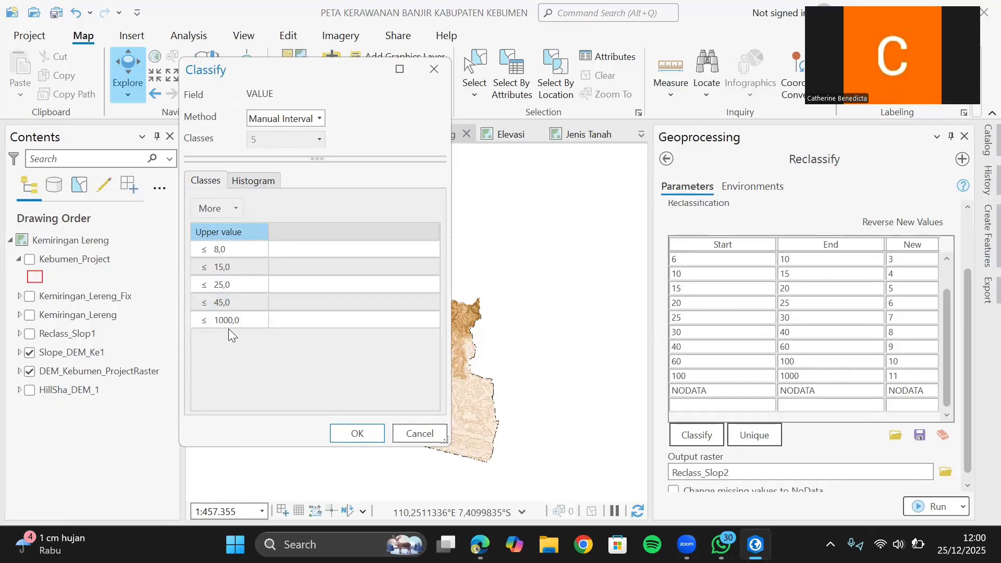
{"action": "left_click", "coordinate": [245, 338]}
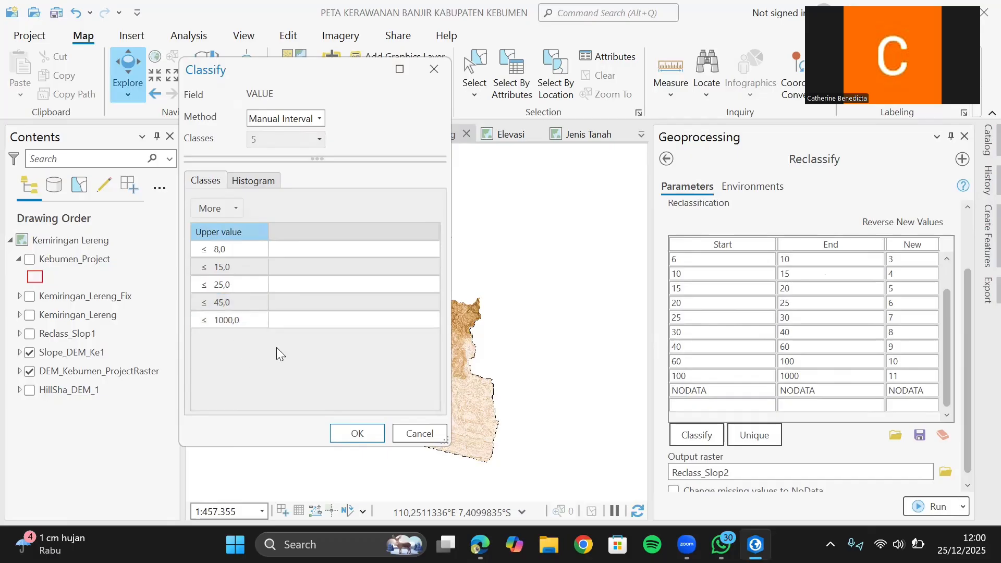
{"action": "left_click", "coordinate": [357, 433]}
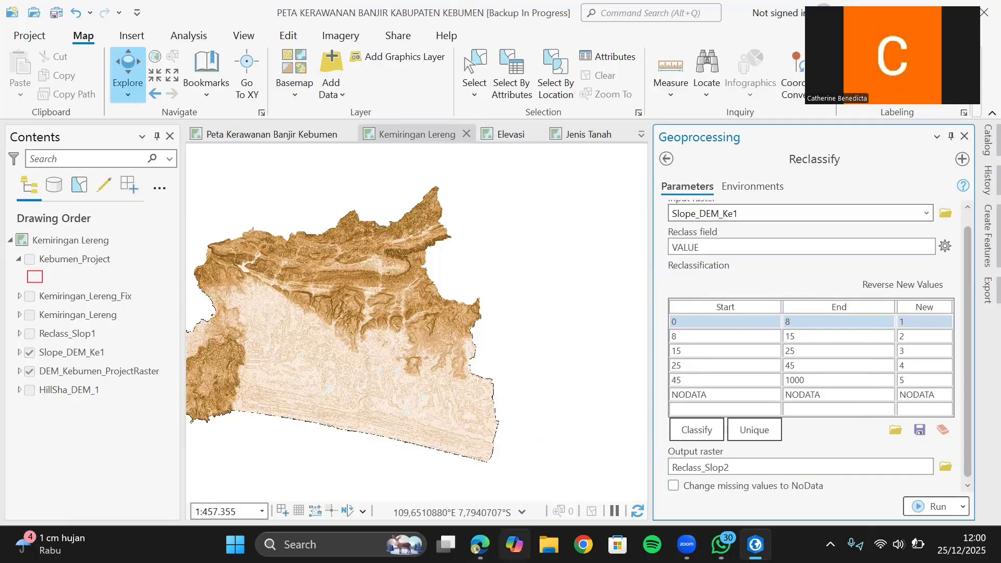
Step: Consult the scores in the journal's Table II.1 alongside the Reclassify tool, and reverse the new values so they run from 5 to 1
{"action": "mouse_move", "coordinate": [480, 544]}
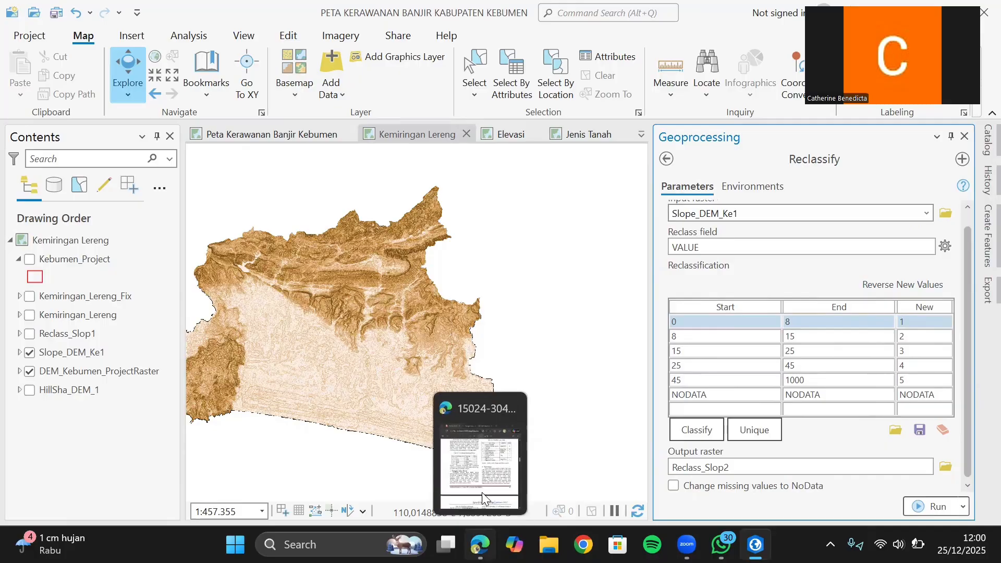
{"action": "left_click", "coordinate": [485, 487]}
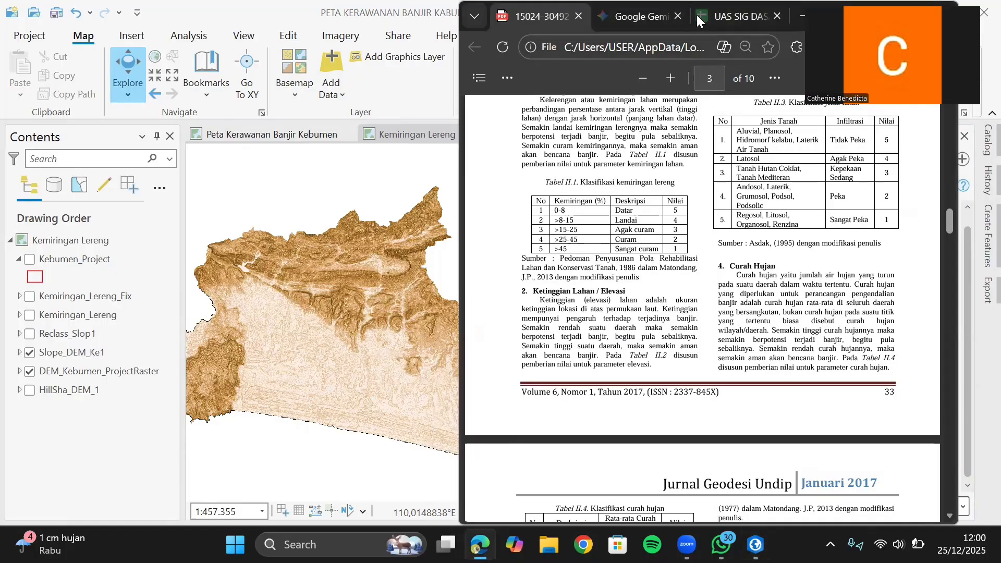
{"action": "left_click", "coordinate": [776, 16]}
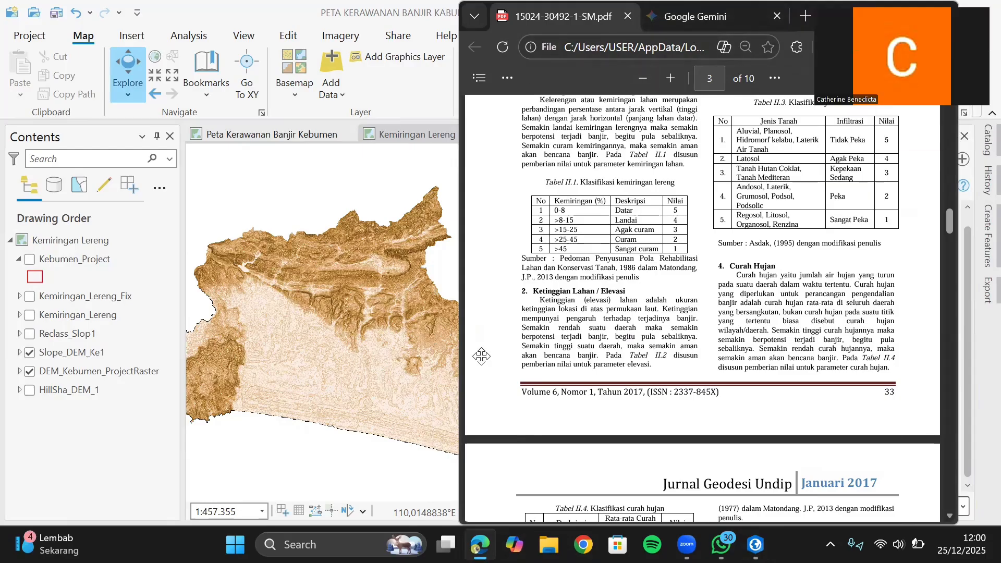
{"action": "left_click_drag", "start_coordinate": [481, 356], "coordinate": [153, 356]}
{"action": "scroll", "coordinate": [266, 307], "scroll_direction": "up", "scroll_amount": 2}
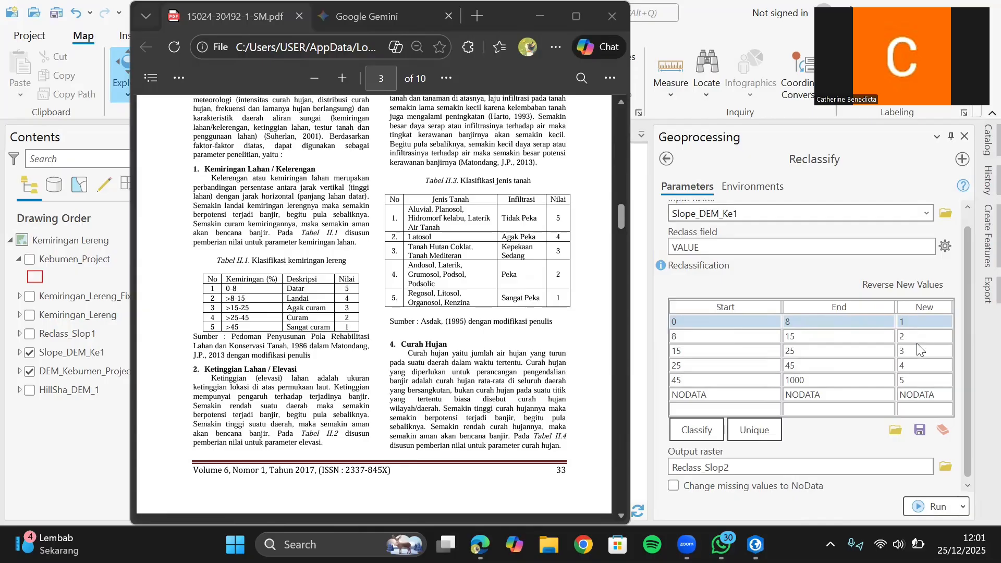
{"action": "left_click", "coordinate": [907, 285]}
{"action": "left_click", "coordinate": [907, 286]}
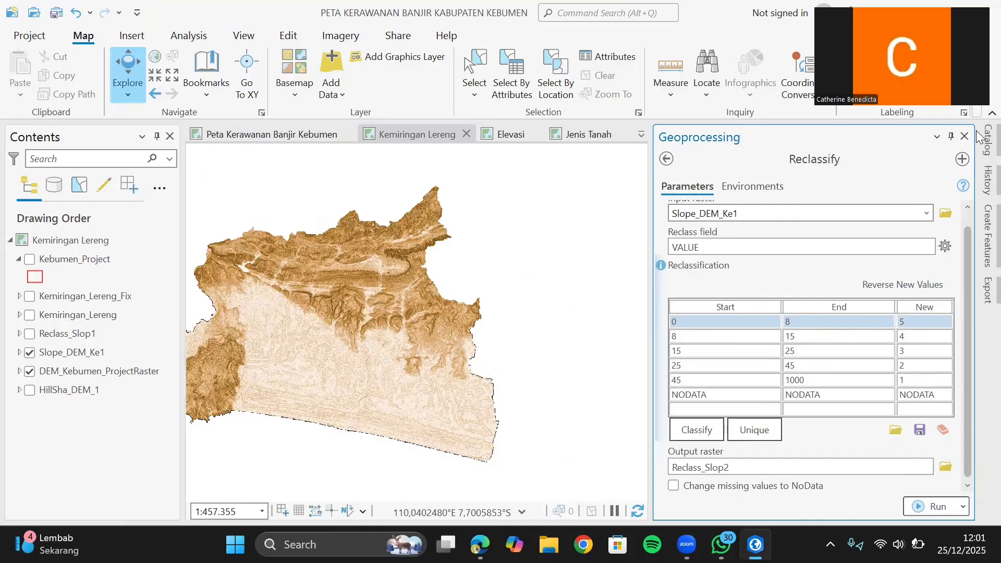
Step: Show the Reclass_Slop1 layer and set up the Raster to Polygon tool with it as the input raster and Value as the field
{"action": "left_click", "coordinate": [29, 334]}
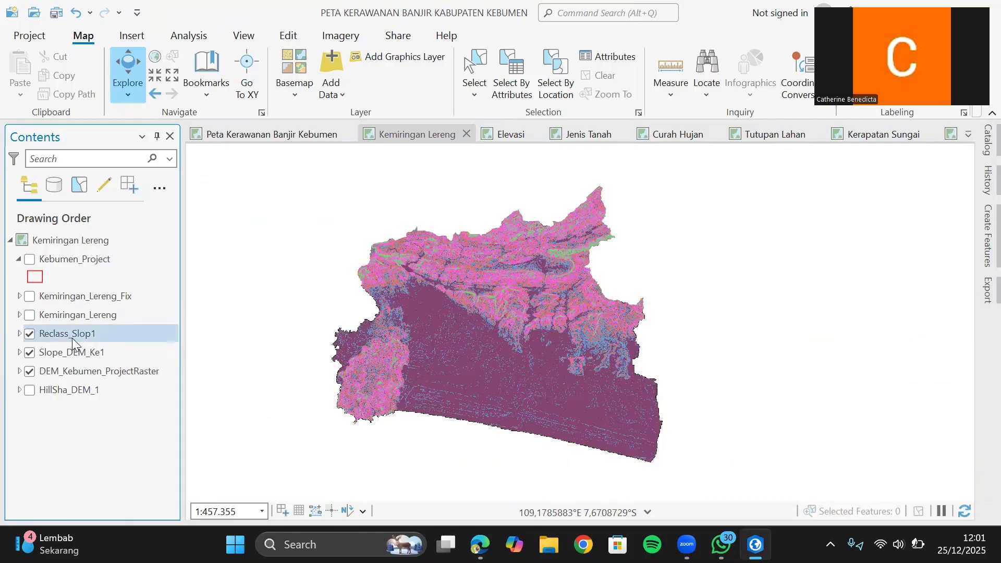
{"action": "left_click", "coordinate": [622, 11]}
{"action": "type", "text": "raste"}
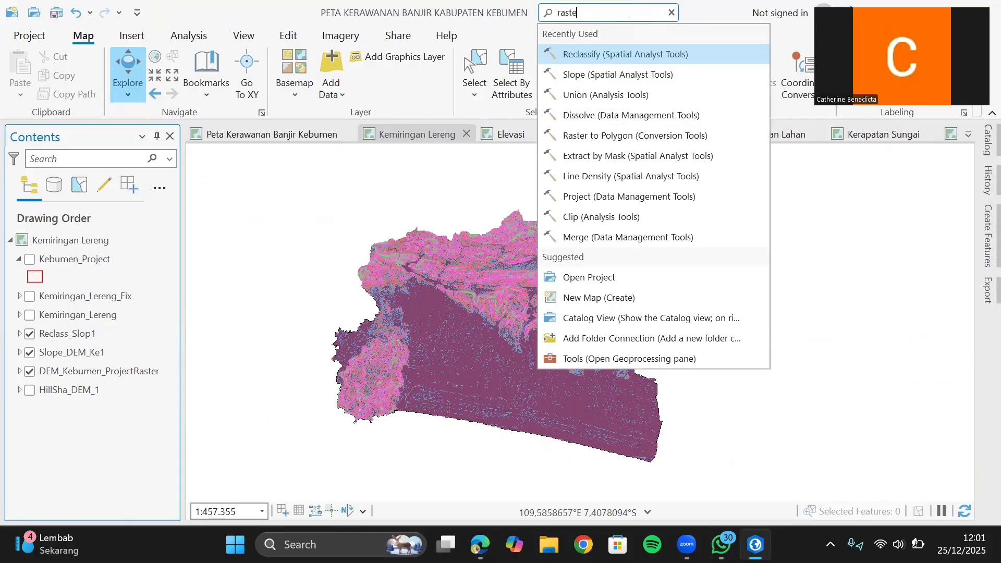
{"action": "type", "text": "r to po"}
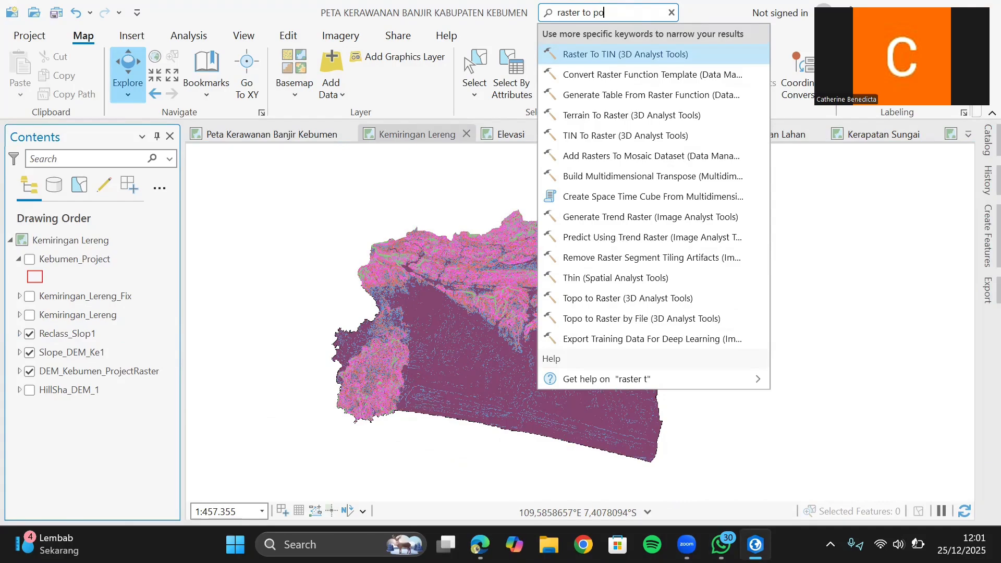
{"action": "type", "text": "lygon"}
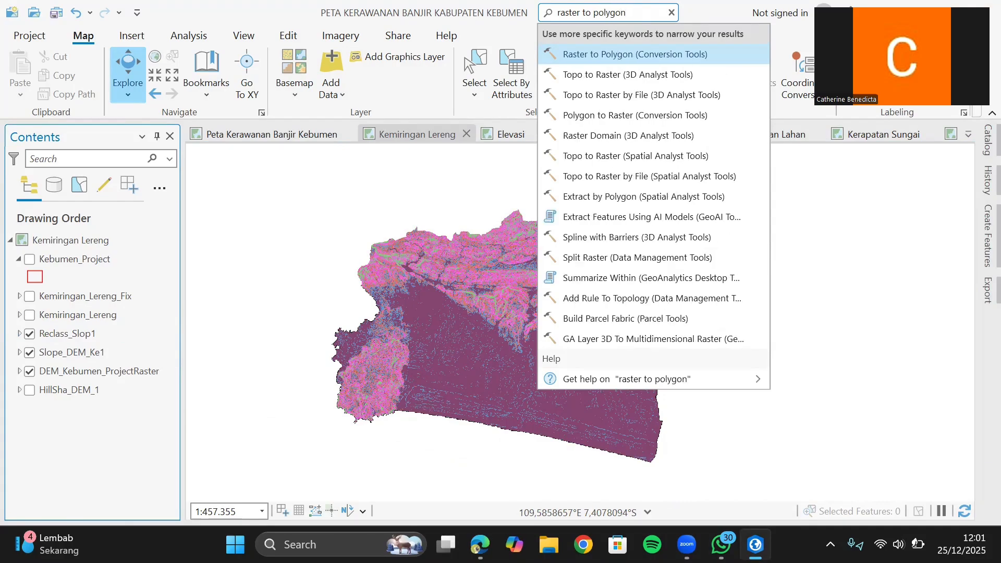
{"action": "left_click", "coordinate": [641, 54]}
{"action": "left_click", "coordinate": [941, 224]}
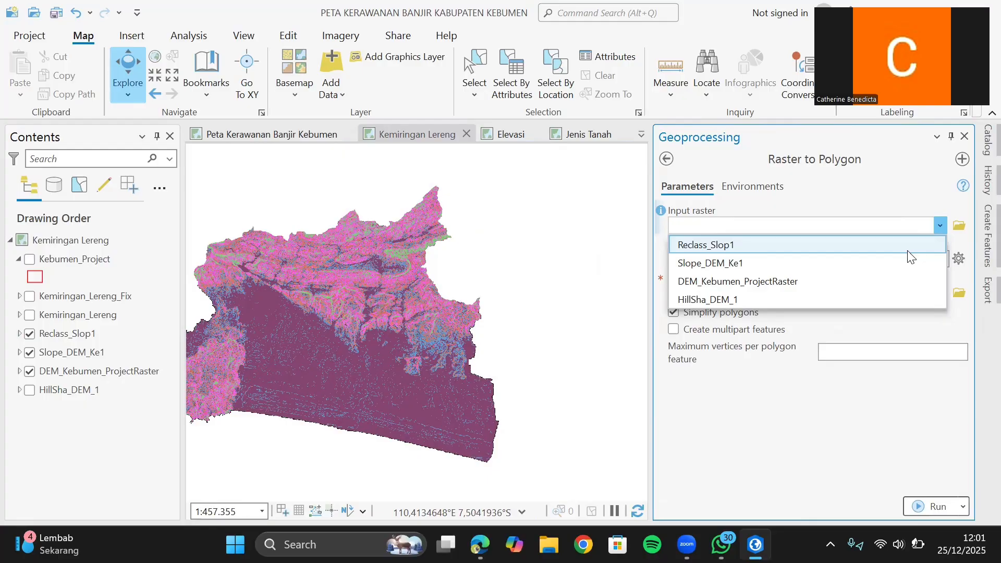
{"action": "left_click", "coordinate": [907, 252]}
{"action": "left_click", "coordinate": [942, 260]}
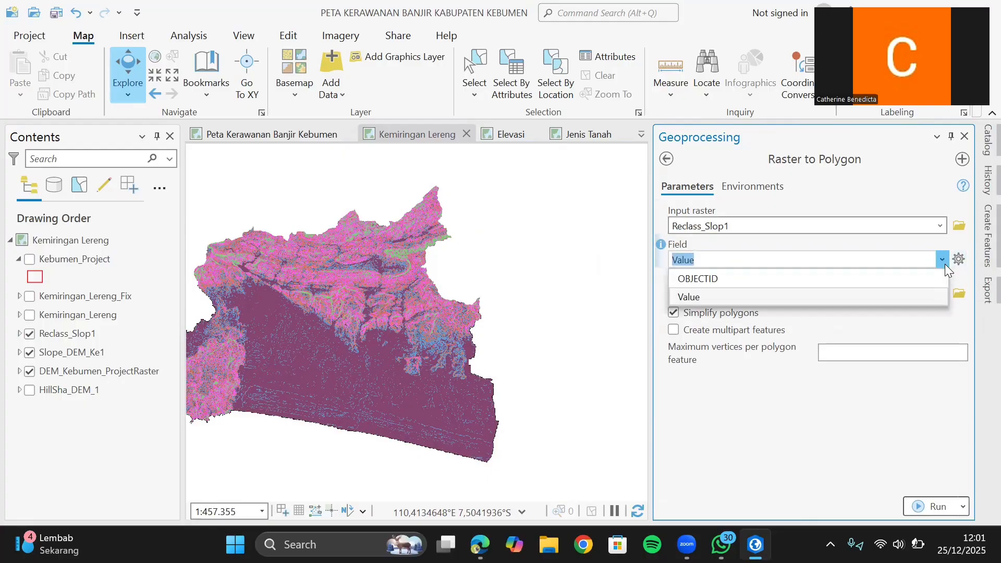
{"action": "left_click", "coordinate": [942, 261]}
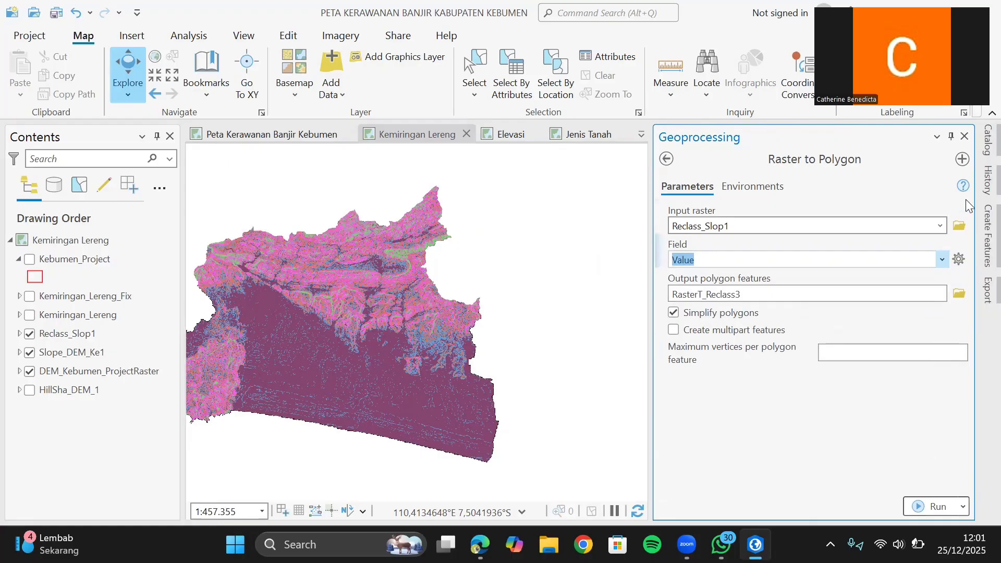
{"action": "left_click", "coordinate": [964, 136]}
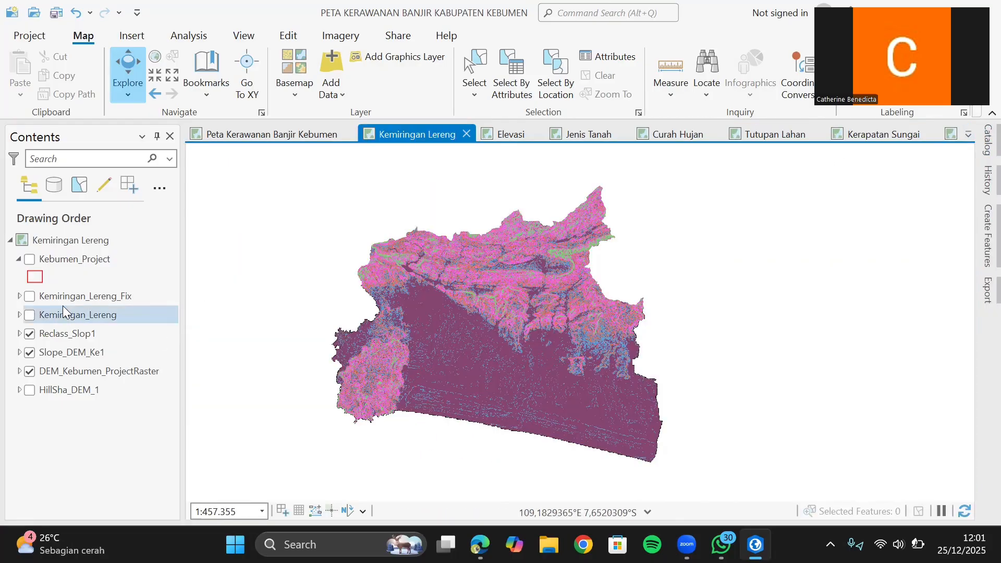
Step: Show the Kemiringan_Lereng layer and hide the Reclass_Slop1, Slope_DEM_Ke1 and DEM_Kebumen_ProjectRaster layers
{"action": "left_click", "coordinate": [30, 315]}
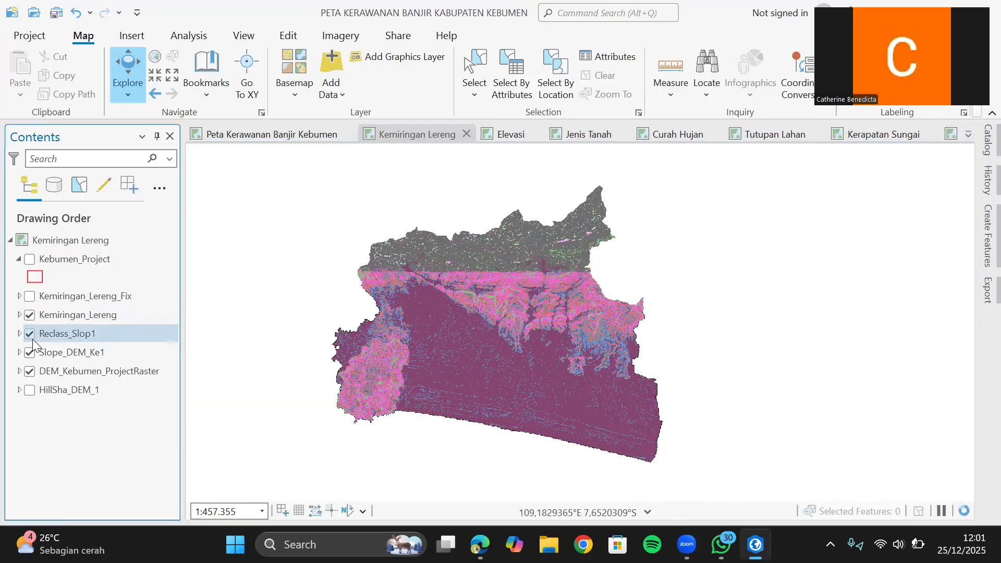
{"action": "left_click", "coordinate": [30, 335]}
{"action": "left_click", "coordinate": [29, 353]}
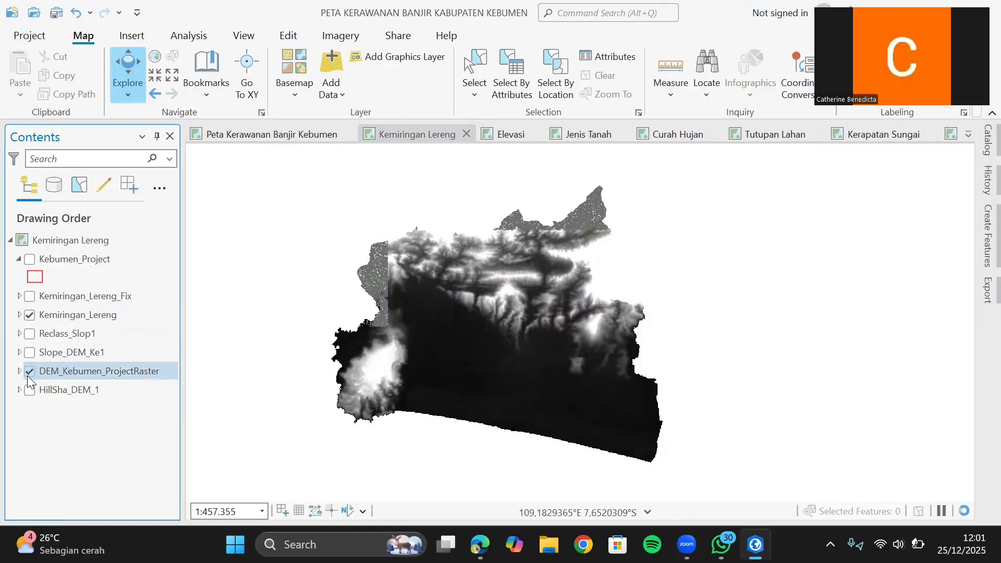
{"action": "left_click", "coordinate": [28, 372]}
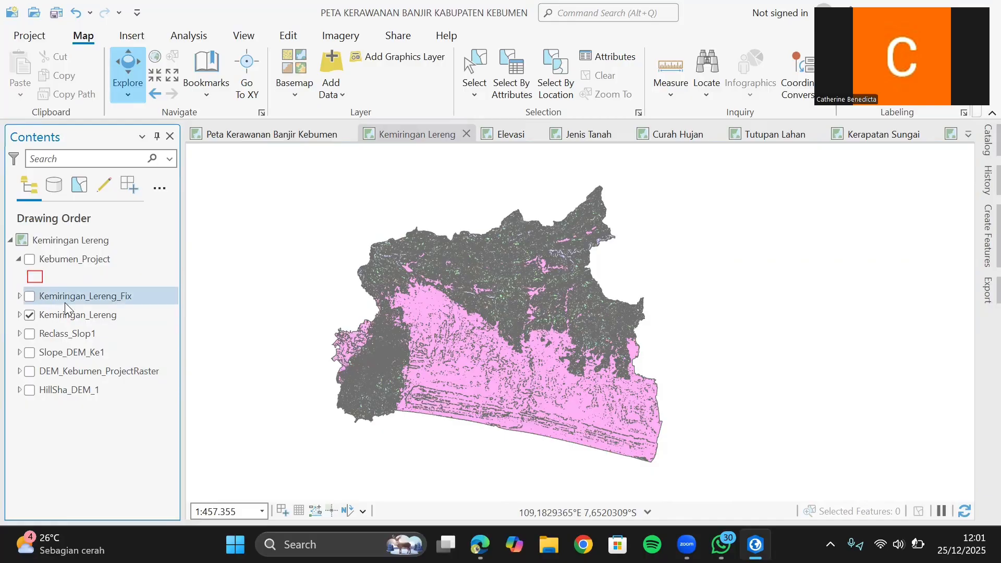
Step: Examine the polygon records and their gridcode values in the Kemiringan_Lereng attribute table
{"action": "left_click", "coordinate": [83, 309]}
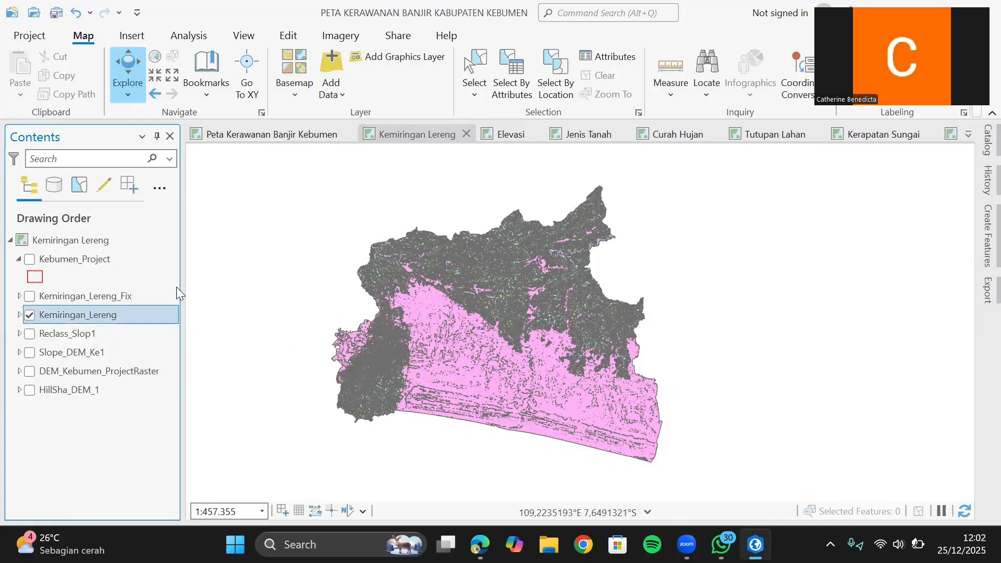
{"action": "right_click", "coordinate": [83, 317]}
{"action": "left_click", "coordinate": [173, 81]}
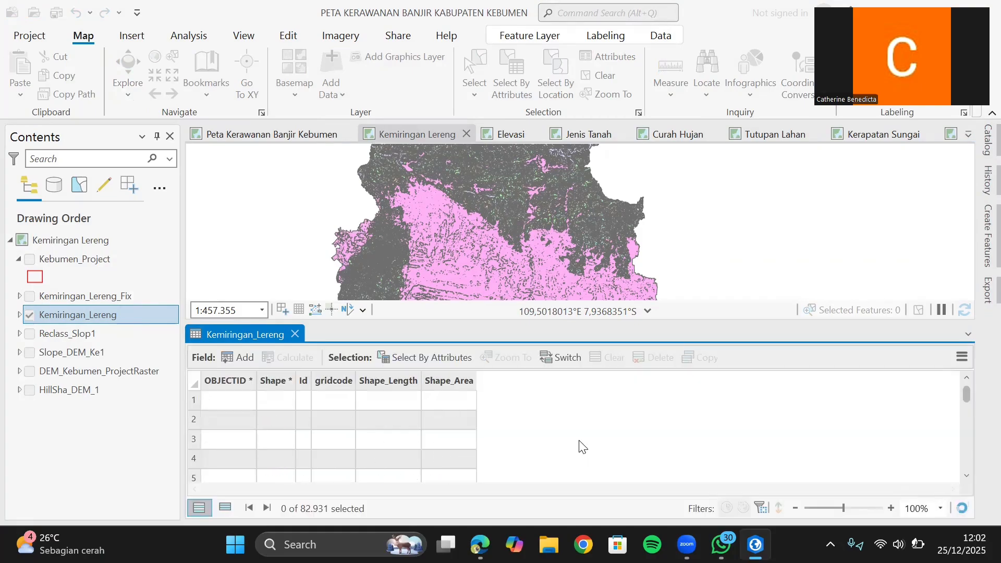
{"action": "scroll", "coordinate": [557, 444], "scroll_direction": "down", "scroll_amount": 3}
{"action": "scroll", "coordinate": [557, 444], "scroll_direction": "up", "scroll_amount": 2}
{"action": "scroll", "coordinate": [558, 445], "scroll_direction": "down", "scroll_amount": 19}
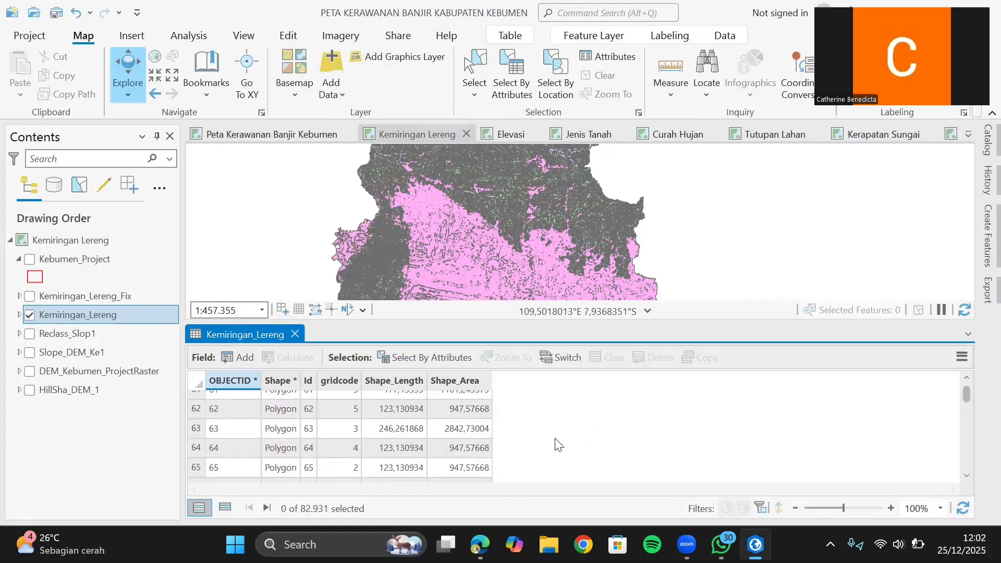
{"action": "scroll", "coordinate": [558, 444], "scroll_direction": "down", "scroll_amount": 20}
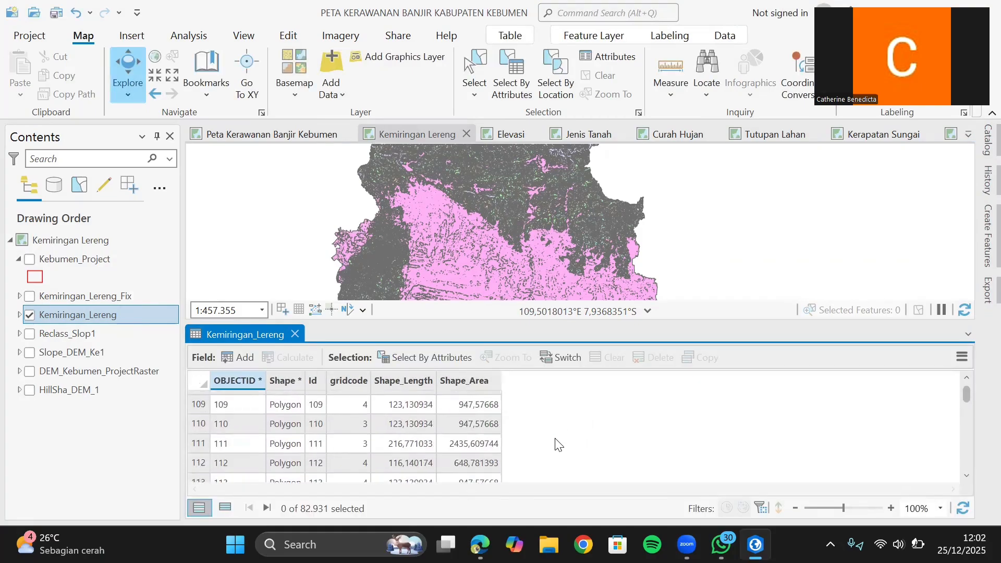
{"action": "left_click", "coordinate": [295, 334]}
Step: Set up the Dissolve tool with Kemiringan_Lereng as input features and gridcode as the dissolve field, and close it without running
{"action": "left_click", "coordinate": [578, 11]}
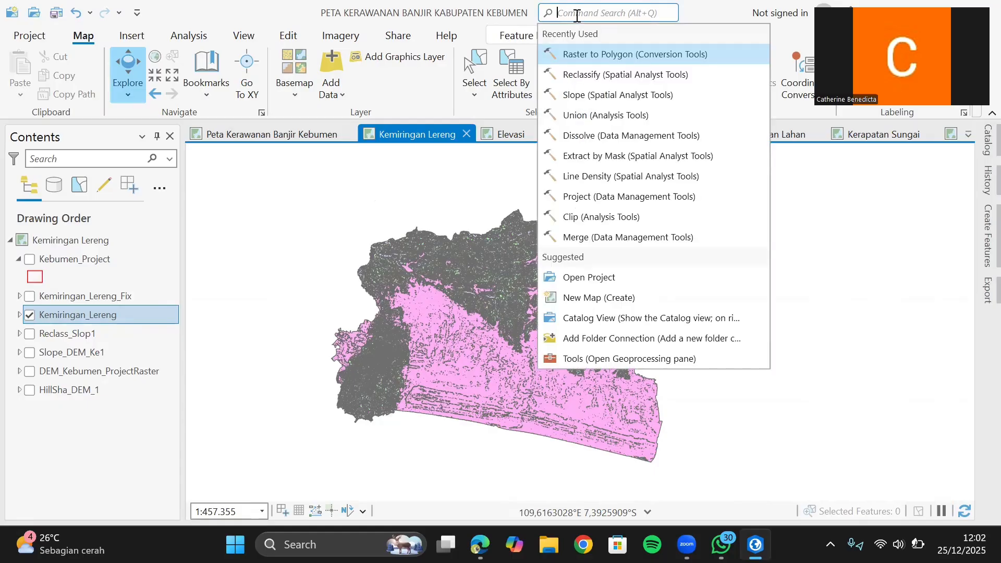
{"action": "type", "text": "dissolve"}
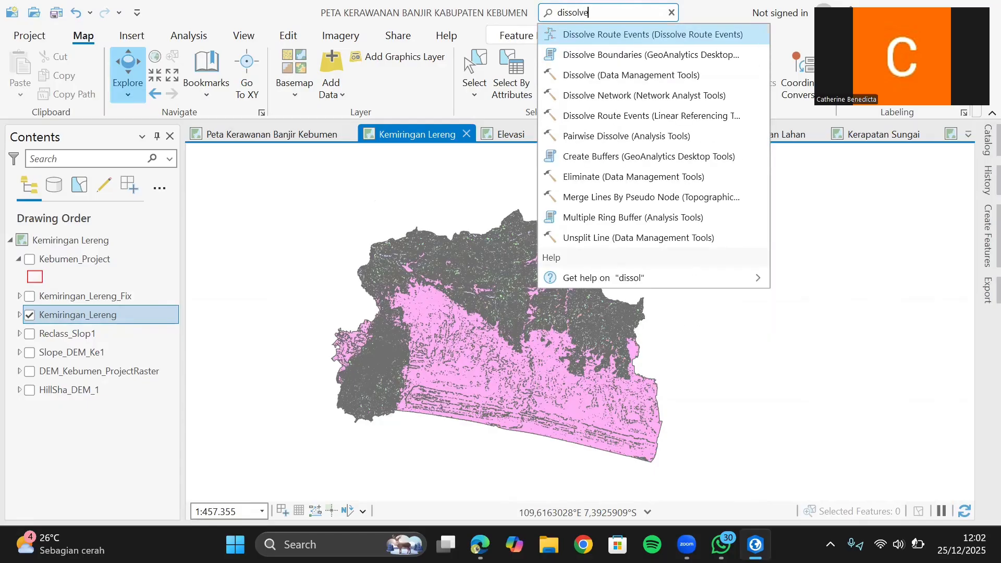
{"action": "left_click", "coordinate": [605, 31]}
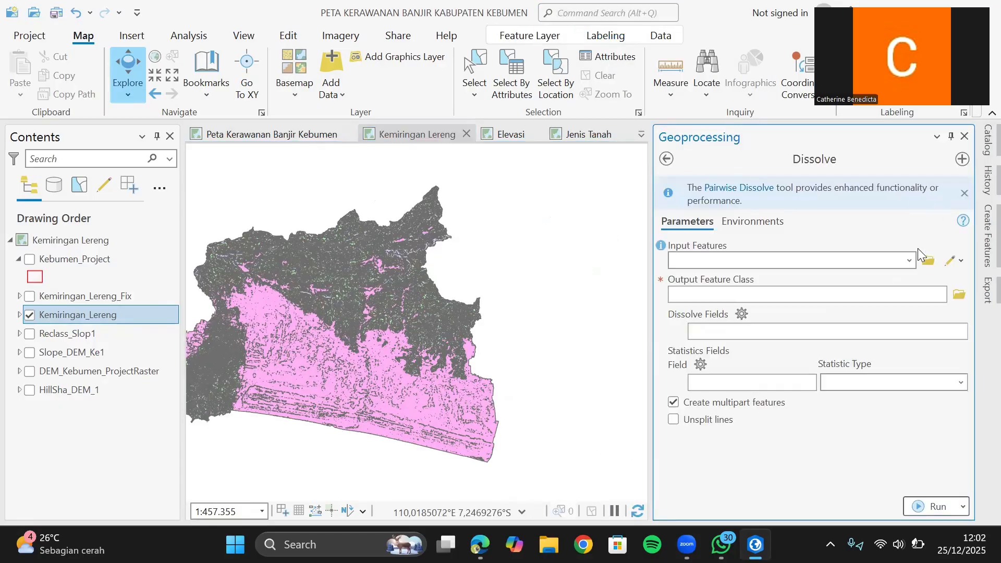
{"action": "left_click", "coordinate": [910, 260]}
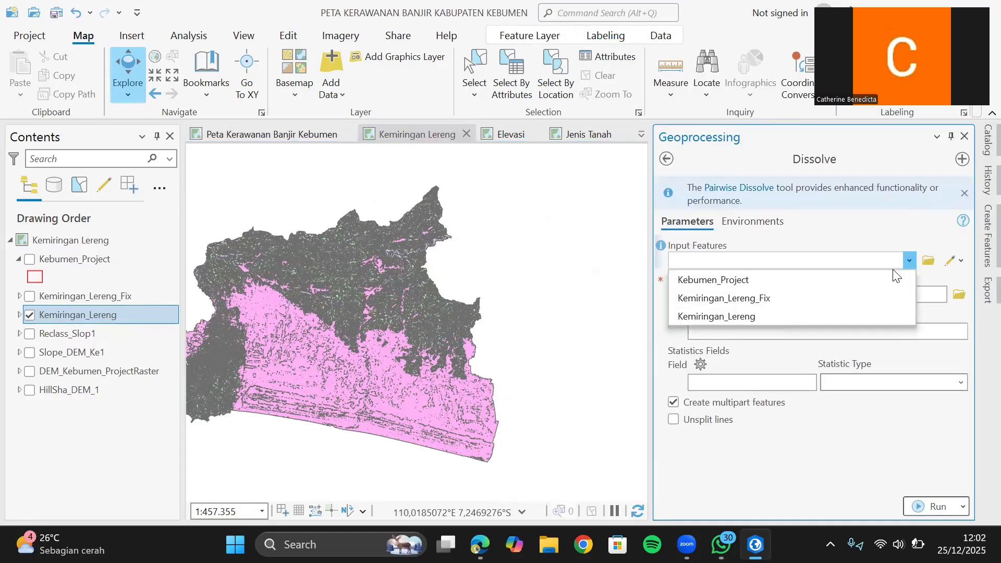
{"action": "left_click", "coordinate": [845, 310]}
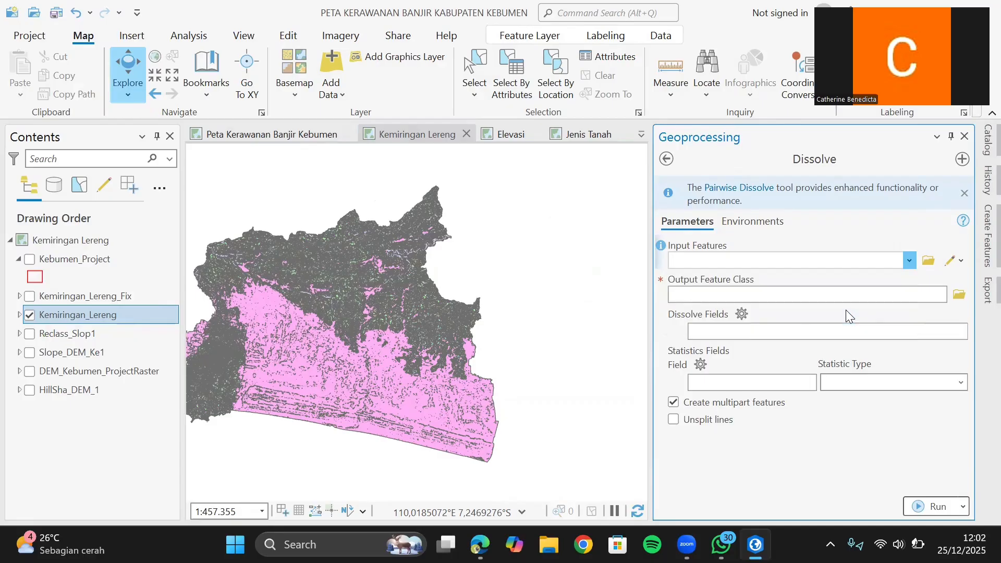
{"action": "left_click", "coordinate": [956, 301]}
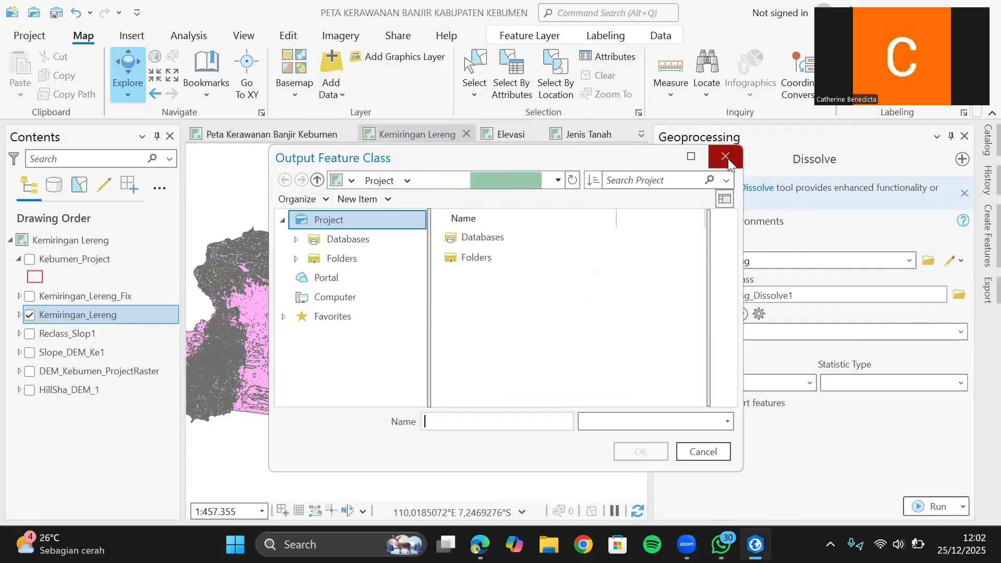
{"action": "left_click", "coordinate": [725, 158]}
{"action": "left_click", "coordinate": [960, 332]}
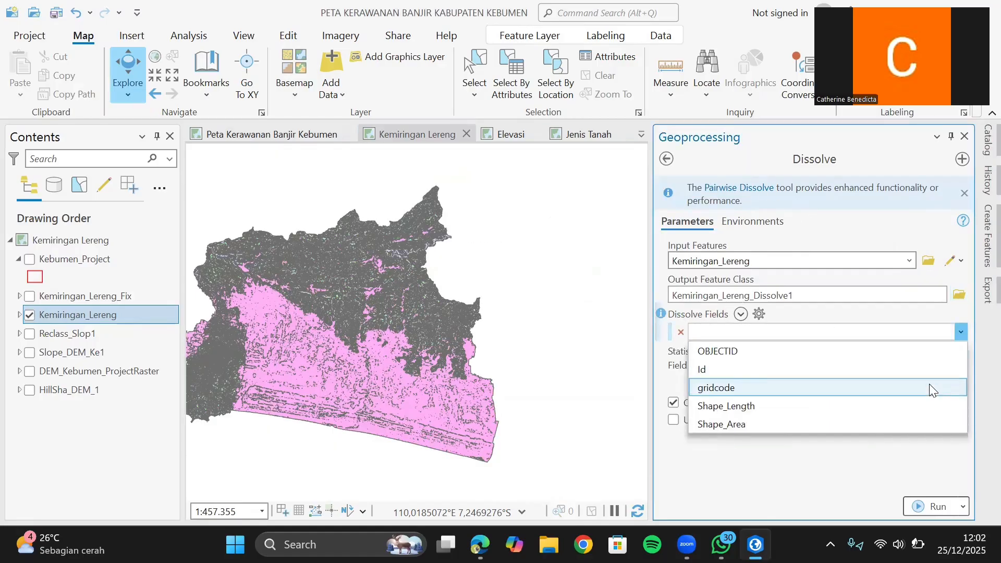
{"action": "left_click", "coordinate": [932, 386]}
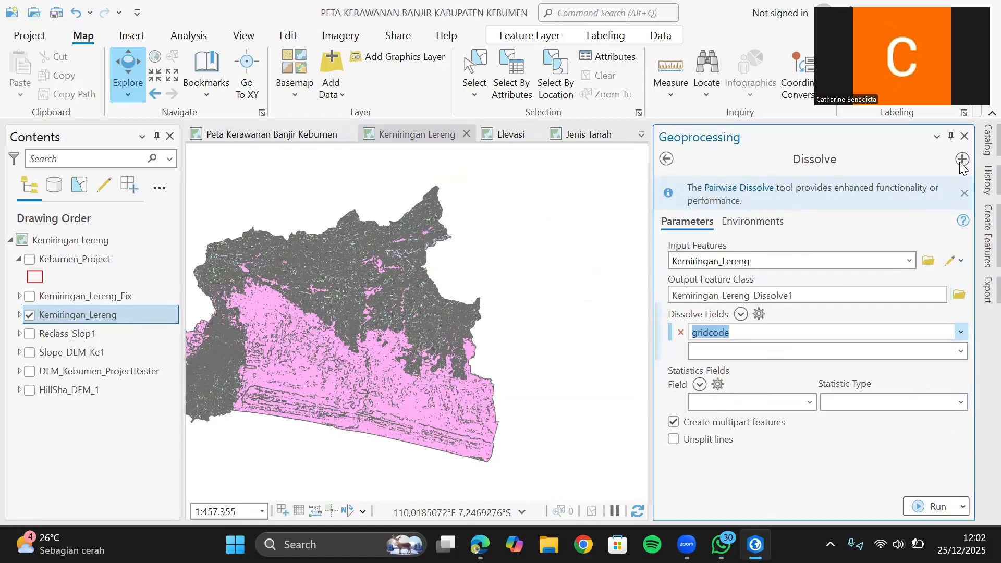
{"action": "left_click", "coordinate": [964, 136]}
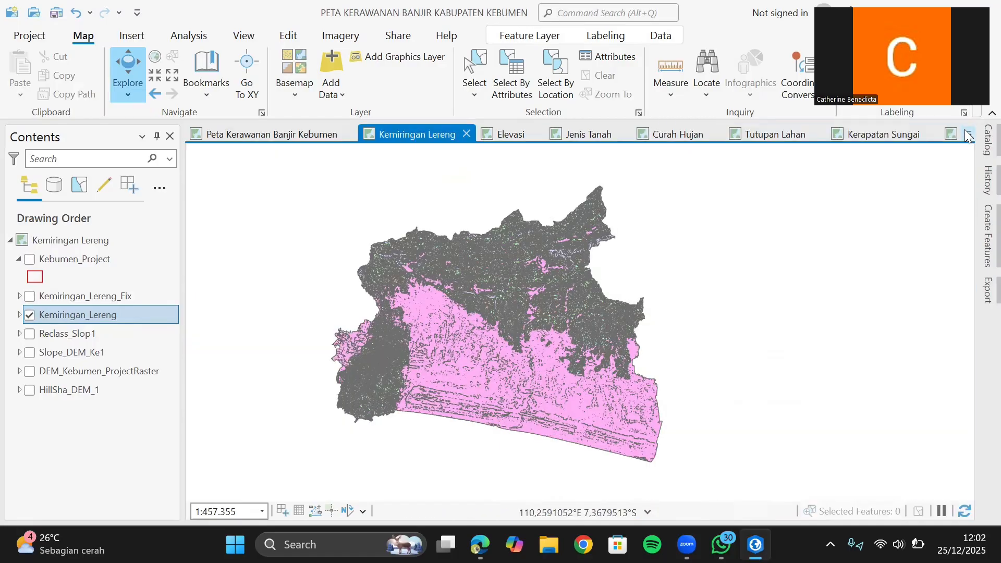
Step: Show the Kemiringan_Lereng_Fix layer with its legend expanded and hide the Kemiringan_Lereng layer
{"action": "left_click", "coordinate": [30, 296]}
{"action": "left_click", "coordinate": [30, 314]}
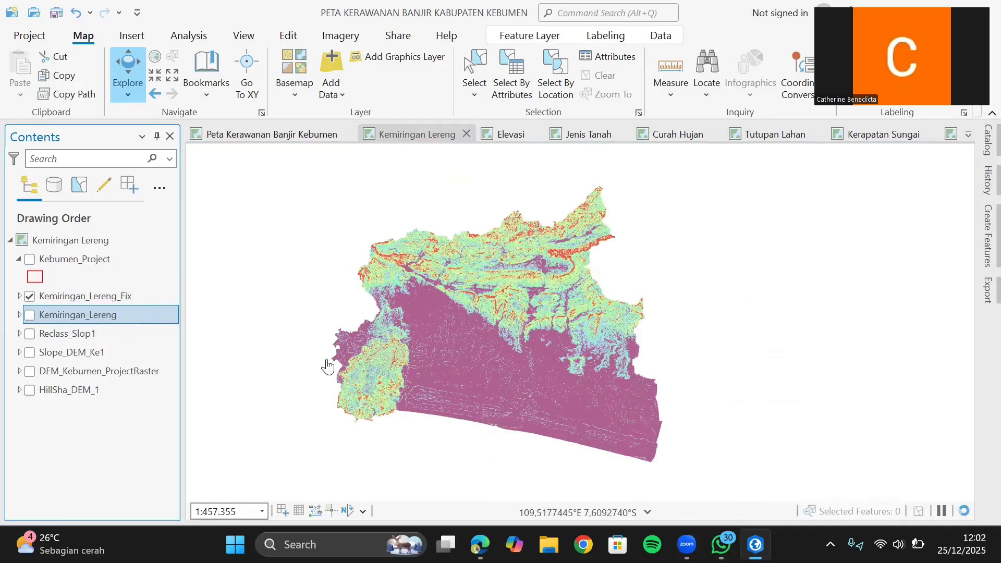
{"action": "left_click", "coordinate": [19, 297]}
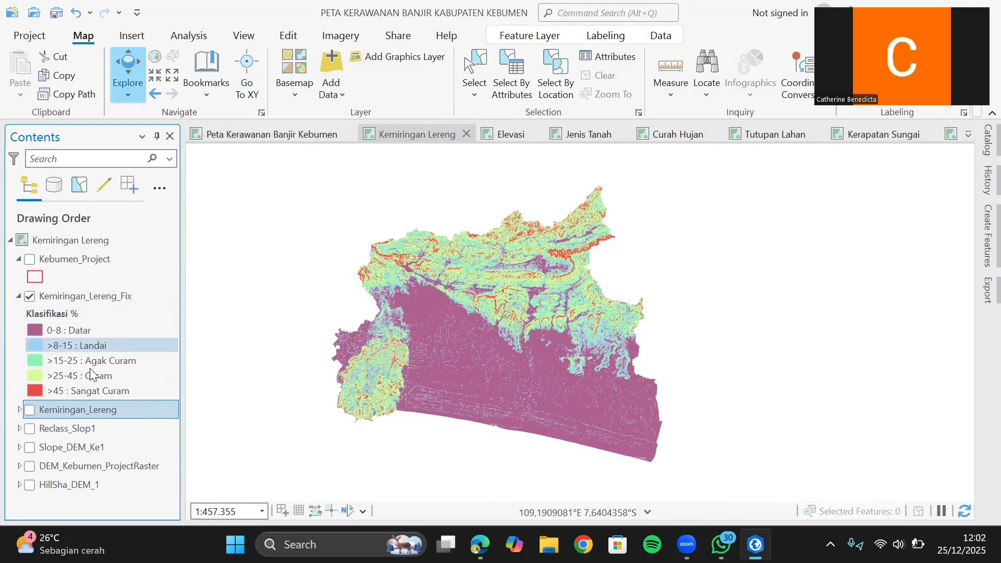
Step: Review the Unique Values symbology of Kemiringan_Lereng_Fix based on Klasifikasi %, and open the layer's attribute table
{"action": "left_click", "coordinate": [112, 300]}
{"action": "right_click", "coordinate": [112, 300]}
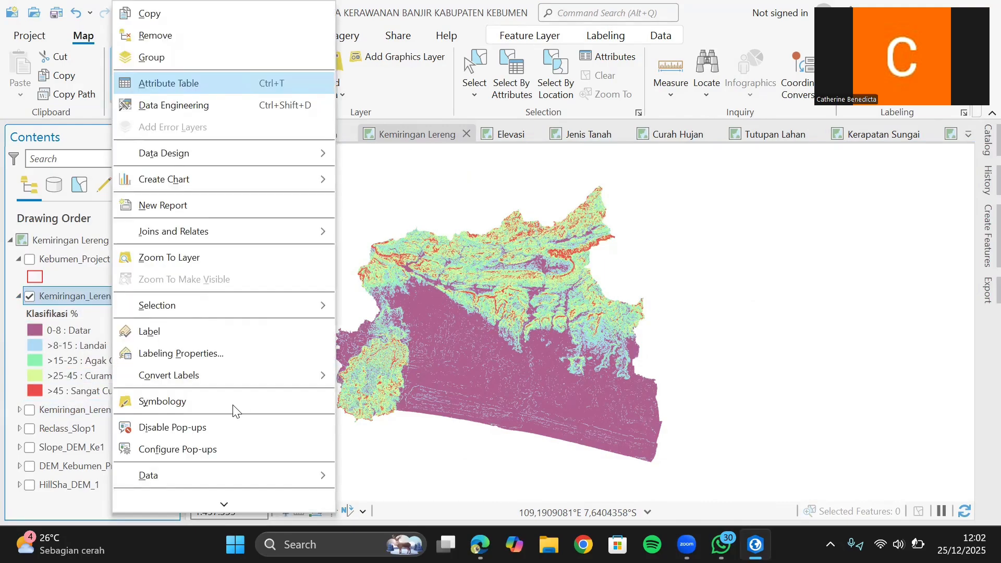
{"action": "left_click", "coordinate": [241, 408]}
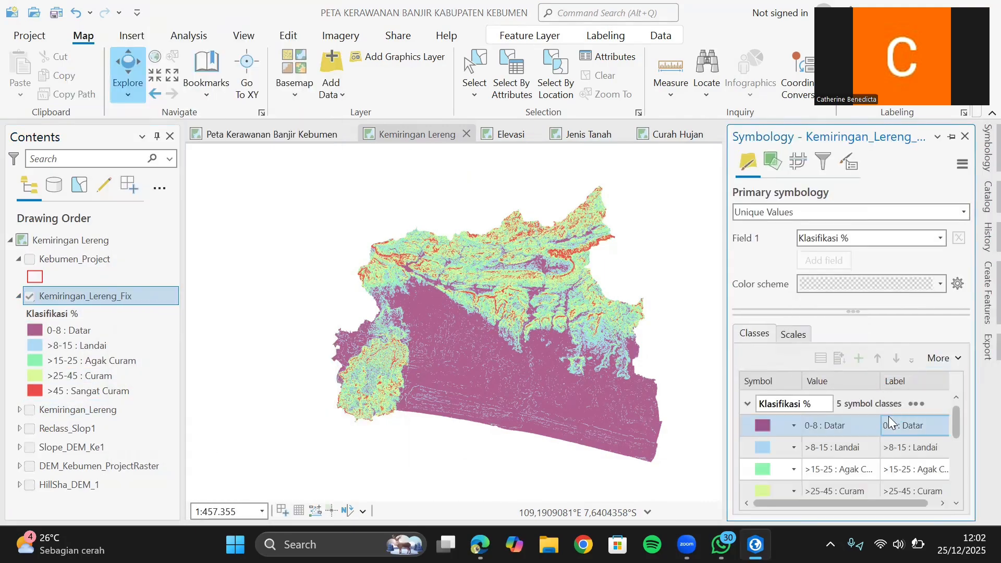
{"action": "scroll", "coordinate": [888, 416], "scroll_direction": "down", "scroll_amount": 1}
{"action": "left_click", "coordinate": [951, 138]}
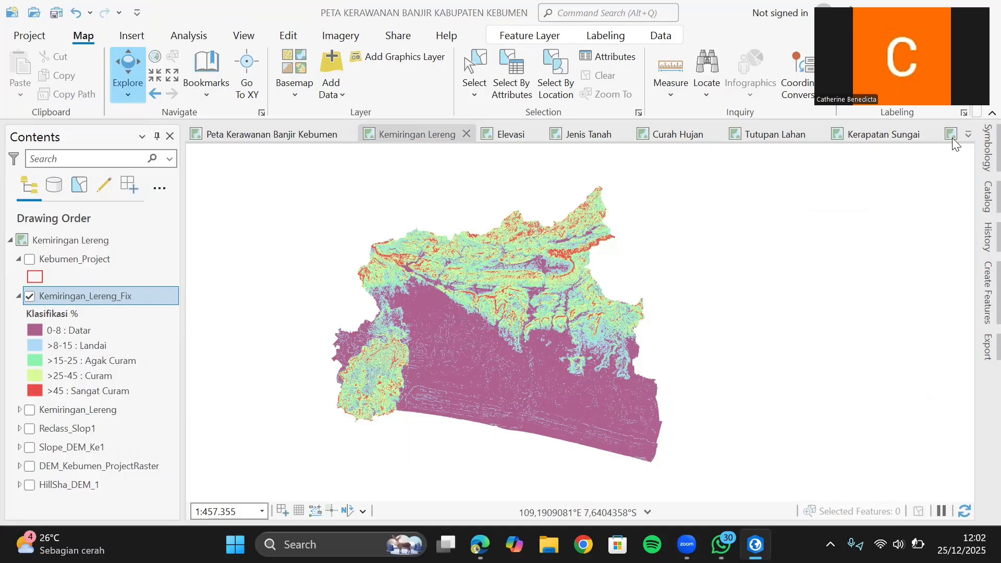
{"action": "right_click", "coordinate": [99, 302]}
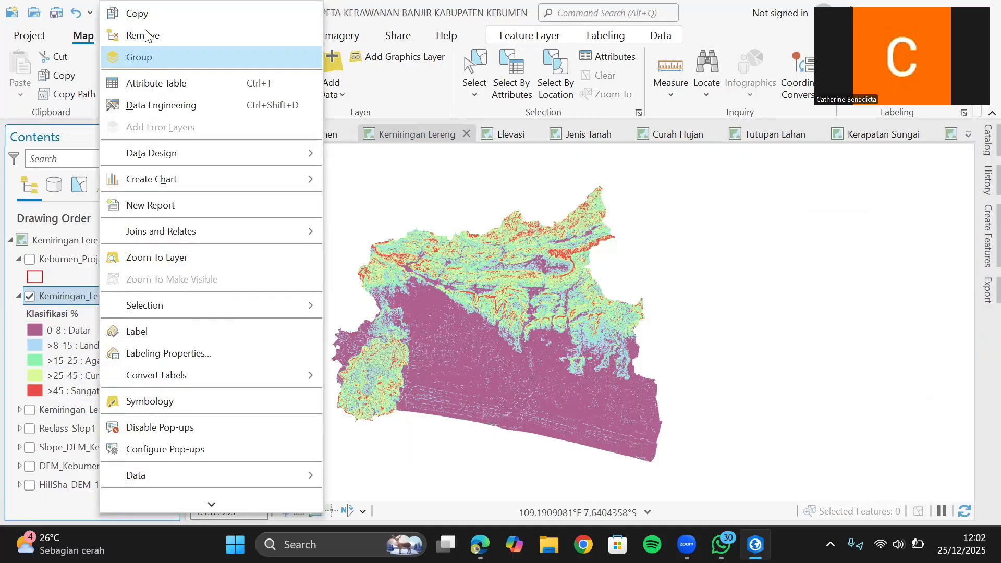
{"action": "left_click", "coordinate": [165, 83]}
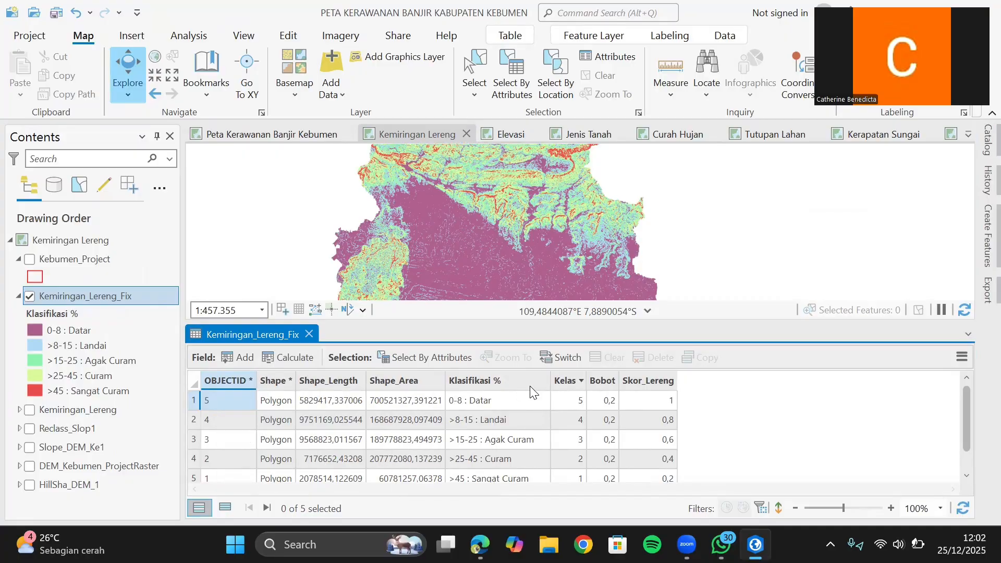
Step: Start adding a field to Kemiringan_Lereng_Fix, check the existing field aliases, and discard the unsaved field changes
{"action": "left_click", "coordinate": [232, 359]}
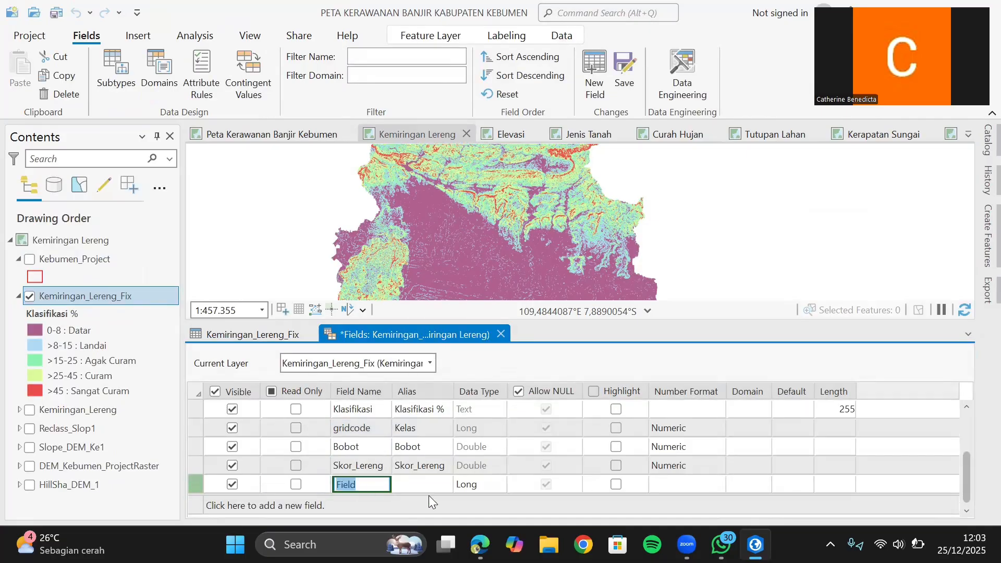
{"action": "left_click", "coordinate": [419, 466]}
{"action": "left_click", "coordinate": [401, 433]}
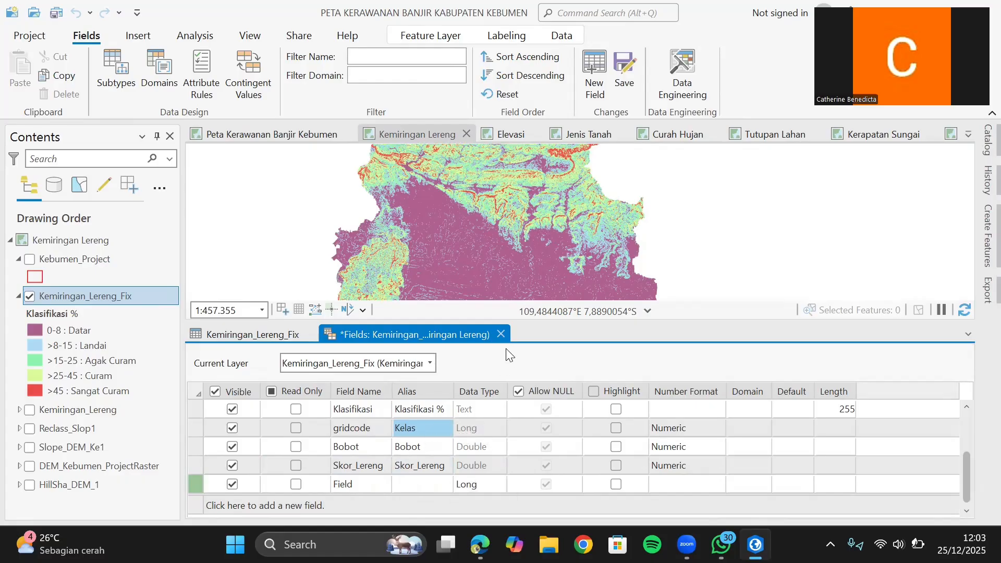
{"action": "left_click", "coordinate": [498, 335]}
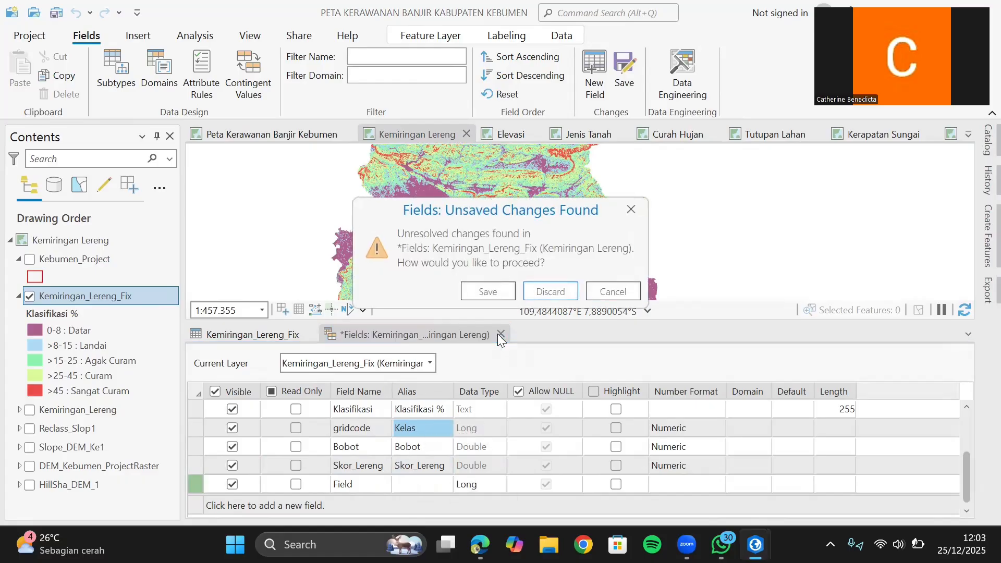
{"action": "left_click", "coordinate": [535, 288]}
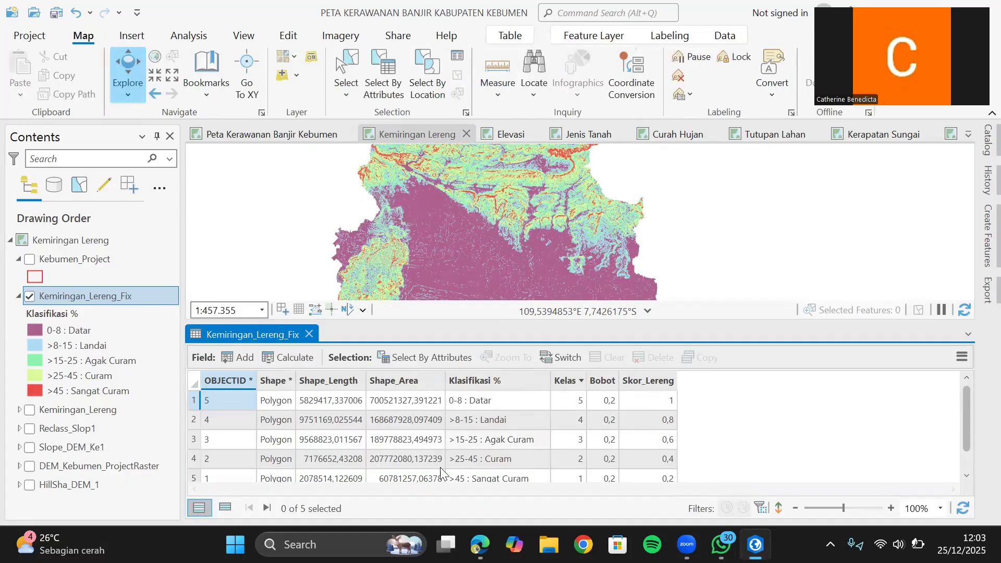
Step: Place the journal PDF beside the attribute table and compare its slope classification and weighting section with the table's Kelas and Bobot values
{"action": "scroll", "coordinate": [494, 383], "scroll_direction": "down", "scroll_amount": 1}
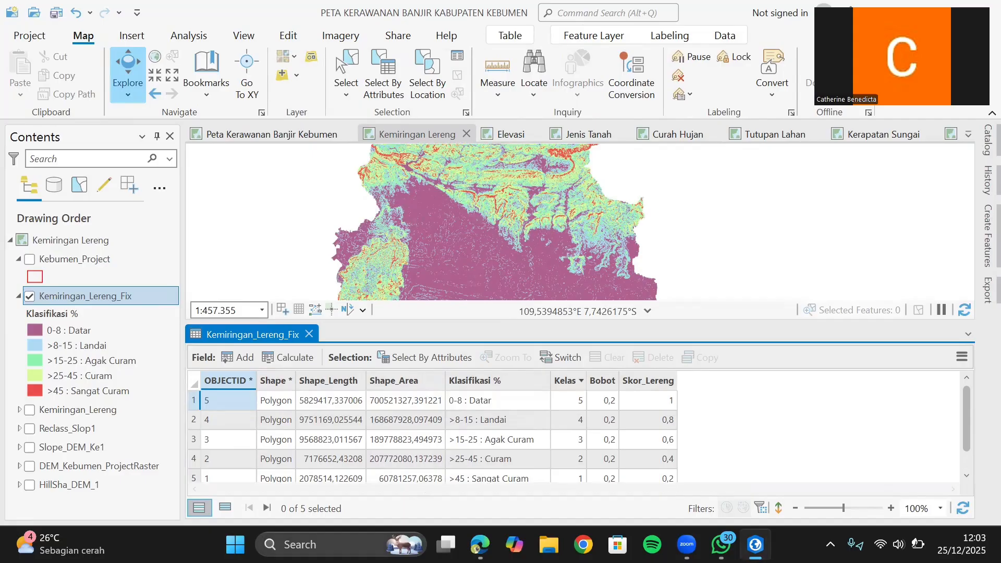
{"action": "mouse_move", "coordinate": [479, 544]}
{"action": "left_click", "coordinate": [482, 471]}
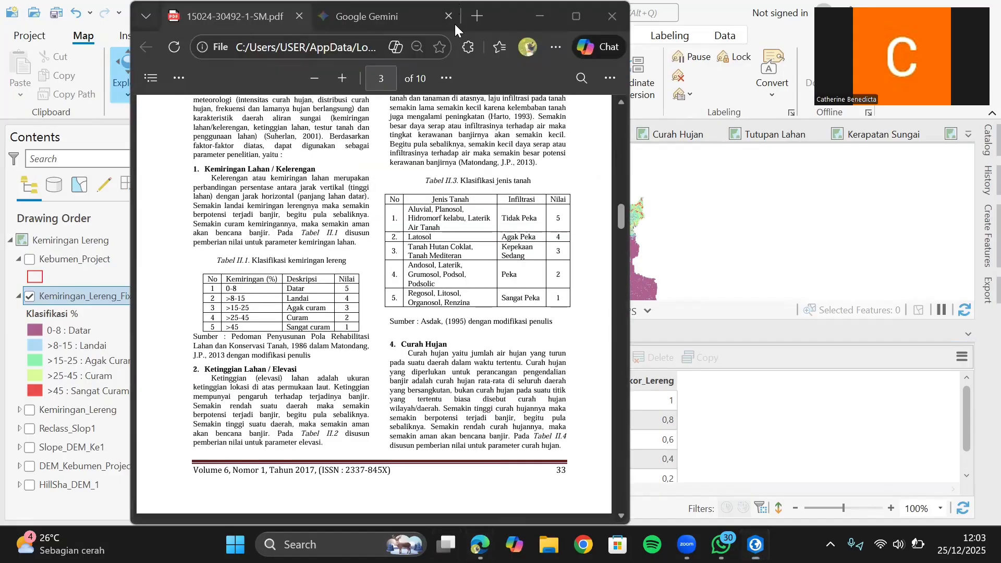
{"action": "left_click_drag", "start_coordinate": [480, 16], "coordinate": [264, 23]}
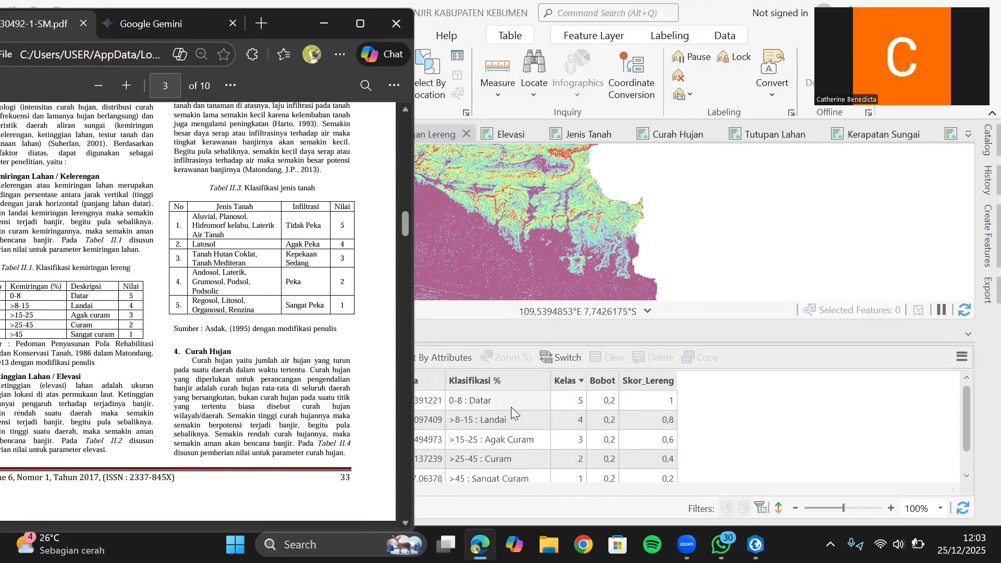
{"action": "scroll", "coordinate": [298, 297], "scroll_direction": "down", "scroll_amount": 6}
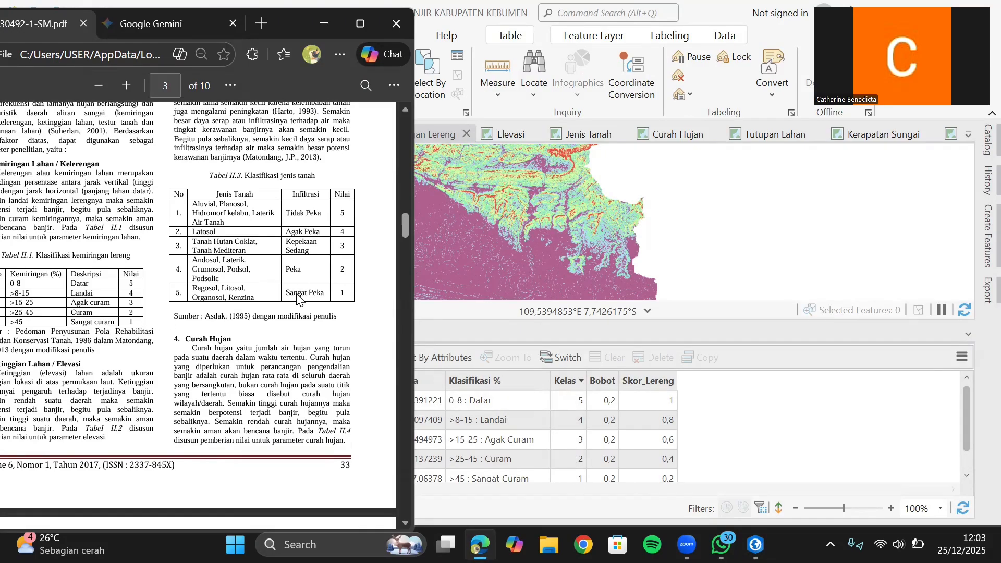
{"action": "scroll", "coordinate": [298, 297], "scroll_direction": "down", "scroll_amount": 6}
{"action": "left_click_drag", "start_coordinate": [229, 254], "coordinate": [337, 262]}
{"action": "left_click", "coordinate": [295, 292]}
{"action": "scroll", "coordinate": [295, 292], "scroll_direction": "up", "scroll_amount": 6}
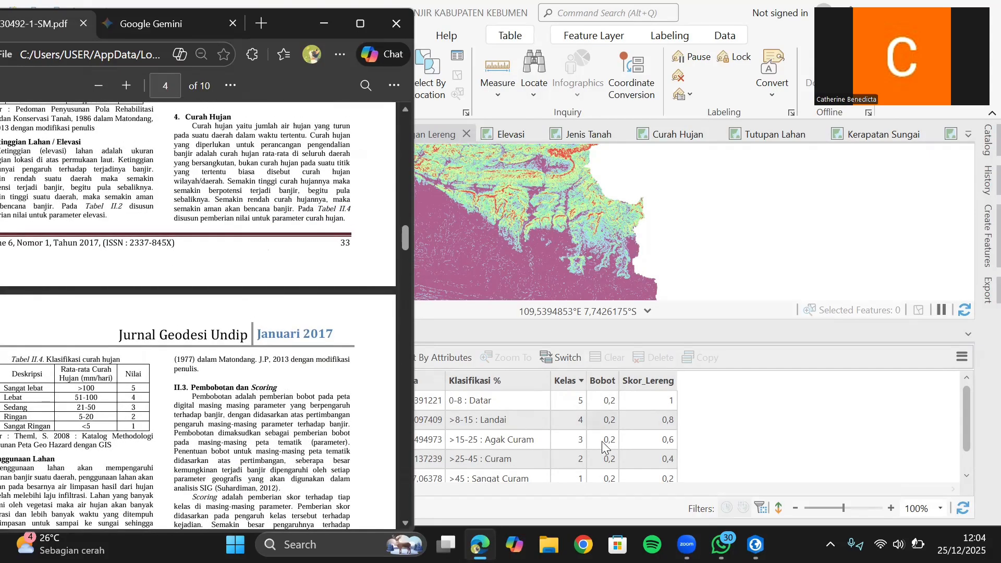
{"action": "scroll", "coordinate": [224, 409], "scroll_direction": "up", "scroll_amount": 3}
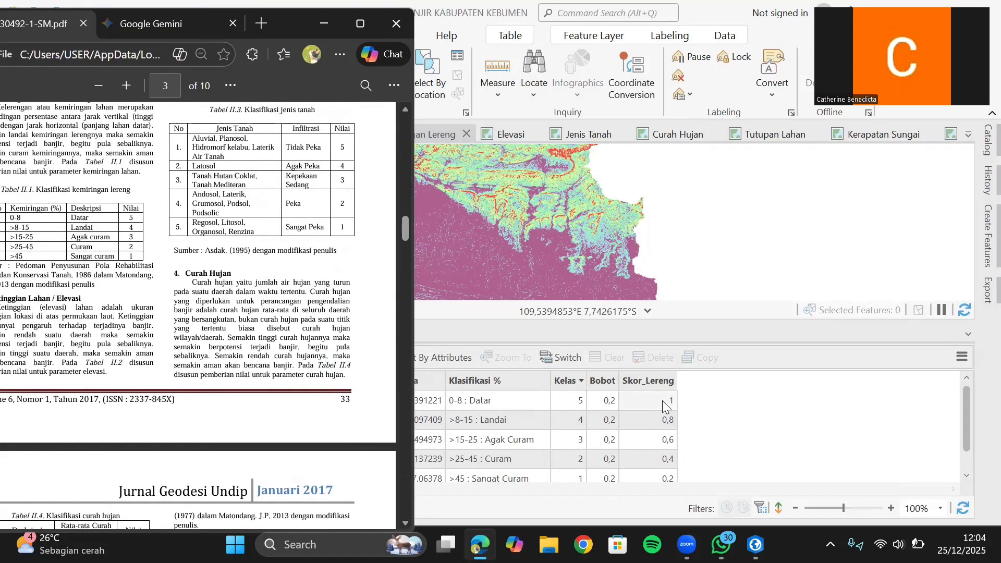
Step: Calculate the Skor_Lereng field of Kemiringan_Lereng_Fix with the Python 3 expression !Bobot! * !gridcode!
{"action": "left_click", "coordinate": [663, 404]}
{"action": "right_click", "coordinate": [663, 386]}
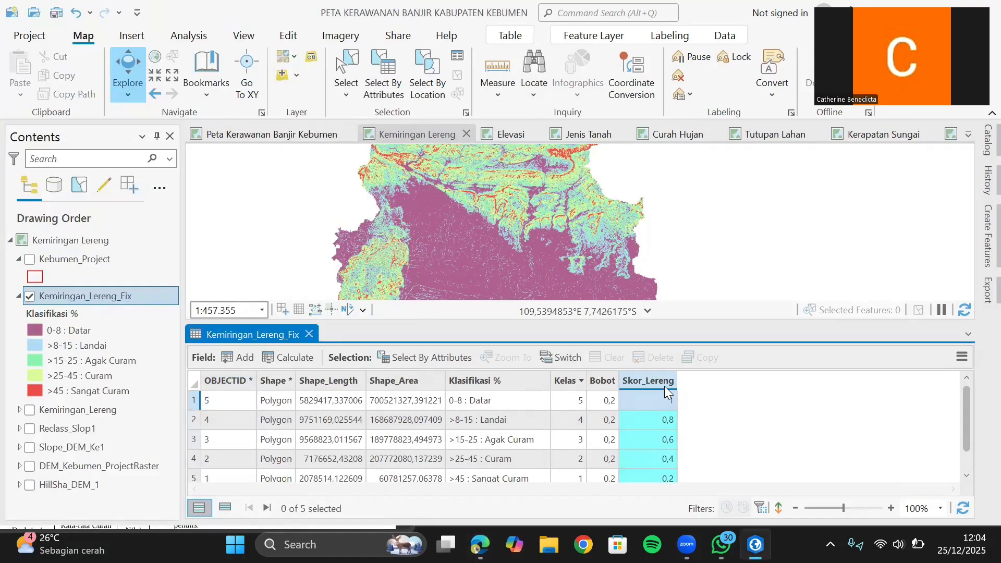
{"action": "left_click", "coordinate": [729, 246]}
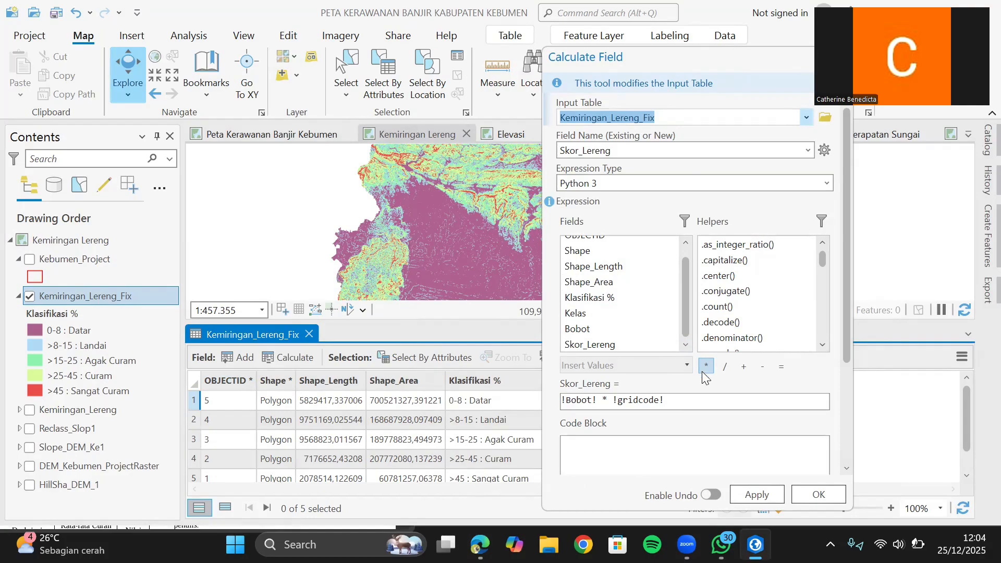
{"action": "left_click", "coordinate": [620, 344]}
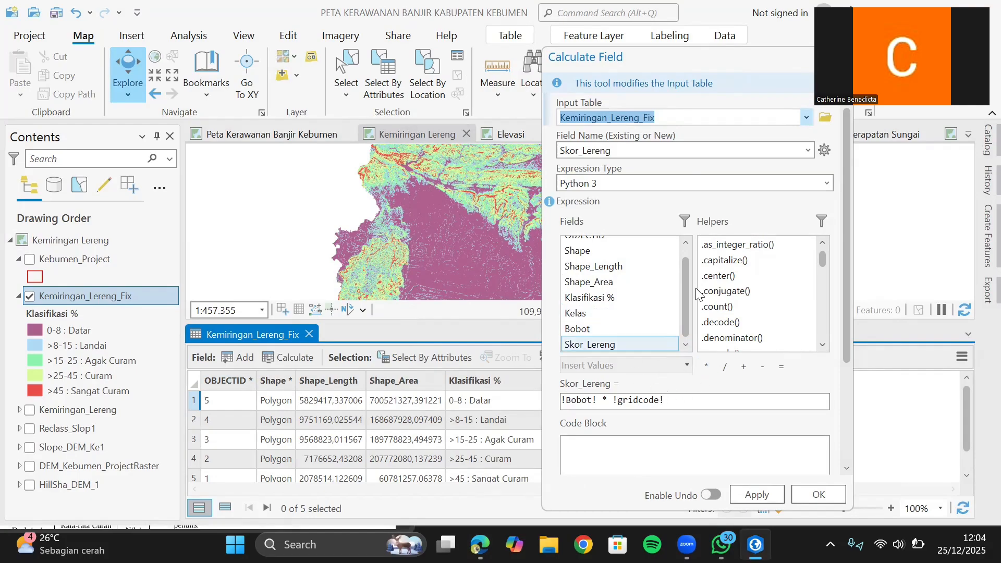
{"action": "left_click", "coordinate": [799, 497]}
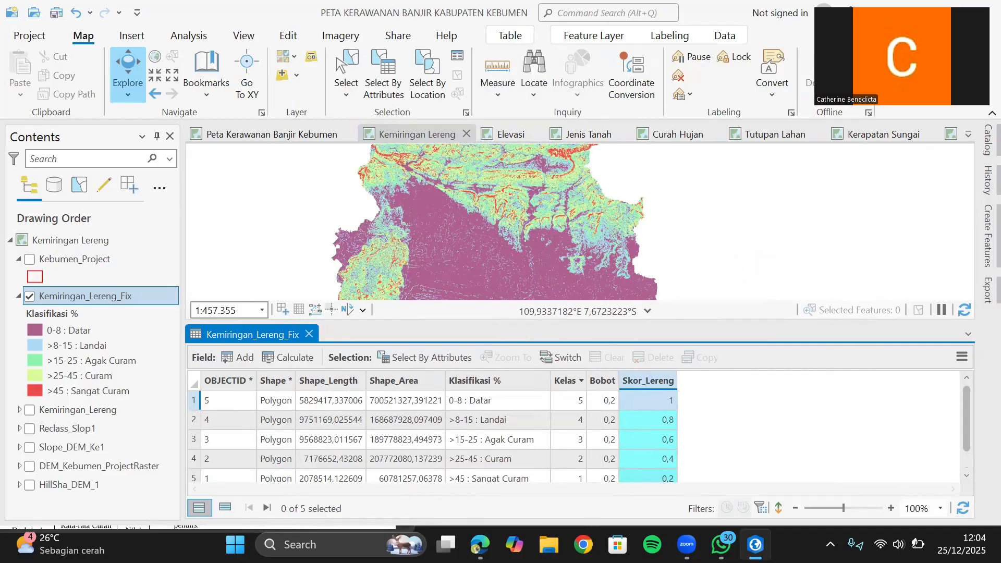
Step: Switch to the journal PDF and examine the slope score classification in Tabel IV.1 against the Skor_Lereng values
{"action": "left_click", "coordinate": [151, 300]}
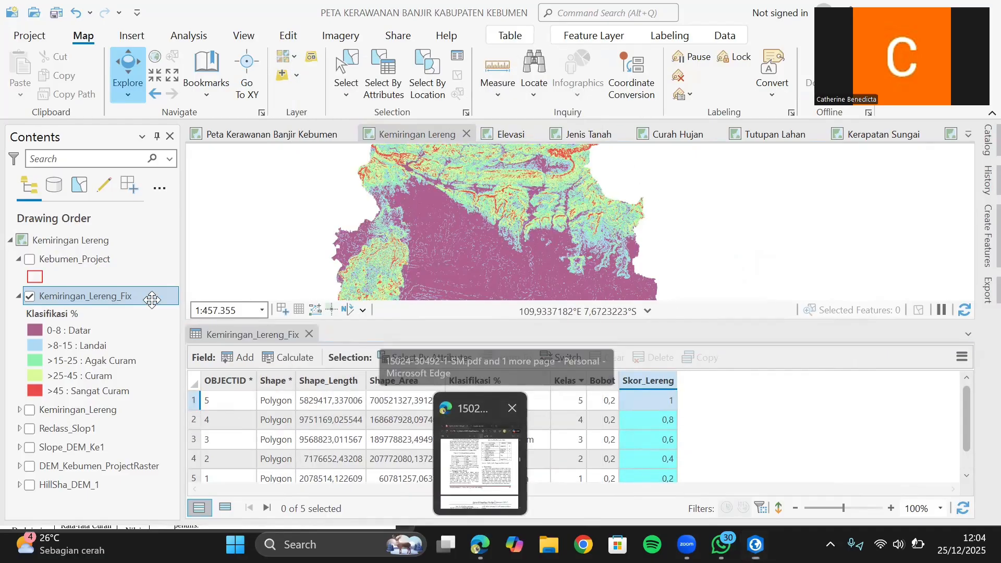
{"action": "key", "text": "alt+Tab"}
{"action": "scroll", "coordinate": [113, 216], "scroll_direction": "down", "scroll_amount": 8}
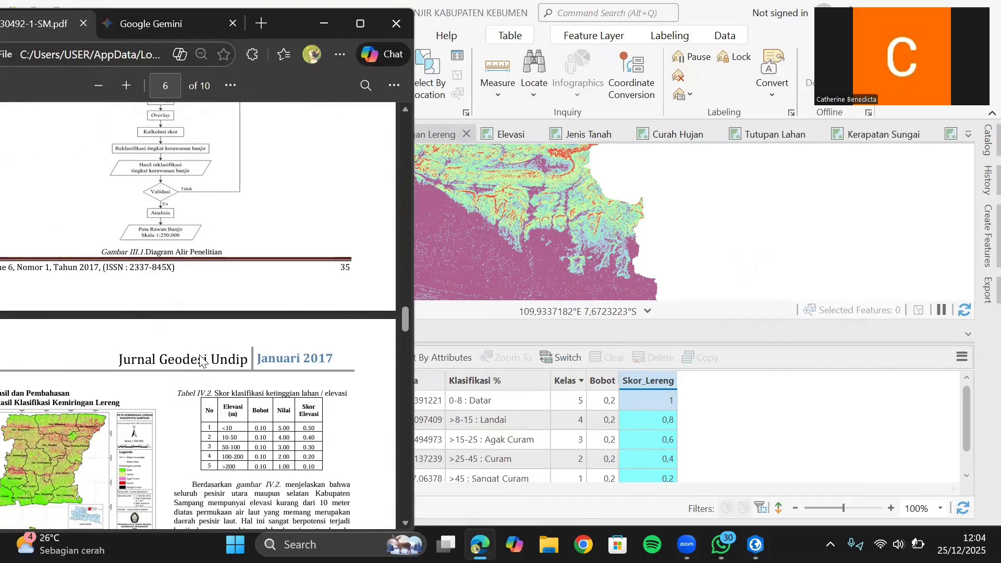
{"action": "scroll", "coordinate": [113, 216], "scroll_direction": "down", "scroll_amount": 3}
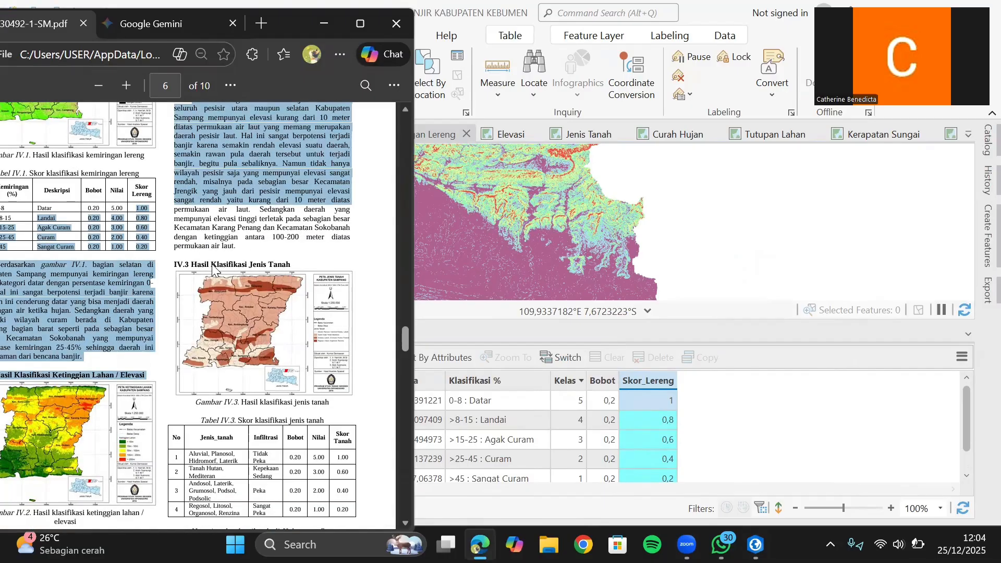
Step: Return to the map project, close the Kemiringan_Lereng_Fix attribute table and save the project
{"action": "left_click", "coordinate": [323, 23]}
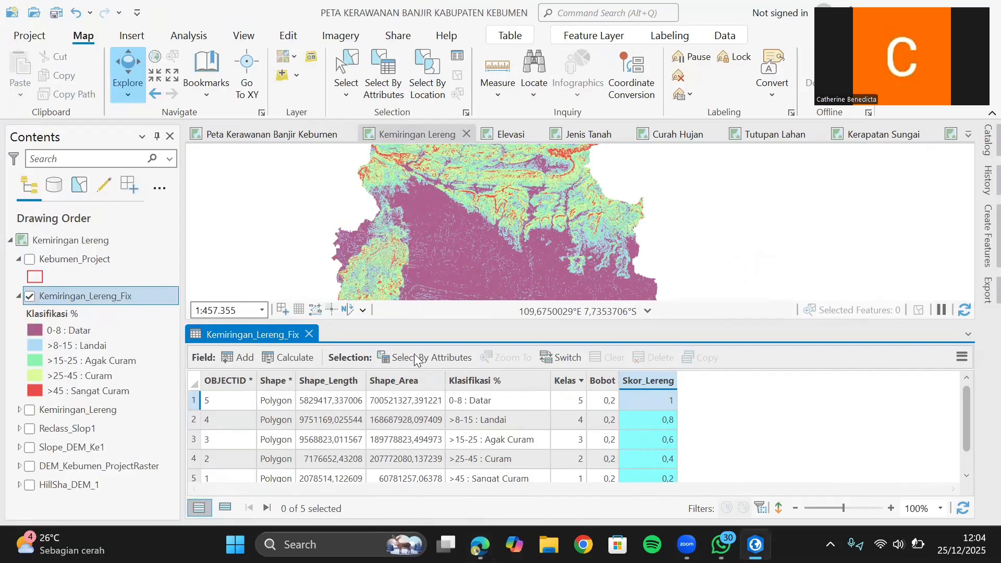
{"action": "left_click", "coordinate": [309, 333]}
{"action": "key", "text": "ctrl+s"}
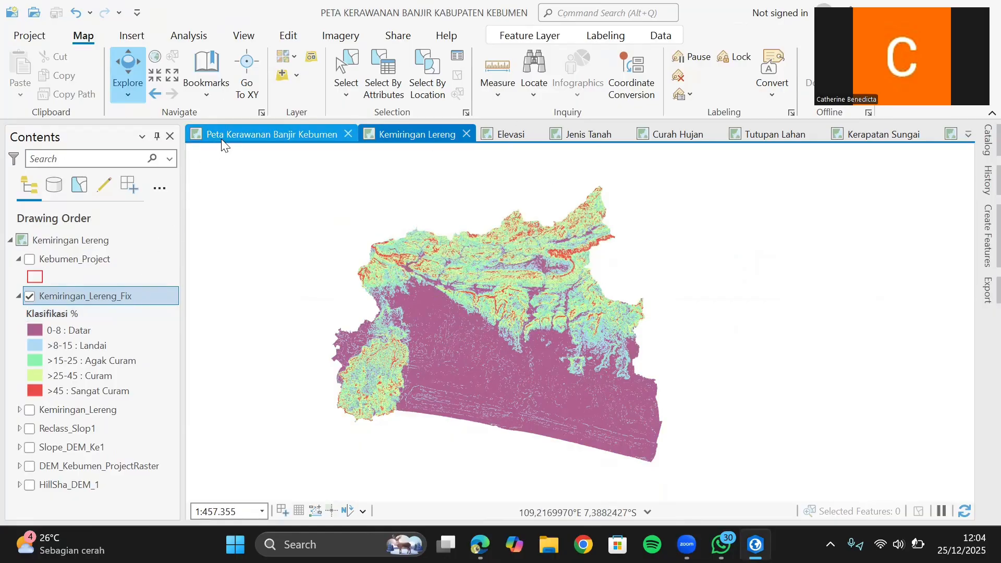
Step: Open the Elevasi map and set up the Reclassify tool with DEM_Kebumen_ProjectRaster as input raster
{"action": "left_click", "coordinate": [503, 134]}
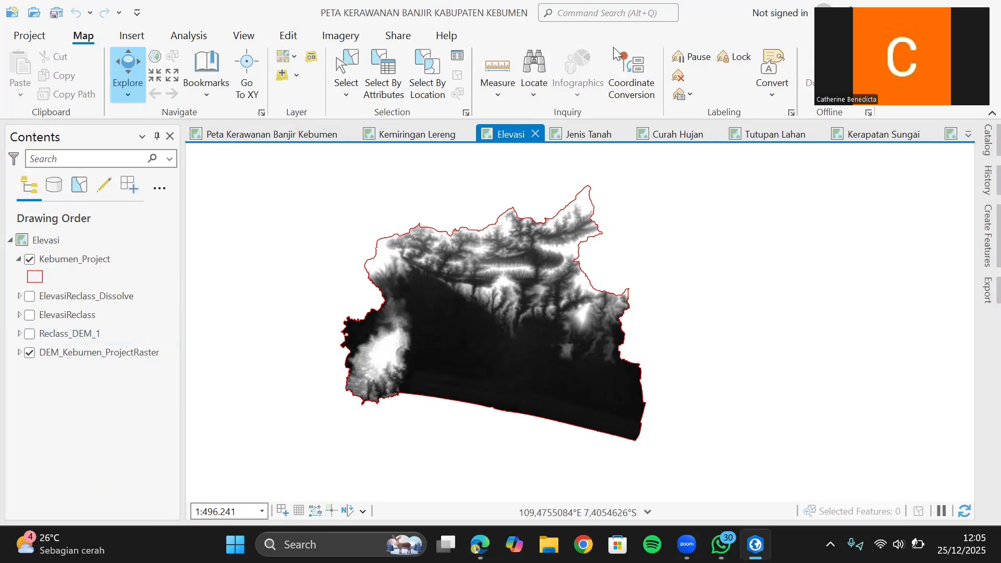
{"action": "left_click", "coordinate": [633, 8]}
{"action": "left_click", "coordinate": [599, 101]}
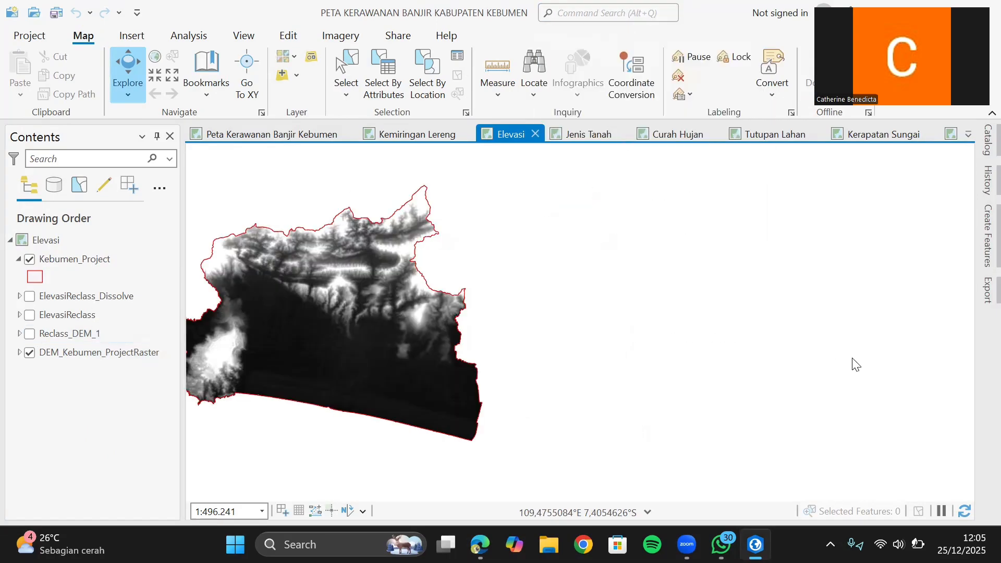
{"action": "left_click", "coordinate": [916, 226]}
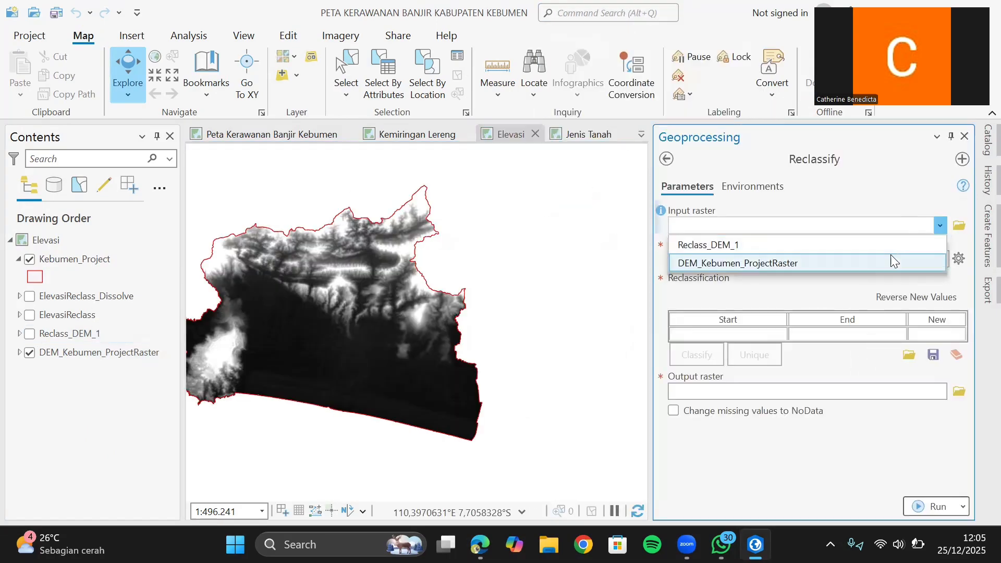
{"action": "left_click", "coordinate": [915, 257]}
{"action": "left_click", "coordinate": [755, 354]}
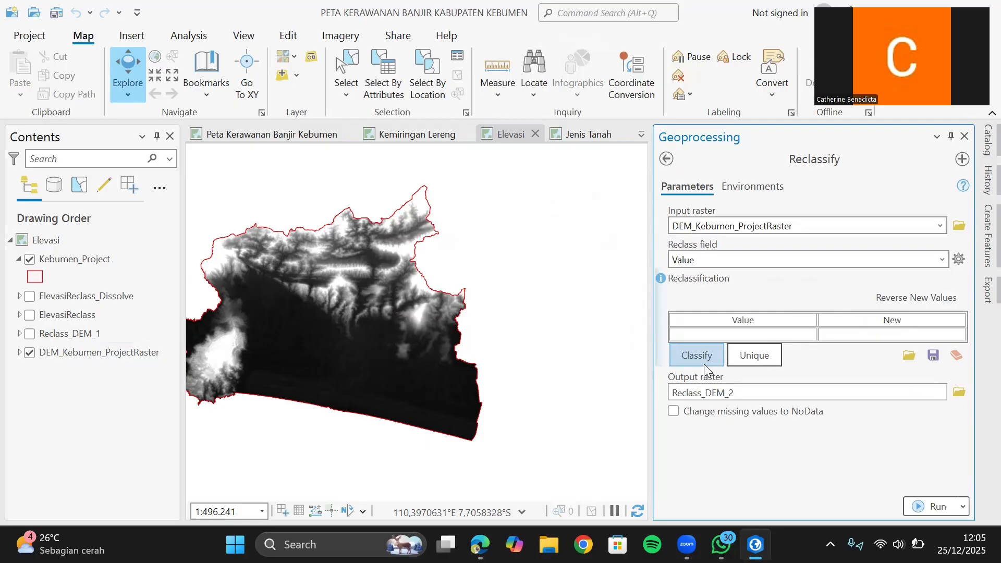
{"action": "left_click", "coordinate": [703, 364]}
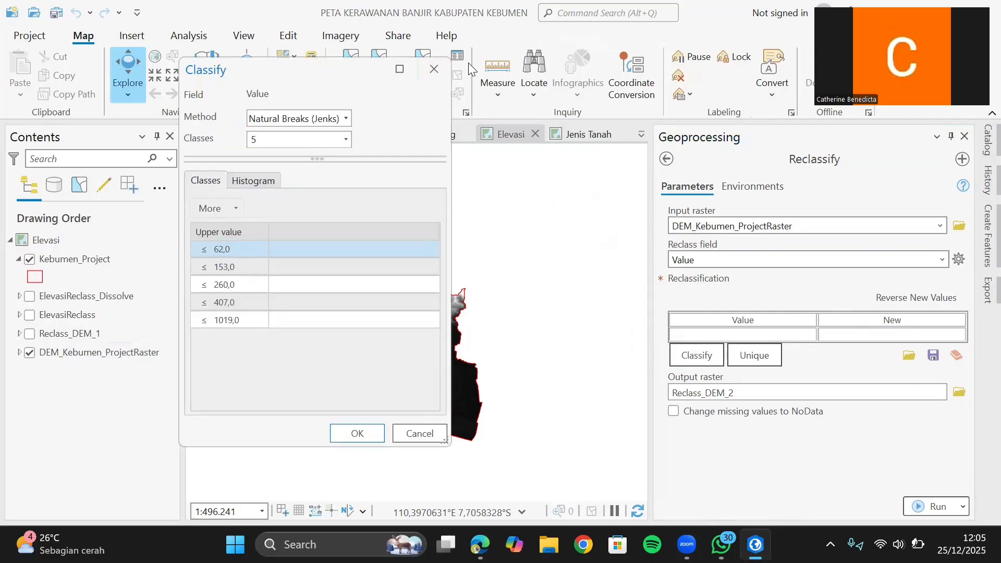
{"action": "left_click", "coordinate": [432, 77]}
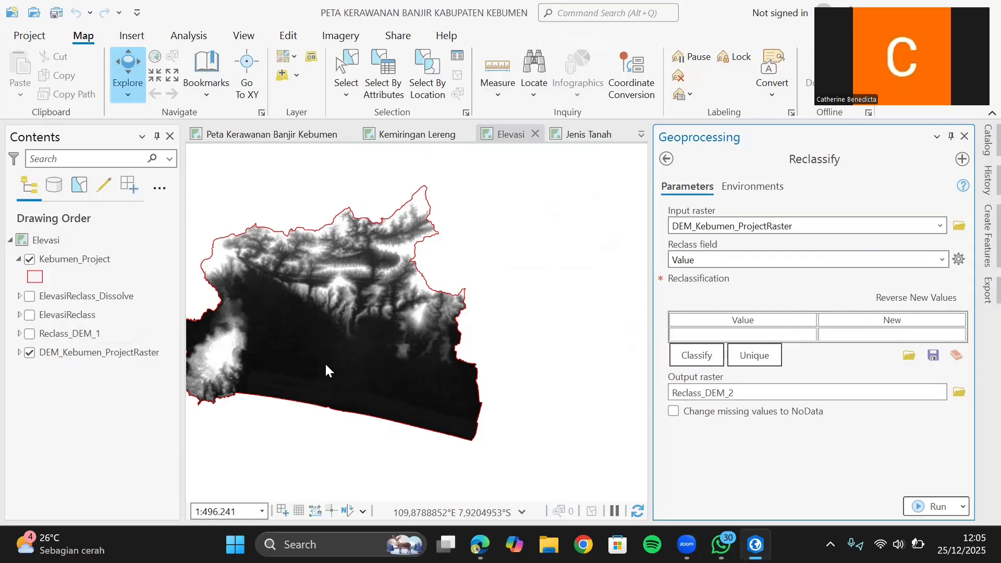
Step: Switch to the journal PDF, place it beside the Reclassify tool and examine the elevation classes in Tabel IV.2
{"action": "key", "text": "alt+Tab"}
{"action": "scroll", "coordinate": [325, 362], "scroll_direction": "up", "scroll_amount": 3}
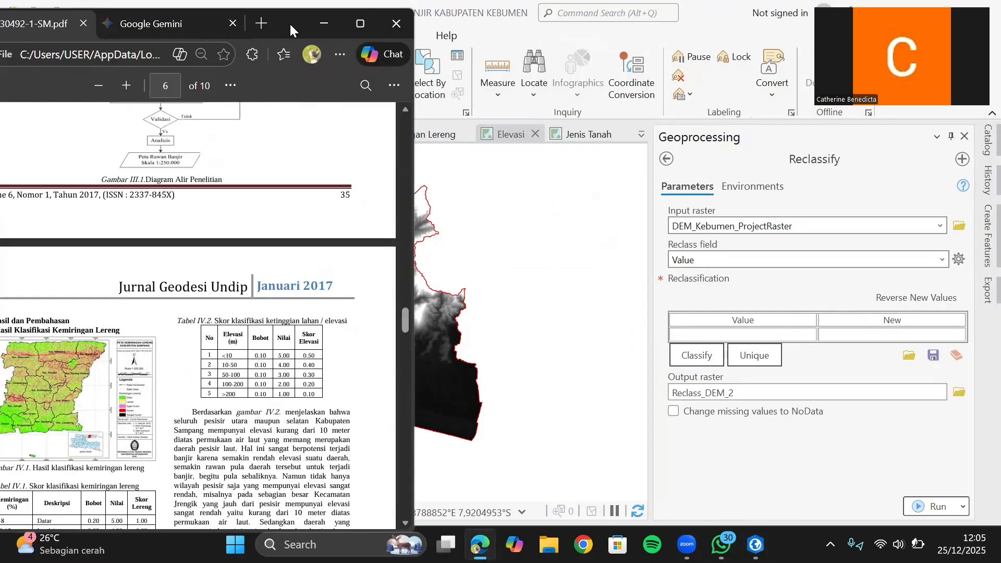
{"action": "left_click_drag", "start_coordinate": [289, 23], "coordinate": [369, 15]}
{"action": "scroll", "coordinate": [209, 330], "scroll_direction": "down", "scroll_amount": 5}
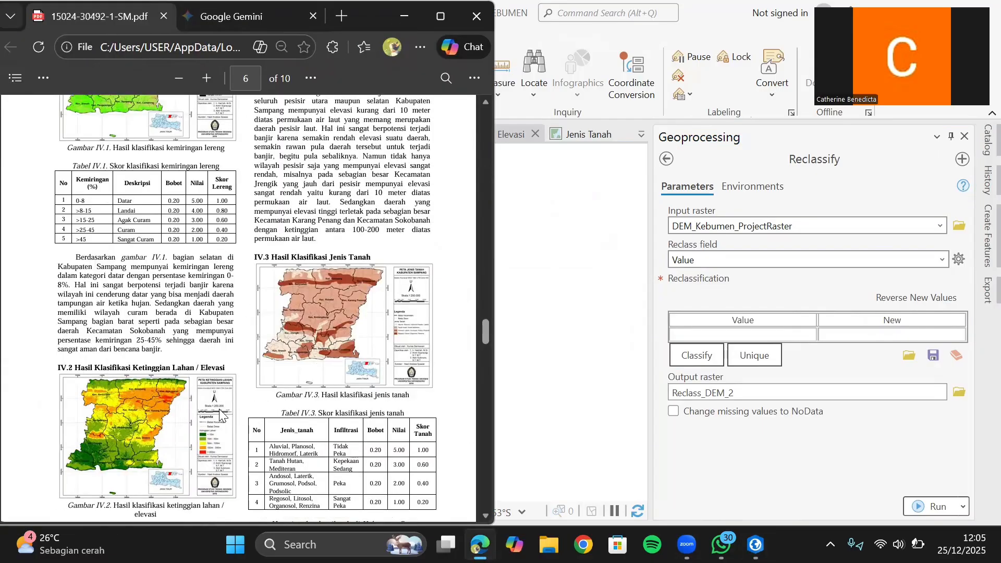
{"action": "scroll", "coordinate": [219, 414], "scroll_direction": "down", "scroll_amount": 3}
{"action": "scroll", "coordinate": [233, 344], "scroll_direction": "up", "scroll_amount": 7}
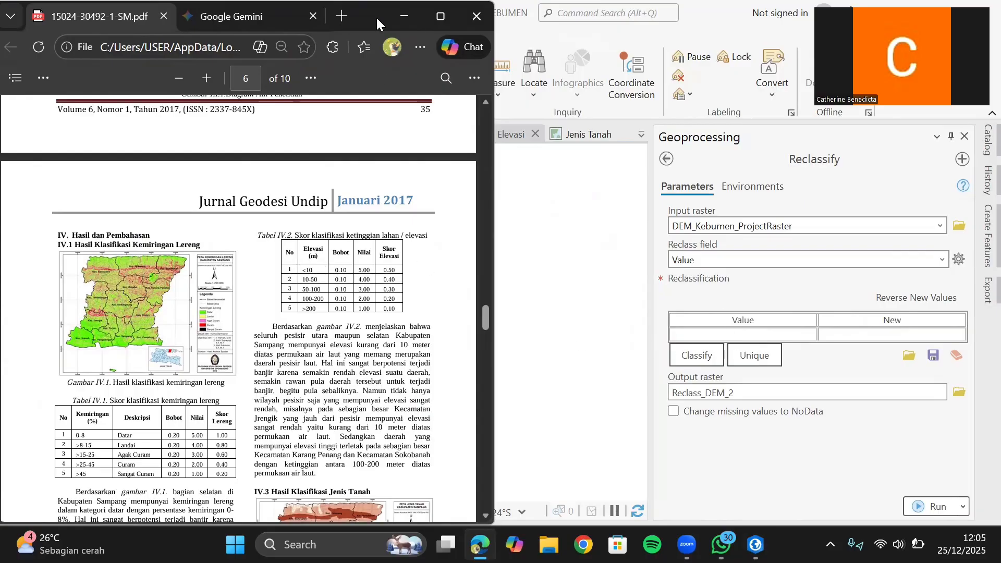
{"action": "left_click_drag", "start_coordinate": [377, 17], "coordinate": [434, 35]}
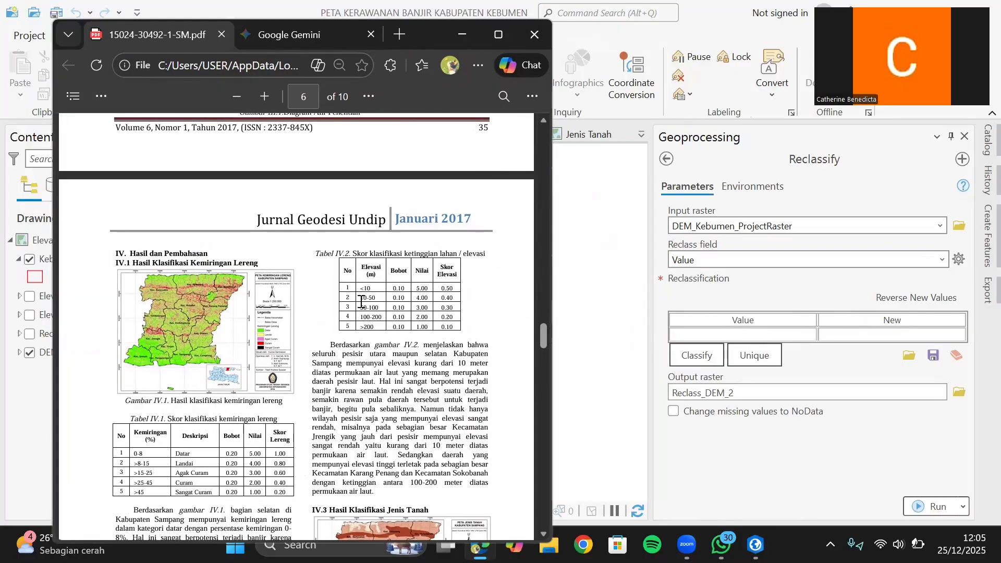
Step: Open the reclassification's class breaks and set the first two upper values to 10 and 50
{"action": "left_click", "coordinate": [693, 354]}
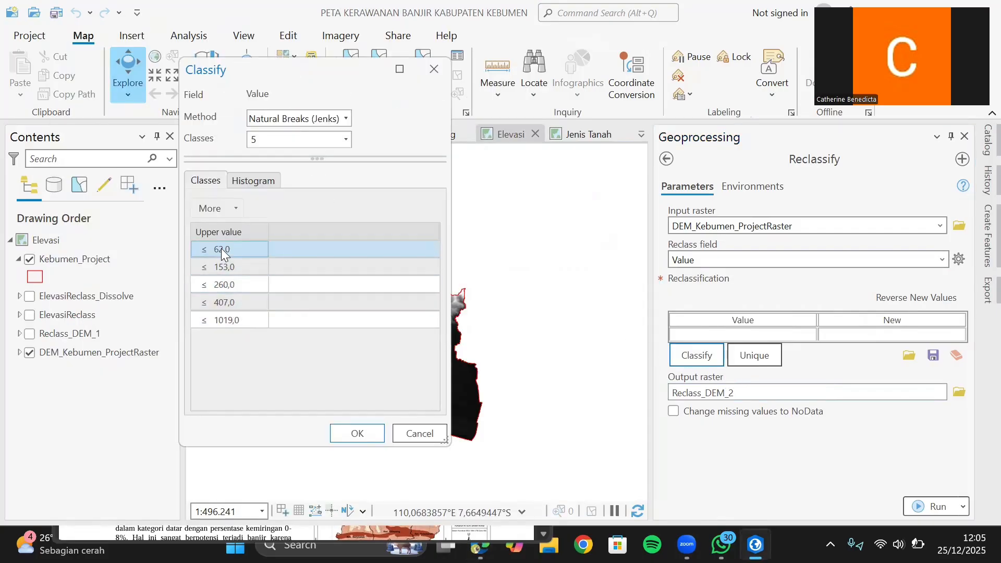
{"action": "double_click", "coordinate": [221, 249]}
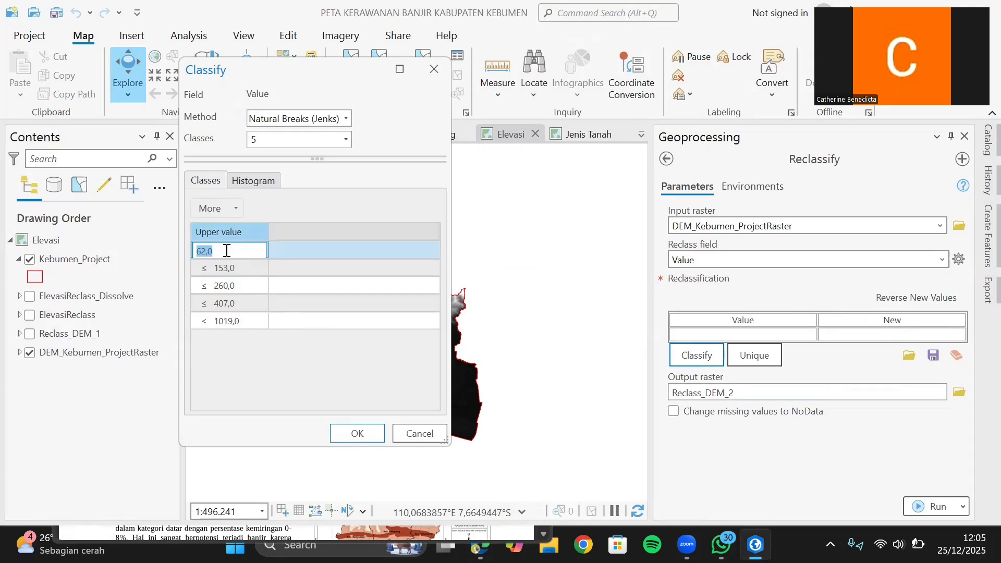
{"action": "type", "text": "10"}
{"action": "key", "text": "Return"}
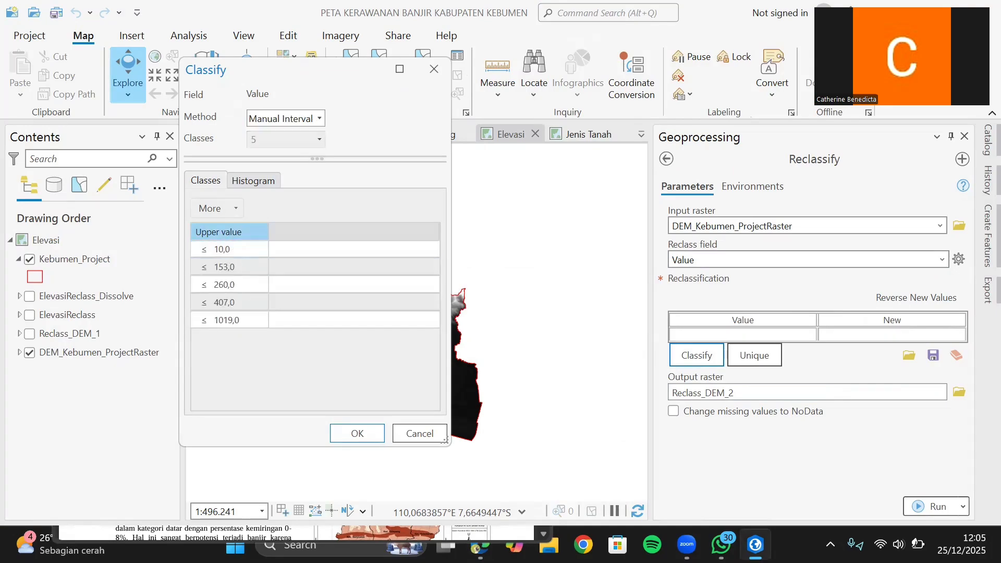
{"action": "key", "text": "alt+Tab"}
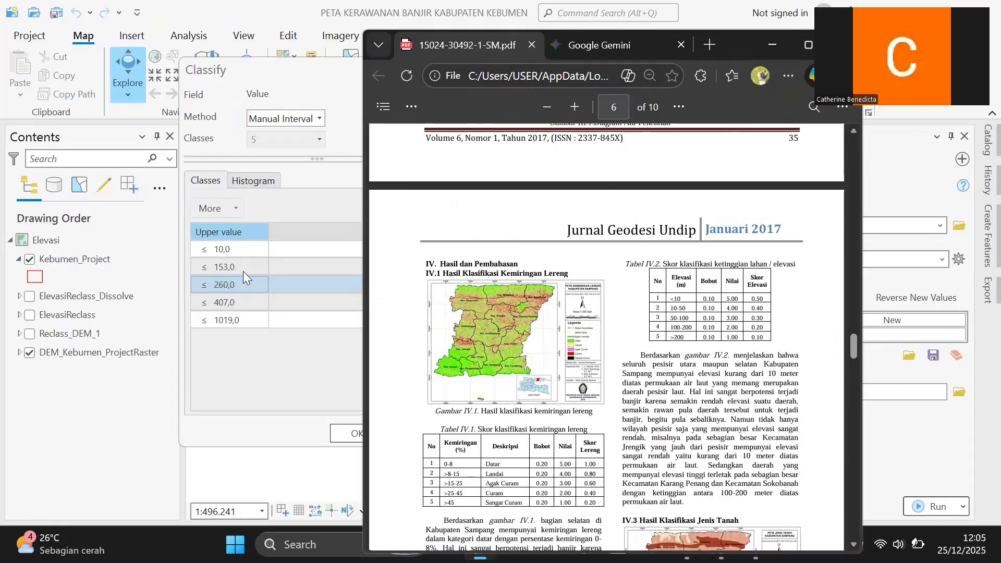
{"action": "double_click", "coordinate": [243, 271]}
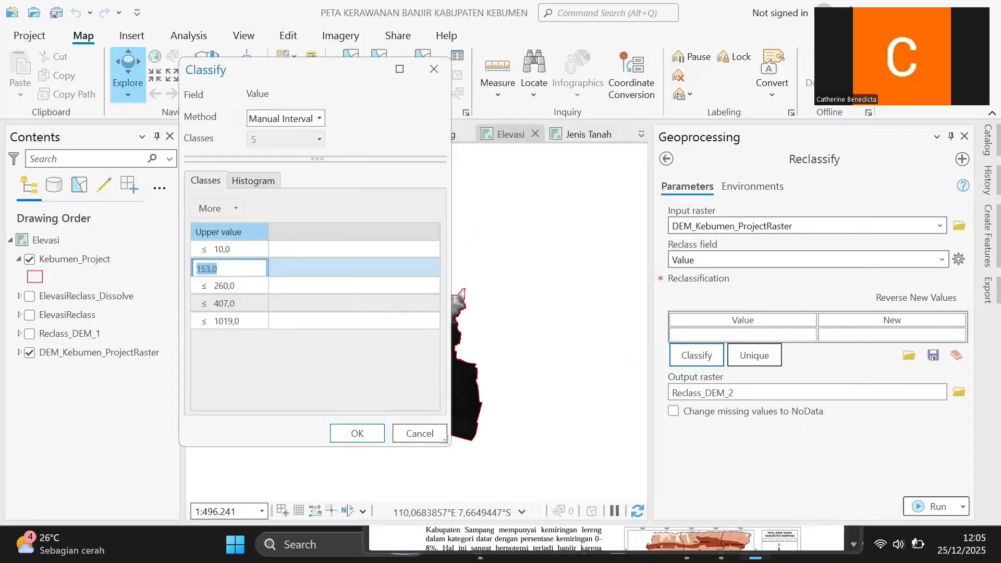
{"action": "type", "text": "50"}
Step: Set the third and fourth class upper values to 100 and 200 and apply the classification
{"action": "double_click", "coordinate": [246, 284]}
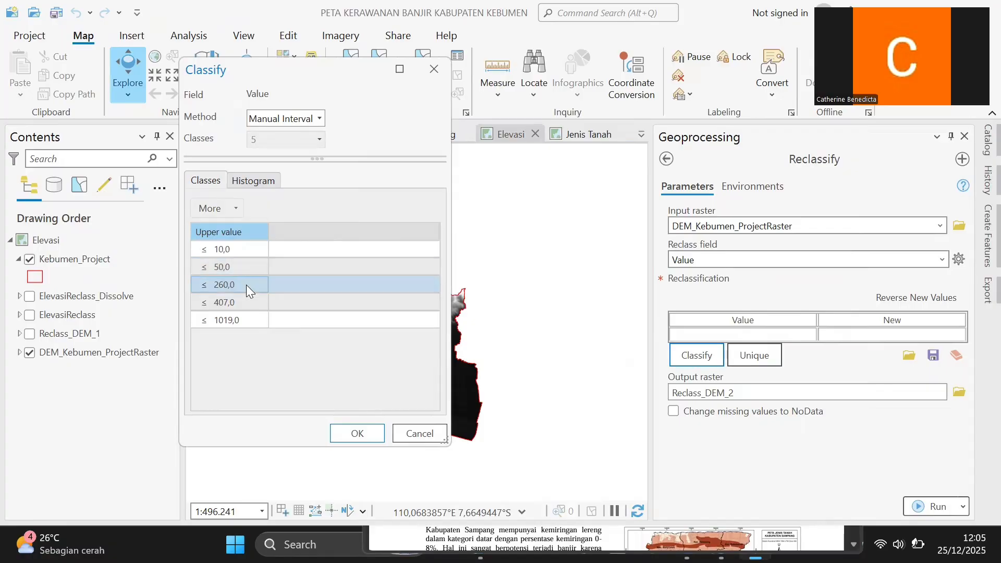
{"action": "type", "text": "100"}
{"action": "key", "text": "Return"}
{"action": "double_click", "coordinate": [242, 306]}
{"action": "type", "text": "1"}
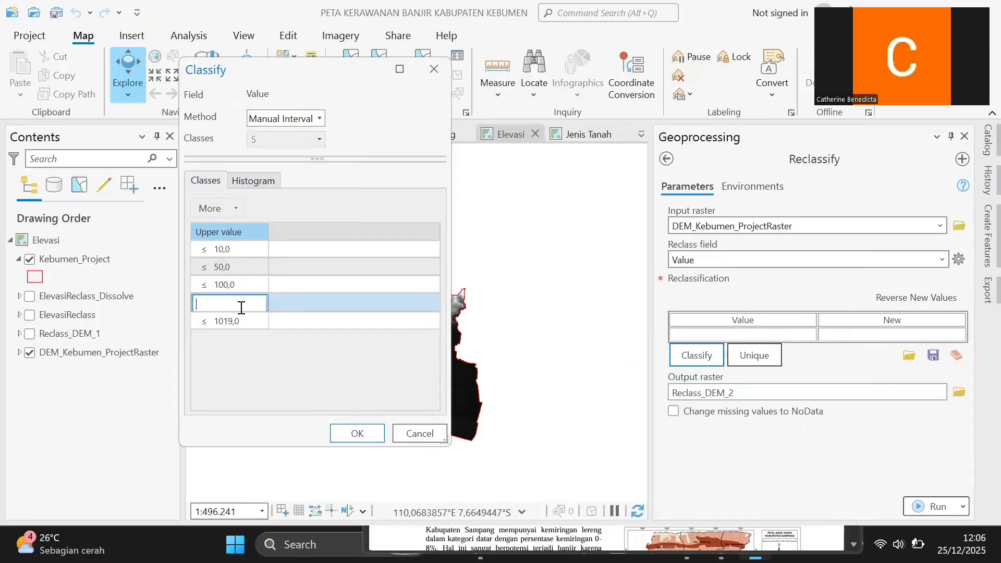
{"action": "key", "text": "Return"}
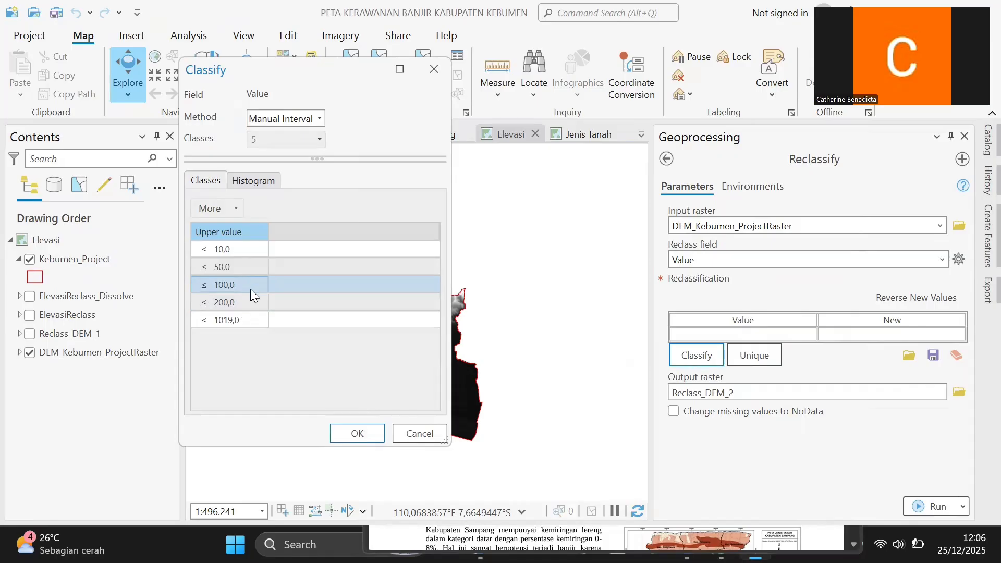
{"action": "left_click", "coordinate": [357, 433]}
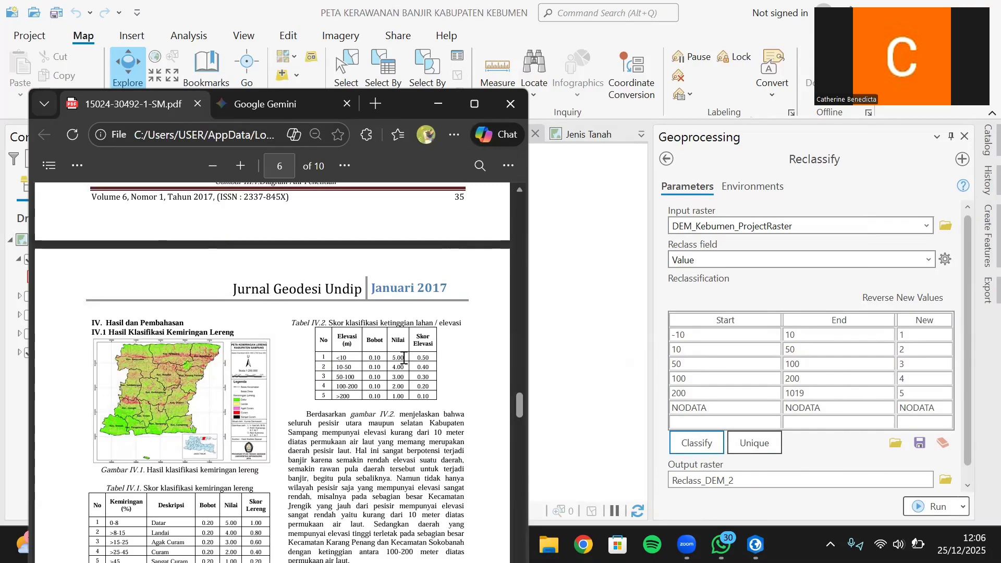
Step: Reverse the new class values to match the Nilai column in Tabel IV.2, and close Reclassify without running it
{"action": "left_click_drag", "start_coordinate": [400, 359], "coordinate": [411, 352]}
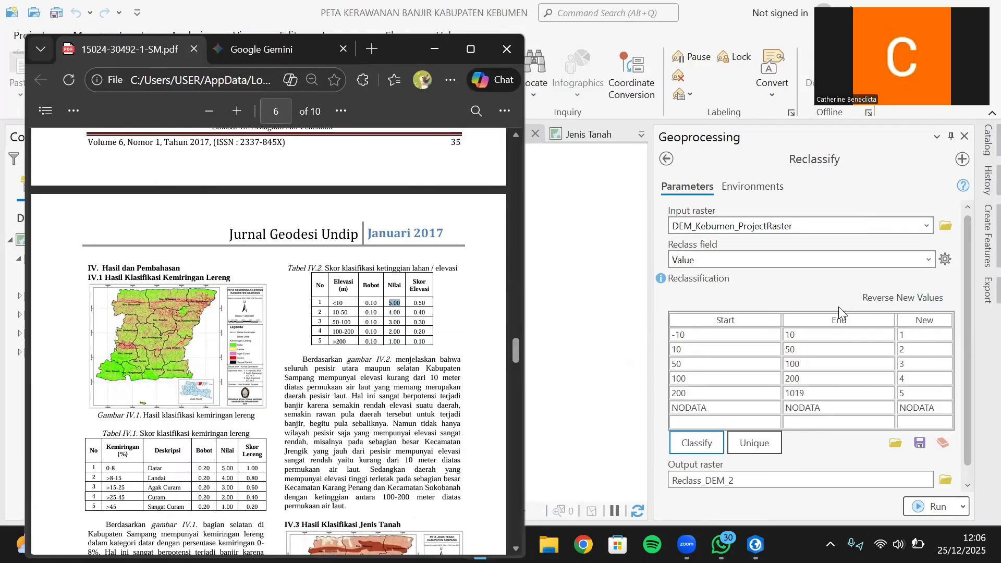
{"action": "left_click", "coordinate": [886, 297]}
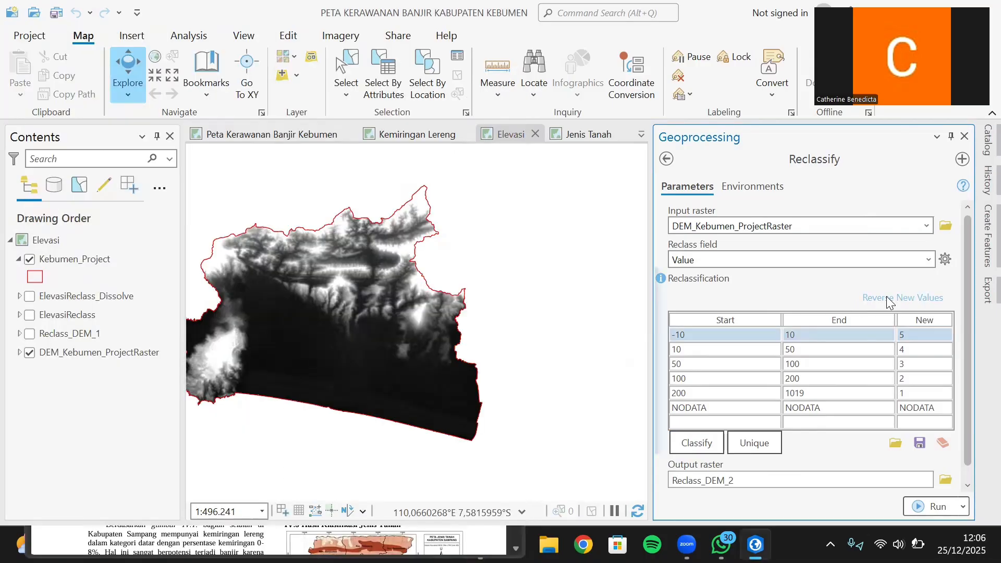
{"action": "left_click", "coordinate": [964, 136]}
Step: Show the Reclass_DEM_1 and ElevasiReclass layers on the Elevasi map
{"action": "left_click", "coordinate": [30, 333]}
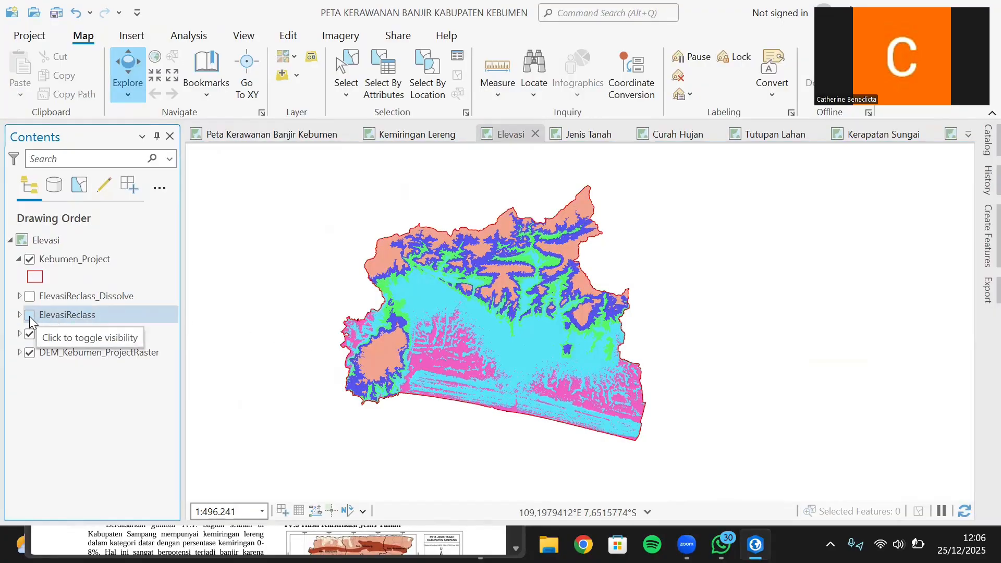
{"action": "left_click", "coordinate": [29, 316]}
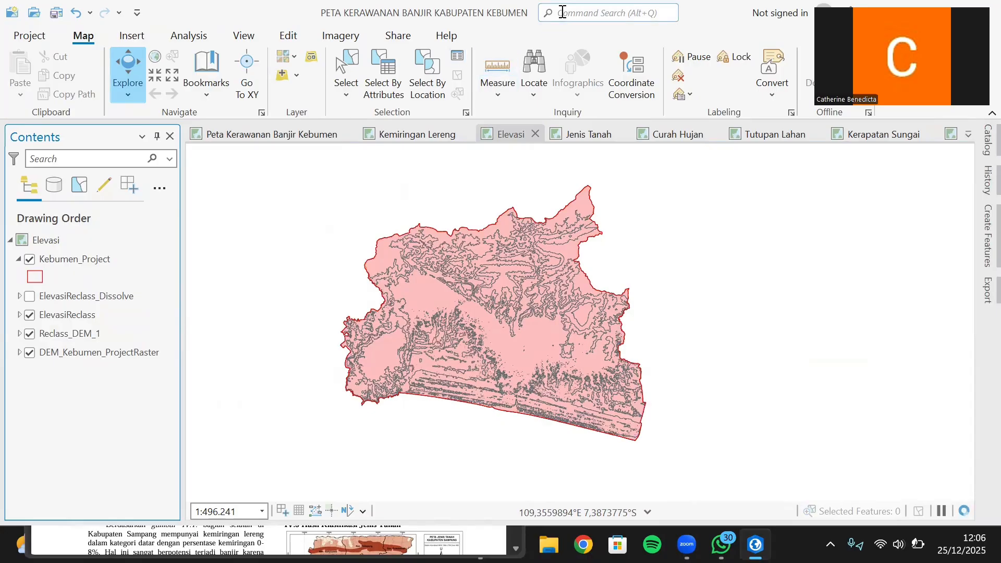
Step: Set up a Raster to Polygon conversion with Reclass_DEM_1 as input raster, and close the tool without running it
{"action": "left_click", "coordinate": [589, 12]}
{"action": "left_click", "coordinate": [604, 101]}
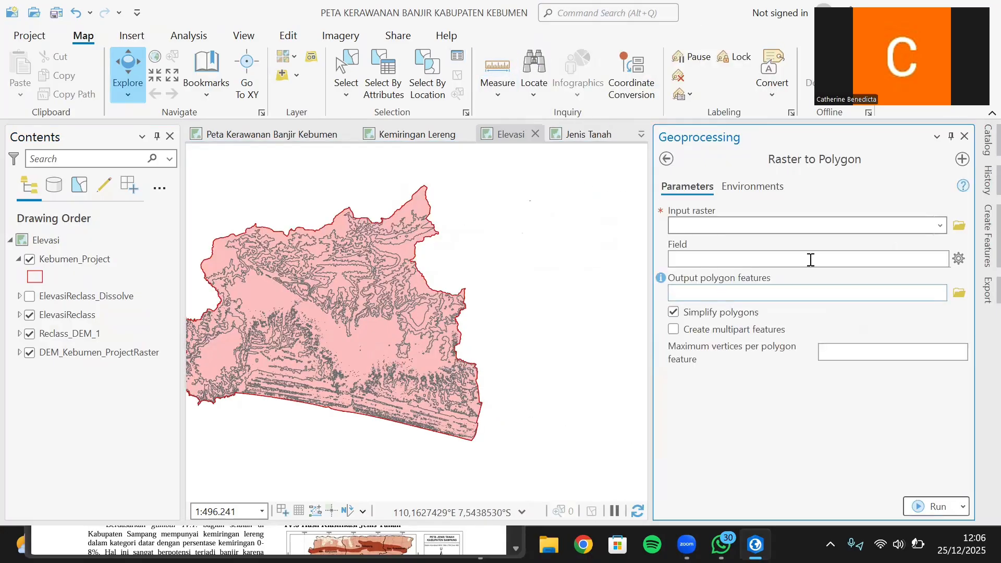
{"action": "left_click", "coordinate": [940, 225]}
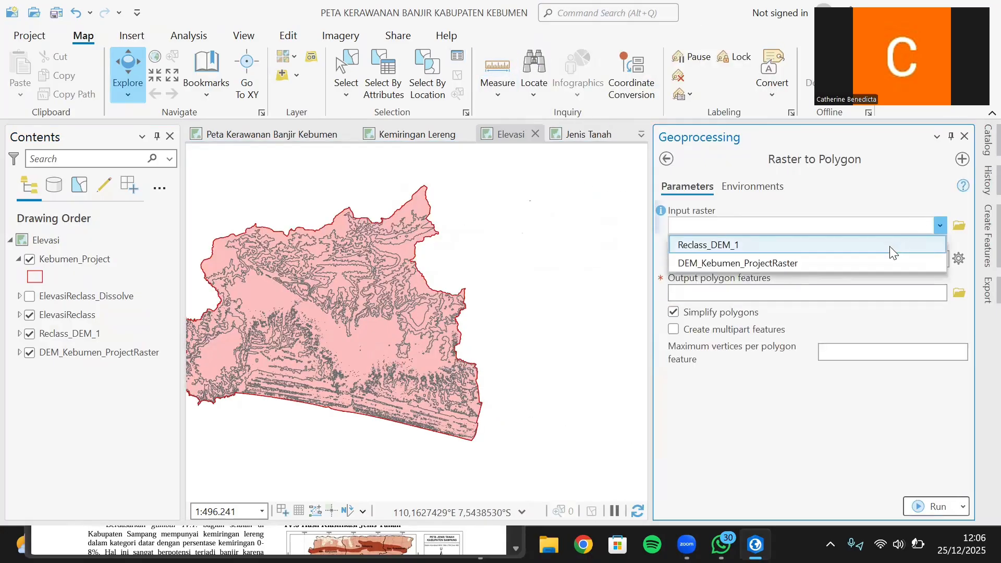
{"action": "left_click", "coordinate": [892, 249]}
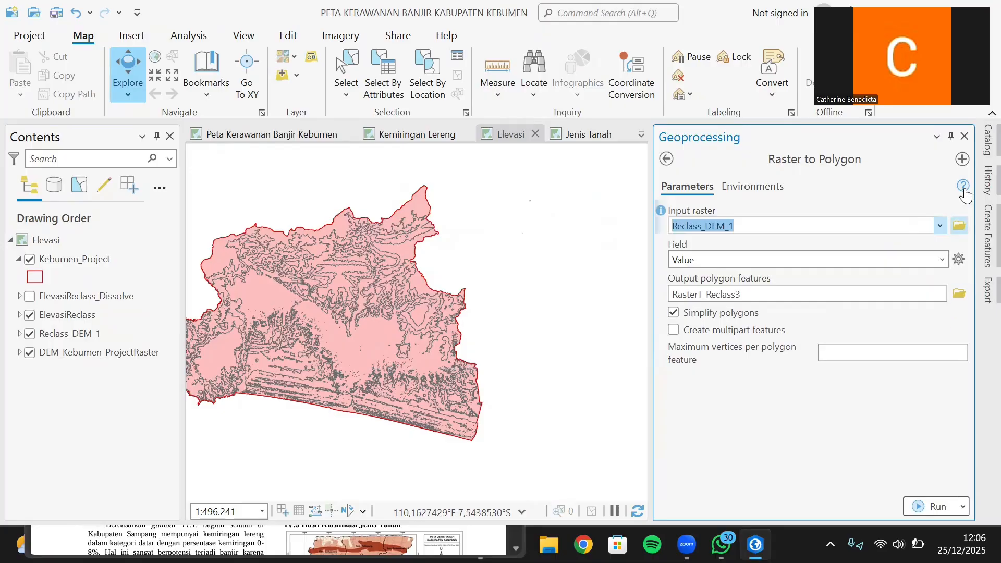
{"action": "left_click", "coordinate": [964, 136]}
Step: Show the ElevasiReclass_Dissolve layer, toggling it to compare the dissolved polygons with ElevasiReclass underneath
{"action": "left_click", "coordinate": [29, 295]}
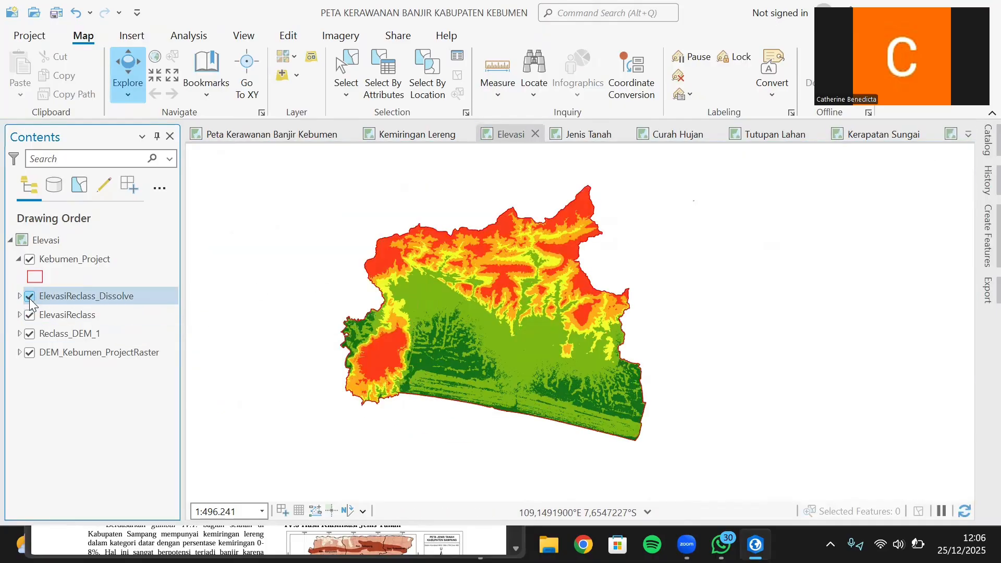
{"action": "left_click", "coordinate": [30, 297]}
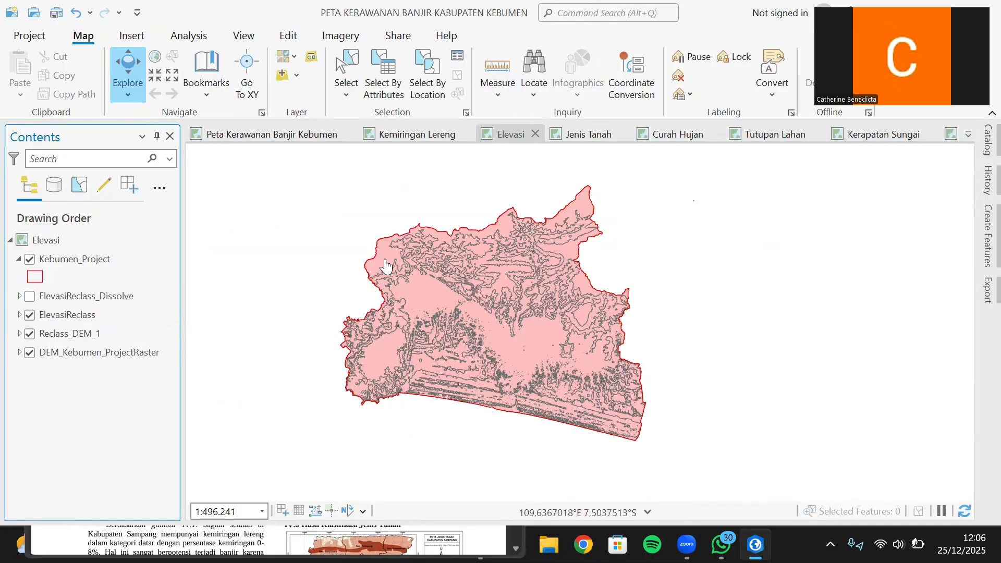
{"action": "left_click", "coordinate": [30, 297]}
Step: Examine the polygon records in the ElevasiReclass attribute table and close the table
{"action": "right_click", "coordinate": [58, 316]}
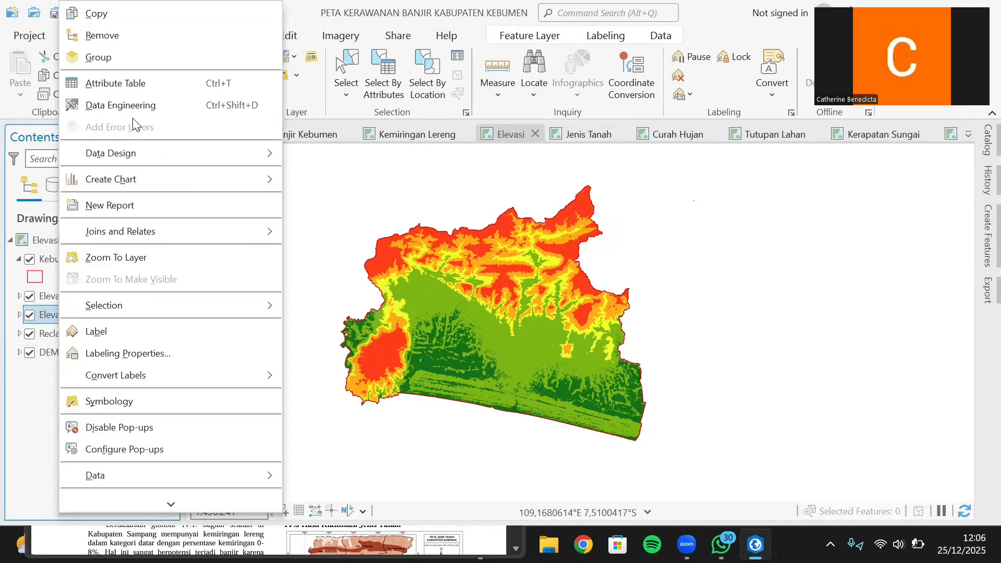
{"action": "left_click", "coordinate": [154, 82]}
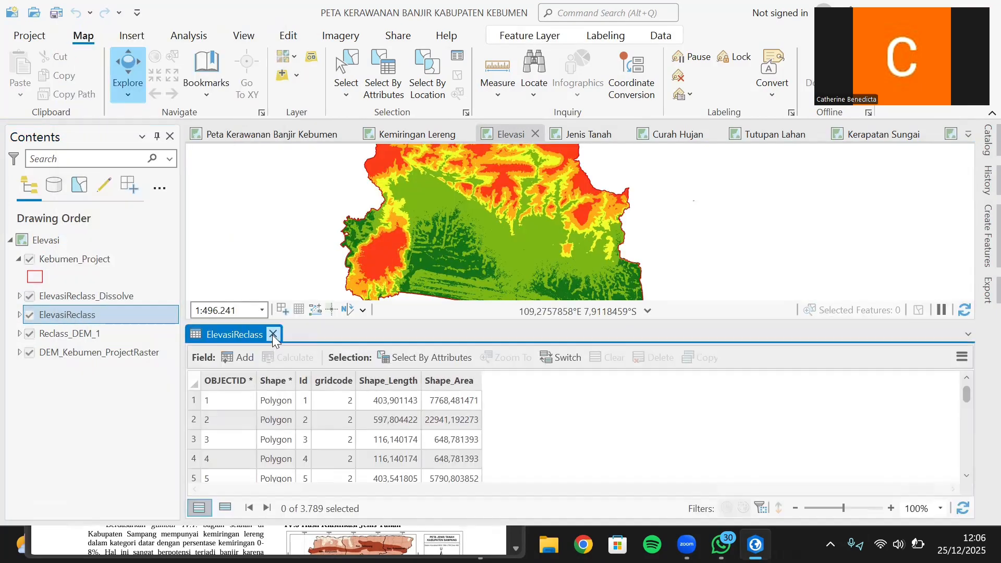
{"action": "left_click", "coordinate": [272, 334]}
Step: Set up a Dissolve of ElevasiReclass by the gridcode field, and close the tool without running it
{"action": "left_click", "coordinate": [93, 295]}
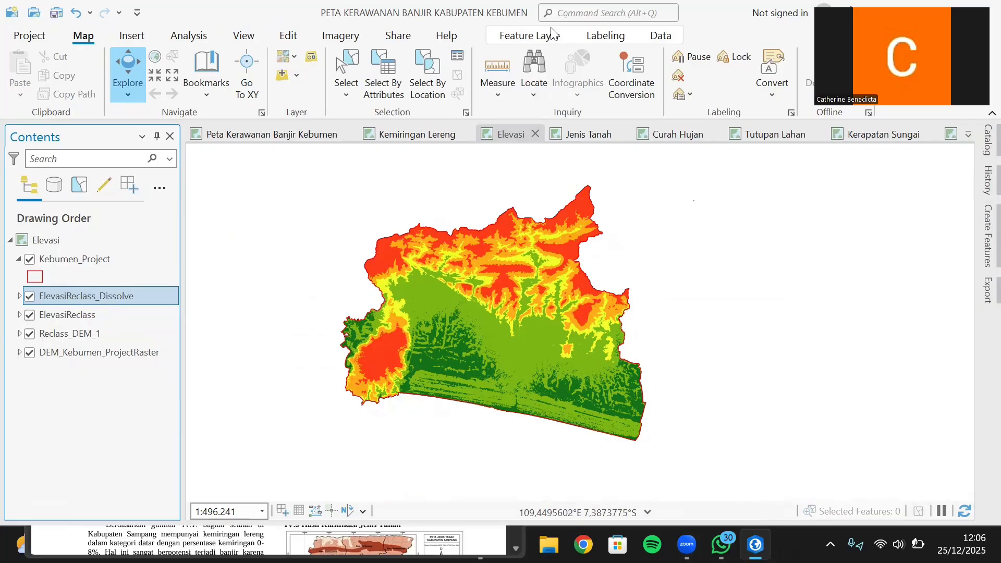
{"action": "left_click", "coordinate": [584, 12]}
{"action": "left_click", "coordinate": [597, 97]}
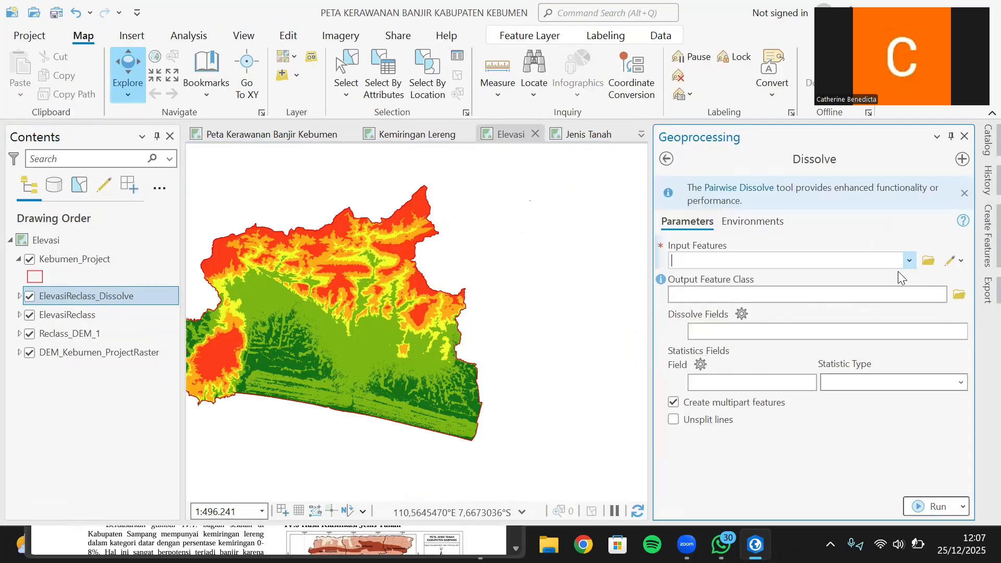
{"action": "left_click", "coordinate": [907, 263]}
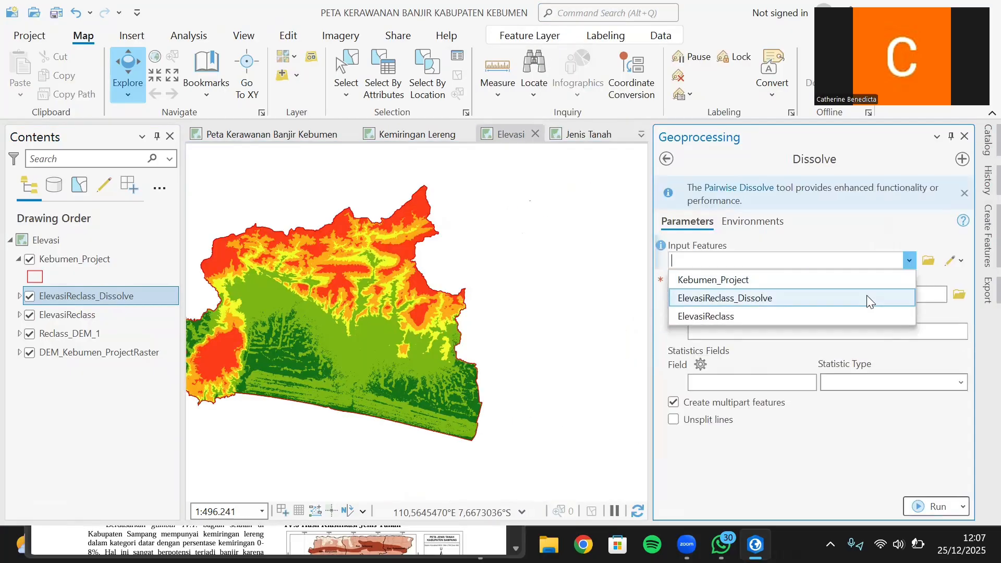
{"action": "left_click", "coordinate": [856, 315]}
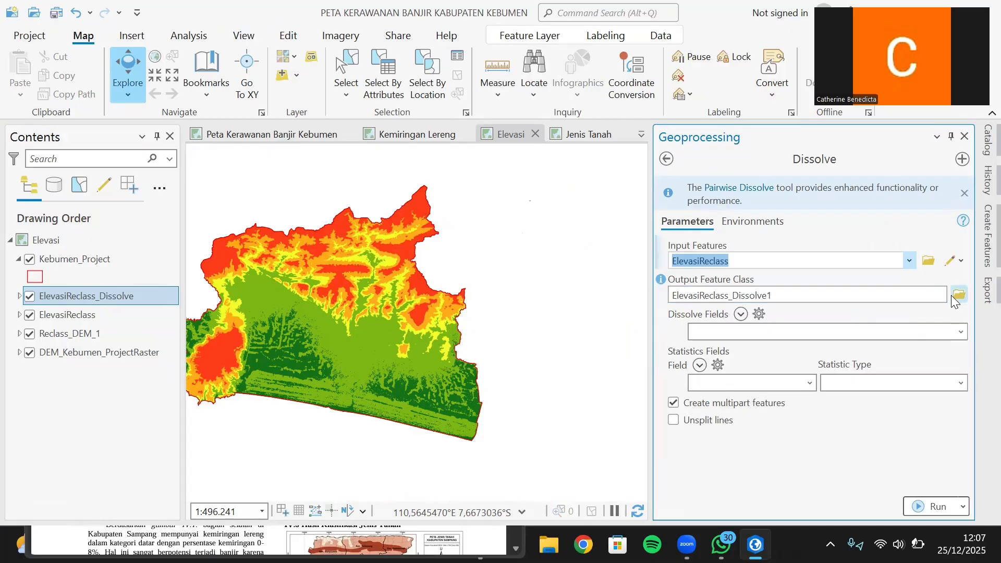
{"action": "left_click", "coordinate": [961, 332]}
{"action": "left_click", "coordinate": [838, 386]}
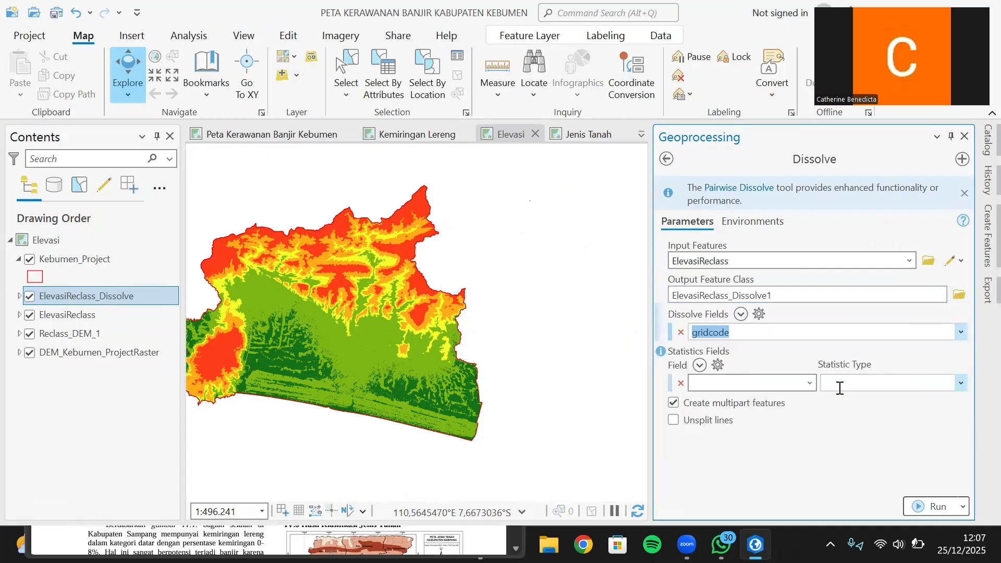
{"action": "left_click", "coordinate": [964, 135]}
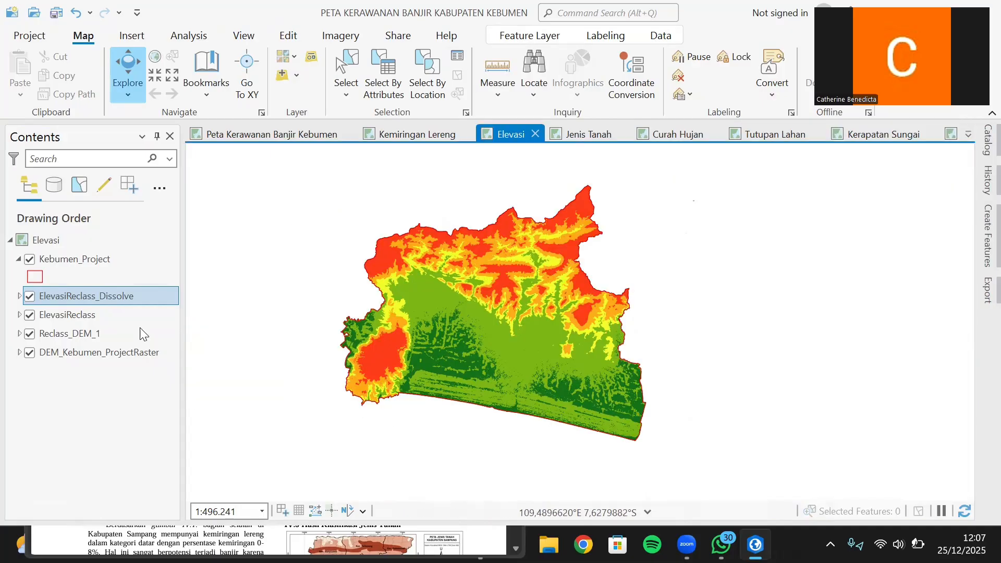
Step: Expand the height classes of the ElevasiReclass_Dissolve layer and open its attribute table
{"action": "left_click", "coordinate": [19, 296]}
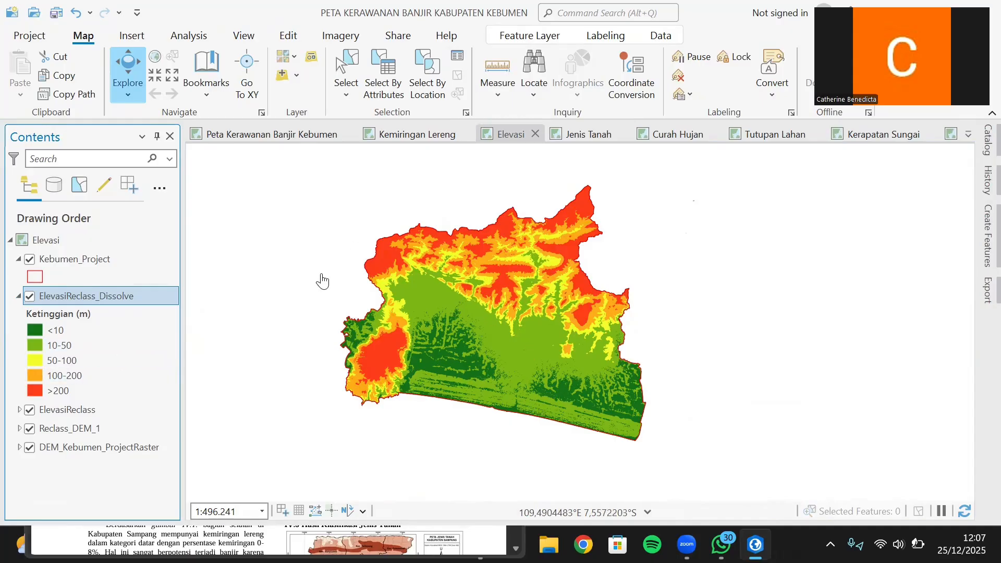
{"action": "right_click", "coordinate": [84, 297]}
{"action": "left_click", "coordinate": [168, 82]}
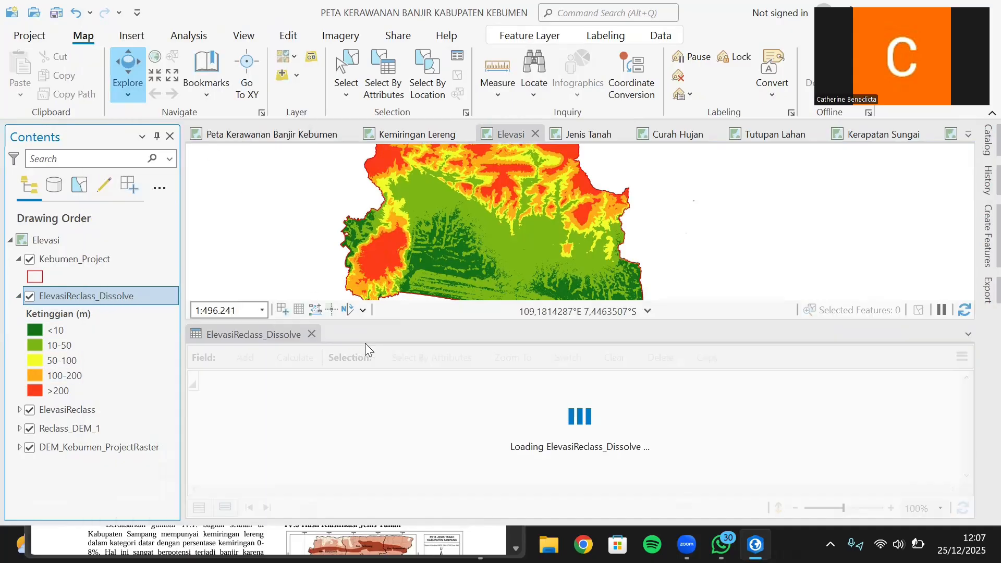
Step: Start adding a new field to the ElevasiReclass_Dissolve table, and discard the unsaved change
{"action": "left_click", "coordinate": [237, 360]}
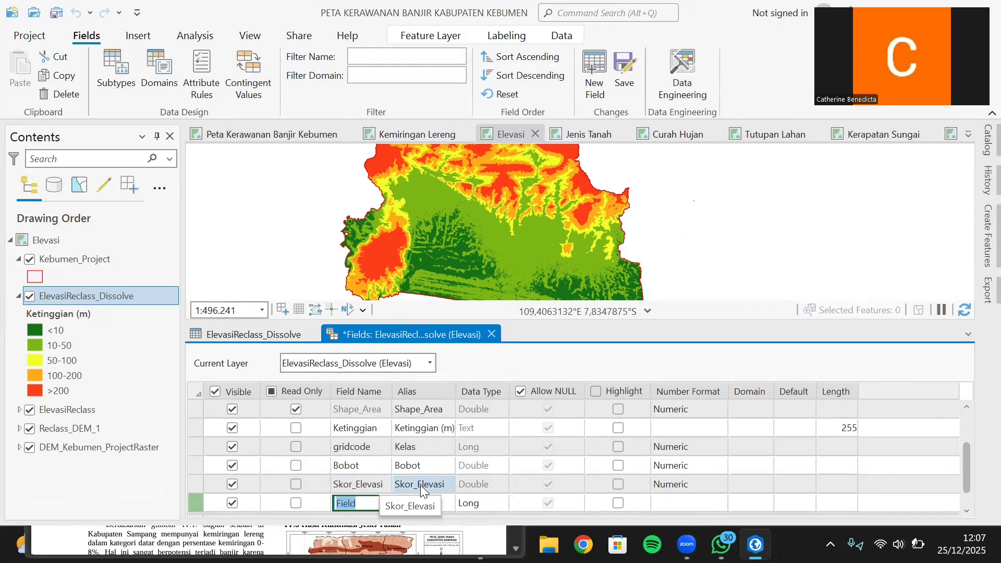
{"action": "left_click", "coordinate": [491, 334]}
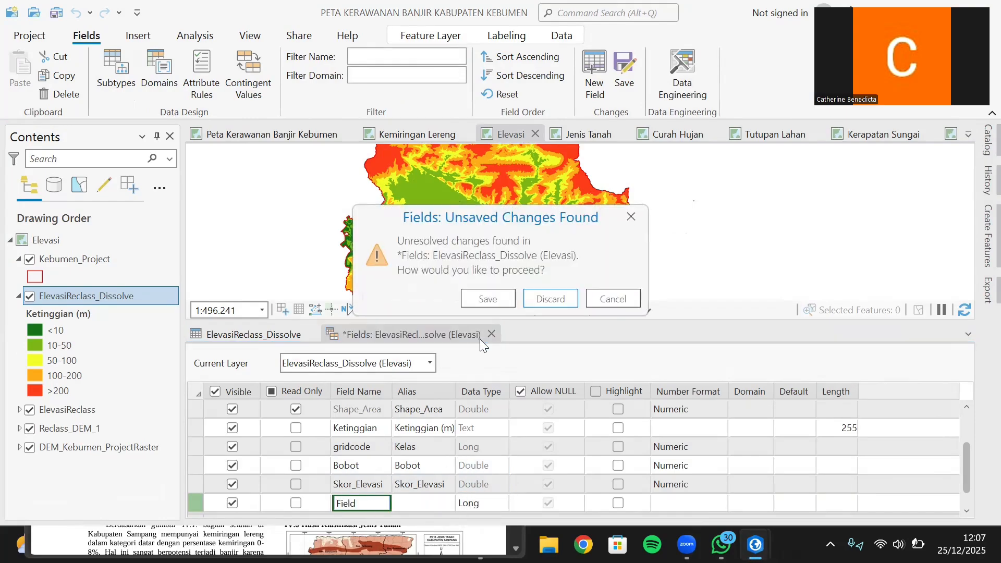
{"action": "left_click", "coordinate": [542, 295]}
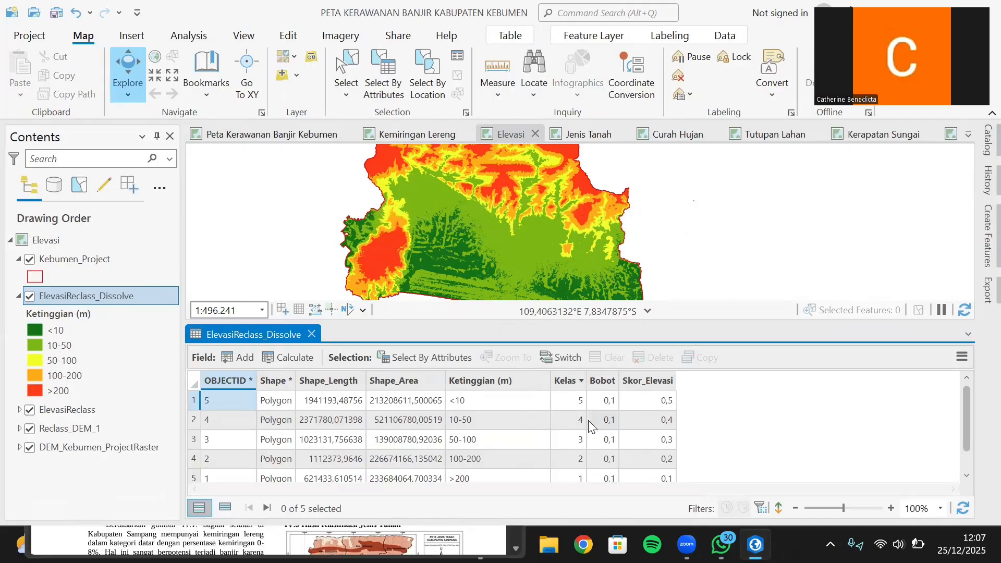
Step: Show the Calculate Field expression !Bobot! * !gridcode! for the Skor_Elevasi field, and close the tool without running it
{"action": "left_click", "coordinate": [642, 381]}
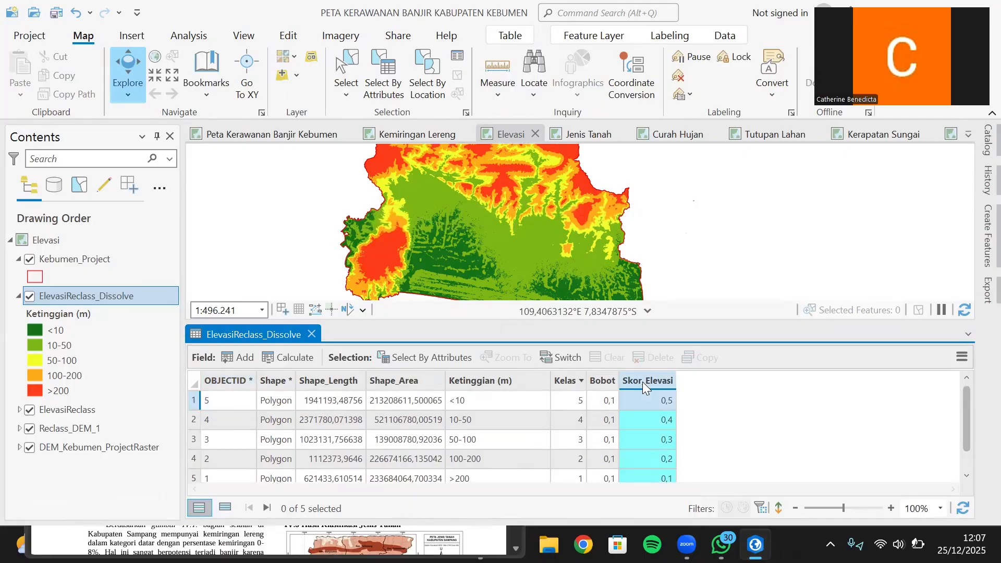
{"action": "right_click", "coordinate": [642, 382]}
{"action": "left_click", "coordinate": [649, 128]}
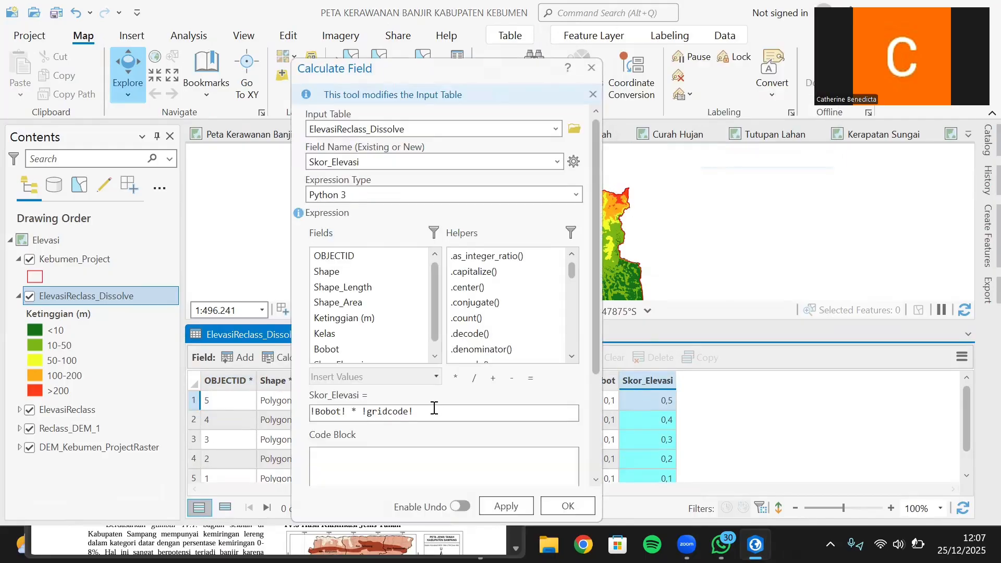
{"action": "scroll", "coordinate": [375, 305], "scroll_direction": "down", "scroll_amount": 1}
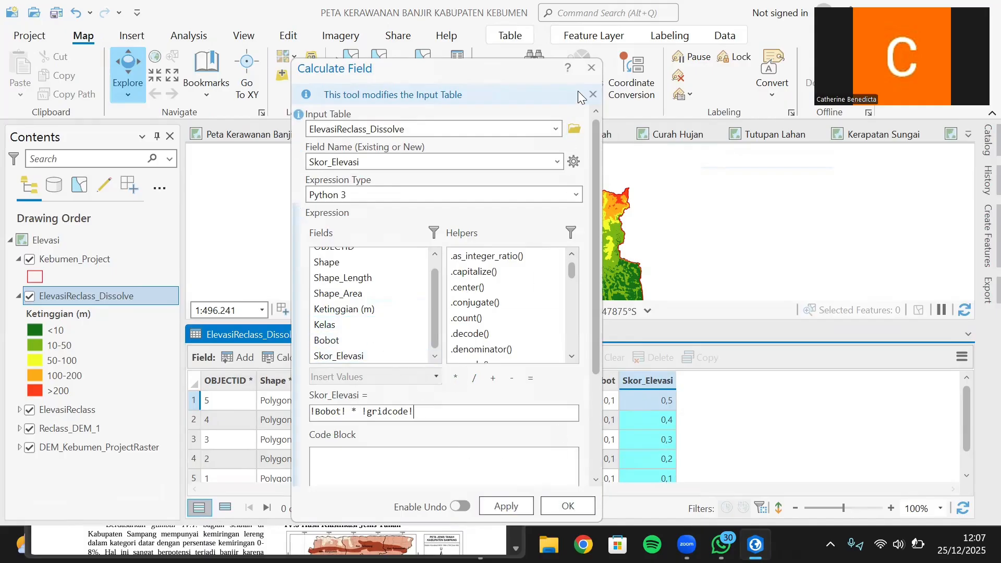
{"action": "left_click", "coordinate": [590, 68]}
{"action": "scroll", "coordinate": [626, 417], "scroll_direction": "down", "scroll_amount": 1}
{"action": "scroll", "coordinate": [546, 474], "scroll_direction": "up", "scroll_amount": 1}
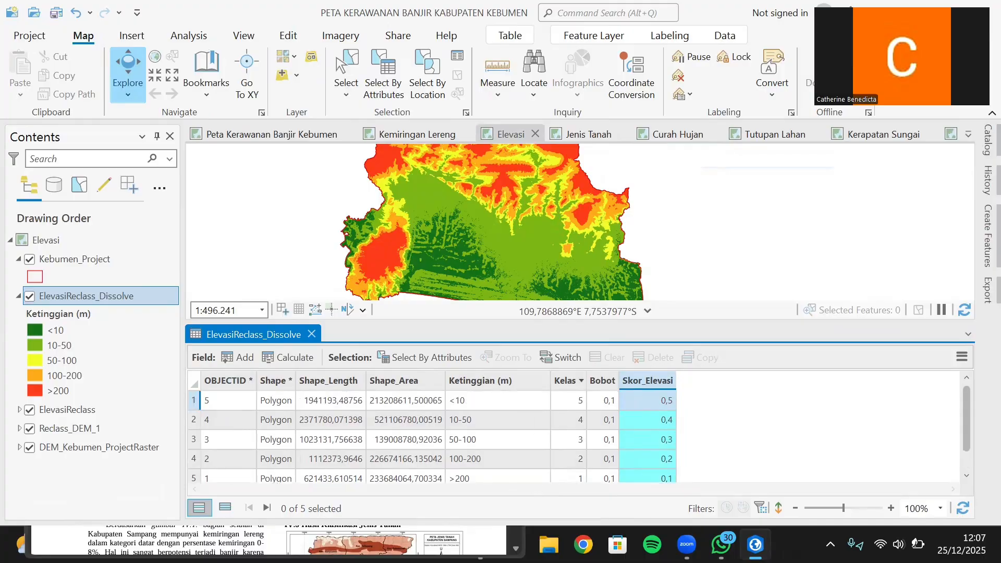
Step: Switch to the reference journal PDF, highlight the Kelas ketinggian weight in Tabel II.7, and return to ArcGIS Pro
{"action": "key", "text": "alt+Tab"}
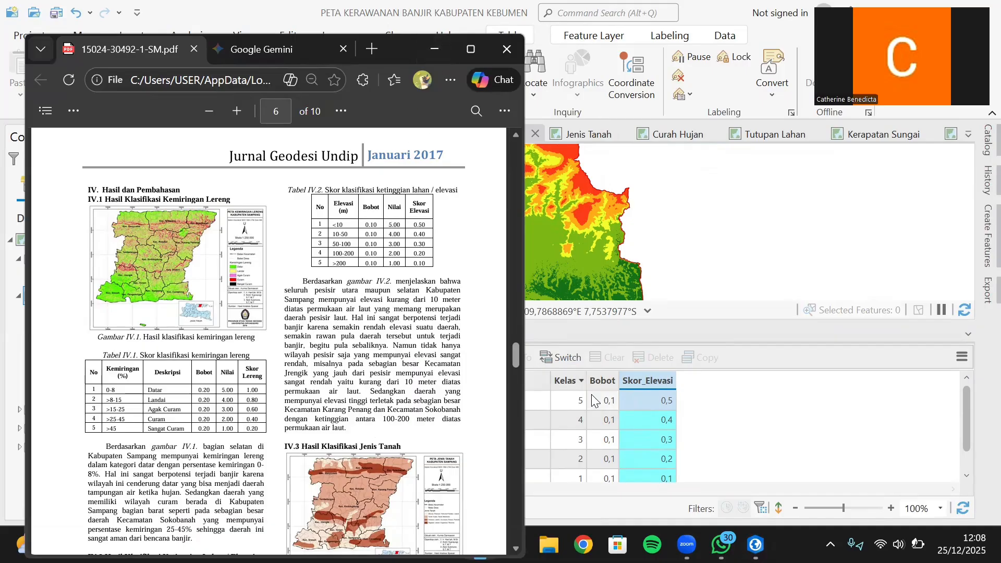
{"action": "scroll", "coordinate": [472, 359], "scroll_direction": "up", "scroll_amount": 15}
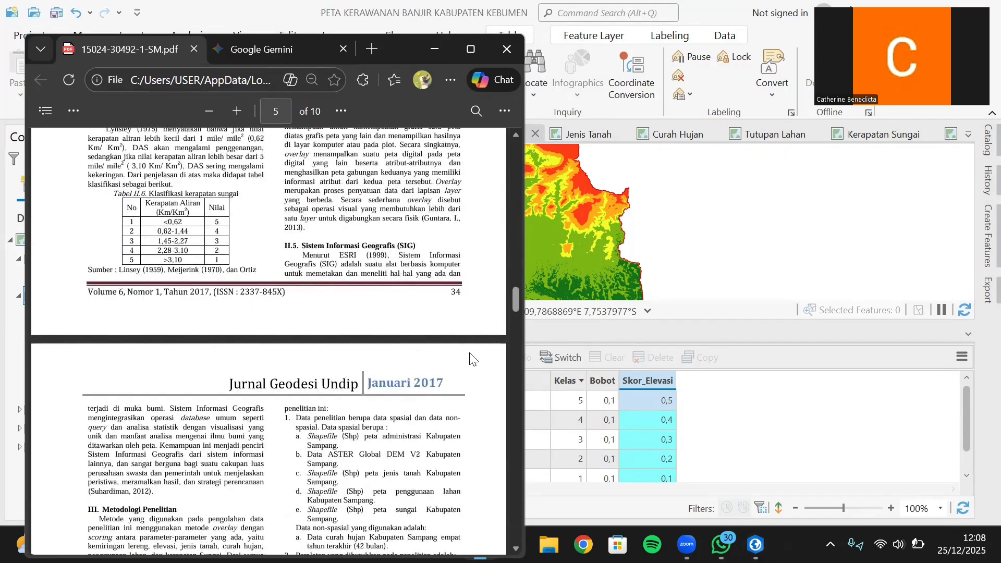
{"action": "scroll", "coordinate": [472, 358], "scroll_direction": "up", "scroll_amount": 5}
{"action": "left_click_drag", "start_coordinate": [334, 290], "coordinate": [425, 291]}
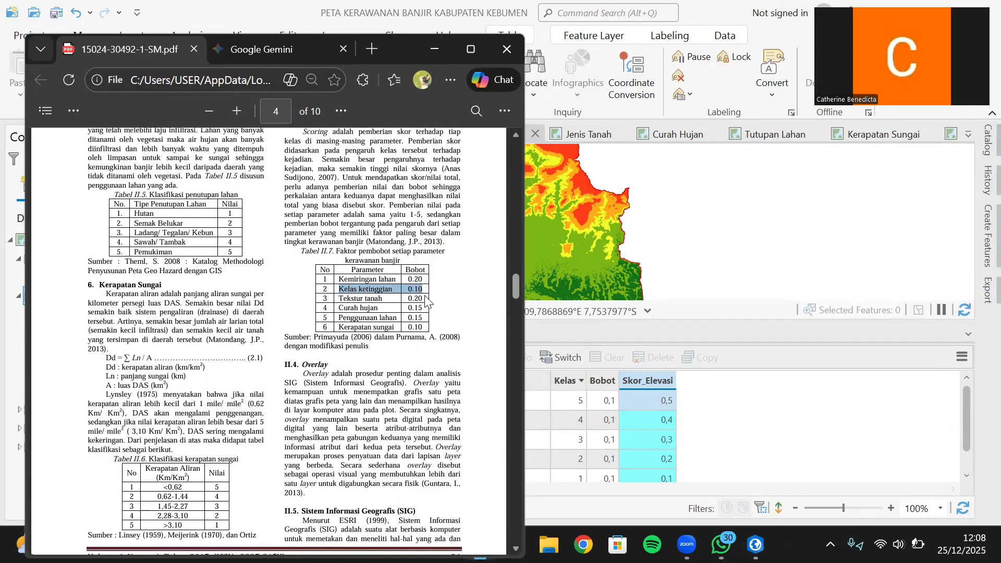
{"action": "left_click", "coordinate": [431, 51]}
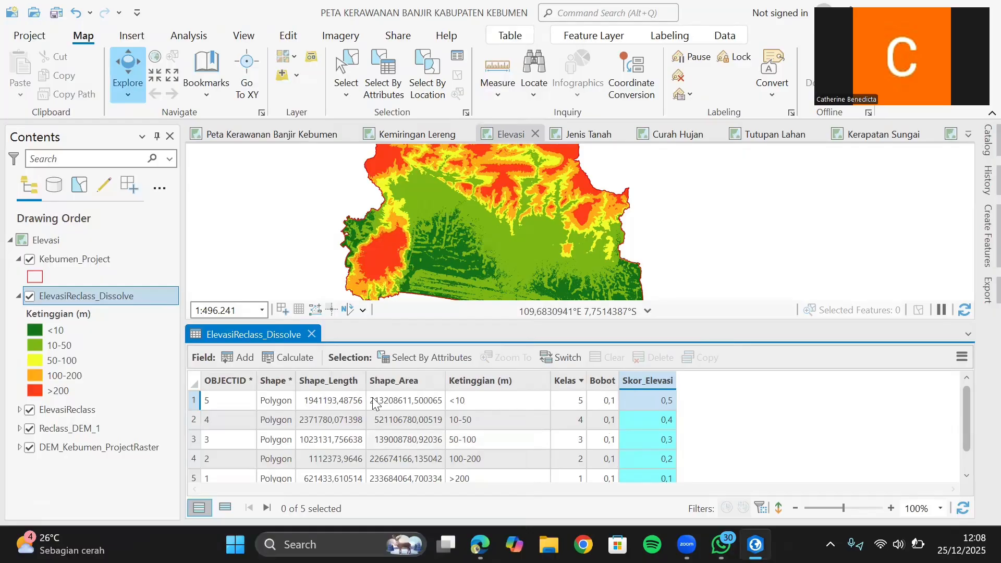
Step: Close the ElevasiReclass_Dissolve table and compare the Elevasi map with the Kemiringan Lereng map
{"action": "left_click", "coordinate": [311, 334]}
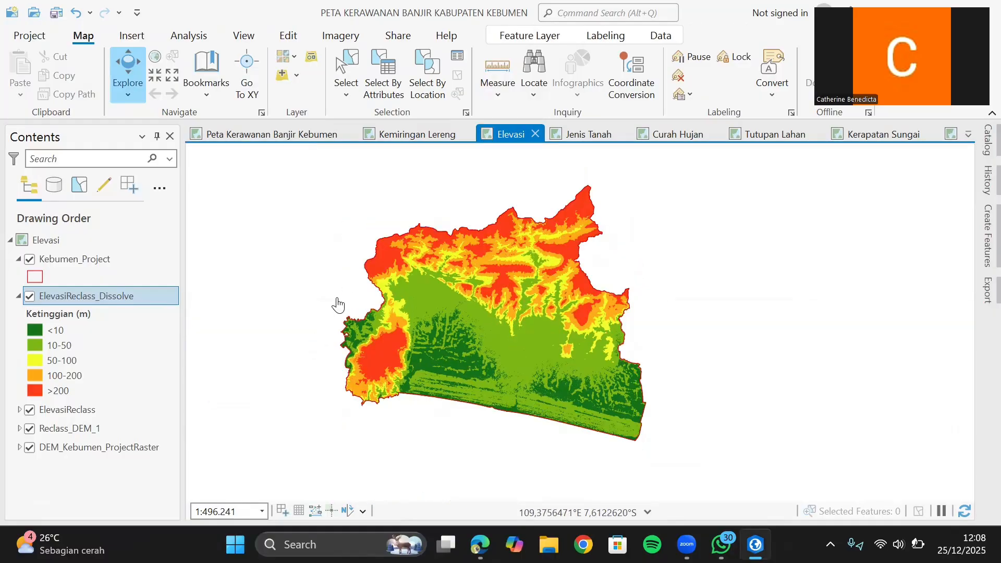
{"action": "mouse_move", "coordinate": [340, 306]}
{"action": "left_mouse_down"}
{"action": "mouse_move", "coordinate": [299, 339]}
{"action": "mouse_move", "coordinate": [321, 311]}
{"action": "left_mouse_up"}
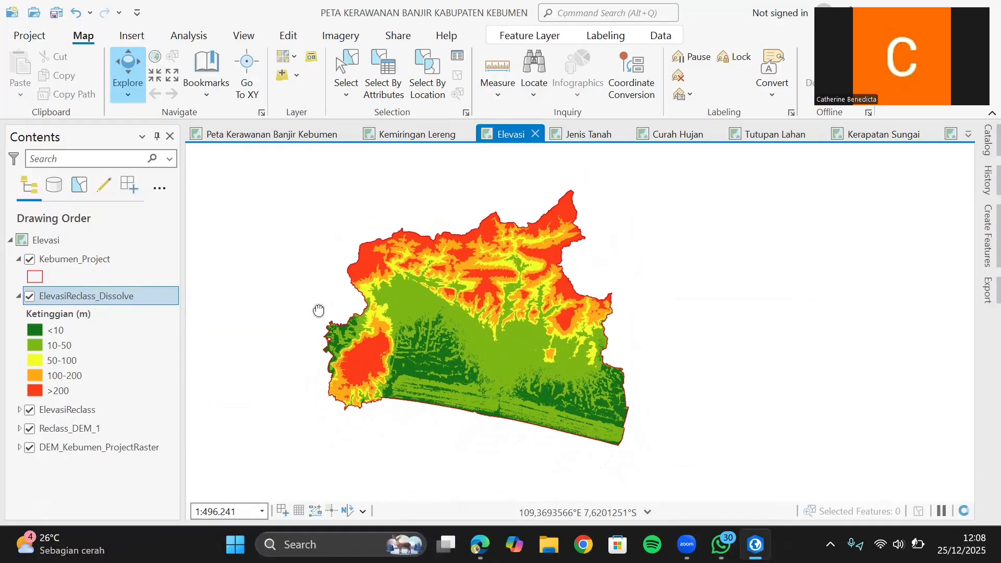
{"action": "left_click", "coordinate": [405, 135]}
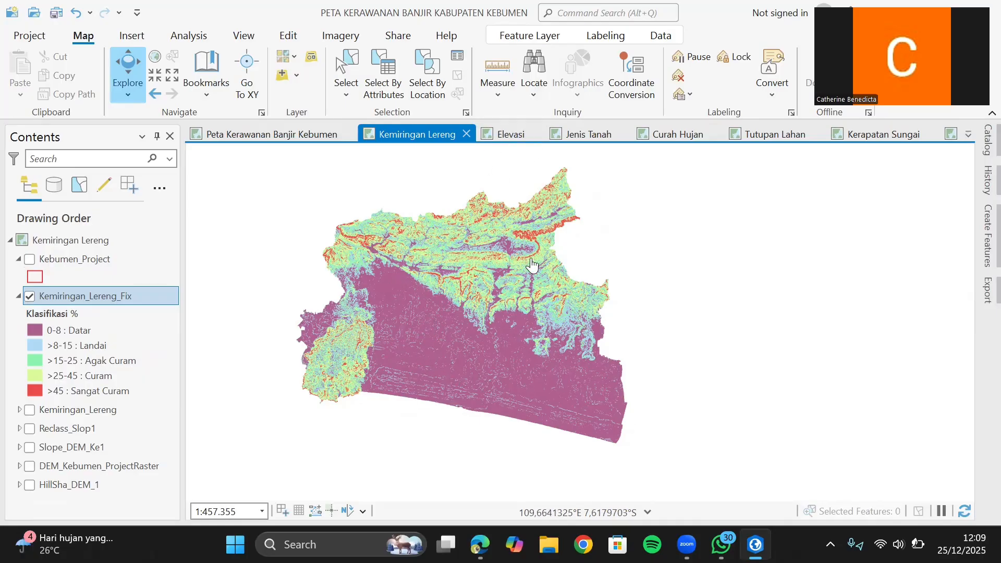
{"action": "left_click", "coordinate": [503, 141]}
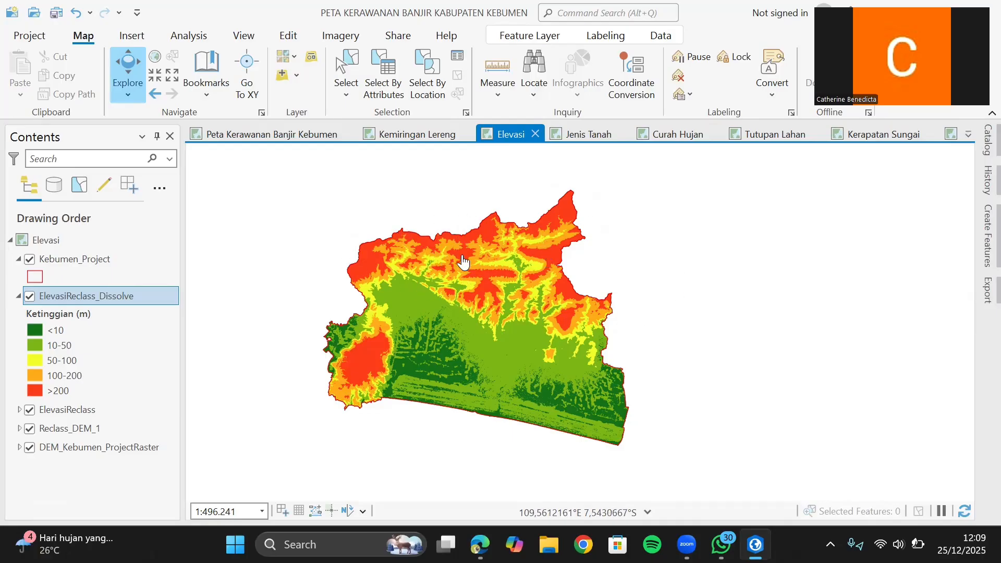
Step: Open the Jenis Tanah map and turn on the DSMW layer to view the source soil data across Indonesia and around Kebumen
{"action": "left_click", "coordinate": [575, 130]}
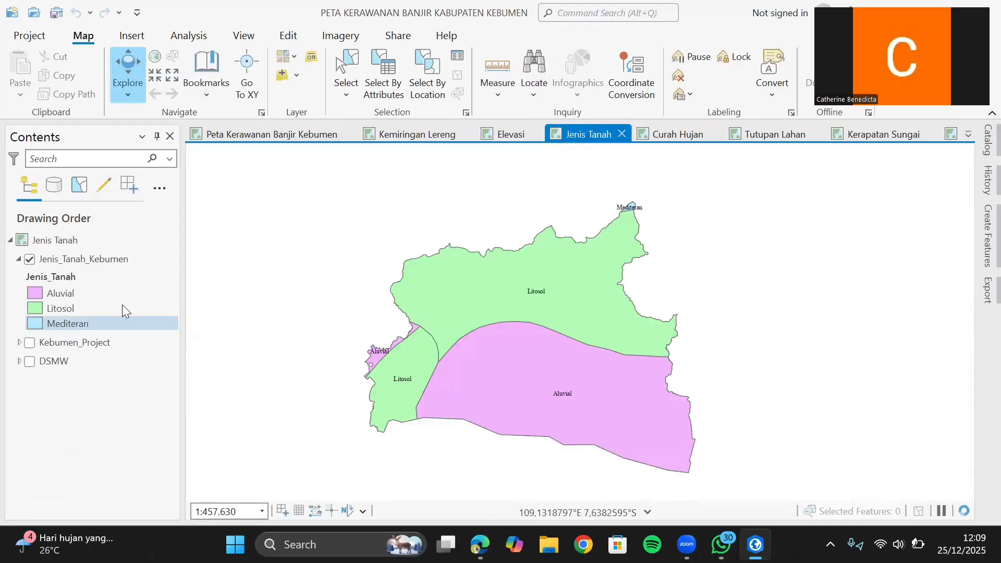
{"action": "left_click", "coordinate": [35, 364]}
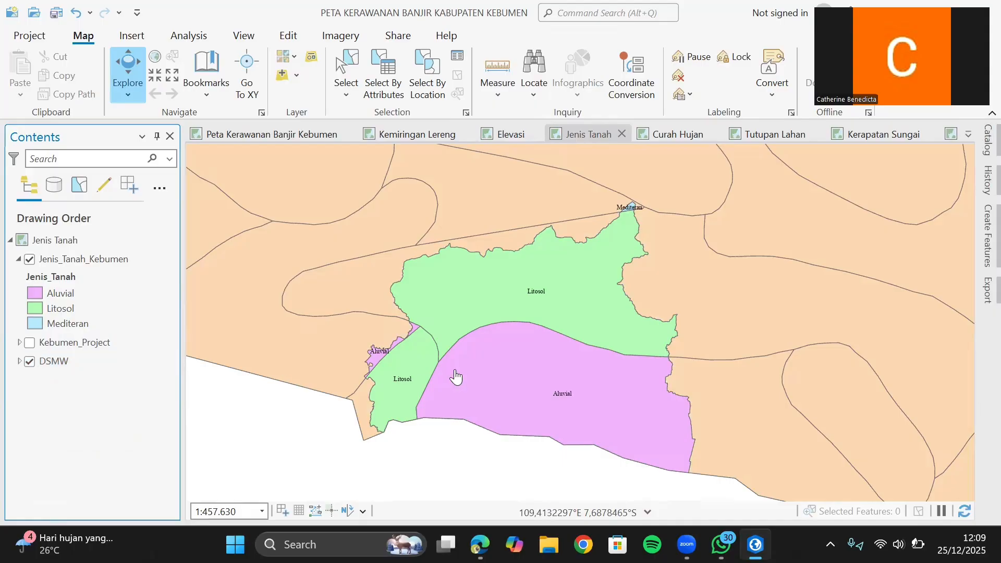
{"action": "scroll", "coordinate": [457, 373], "scroll_direction": "down", "scroll_amount": 4}
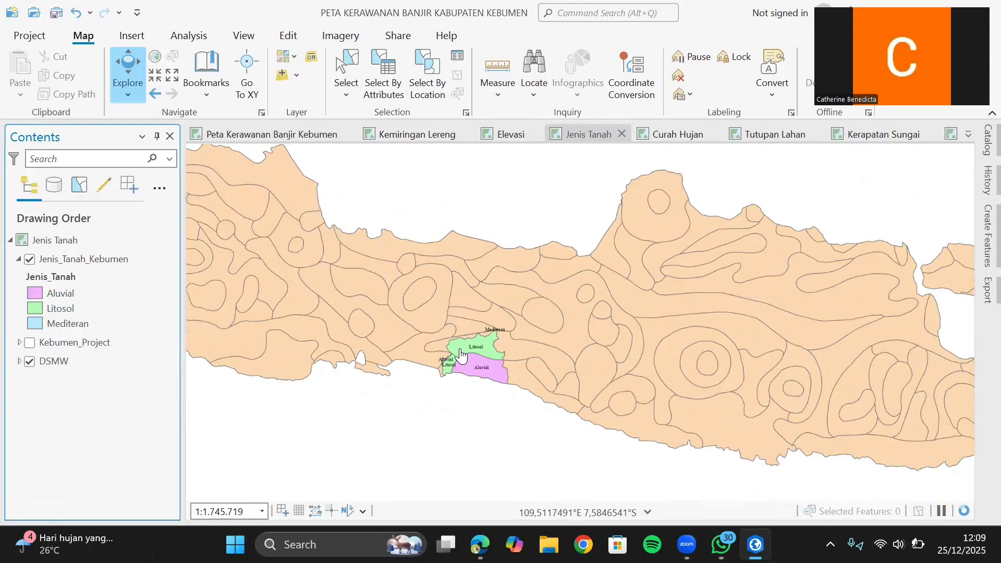
{"action": "scroll", "coordinate": [461, 354], "scroll_direction": "down", "scroll_amount": 8}
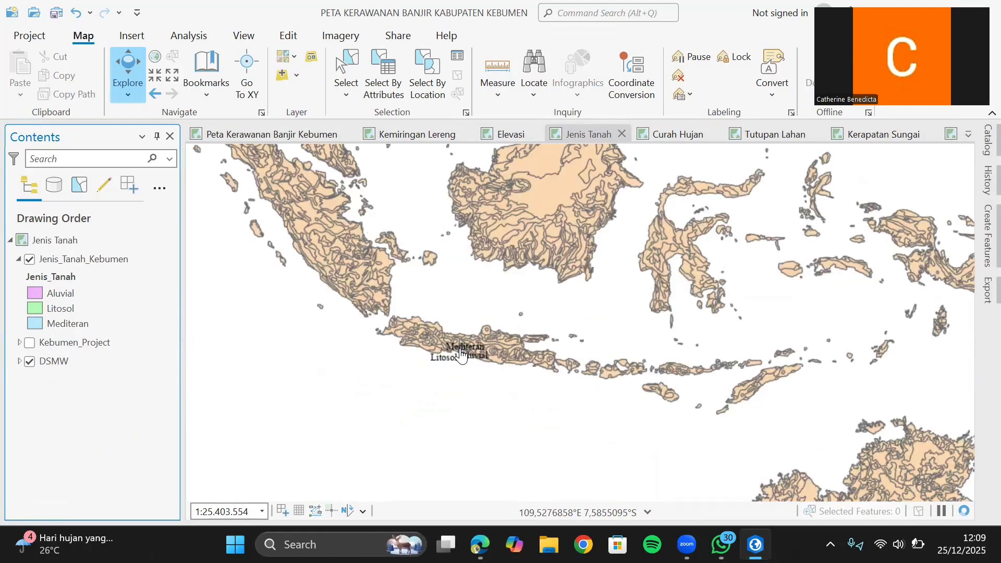
{"action": "scroll", "coordinate": [461, 355], "scroll_direction": "up", "scroll_amount": 10}
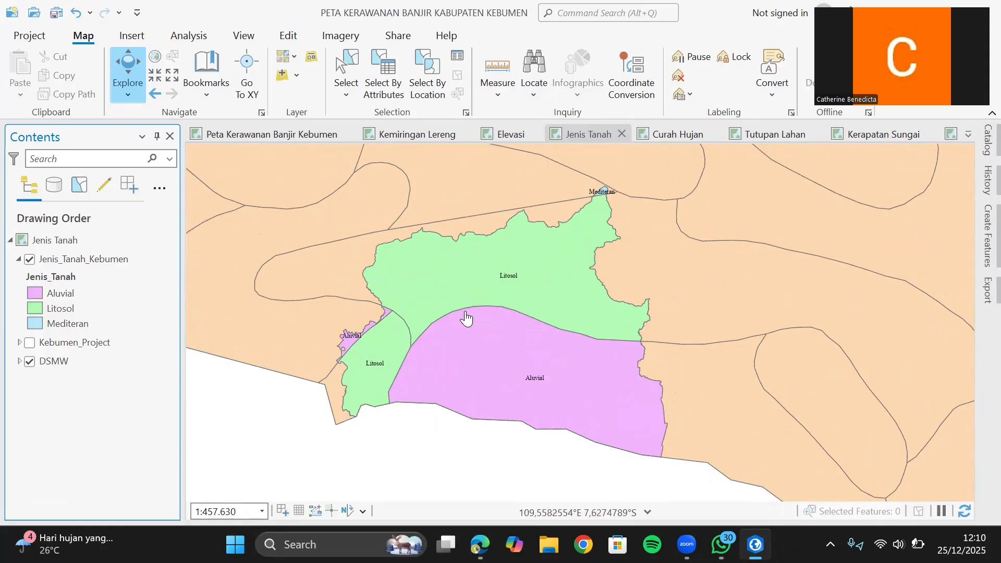
Step: Toggle the Kebumen_Project and DSMW layers, leaving only Jenis_Tanah_Kebumen displayed
{"action": "left_click", "coordinate": [65, 363]}
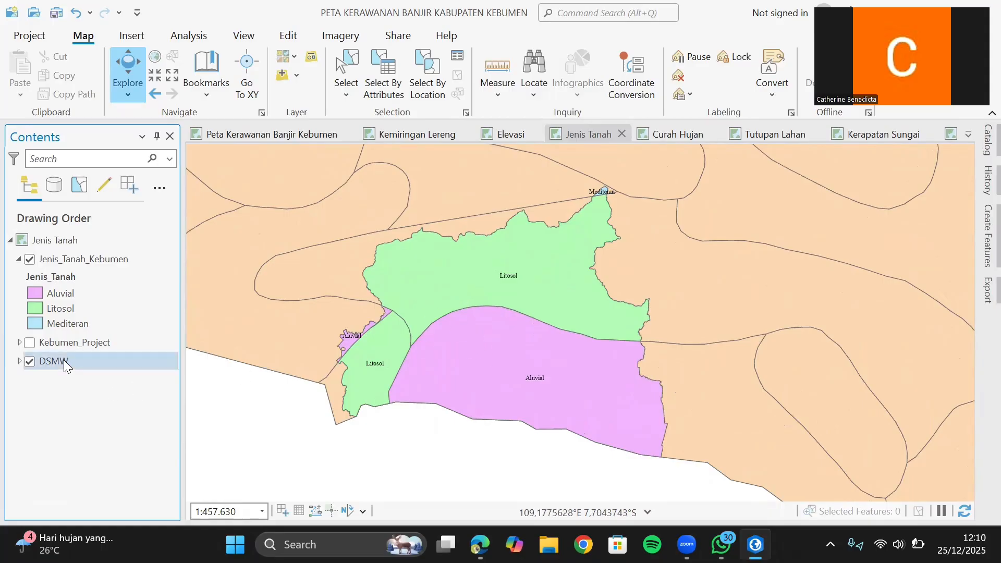
{"action": "left_click", "coordinate": [31, 339]}
{"action": "left_click", "coordinate": [27, 360]}
{"action": "left_click", "coordinate": [29, 361]}
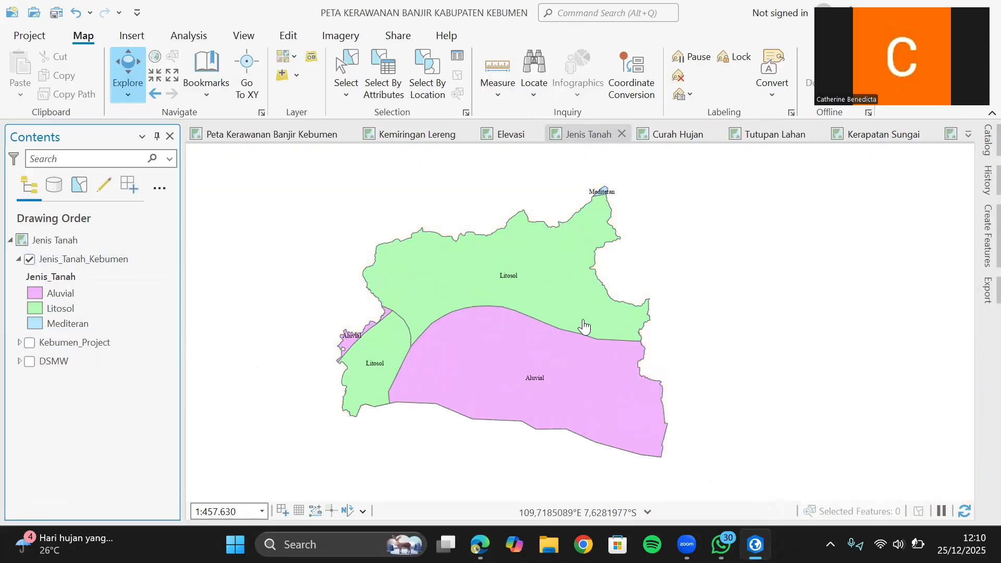
Step: Open the Jenis_Tanah_Kebumen attribute table and examine the Jenis_Tanah and Infiltrasi columns
{"action": "scroll", "coordinate": [523, 331], "scroll_direction": "up", "scroll_amount": 2}
{"action": "left_click", "coordinate": [48, 263]}
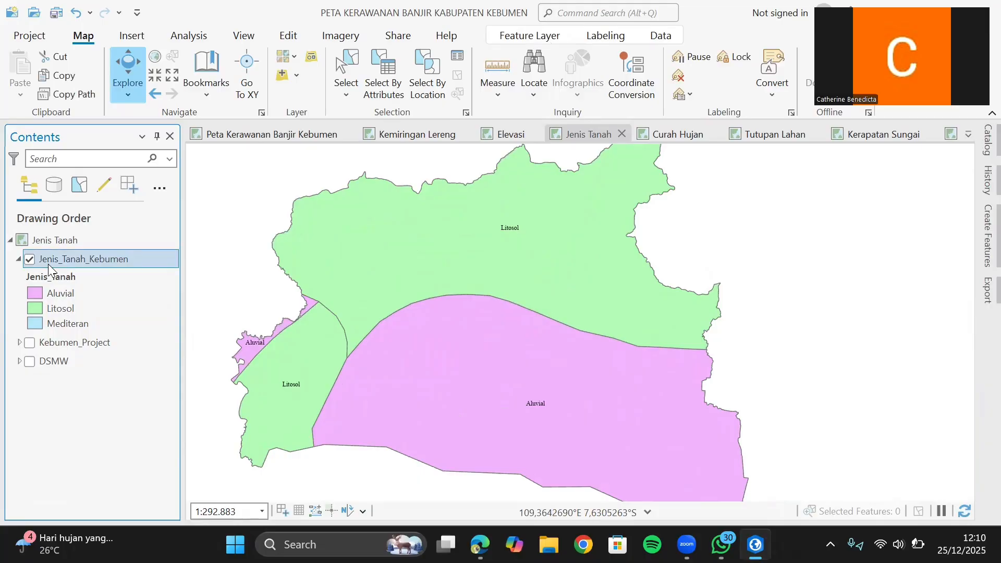
{"action": "right_click", "coordinate": [48, 263]}
{"action": "left_click", "coordinate": [146, 86]}
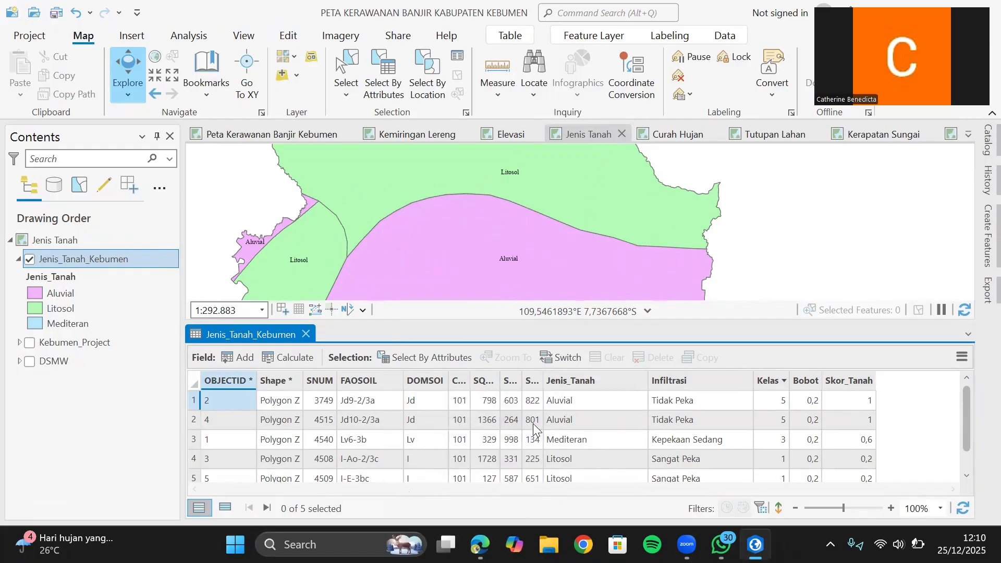
{"action": "left_click", "coordinate": [573, 387]}
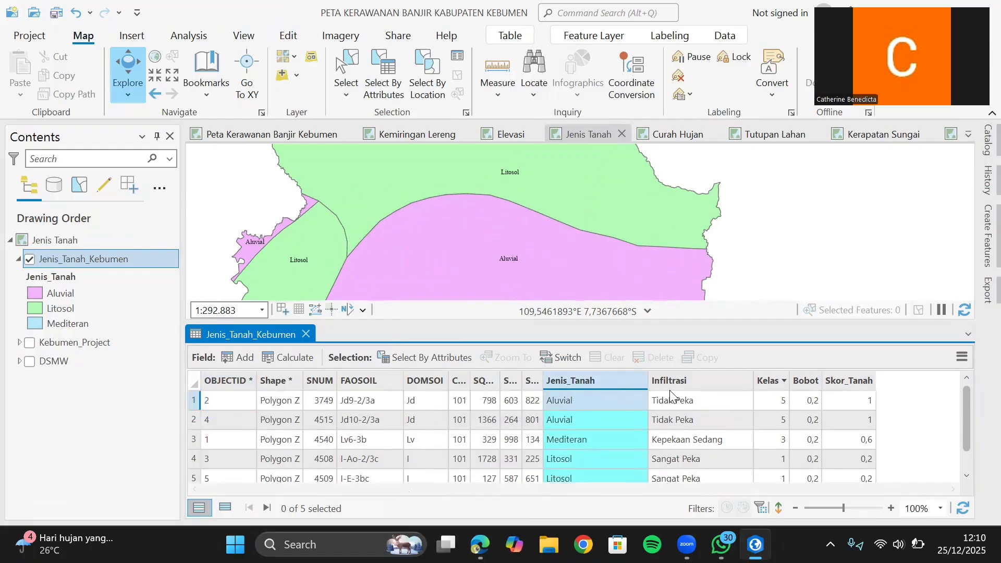
{"action": "left_click", "coordinate": [687, 383]}
{"action": "left_click", "coordinate": [571, 402]}
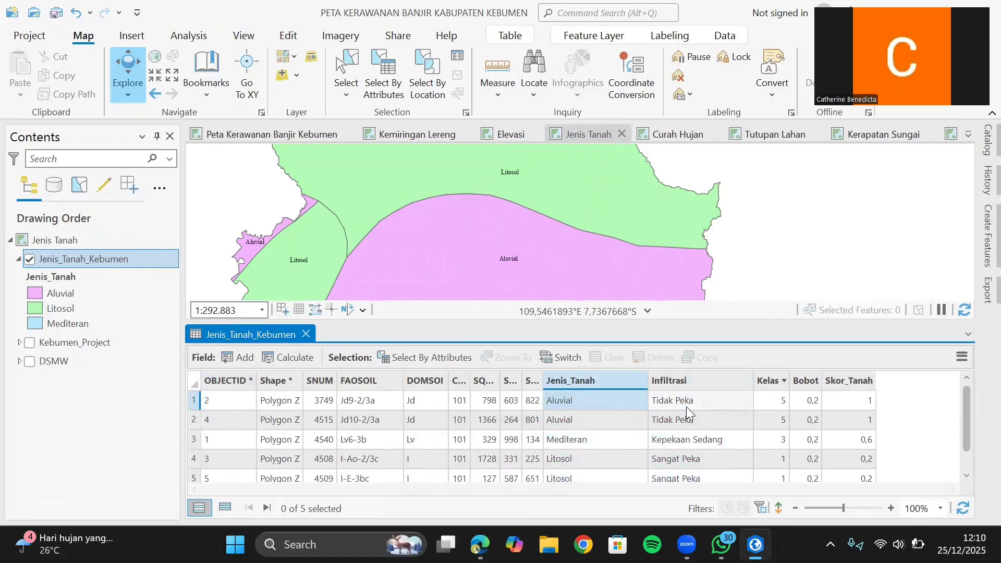
{"action": "left_click", "coordinate": [686, 406]}
{"action": "left_click", "coordinate": [584, 381]}
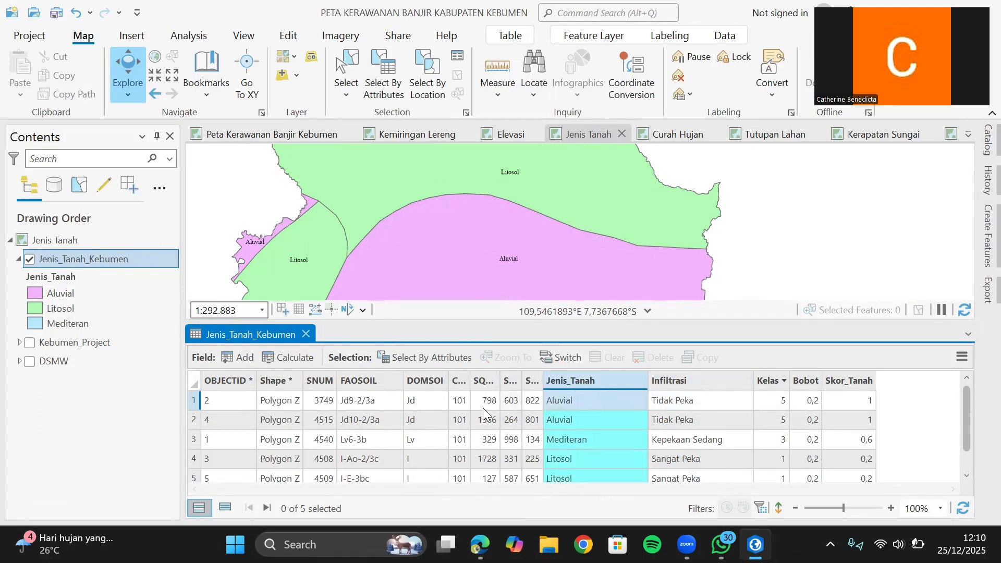
Step: Examine the Aluvial, Mediteran and Litosol rows in the Jenis_Tanah column of the Jenis_Tanah_Kebumen table
{"action": "scroll", "coordinate": [548, 218], "scroll_direction": "down", "scroll_amount": 2}
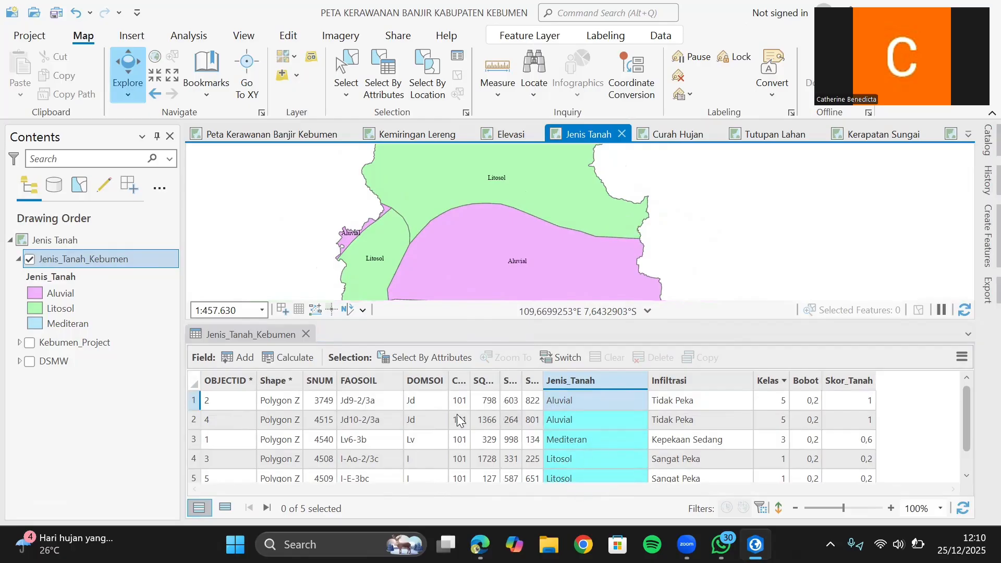
{"action": "scroll", "coordinate": [609, 446], "scroll_direction": "down", "scroll_amount": 1}
{"action": "scroll", "coordinate": [608, 447], "scroll_direction": "up", "scroll_amount": 1}
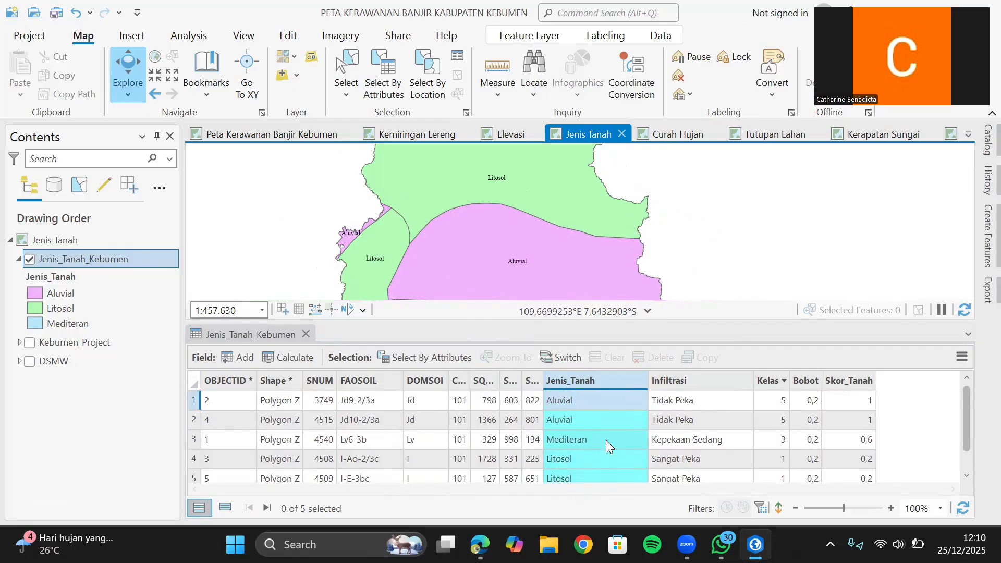
{"action": "left_click", "coordinate": [598, 407]}
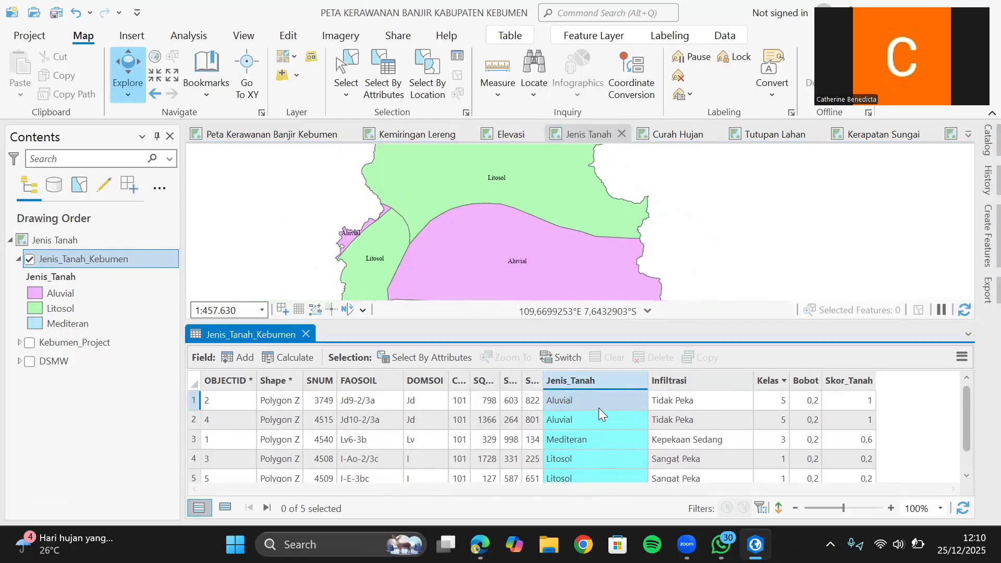
{"action": "left_click", "coordinate": [599, 441]}
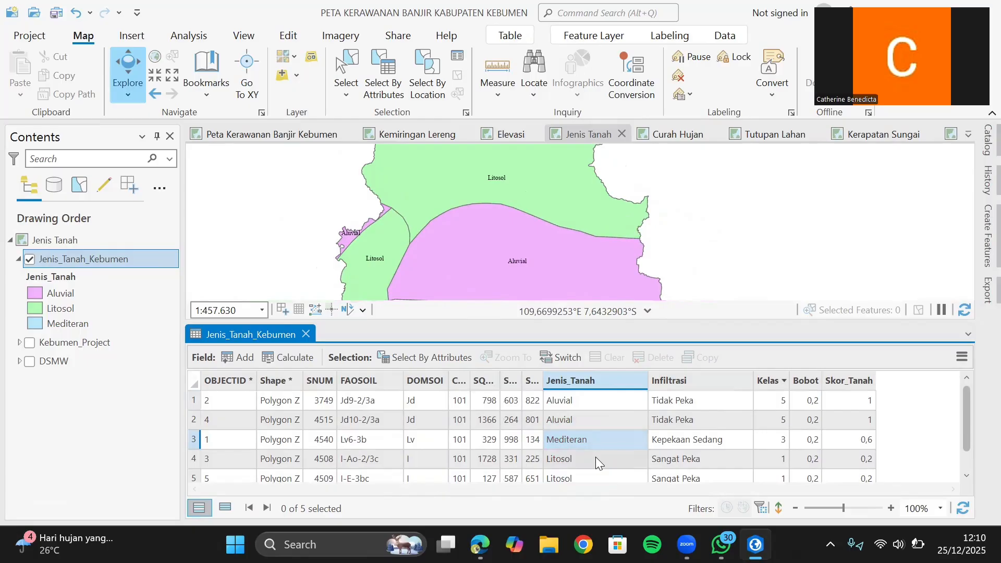
{"action": "left_click", "coordinate": [595, 457]}
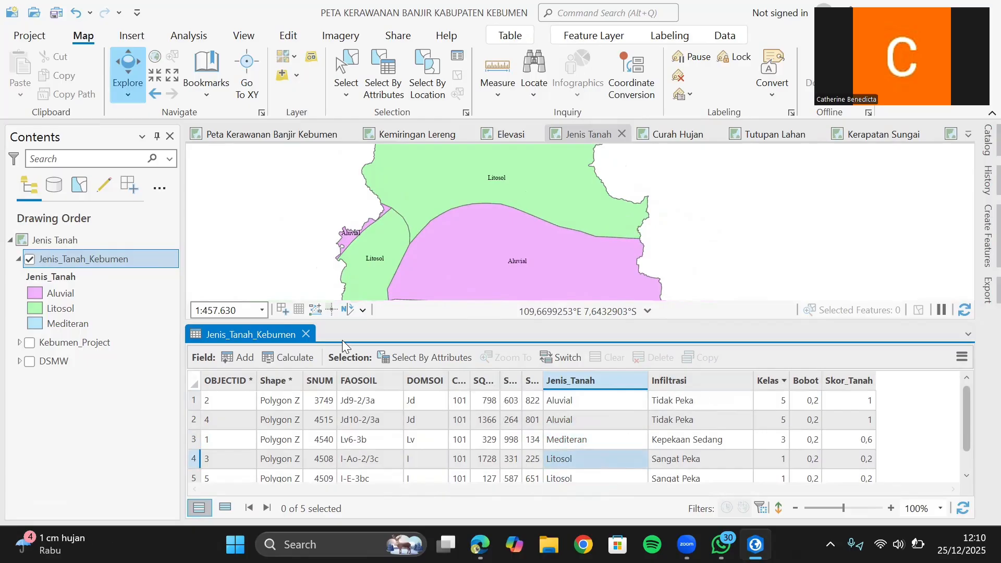
Step: Switch to the journal PDF in the browser and read the soil type scores in Tabel IV.3
{"action": "key", "text": "alt+Tab"}
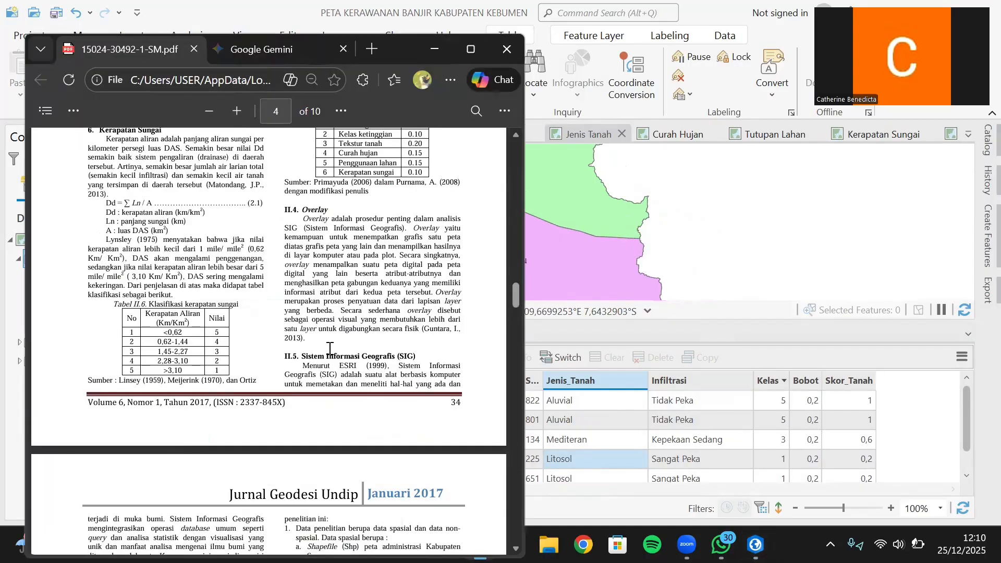
{"action": "scroll", "coordinate": [330, 348], "scroll_direction": "down", "scroll_amount": 15}
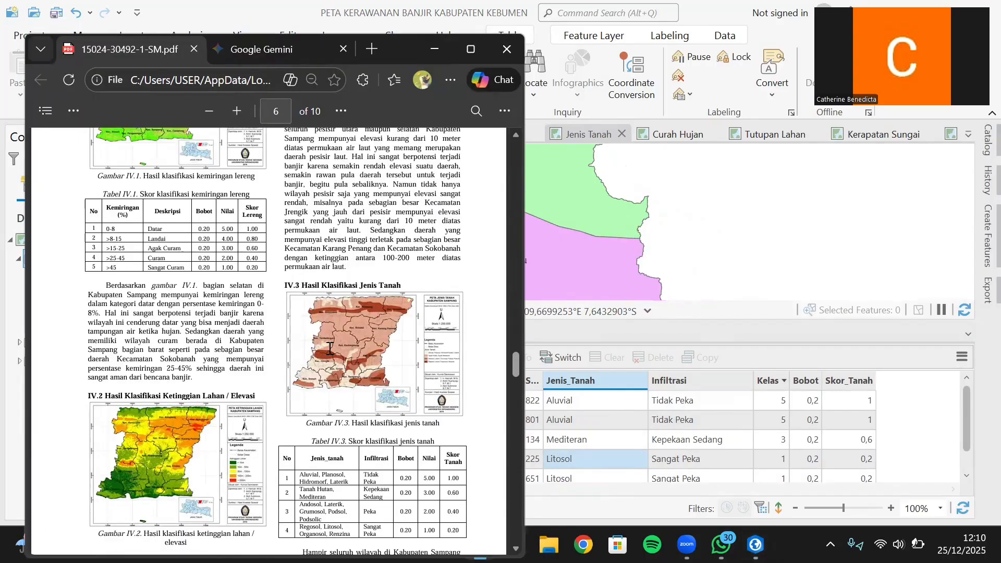
{"action": "scroll", "coordinate": [329, 348], "scroll_direction": "down", "scroll_amount": 3}
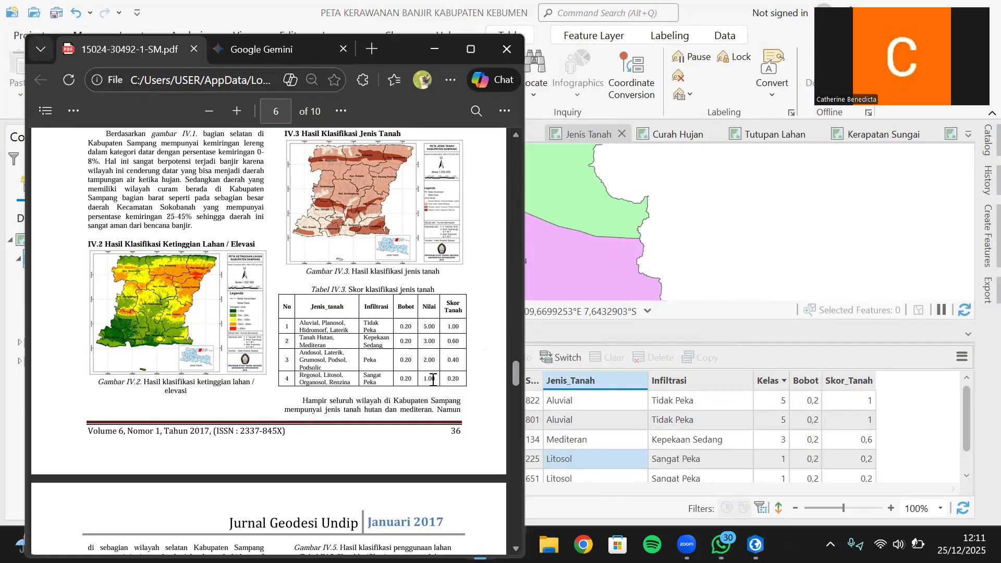
{"action": "scroll", "coordinate": [448, 334], "scroll_direction": "up", "scroll_amount": 15}
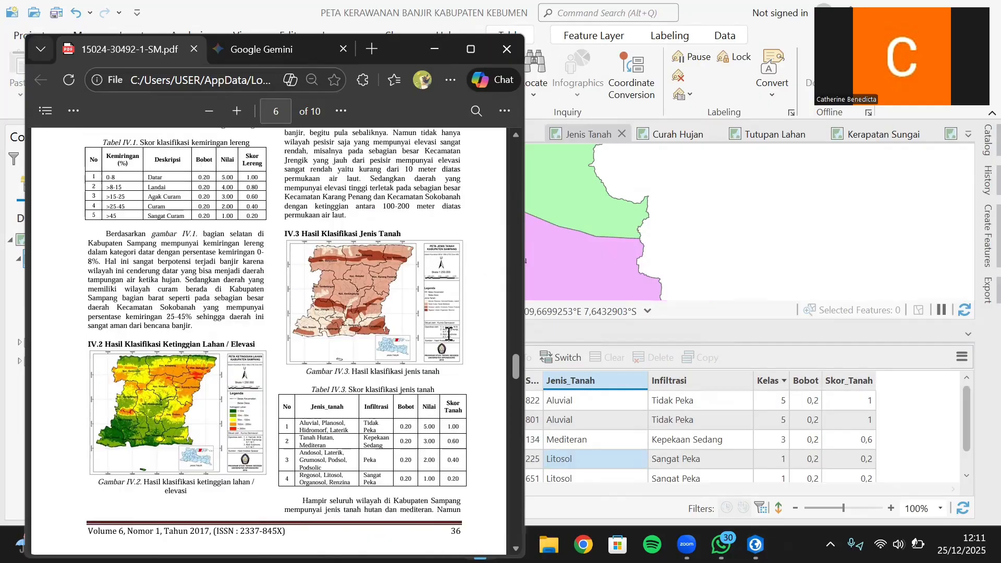
{"action": "scroll", "coordinate": [451, 337], "scroll_direction": "down", "scroll_amount": 5}
{"action": "scroll", "coordinate": [449, 333], "scroll_direction": "down", "scroll_amount": 5}
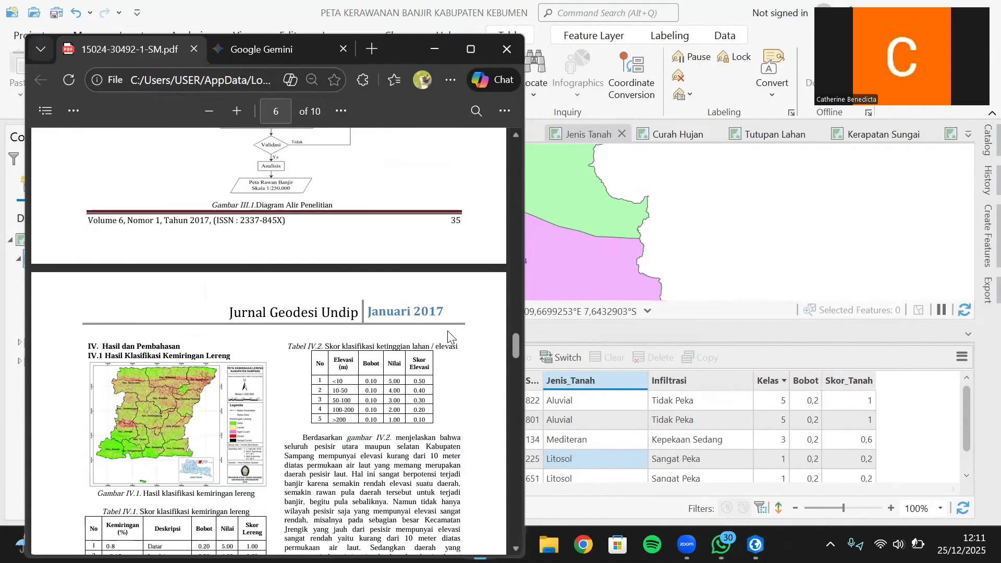
Step: Find Tabel II.7 in the journal and highlight the Tekstur tanah weight row
{"action": "scroll", "coordinate": [447, 333], "scroll_direction": "up", "scroll_amount": 15}
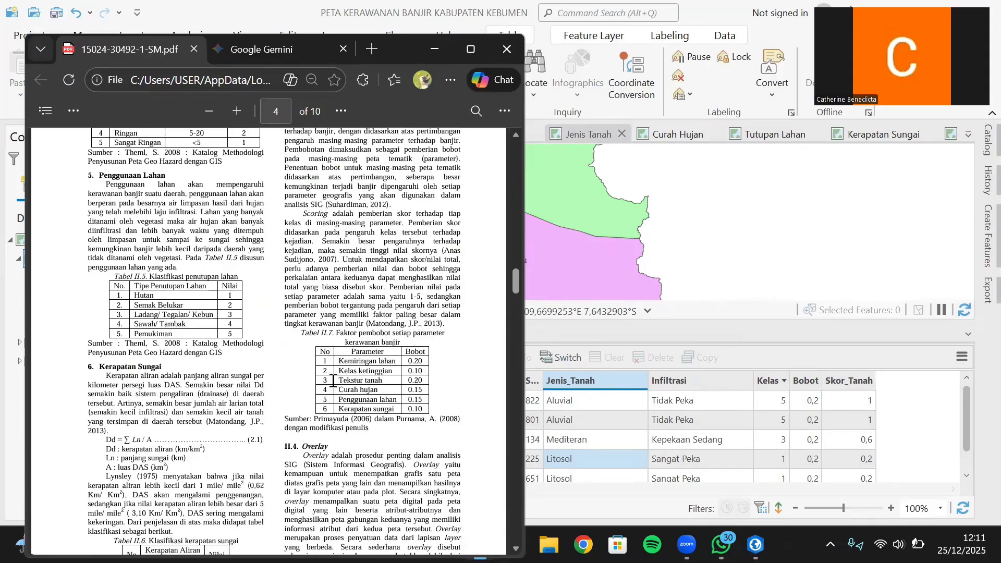
{"action": "left_click_drag", "start_coordinate": [327, 380], "coordinate": [434, 382]}
{"action": "left_click", "coordinate": [428, 407]}
{"action": "scroll", "coordinate": [424, 388], "scroll_direction": "down", "scroll_amount": 3}
{"action": "scroll", "coordinate": [424, 386], "scroll_direction": "down", "scroll_amount": 10}
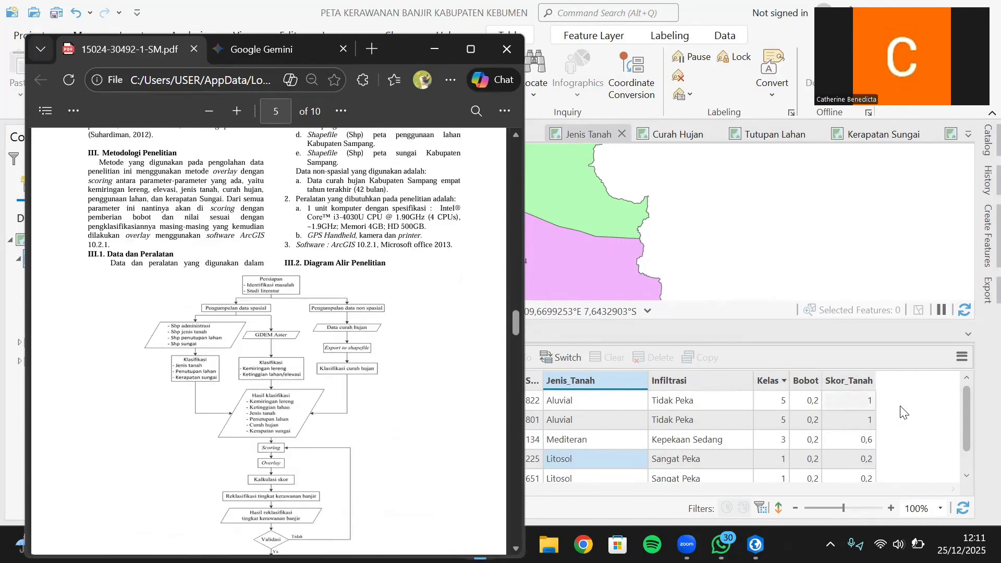
Step: Return to ArcGIS Pro and review the Skor_Tanah field calculation, !Bobot! * !Kelas!, closing it without running
{"action": "left_click", "coordinate": [534, 248]}
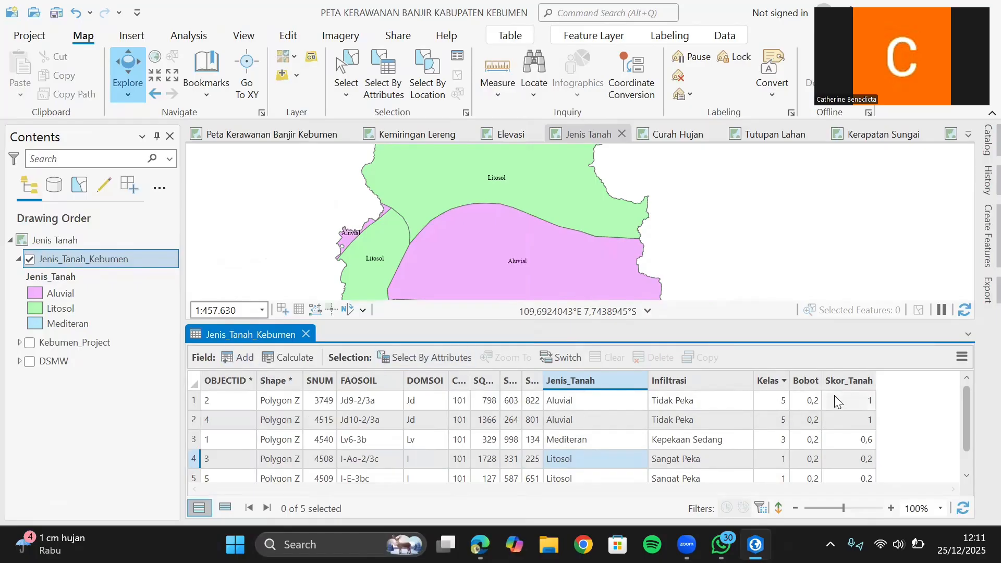
{"action": "left_click", "coordinate": [842, 384]}
{"action": "right_click", "coordinate": [841, 382]}
{"action": "left_click", "coordinate": [702, 135]}
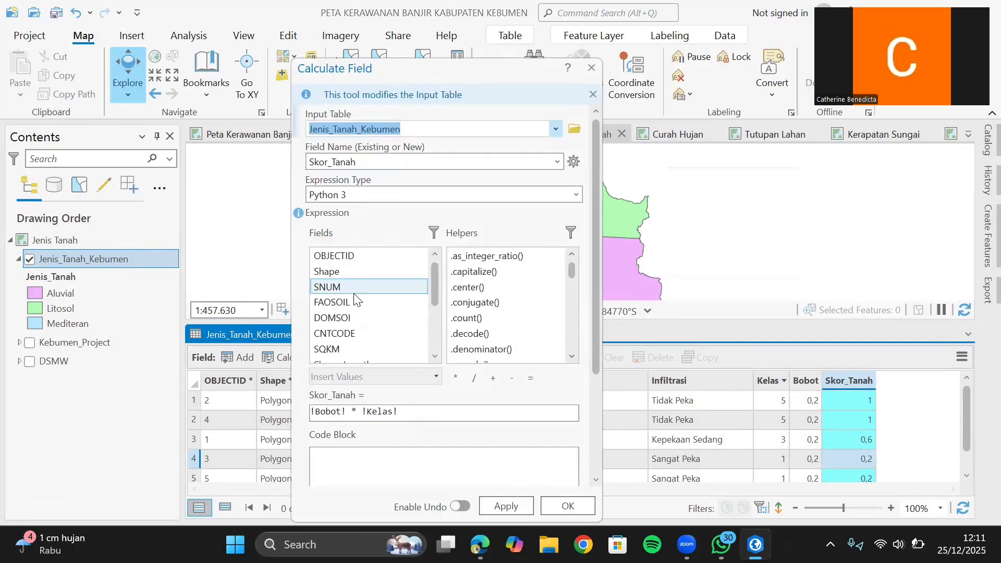
{"action": "scroll", "coordinate": [350, 297], "scroll_direction": "down", "scroll_amount": 2}
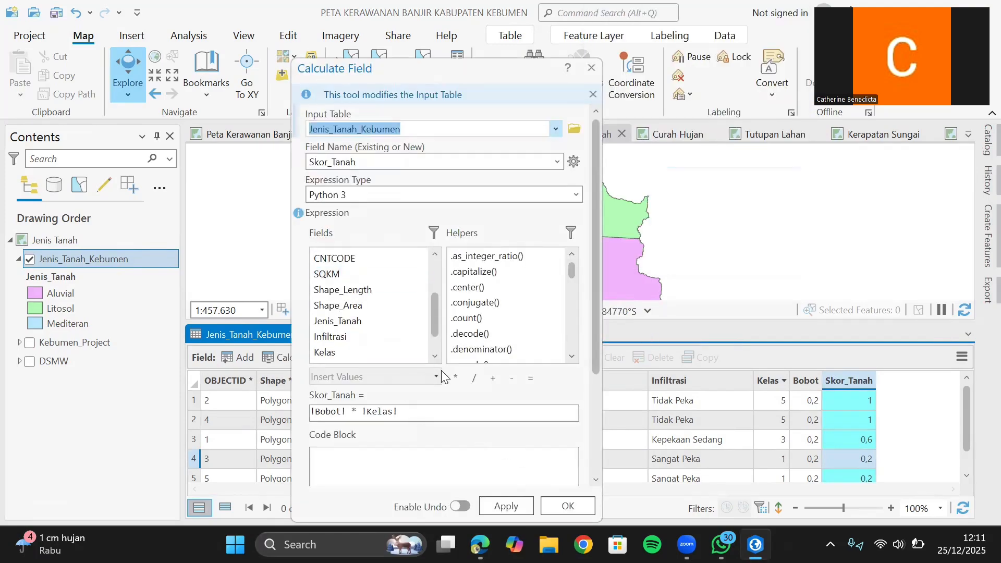
{"action": "left_click", "coordinate": [588, 70]}
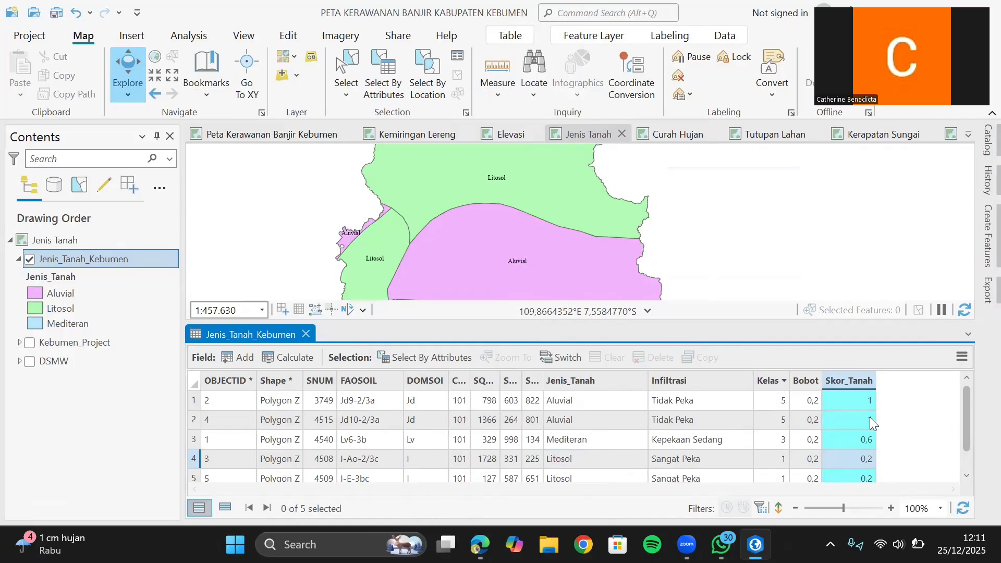
Step: Close the Jenis_Tanah_Kebumen attribute table and save the project
{"action": "left_click", "coordinate": [306, 334]}
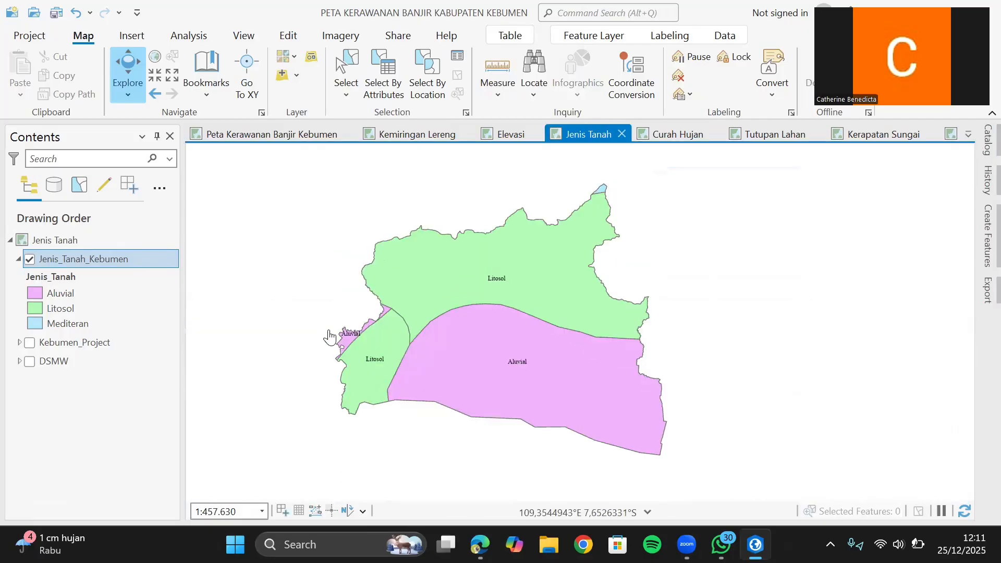
{"action": "key", "text": "ctrl+s"}
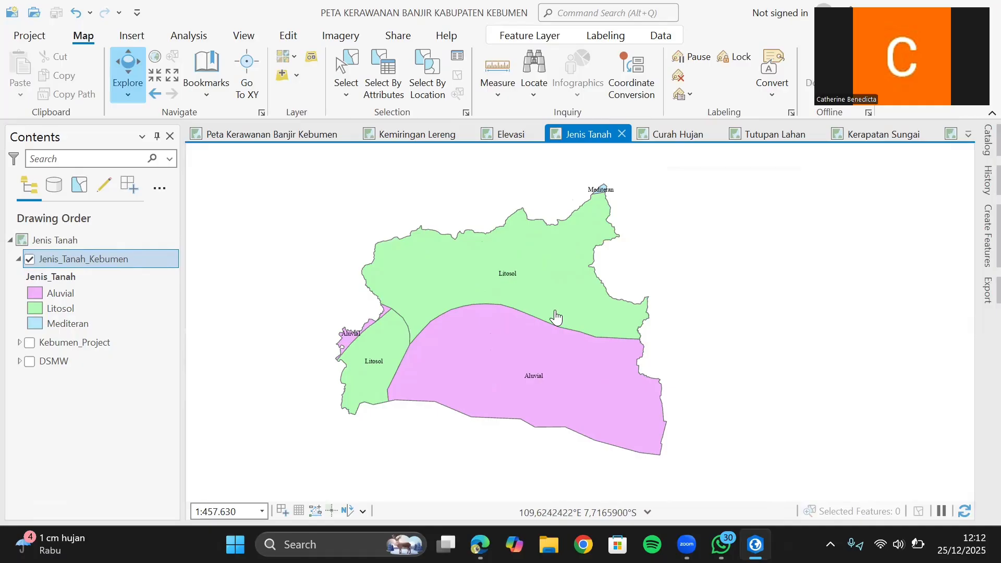
{"action": "scroll", "coordinate": [603, 185], "scroll_direction": "up", "scroll_amount": 2}
{"action": "scroll", "coordinate": [603, 185], "scroll_direction": "down", "scroll_amount": 2}
Step: Open the Curah Hujan map and look over its Kebumen CH and KEBUMENCH rainfall layers
{"action": "left_click", "coordinate": [678, 134]}
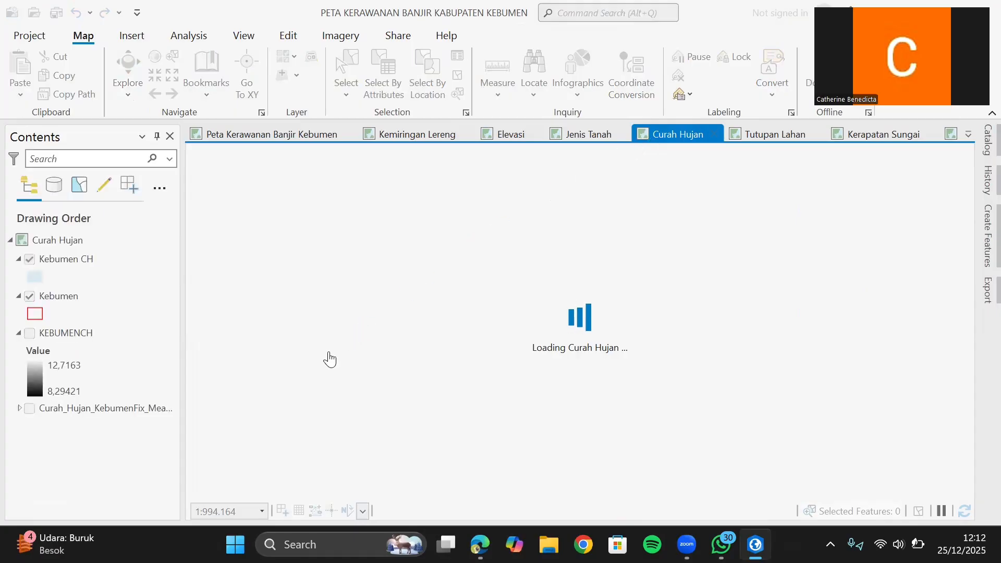
{"action": "scroll", "coordinate": [384, 357], "scroll_direction": "up", "scroll_amount": 2}
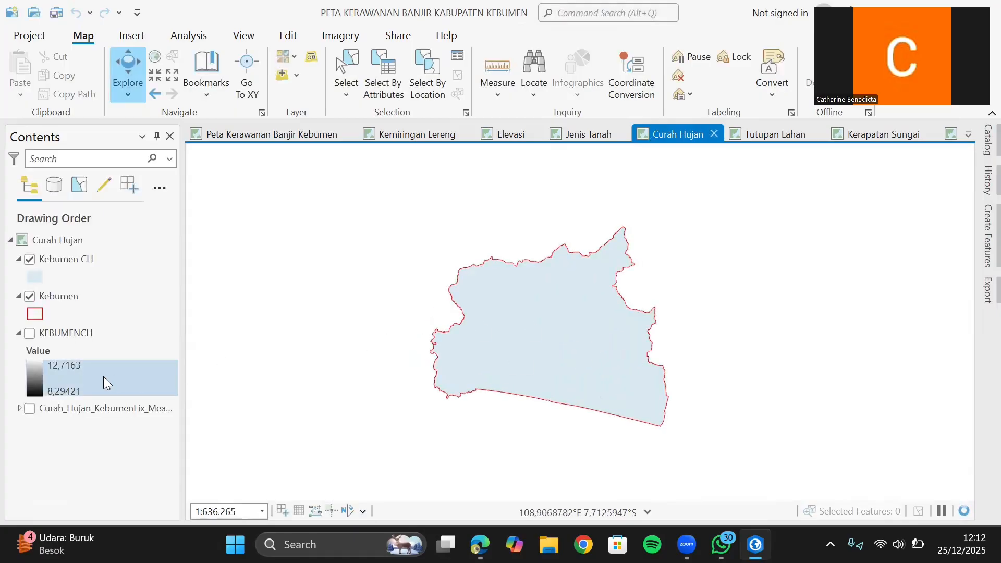
{"action": "left_click", "coordinate": [23, 336]}
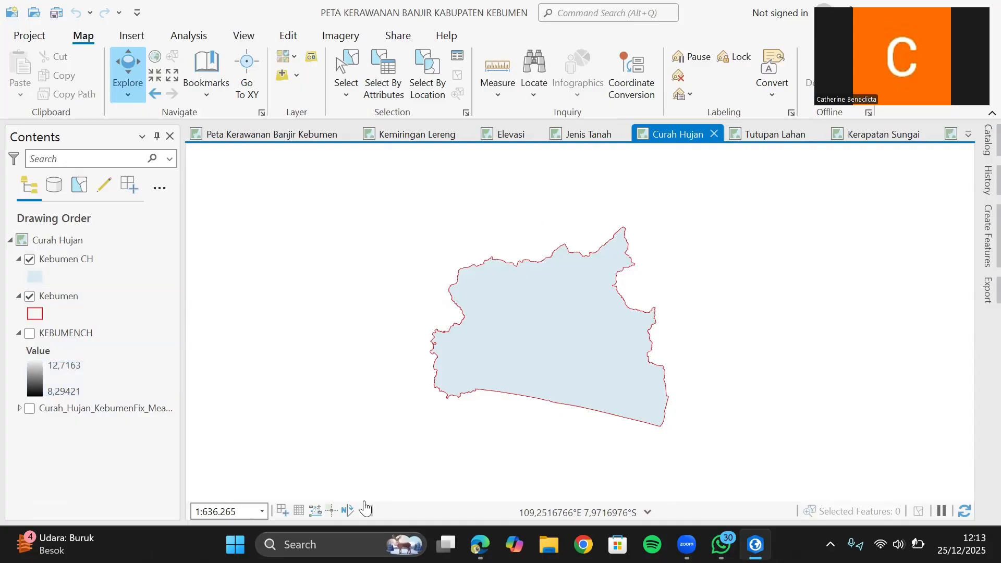
Step: Switch to the journal PDF, read the rainfall classification scores in Tabel IV.4, and minimize the browser window
{"action": "left_click", "coordinate": [480, 544]}
{"action": "scroll", "coordinate": [380, 346], "scroll_direction": "down", "scroll_amount": 10}
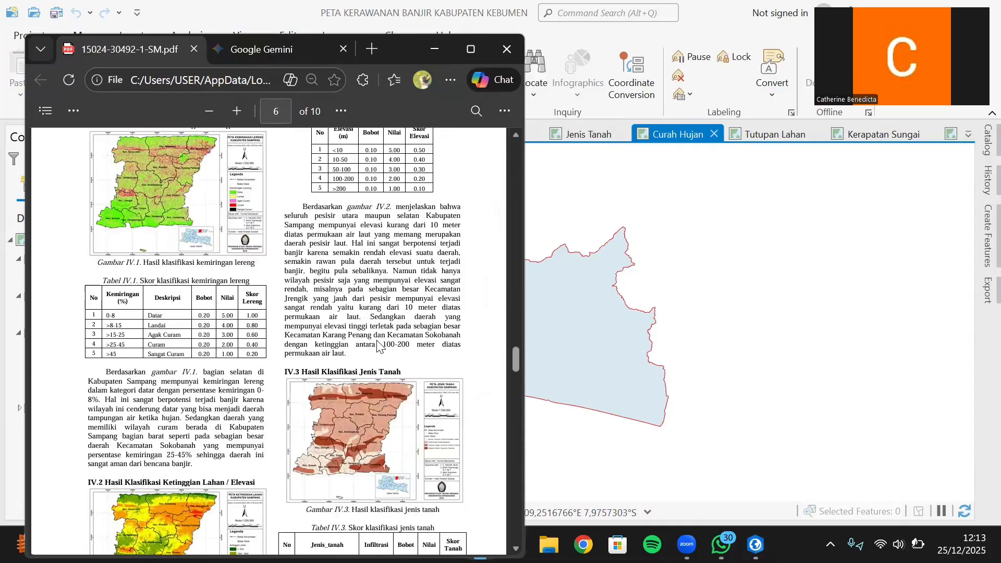
{"action": "scroll", "coordinate": [377, 345], "scroll_direction": "down", "scroll_amount": 10}
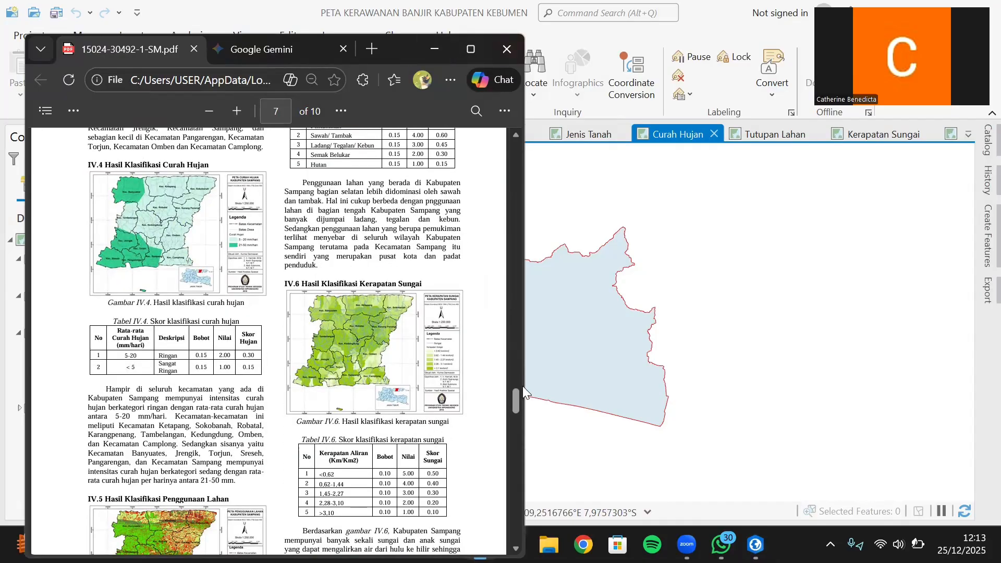
{"action": "left_click_drag", "start_coordinate": [562, 358], "coordinate": [603, 356]}
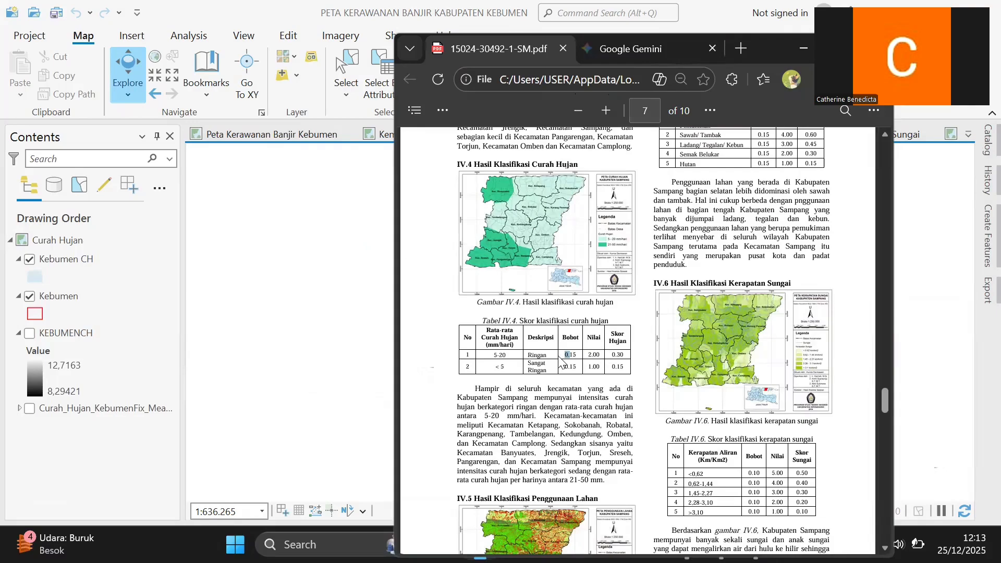
{"action": "left_click", "coordinate": [801, 49]}
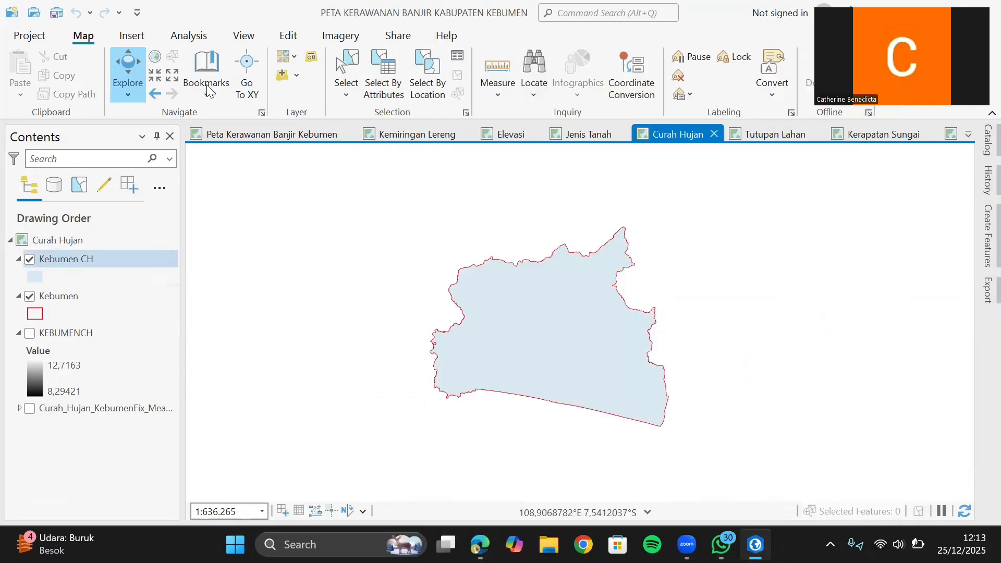
Step: Open the Kebumen CH attribute table and compare its Bobot, Kelas and Skor_CH values with Tabel IV.4 in the journal
{"action": "left_click", "coordinate": [159, 256]}
{"action": "key", "text": "ctrl+t"}
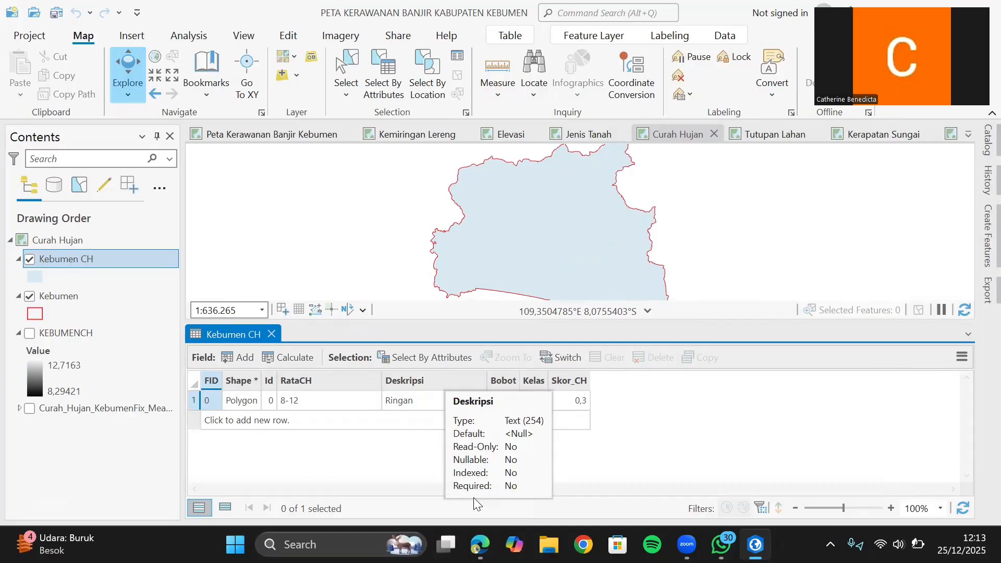
{"action": "key", "text": "alt+Tab"}
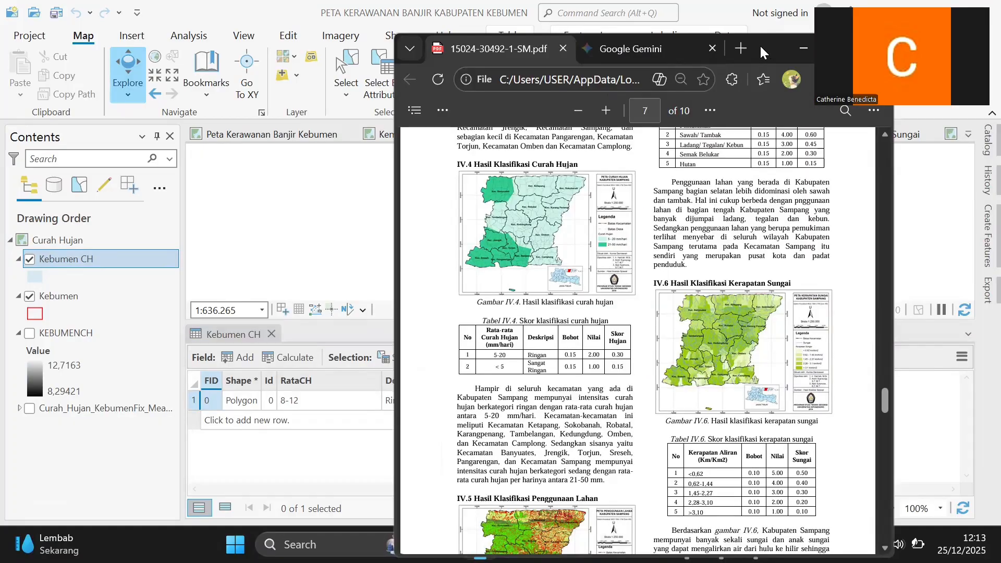
{"action": "left_click_drag", "start_coordinate": [759, 45], "coordinate": [336, 72]}
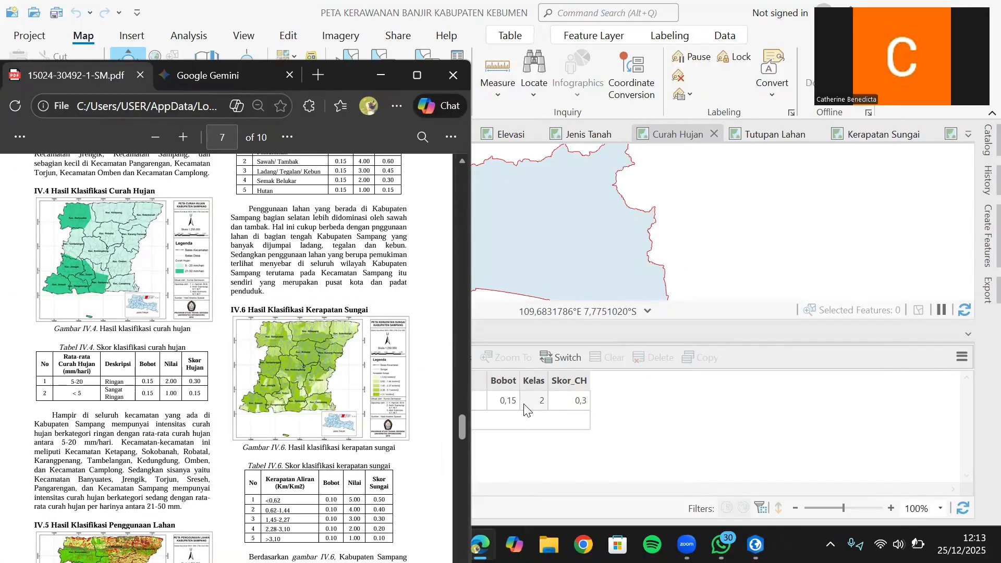
Step: Review the Skor_CH field calculation, !Bobot! * !Kelas!, in the Kebumen CH table and close it without running
{"action": "left_click", "coordinate": [570, 380]}
{"action": "right_click", "coordinate": [570, 381]}
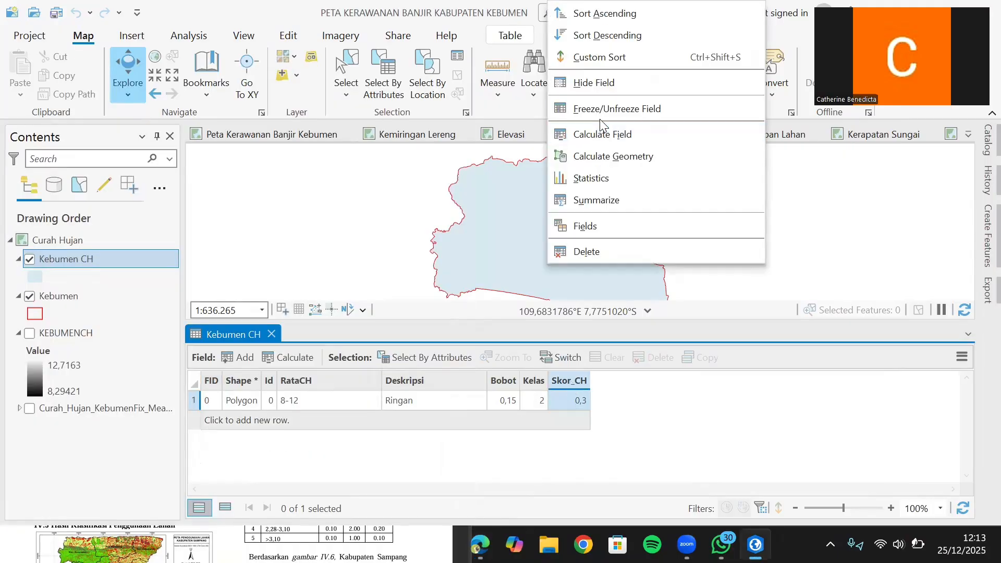
{"action": "left_click", "coordinate": [598, 146]}
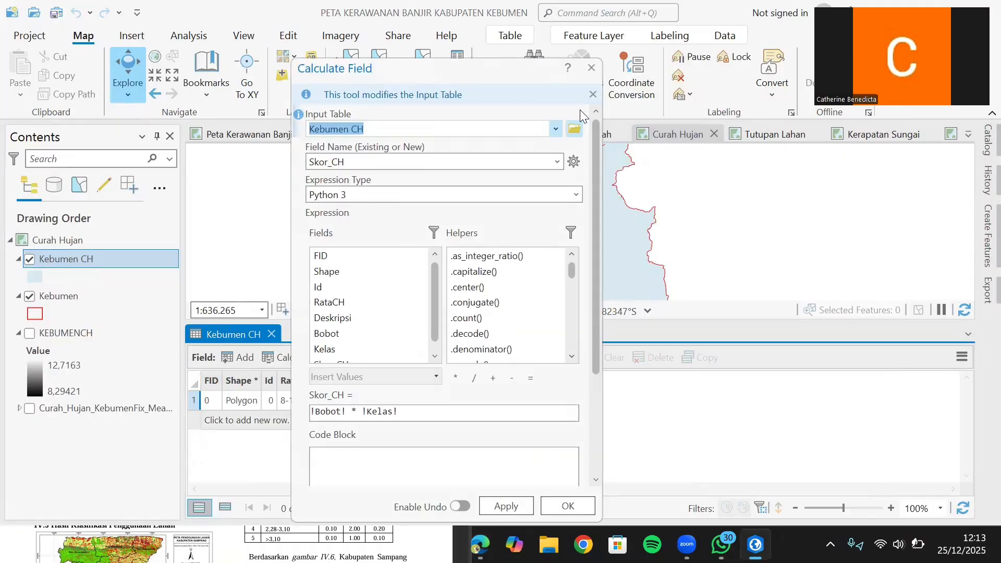
{"action": "left_click", "coordinate": [592, 68]}
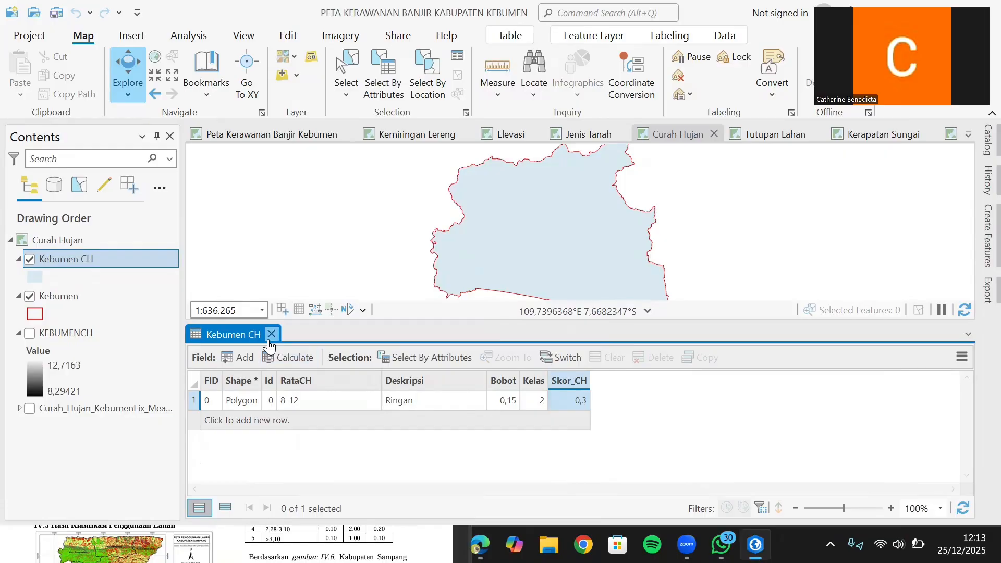
Step: Close the Kebumen CH table, open the Tutupan Lahan map and look through its land cover classes
{"action": "left_click", "coordinate": [270, 335]}
{"action": "left_click", "coordinate": [746, 128]}
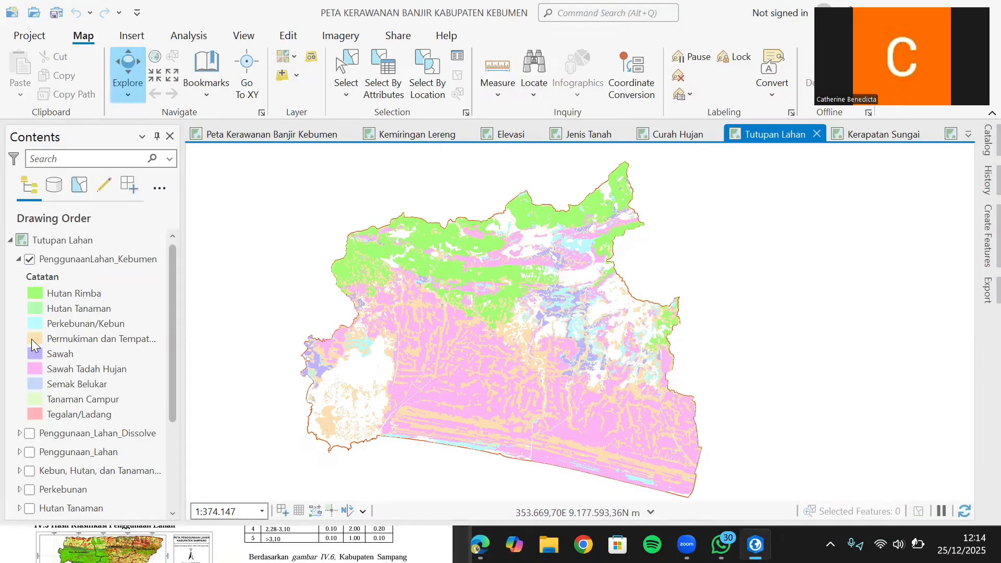
{"action": "scroll", "coordinate": [83, 346], "scroll_direction": "down", "scroll_amount": 1}
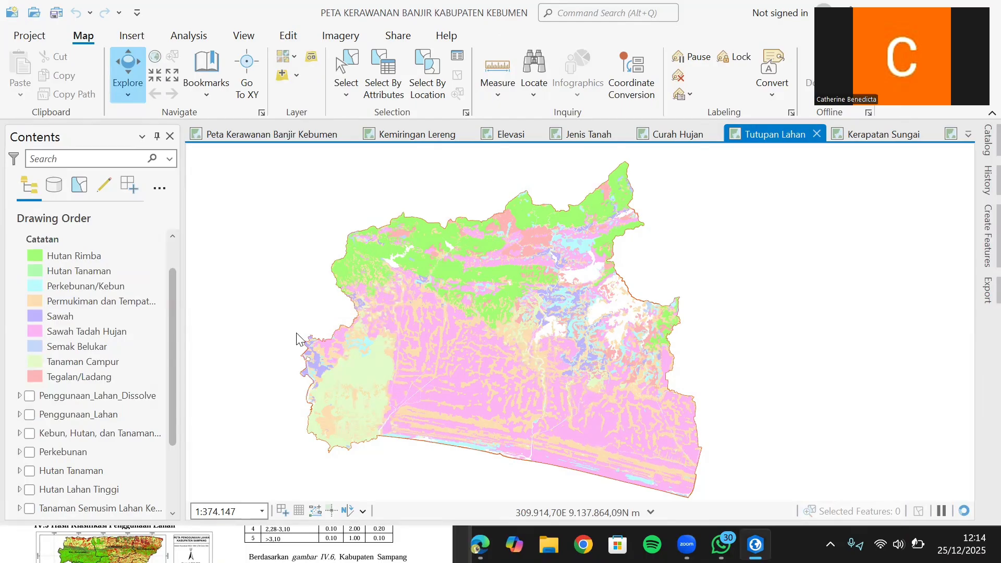
Step: Switch to the journal PDF, read the land use classification scores in Tabel IV.5, and minimize the browser window
{"action": "key", "text": "alt+Tab"}
{"action": "scroll", "coordinate": [306, 364], "scroll_direction": "up", "scroll_amount": 15}
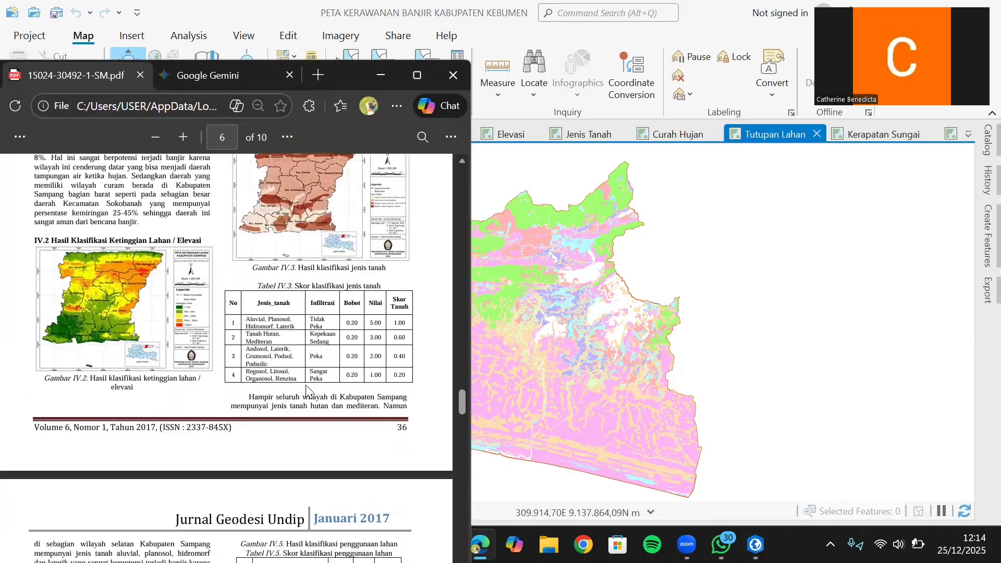
{"action": "scroll", "coordinate": [306, 388], "scroll_direction": "up", "scroll_amount": 6}
{"action": "scroll", "coordinate": [296, 307], "scroll_direction": "down", "scroll_amount": 1}
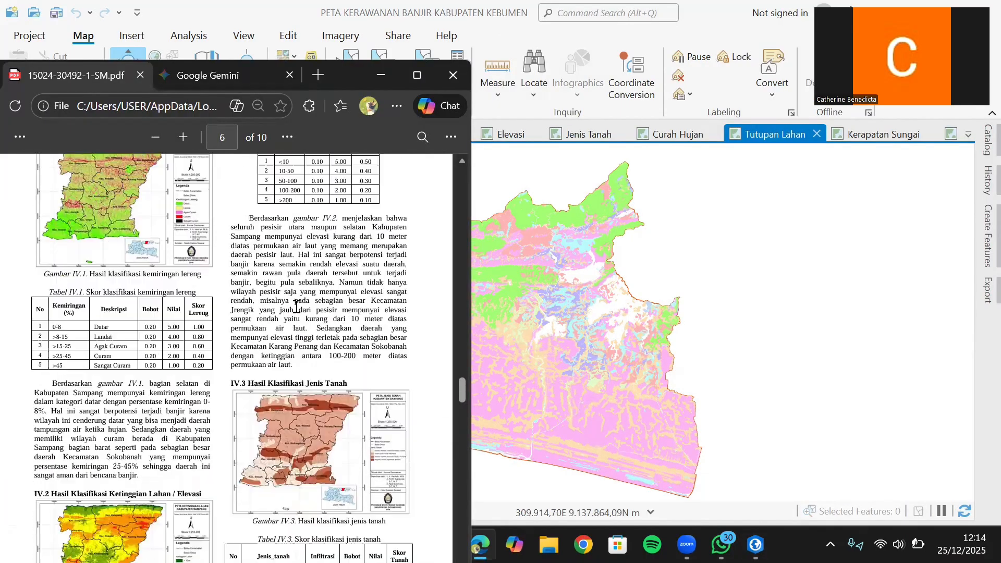
{"action": "scroll", "coordinate": [295, 306], "scroll_direction": "down", "scroll_amount": 20}
{"action": "scroll", "coordinate": [296, 306], "scroll_direction": "up", "scroll_amount": 10}
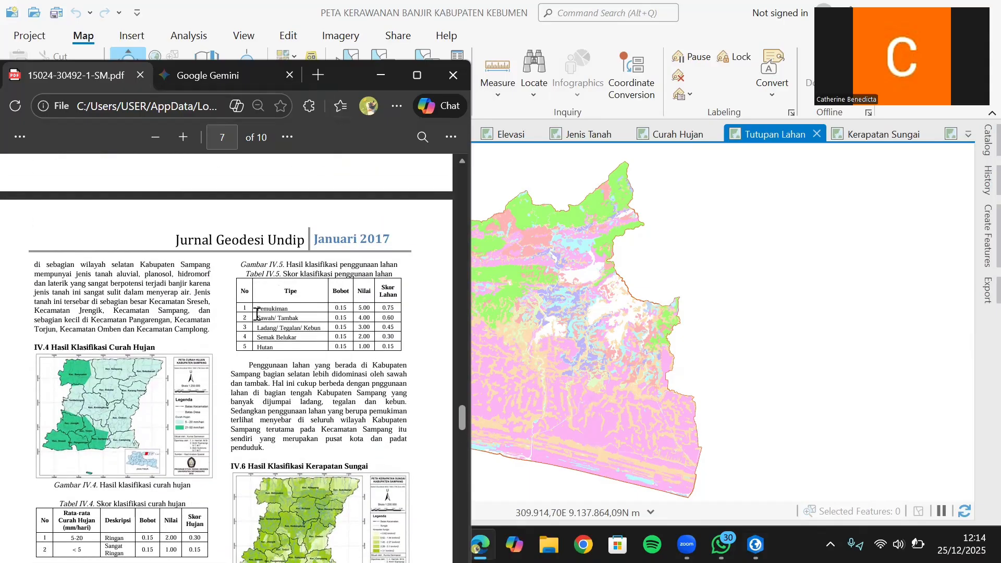
{"action": "left_click_drag", "start_coordinate": [257, 313], "coordinate": [310, 341]}
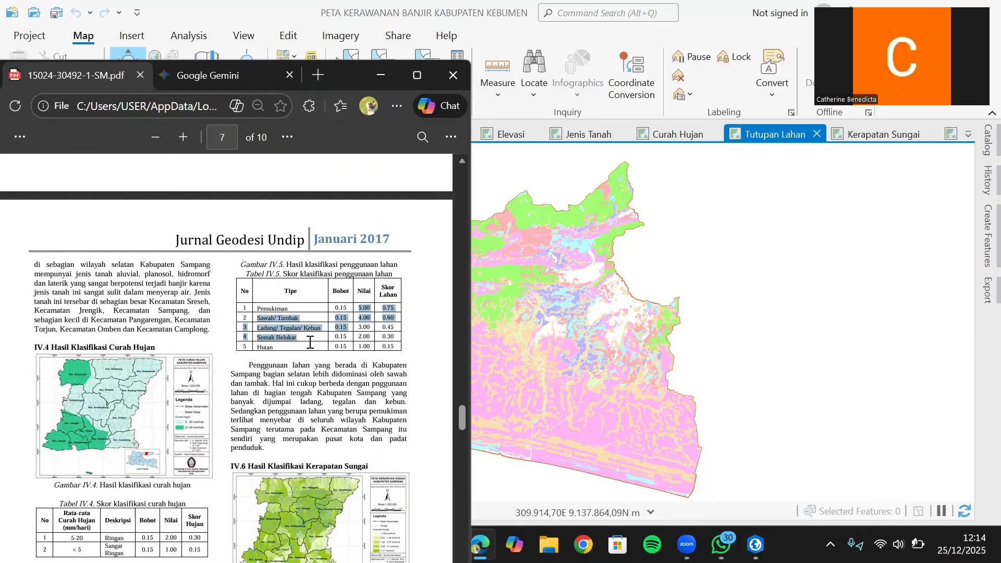
{"action": "right_click", "coordinate": [303, 351]}
{"action": "left_click", "coordinate": [380, 74]}
{"action": "left_click", "coordinate": [381, 75]}
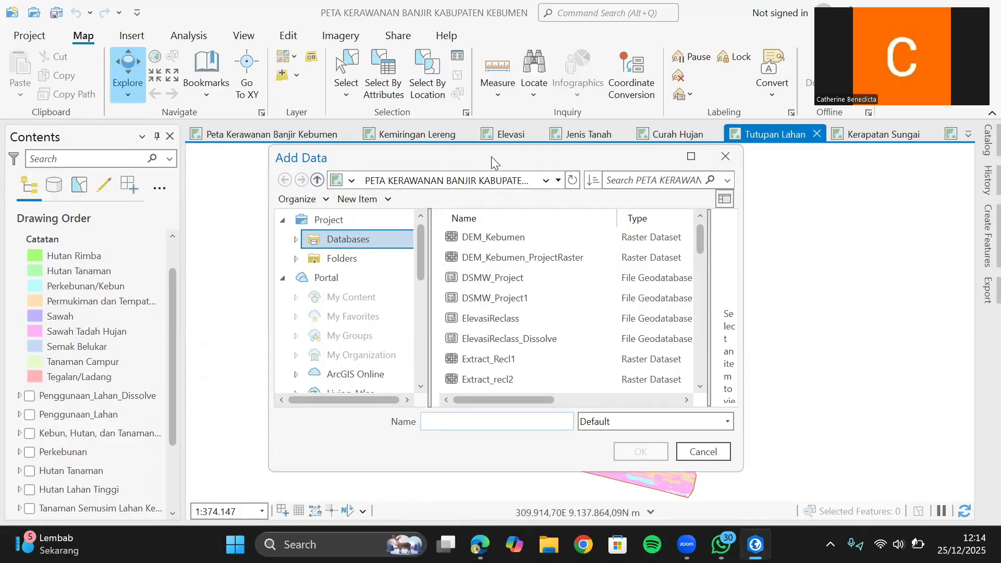
Step: Look through the project geodatabase's datasets in Add Data and go back up to the Project level
{"action": "scroll", "coordinate": [520, 284], "scroll_direction": "down", "scroll_amount": 4}
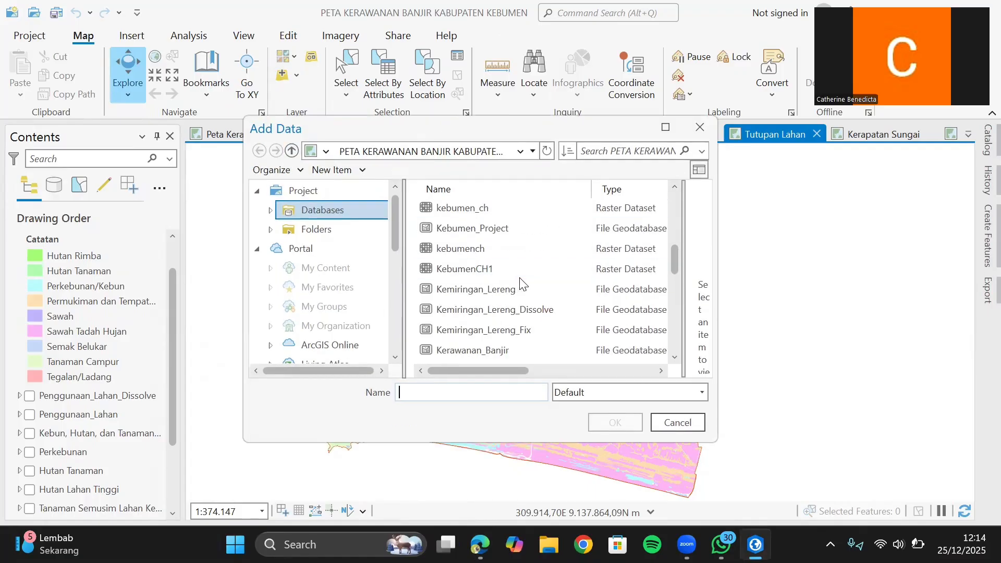
{"action": "scroll", "coordinate": [520, 284], "scroll_direction": "up", "scroll_amount": 4}
{"action": "left_click", "coordinate": [293, 151]}
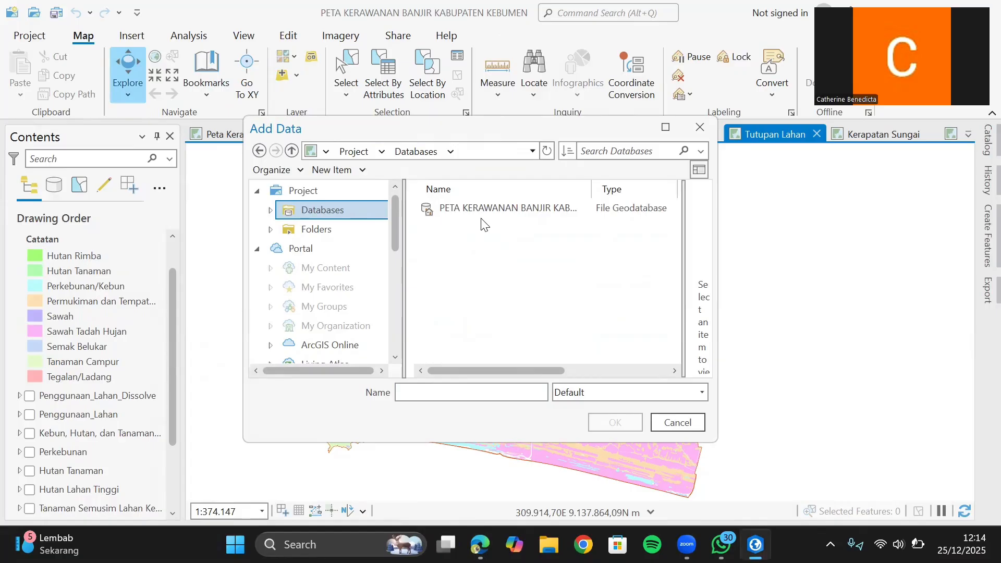
{"action": "left_click", "coordinate": [292, 150]}
{"action": "scroll", "coordinate": [292, 310], "scroll_direction": "down", "scroll_amount": 3}
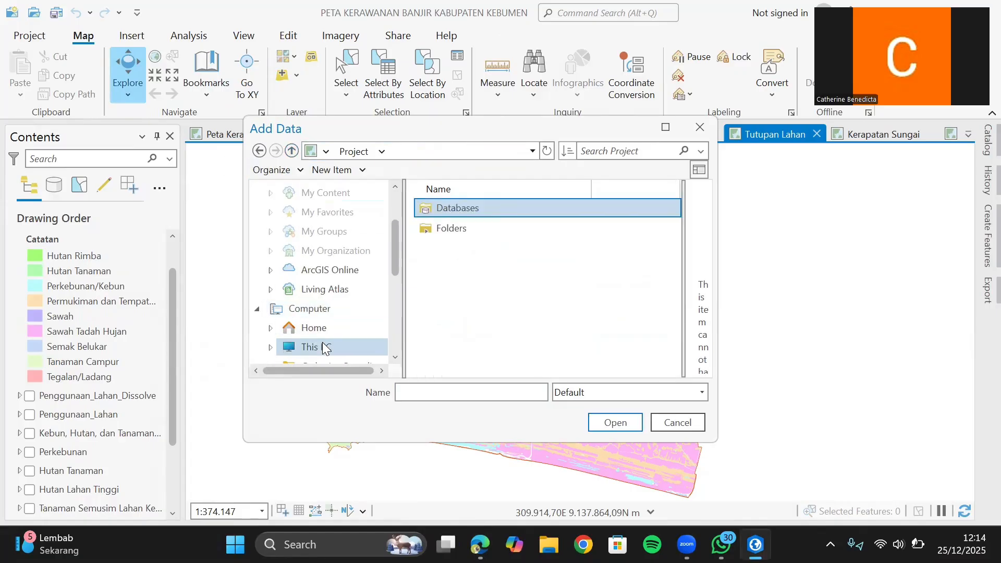
Step: Browse from This PC through the SAIG and SIG DASAR folders to the UAS SIG DASAR folder
{"action": "left_click", "coordinate": [319, 345]}
{"action": "double_click", "coordinate": [466, 210]}
{"action": "double_click", "coordinate": [467, 228]}
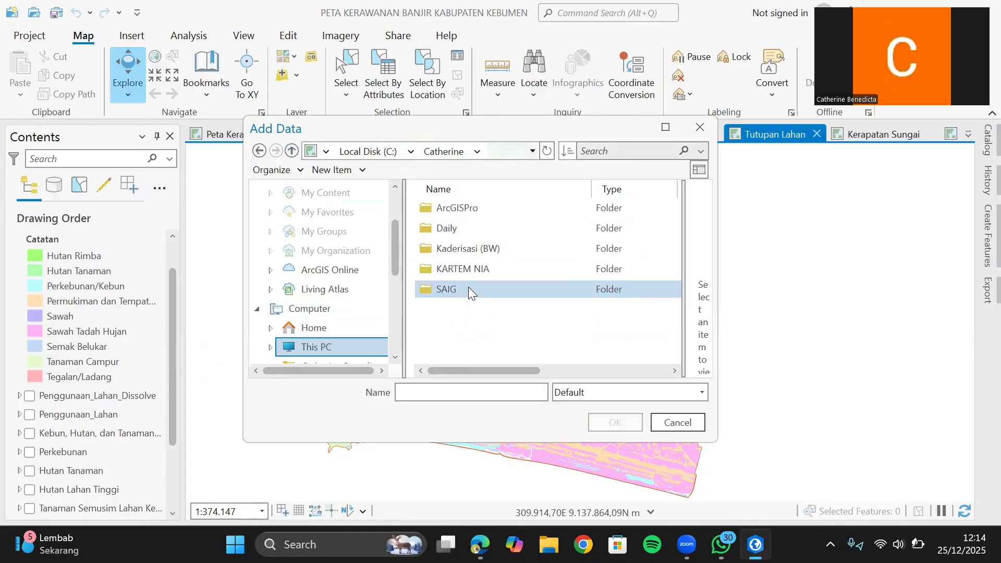
{"action": "double_click", "coordinate": [468, 287]}
{"action": "scroll", "coordinate": [462, 316], "scroll_direction": "down", "scroll_amount": 1}
{"action": "double_click", "coordinate": [462, 312]}
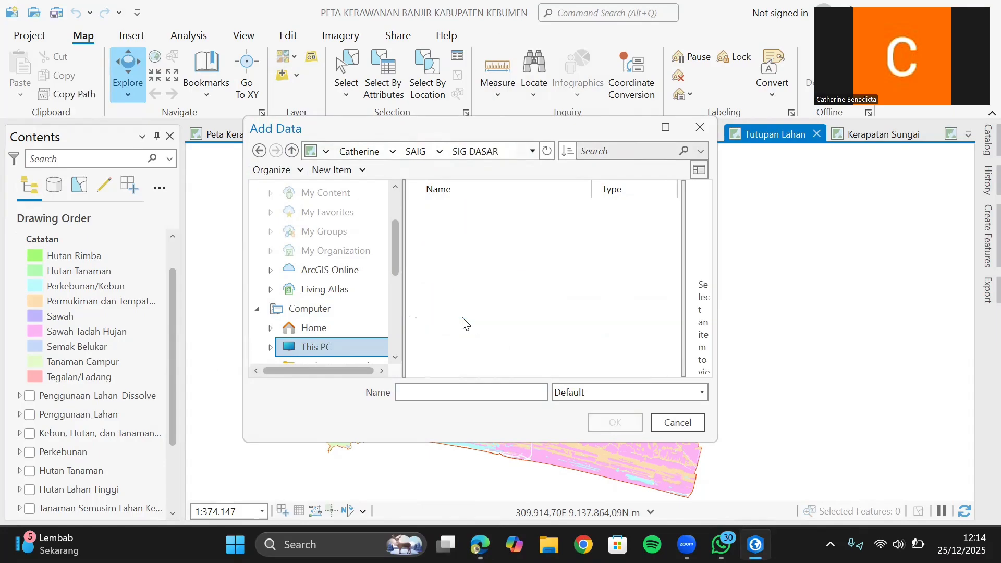
{"action": "scroll", "coordinate": [467, 332], "scroll_direction": "down", "scroll_amount": 1}
{"action": "double_click", "coordinate": [467, 333]}
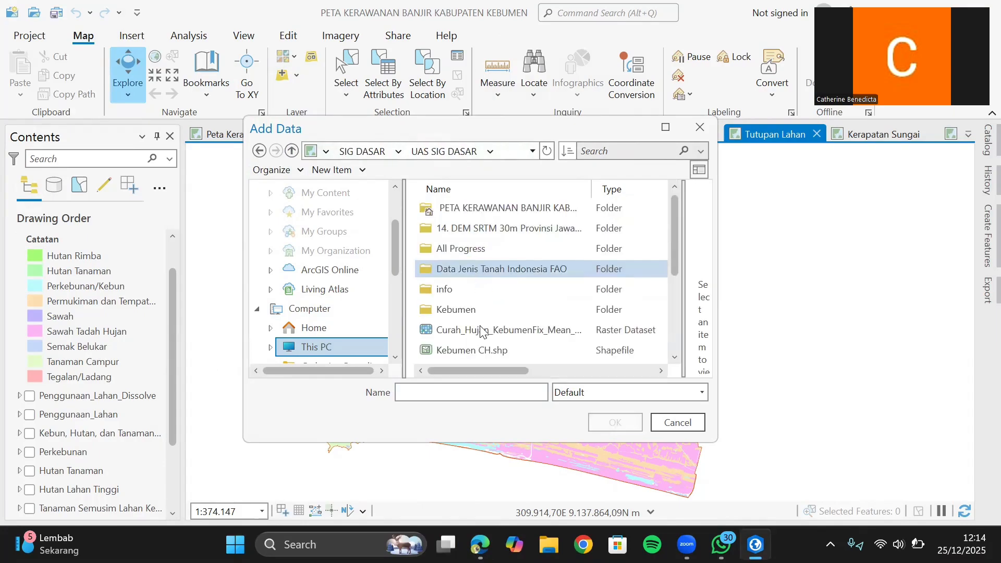
Step: Open the 2022_RBI25K_KAB_KEBUMEN geodatabase from the KAB KEBUMEN folder inside Kebumen
{"action": "double_click", "coordinate": [478, 314]}
{"action": "double_click", "coordinate": [470, 207]}
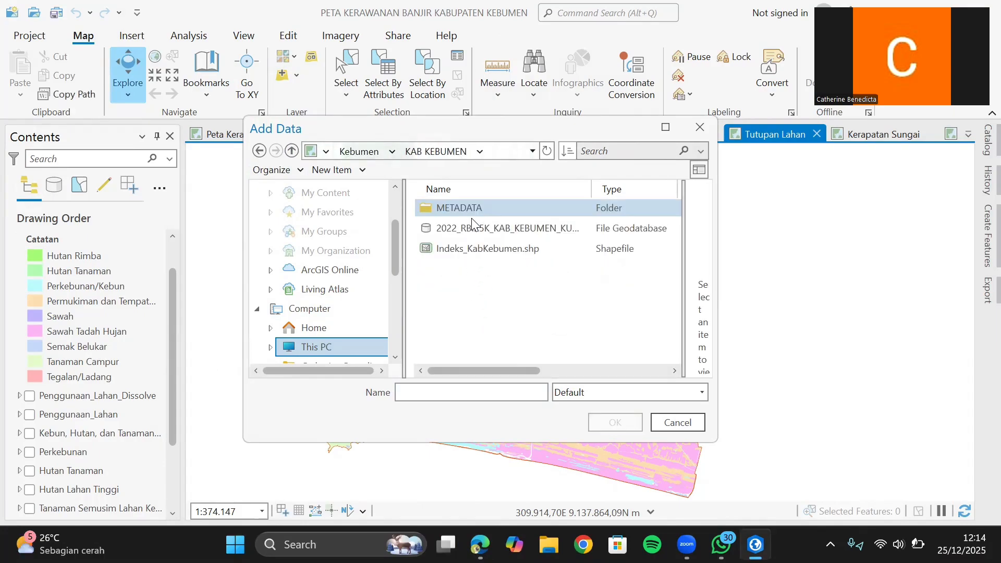
{"action": "left_click", "coordinate": [471, 228]}
{"action": "double_click", "coordinate": [471, 228]}
Step: Examine the feature classes in the LingkunganTerbangun_25K dataset, including the settlement layers, and return to the geodatabase
{"action": "scroll", "coordinate": [508, 307], "scroll_direction": "down", "scroll_amount": 2}
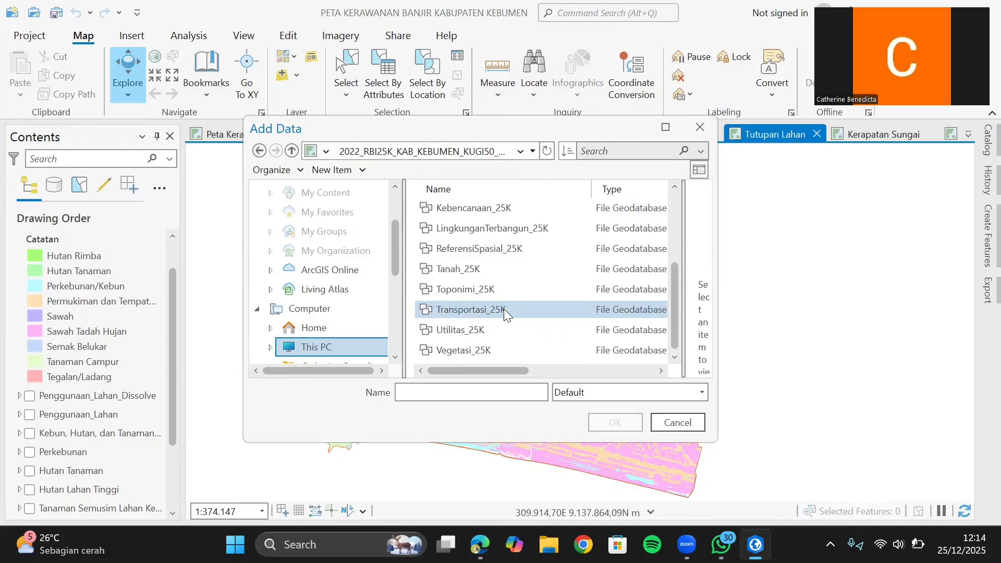
{"action": "scroll", "coordinate": [505, 292], "scroll_direction": "up", "scroll_amount": 1}
{"action": "double_click", "coordinate": [505, 287]}
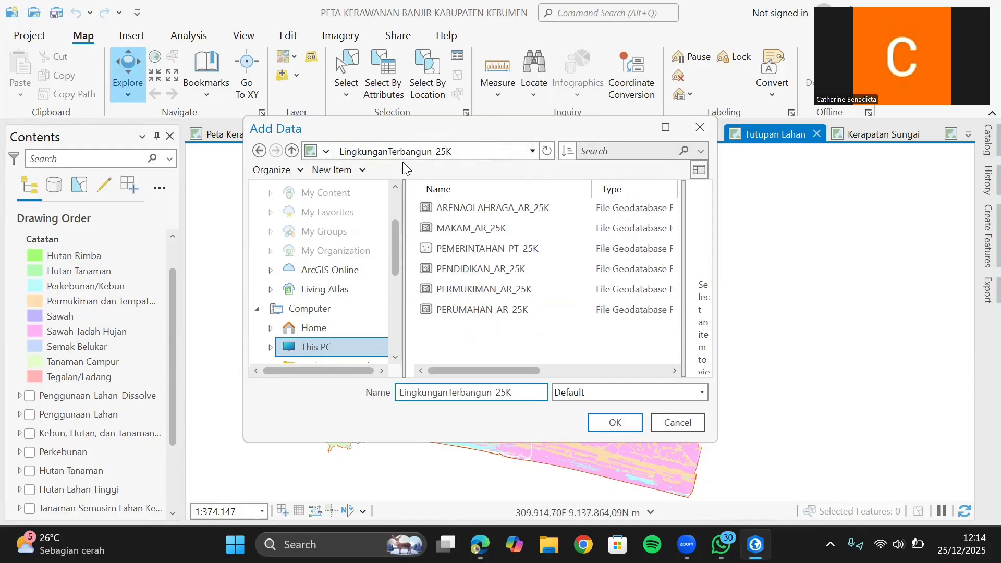
{"action": "key", "text": "BackSpace"}
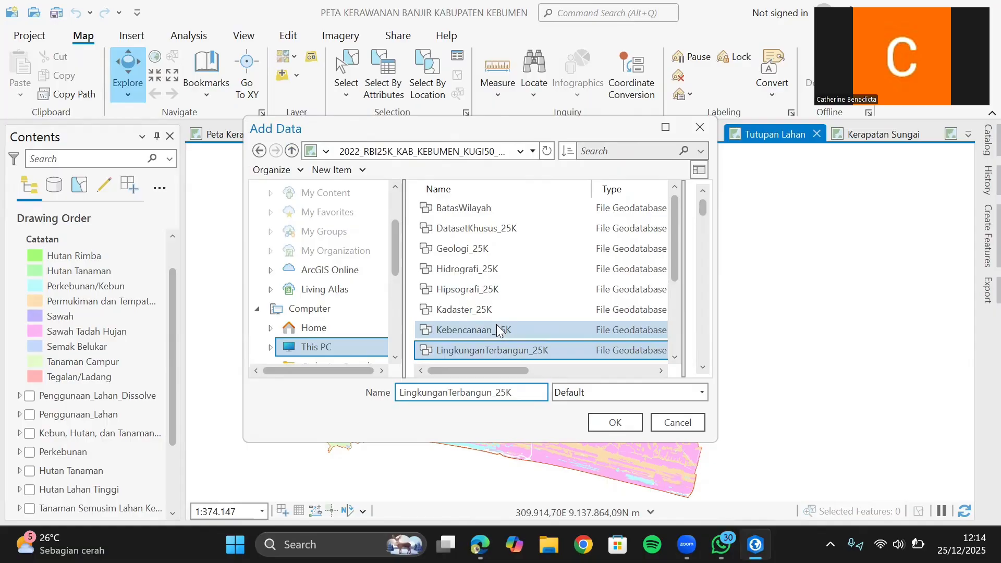
Step: Review the land cover feature classes in the Vegetasi_25K dataset and close Add Data without adding anything
{"action": "scroll", "coordinate": [498, 324], "scroll_direction": "down", "scroll_amount": 2}
{"action": "double_click", "coordinate": [486, 348]}
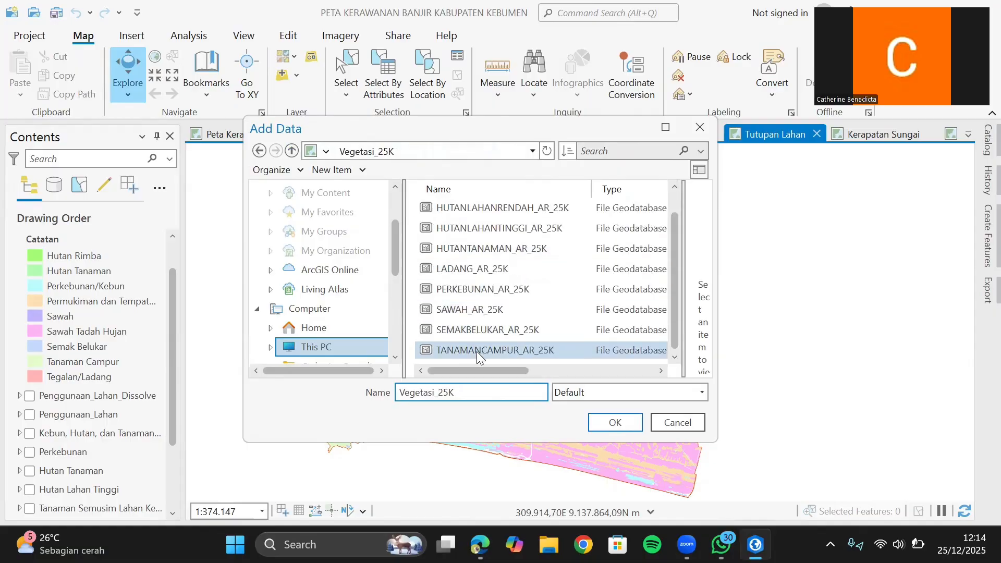
{"action": "scroll", "coordinate": [478, 296], "scroll_direction": "down", "scroll_amount": 1}
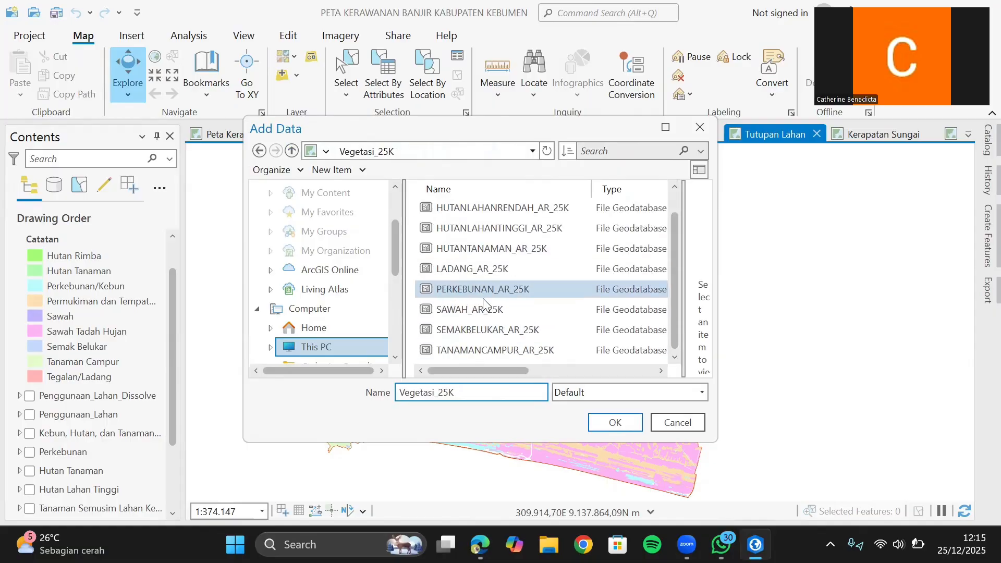
{"action": "scroll", "coordinate": [477, 274], "scroll_direction": "up", "scroll_amount": 1}
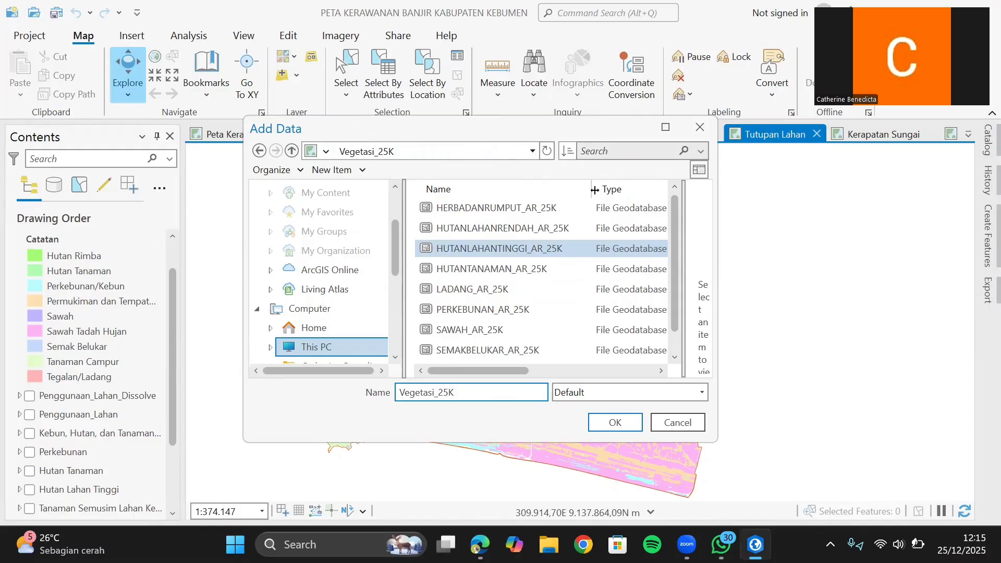
{"action": "left_click", "coordinate": [689, 138]}
Step: Search the commands for merge and open the Merge (Data Management Tools) tool
{"action": "scroll", "coordinate": [53, 415], "scroll_direction": "down", "scroll_amount": 4}
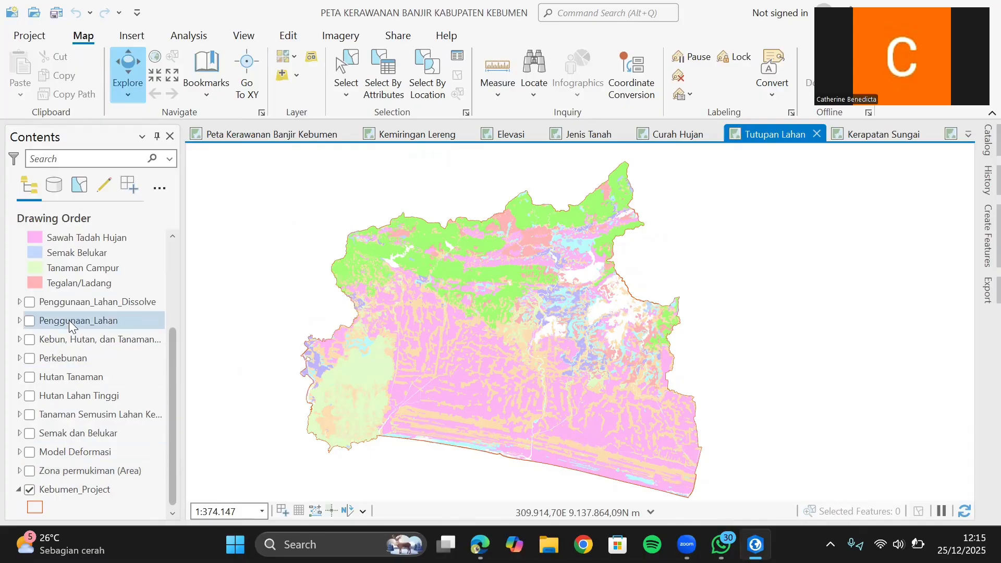
{"action": "scroll", "coordinate": [68, 320], "scroll_direction": "up", "scroll_amount": 5}
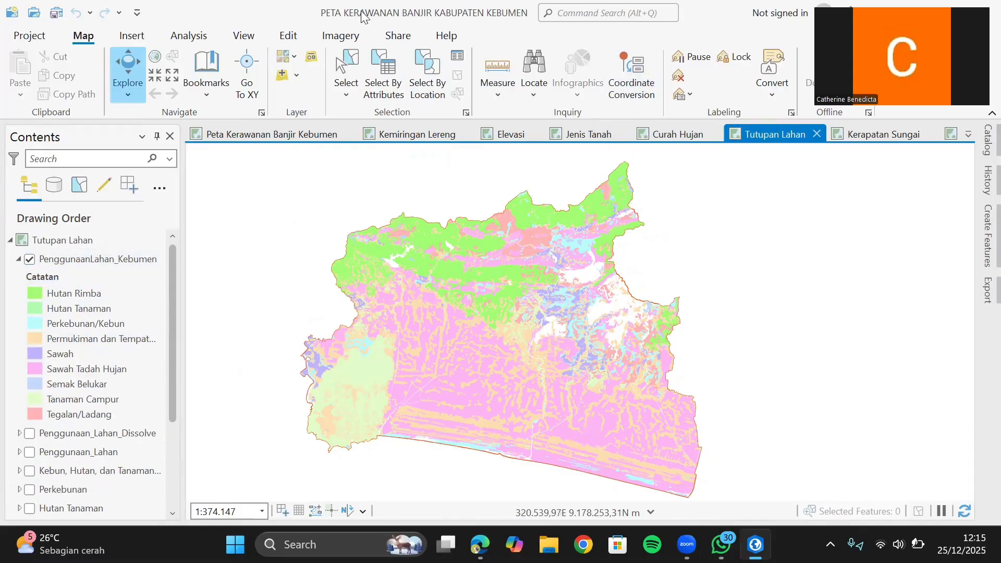
{"action": "left_click", "coordinate": [591, 14]}
{"action": "type", "text": "m"}
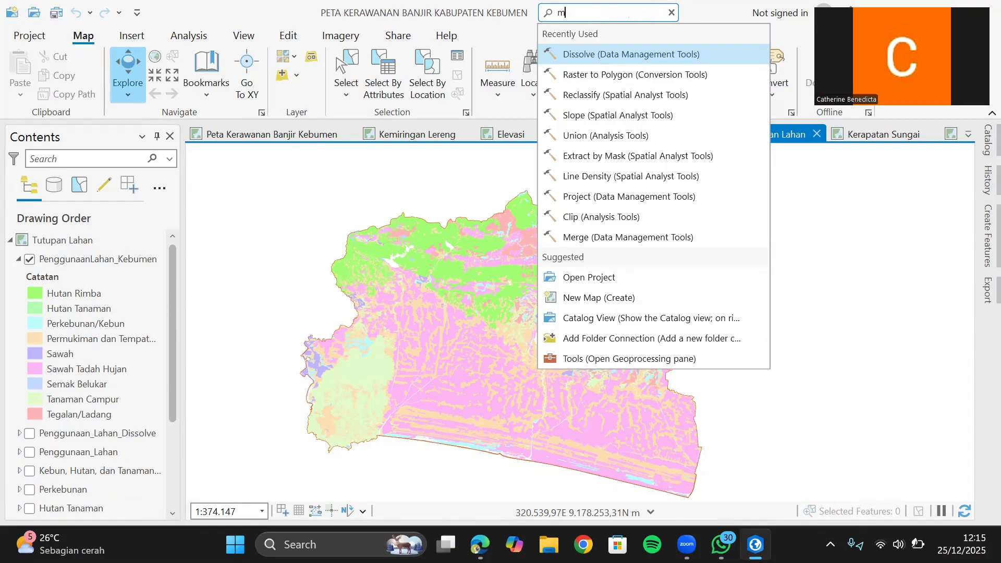
{"action": "type", "text": "erge"}
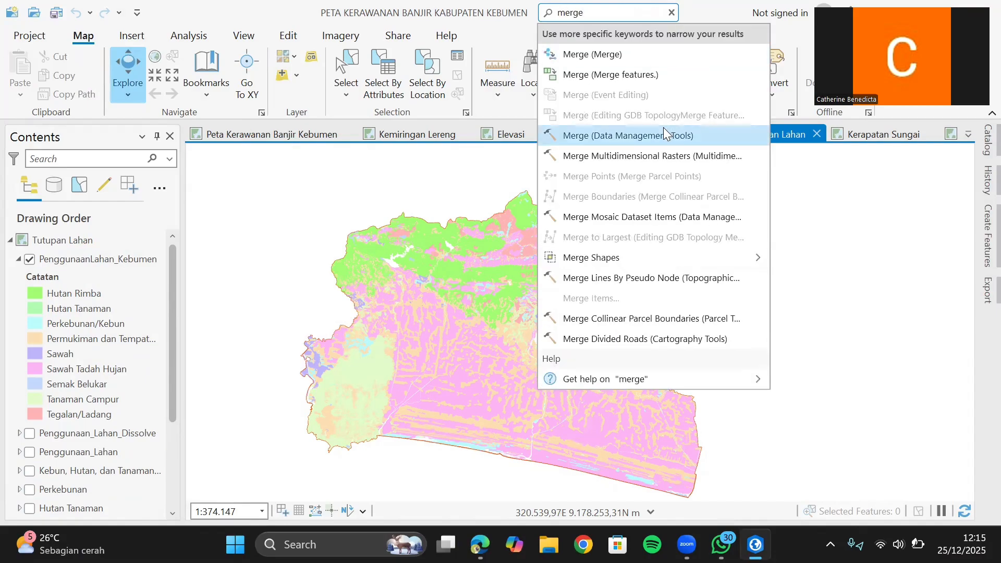
{"action": "left_click", "coordinate": [663, 128]}
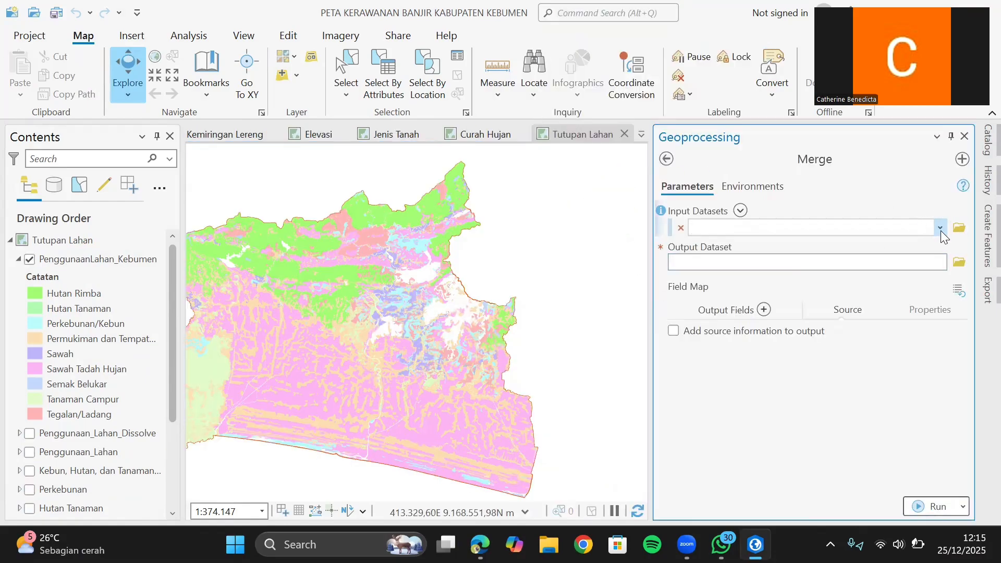
Step: Set Zona permukiman (Area) and Model Deformasi as the first two input datasets of the merge
{"action": "left_click", "coordinate": [940, 230]}
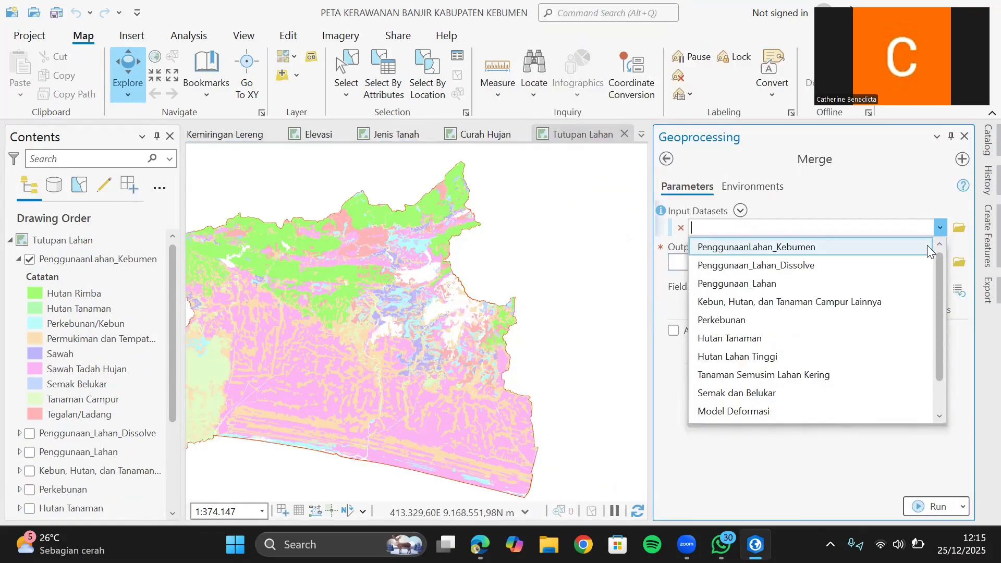
{"action": "scroll", "coordinate": [809, 414], "scroll_direction": "down", "scroll_amount": 1}
{"action": "left_click", "coordinate": [806, 407]}
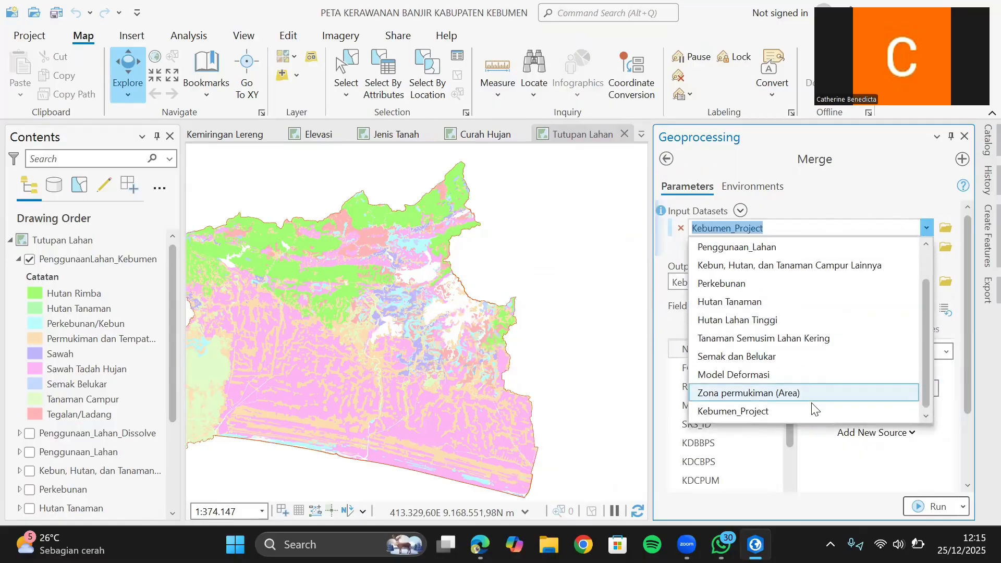
{"action": "left_click", "coordinate": [802, 394]}
{"action": "left_click", "coordinate": [928, 246]}
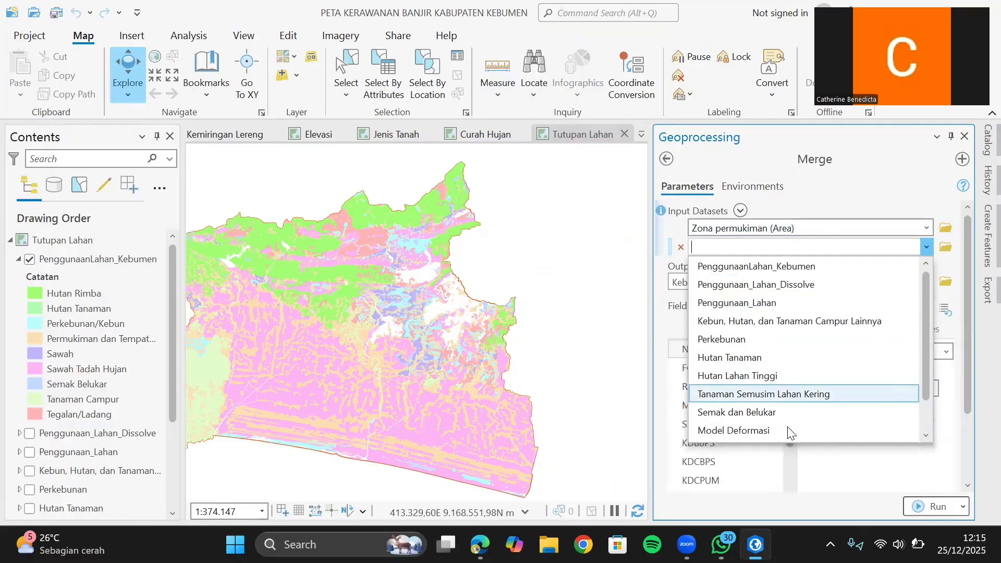
{"action": "scroll", "coordinate": [780, 422], "scroll_direction": "down", "scroll_amount": 1}
{"action": "left_click", "coordinate": [778, 395]}
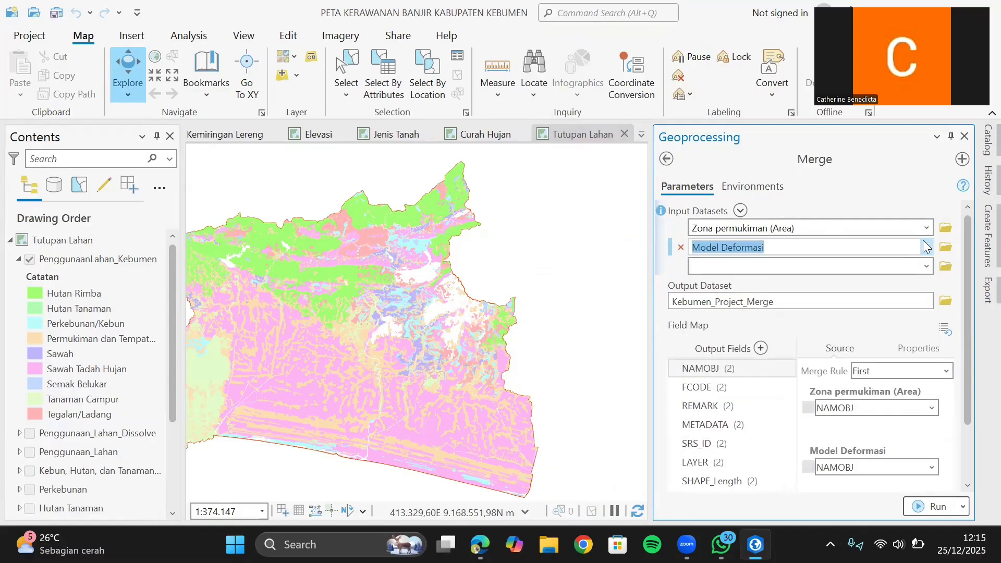
Step: Add Semak dan Belukar and Tanaman Semusim Lahan Kering to the merge's input datasets
{"action": "left_click", "coordinate": [924, 266]}
{"action": "scroll", "coordinate": [839, 401], "scroll_direction": "down", "scroll_amount": 1}
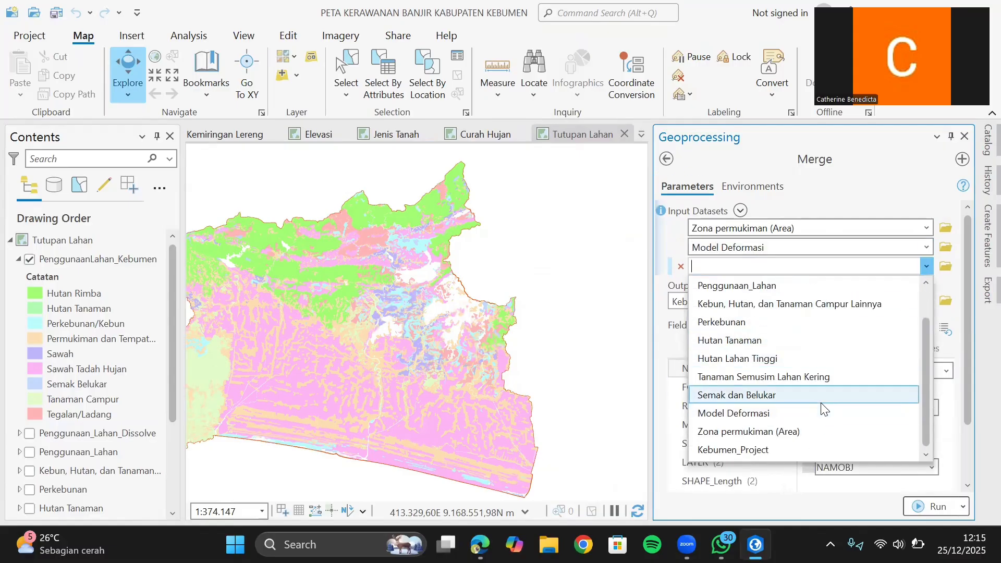
{"action": "left_click", "coordinate": [822, 408]}
{"action": "left_click", "coordinate": [927, 285]}
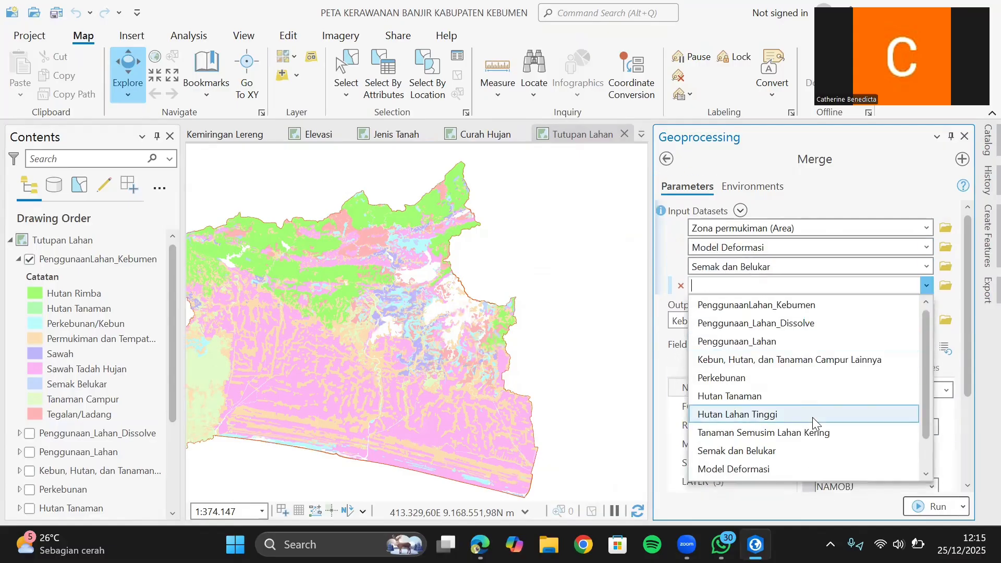
{"action": "left_click", "coordinate": [801, 442]}
Step: Add Hutan Lahan Tinggi and Hutan Tanaman as the fifth and sixth input datasets of the merge
{"action": "left_click", "coordinate": [928, 306]}
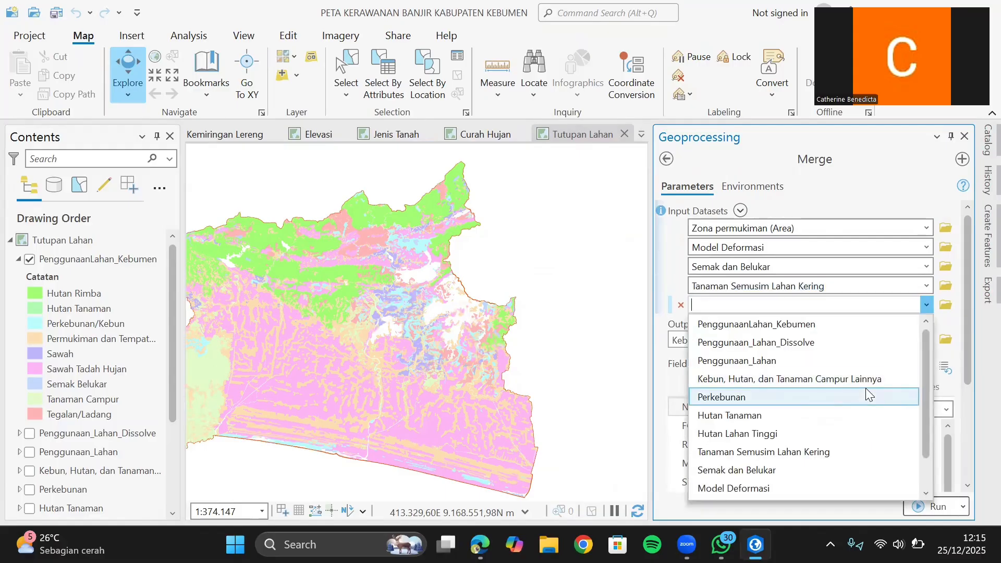
{"action": "left_click", "coordinate": [865, 396]}
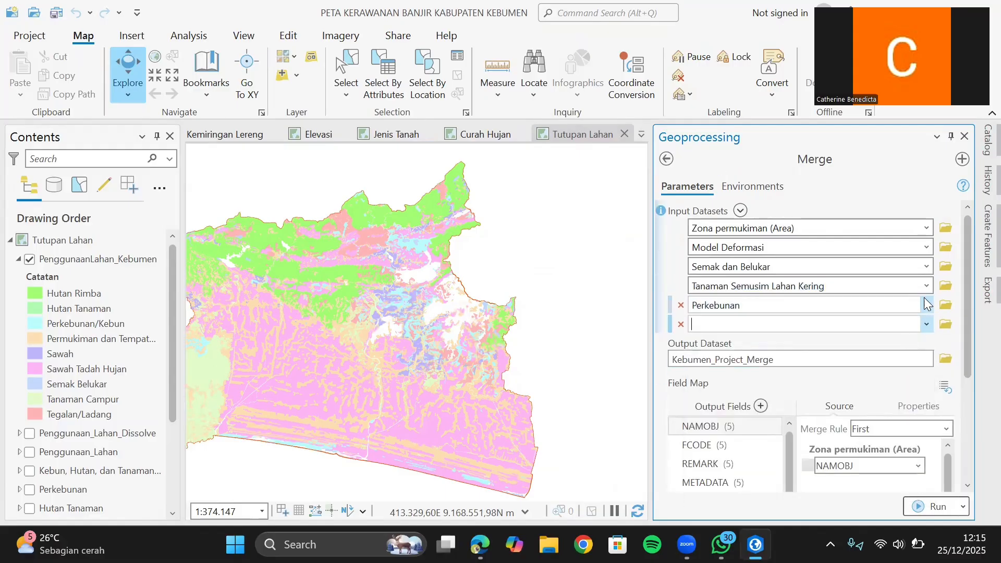
{"action": "left_click", "coordinate": [926, 305]}
{"action": "scroll", "coordinate": [847, 454], "scroll_direction": "down", "scroll_amount": 1}
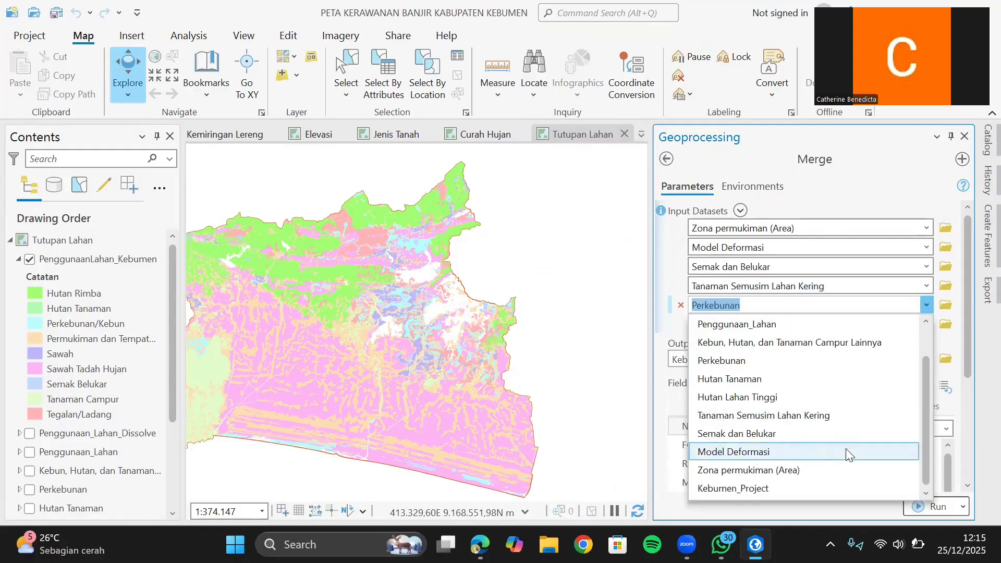
{"action": "left_click", "coordinate": [834, 397]}
{"action": "left_click", "coordinate": [926, 324]}
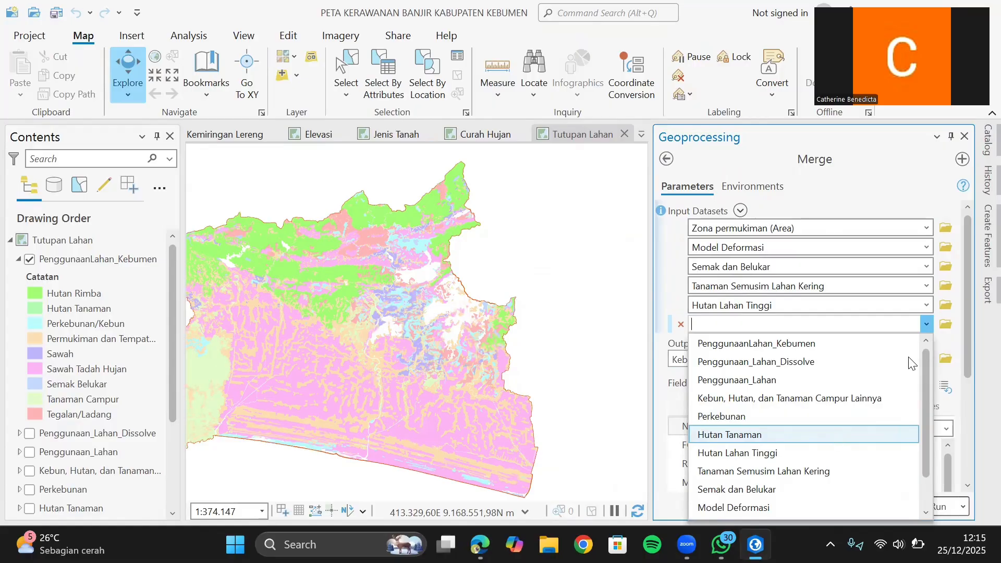
{"action": "key", "text": "Return"}
Step: Add Perkebunan and Kebun, Hutan, dan Tanaman Campur Lainnya as the seventh and eighth input datasets of the merge
{"action": "left_click", "coordinate": [919, 347]}
{"action": "left_click", "coordinate": [838, 436]}
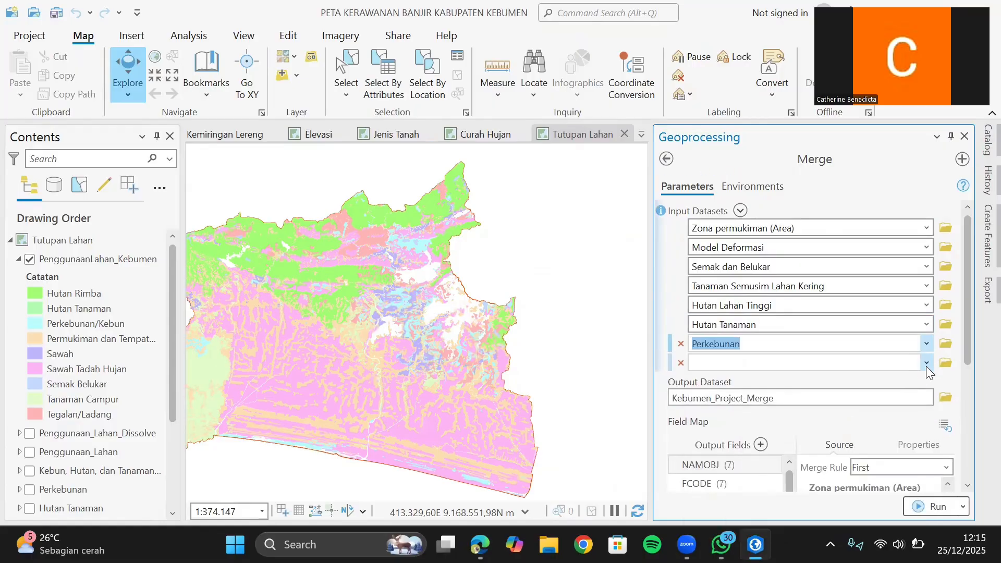
{"action": "left_click", "coordinate": [926, 366]}
{"action": "left_click", "coordinate": [837, 434]}
{"action": "left_click", "coordinate": [925, 382]}
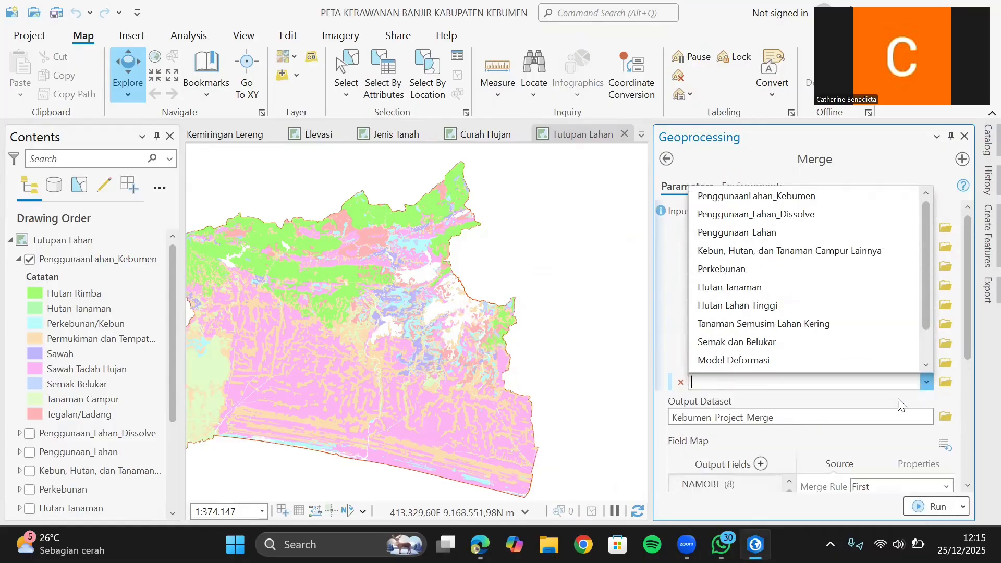
{"action": "left_click", "coordinate": [823, 235]}
{"action": "left_click", "coordinate": [925, 382]}
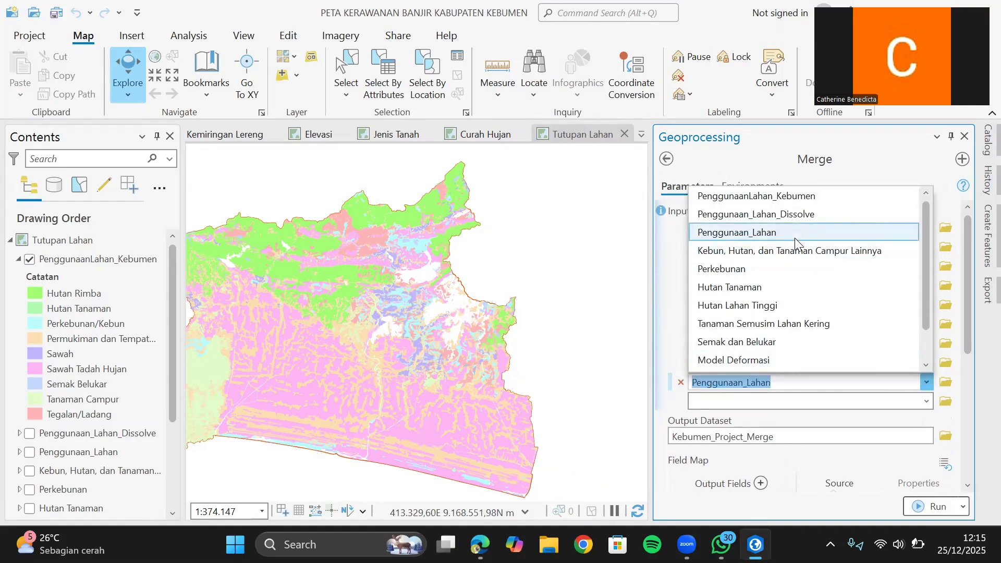
{"action": "left_click", "coordinate": [791, 250]}
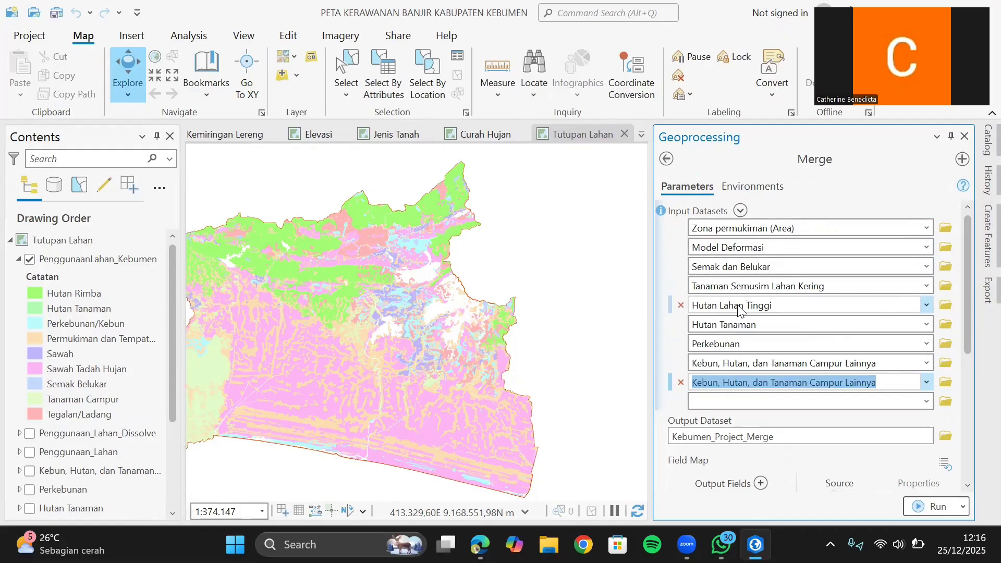
{"action": "scroll", "coordinate": [67, 451], "scroll_direction": "down", "scroll_amount": 3}
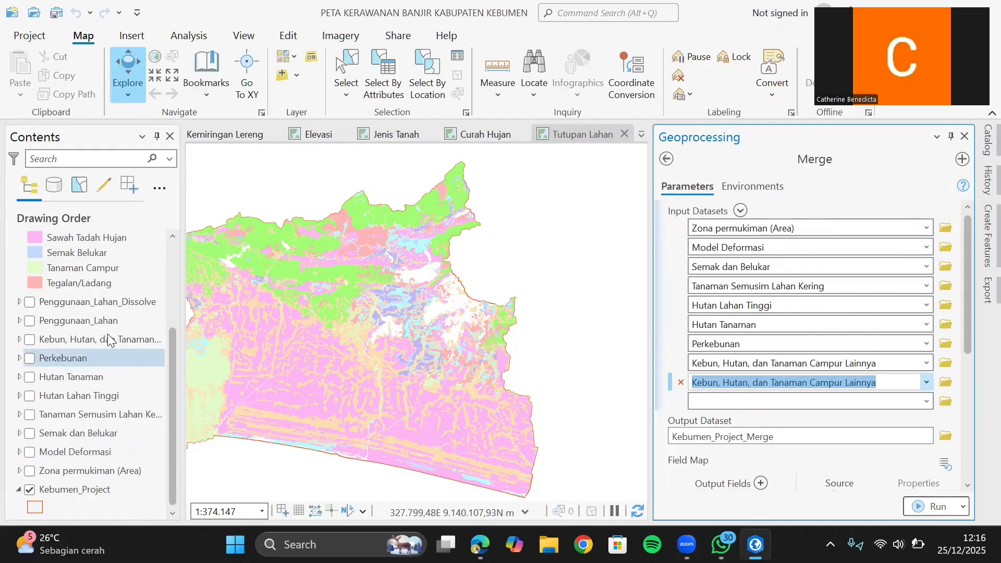
{"action": "left_click", "coordinate": [679, 384]}
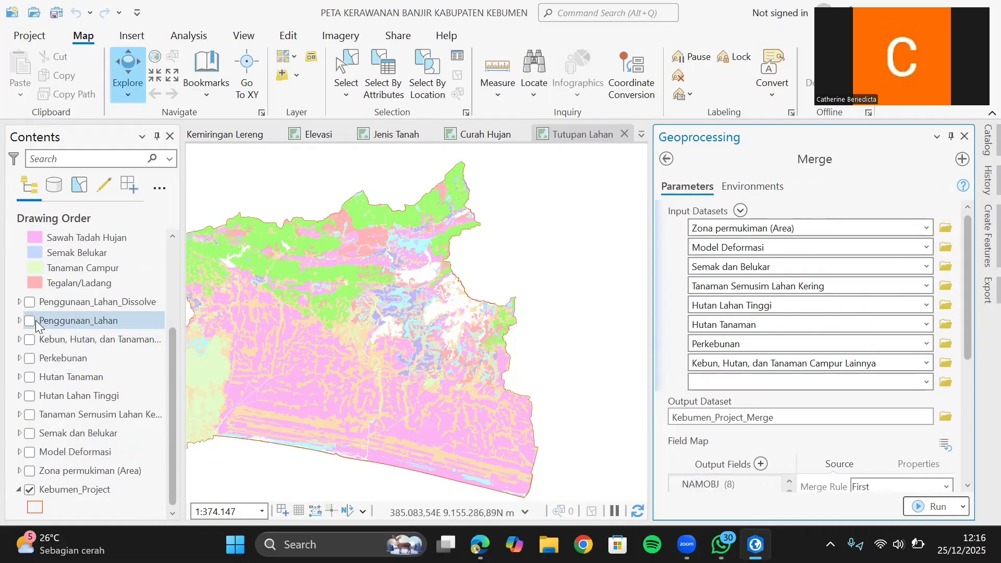
Step: Look over the merge's output location and field map, and close the Merge tool without running it
{"action": "left_click", "coordinate": [944, 422]}
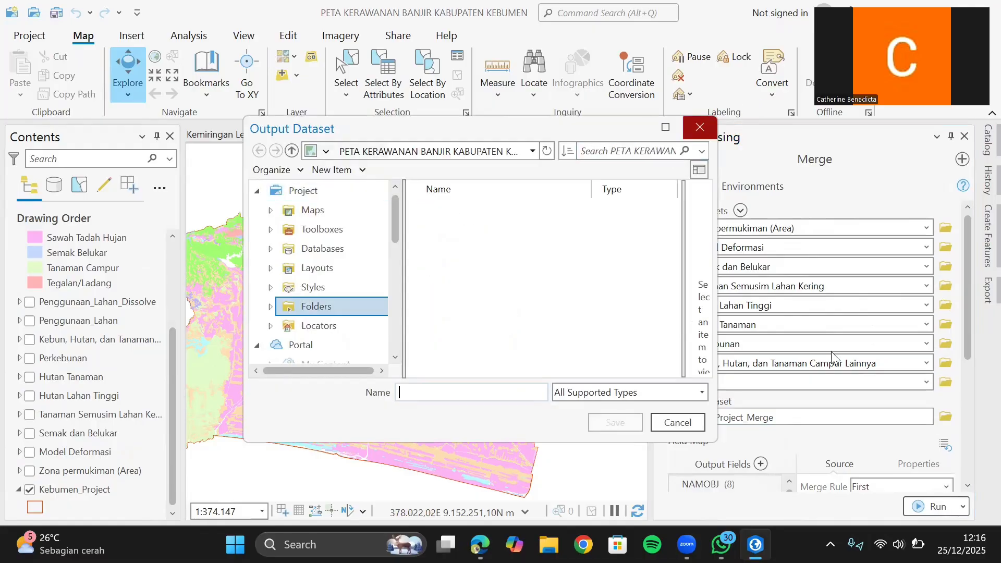
{"action": "key", "text": "Escape"}
{"action": "scroll", "coordinate": [822, 431], "scroll_direction": "down", "scroll_amount": 5}
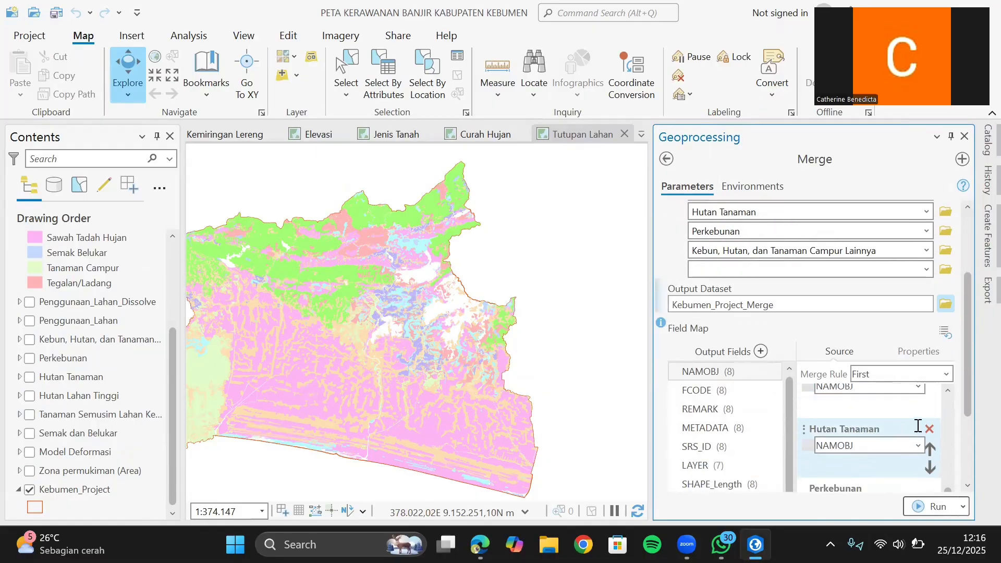
{"action": "scroll", "coordinate": [919, 232], "scroll_direction": "up", "scroll_amount": 2}
{"action": "left_click", "coordinate": [964, 136]}
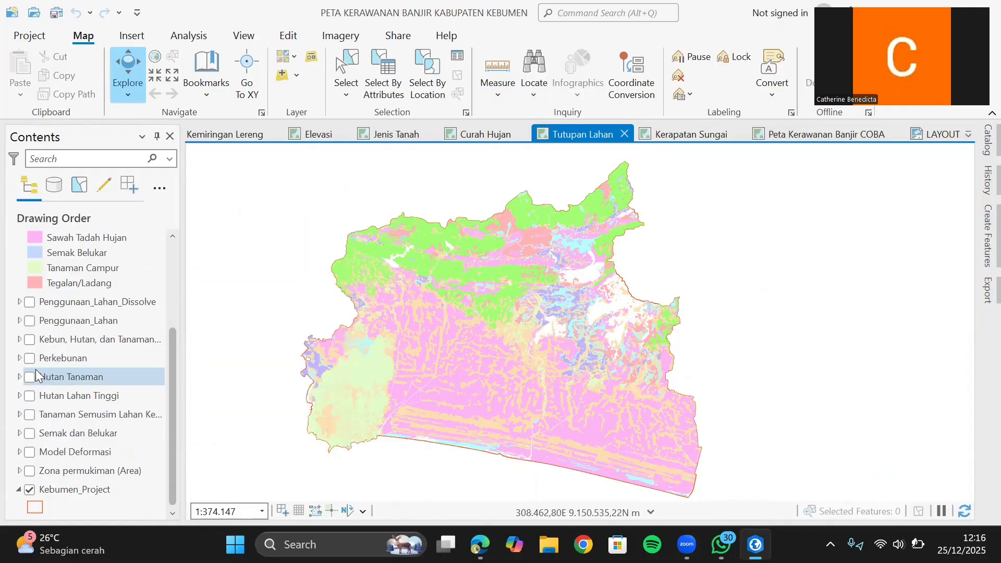
Step: Hide the PenggunaanLahan_Kebumen layer and show the Penggunaan_Lahan layer on the map
{"action": "scroll", "coordinate": [63, 321], "scroll_direction": "up", "scroll_amount": 3}
{"action": "left_click", "coordinate": [29, 242]}
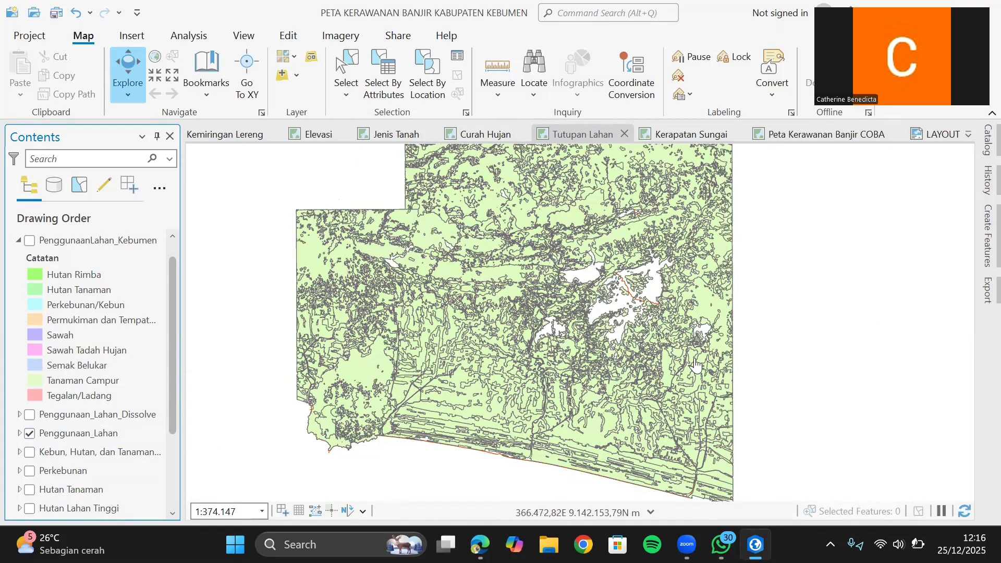
{"action": "scroll", "coordinate": [445, 252], "scroll_direction": "up", "scroll_amount": 1}
{"action": "scroll", "coordinate": [446, 253], "scroll_direction": "down", "scroll_amount": 2}
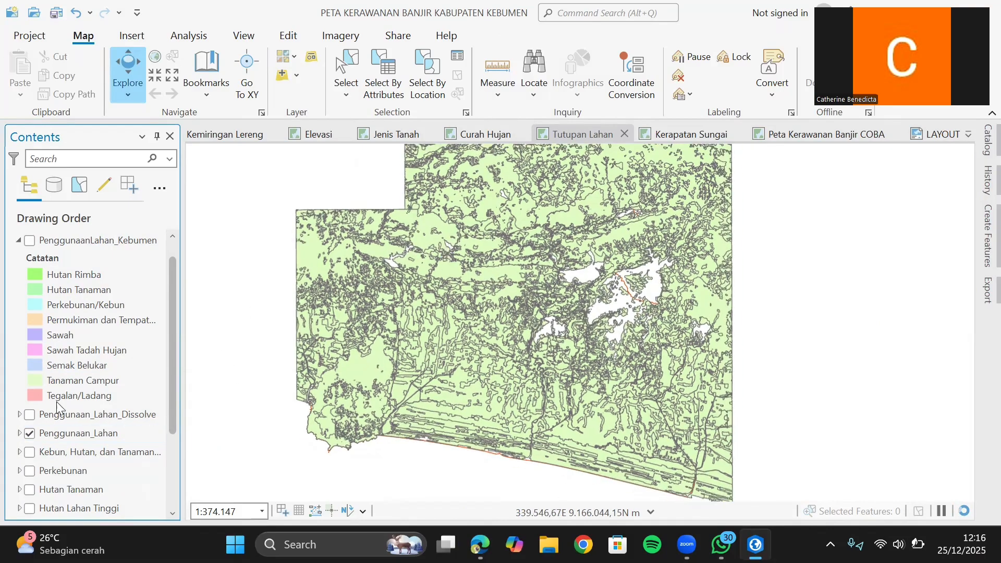
Step: Browse the records in the Penggunaan_Lahan attribute table, close the table and hide the layer
{"action": "right_click", "coordinate": [91, 434]}
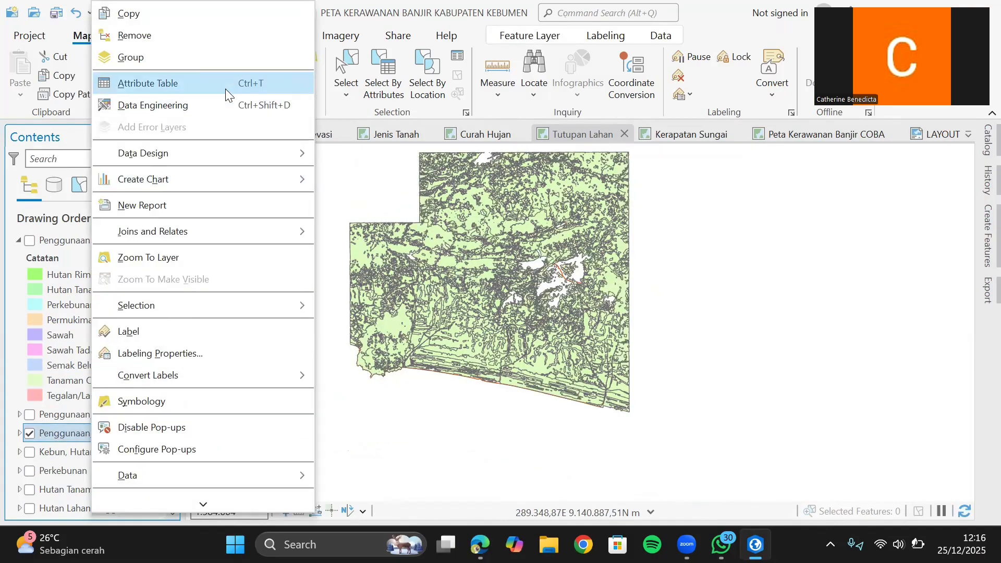
{"action": "left_click", "coordinate": [229, 83]}
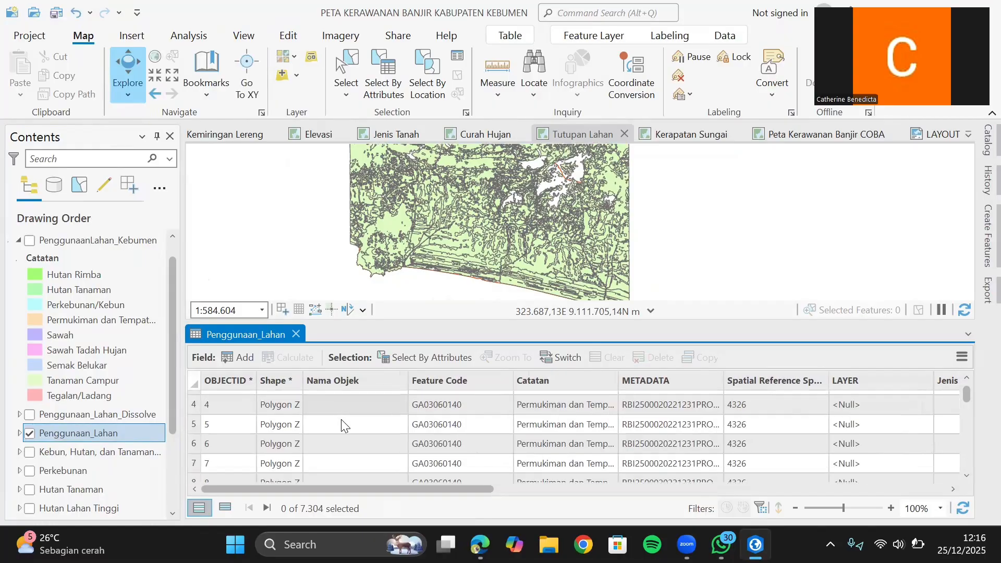
{"action": "scroll", "coordinate": [341, 425], "scroll_direction": "down", "scroll_amount": 19}
{"action": "scroll", "coordinate": [340, 425], "scroll_direction": "down", "scroll_amount": 20}
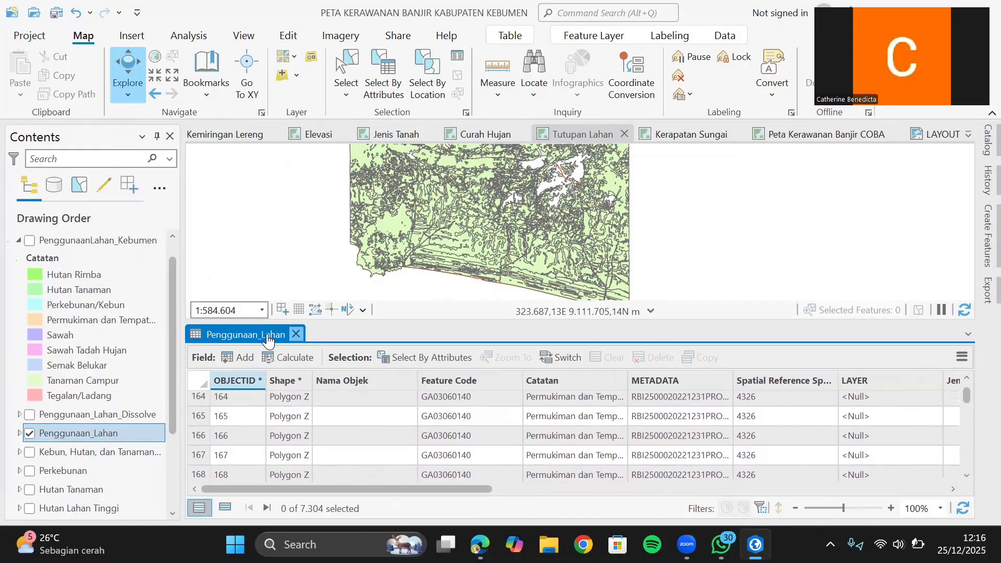
{"action": "left_click", "coordinate": [296, 334]}
{"action": "left_click", "coordinate": [33, 433]}
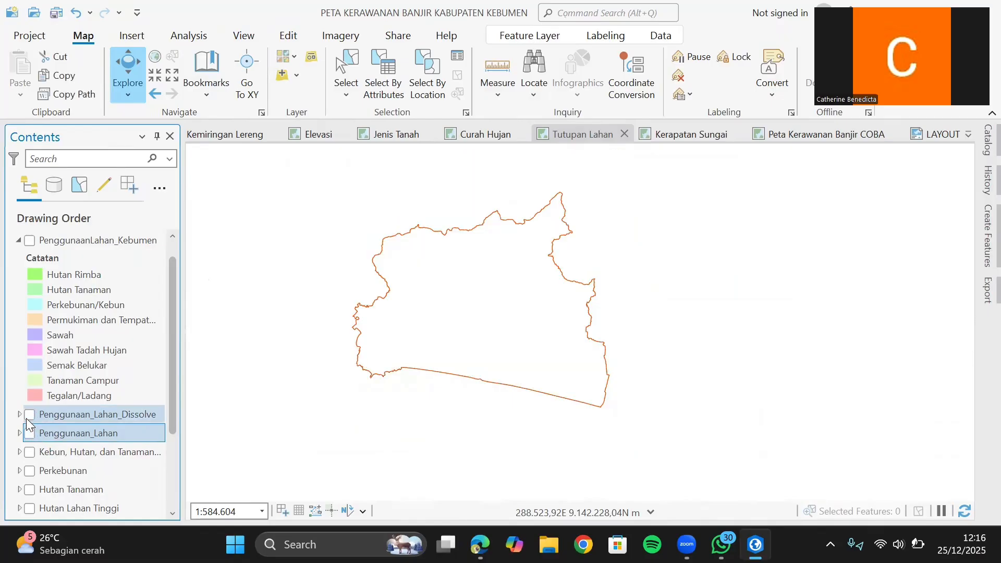
Step: Open the Dissolve tool, set Penggunaan_Lahan as its input features and open the choice of dissolve fields
{"action": "left_click", "coordinate": [626, 16]}
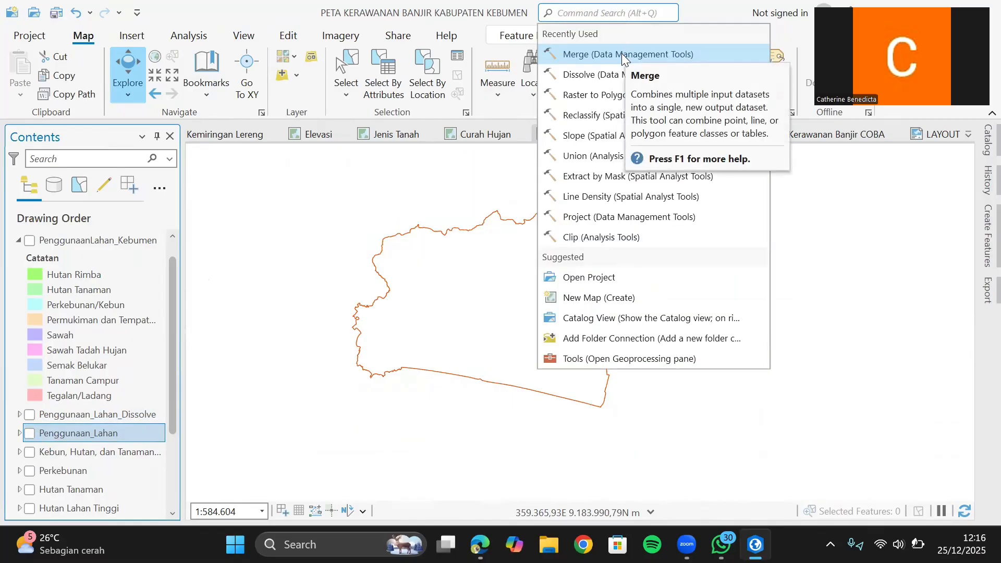
{"action": "left_click", "coordinate": [599, 75]}
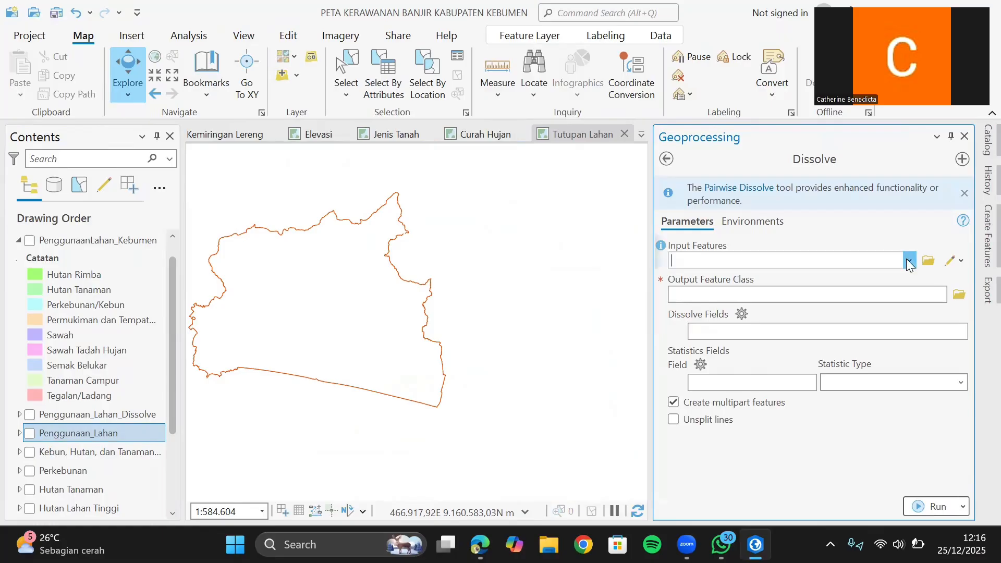
{"action": "left_click", "coordinate": [908, 261]}
{"action": "left_click", "coordinate": [863, 316]}
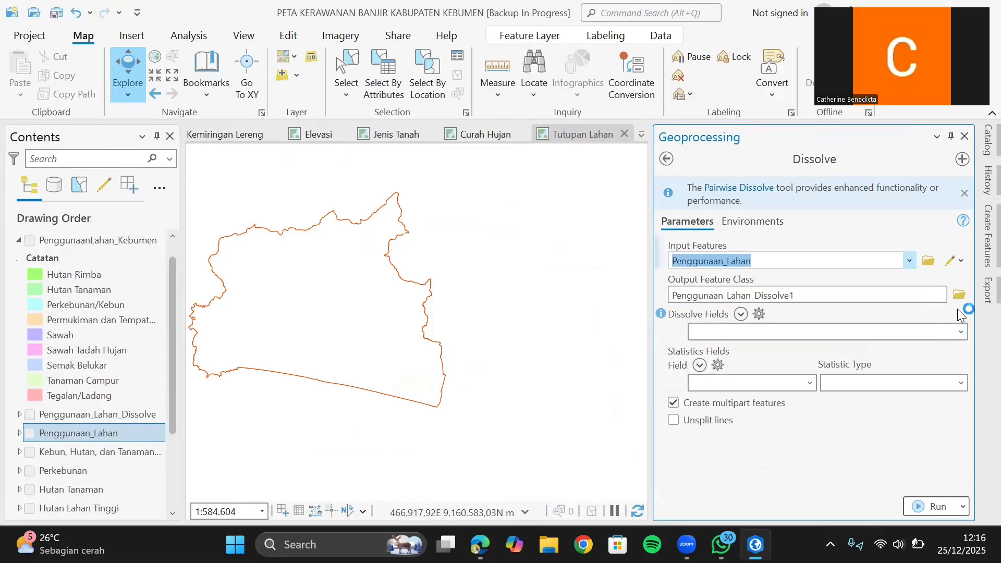
{"action": "left_click", "coordinate": [961, 332]}
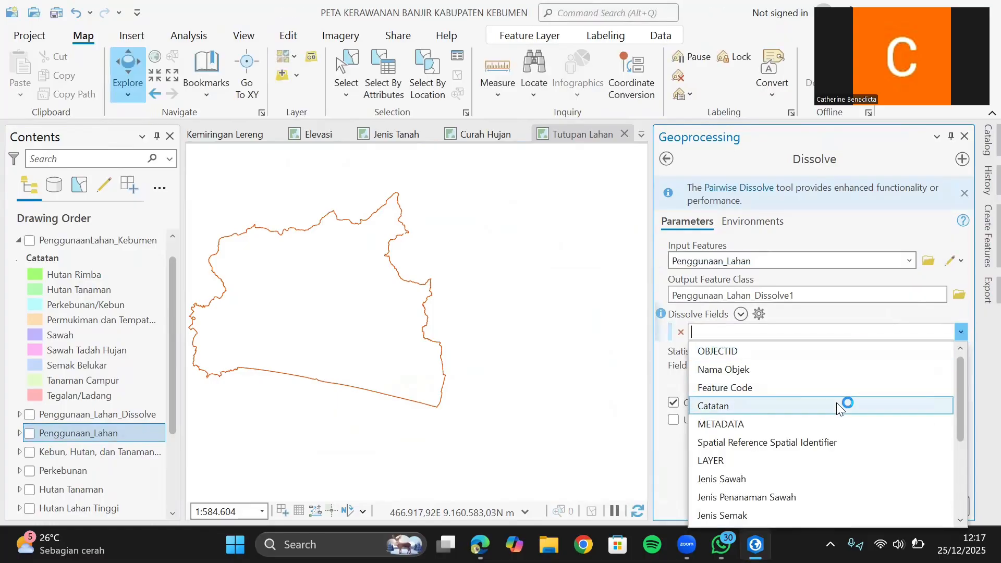
Step: Choose Catatan as the dissolve field for Penggunaan_Lahan and close the Dissolve tool without running it
{"action": "left_click", "coordinate": [836, 406]}
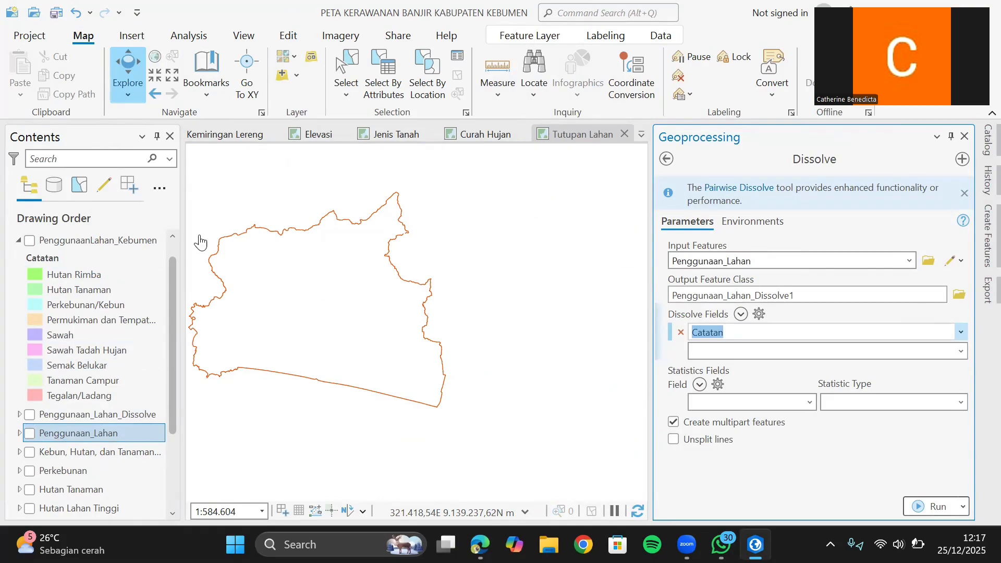
{"action": "left_click", "coordinate": [964, 136]}
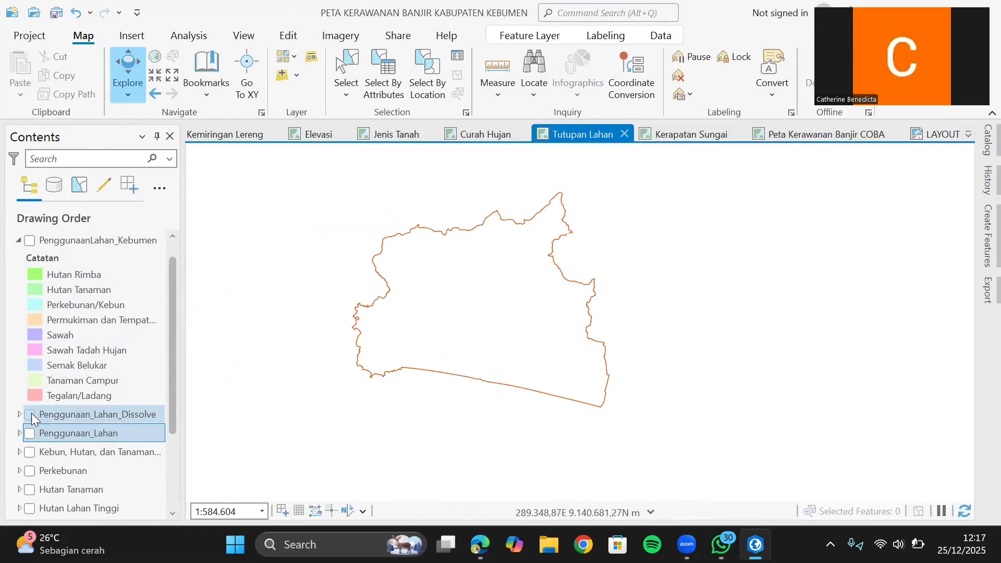
Step: Show the Penggunaan_Lahan_Dissolve layer on the Tutupan Lahan map
{"action": "left_click", "coordinate": [29, 415]}
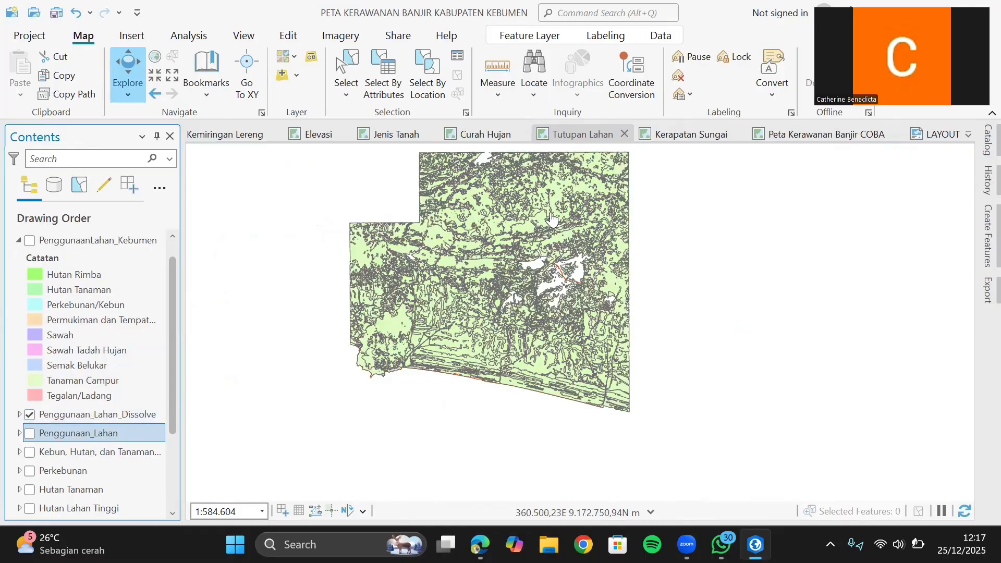
{"action": "scroll", "coordinate": [551, 214], "scroll_direction": "up", "scroll_amount": 1}
{"action": "scroll", "coordinate": [544, 226], "scroll_direction": "down", "scroll_amount": 1}
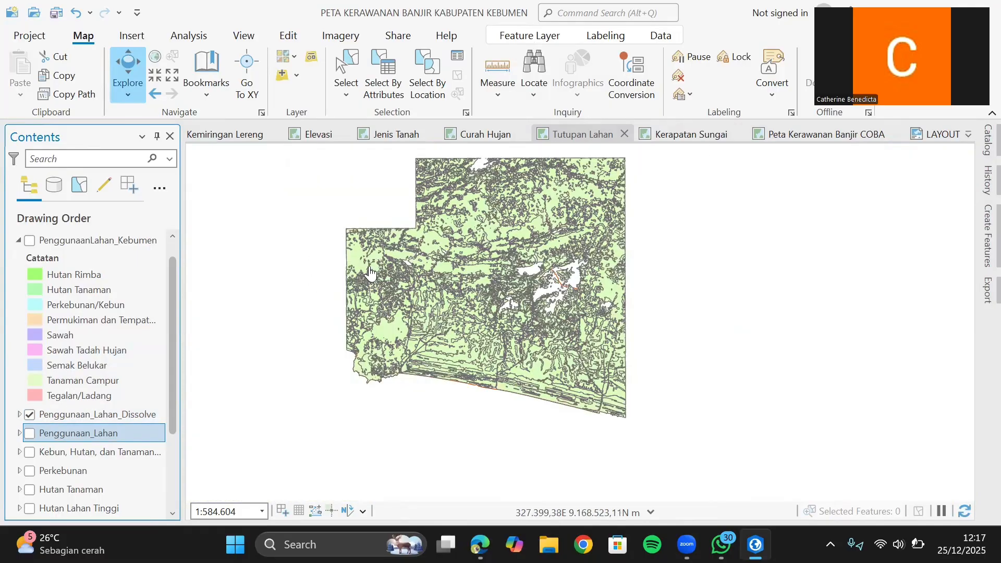
Step: Set up Clip with Penggunaan_Lahan_Dissolve as input and Kebumen_Project as clip features, and close the tool without running it
{"action": "left_click", "coordinate": [599, 12]}
{"action": "left_click", "coordinate": [600, 237]}
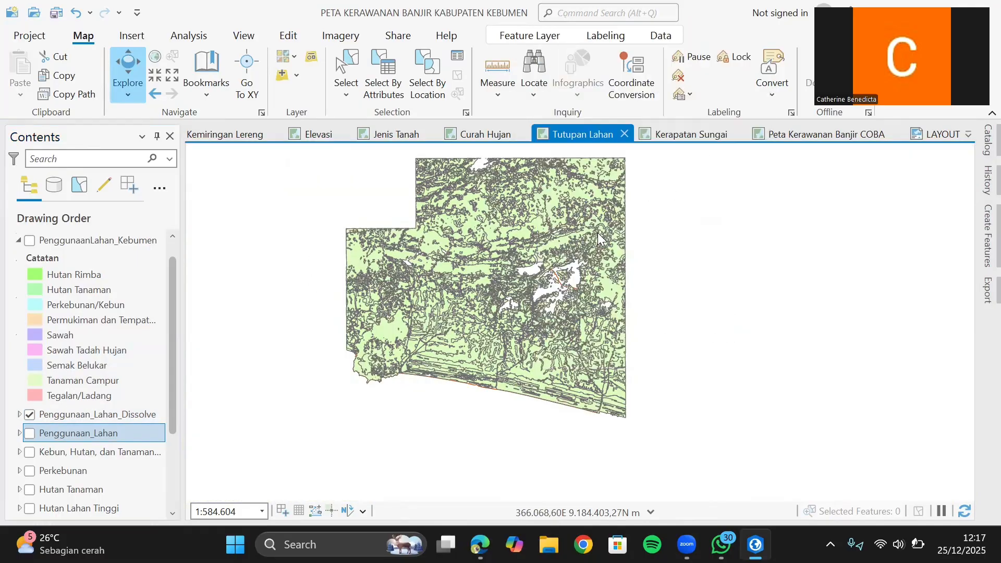
{"action": "left_click", "coordinate": [940, 261]}
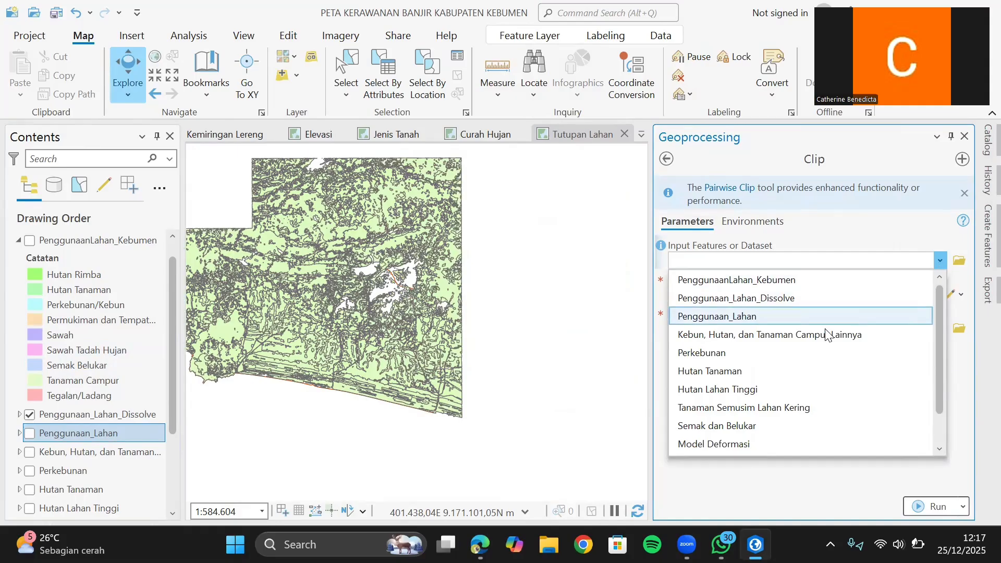
{"action": "scroll", "coordinate": [811, 337], "scroll_direction": "down", "scroll_amount": 1}
{"action": "scroll", "coordinate": [788, 292], "scroll_direction": "up", "scroll_amount": 1}
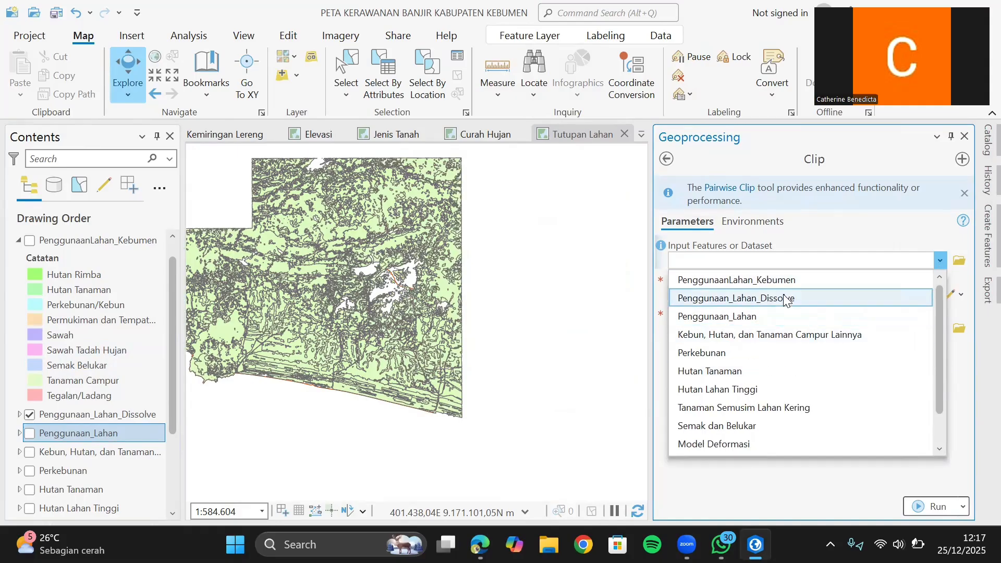
{"action": "left_click", "coordinate": [788, 298]}
{"action": "left_click", "coordinate": [907, 295]}
{"action": "scroll", "coordinate": [836, 469], "scroll_direction": "down", "scroll_amount": 1}
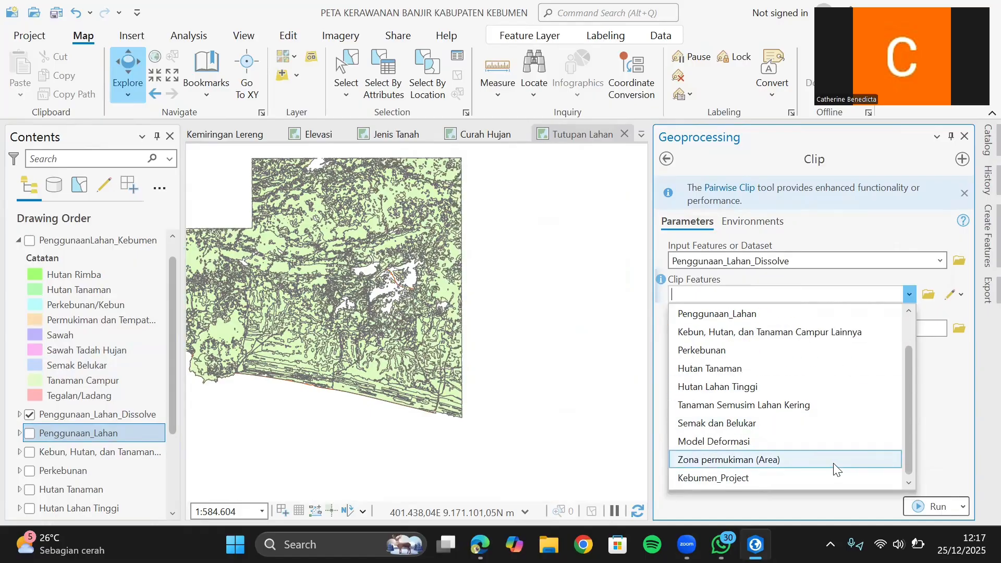
{"action": "left_click", "coordinate": [817, 478]}
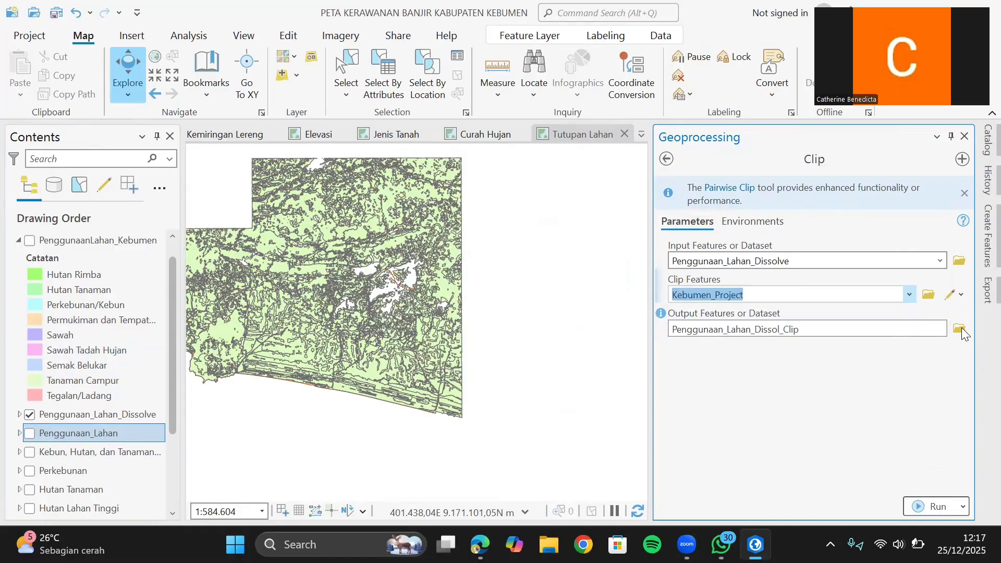
{"action": "left_click", "coordinate": [964, 136]}
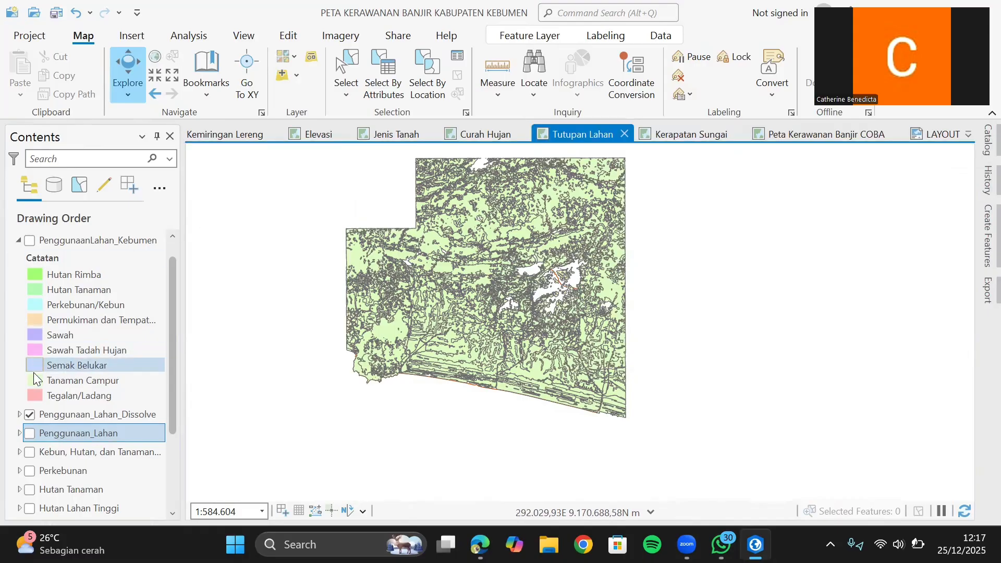
Step: Hide the Penggunaan_Lahan_Dissolve layer and show PenggunaanLahan_Kebumen instead
{"action": "left_click", "coordinate": [30, 415]}
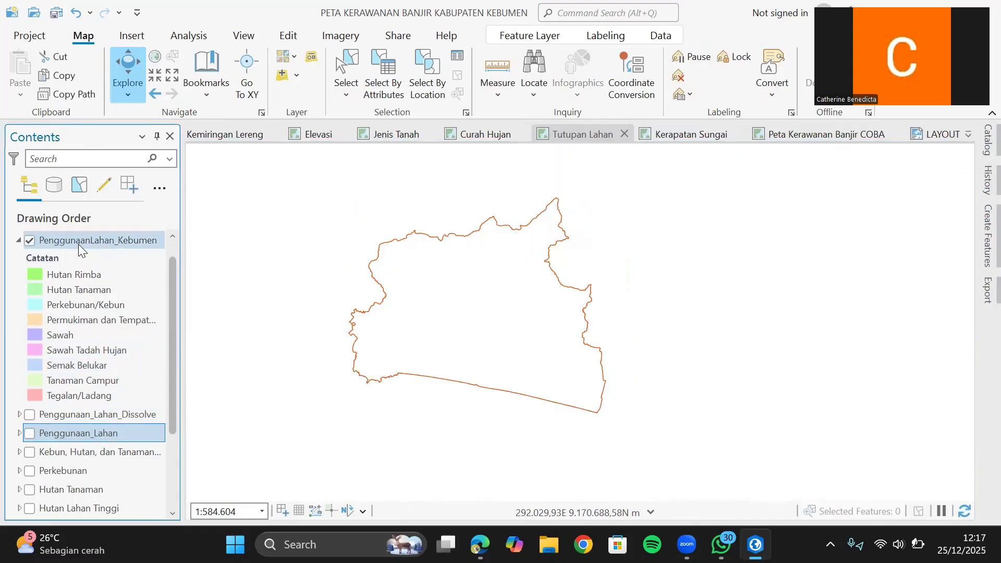
{"action": "scroll", "coordinate": [475, 300], "scroll_direction": "up", "scroll_amount": 3}
{"action": "scroll", "coordinate": [475, 300], "scroll_direction": "down", "scroll_amount": 1}
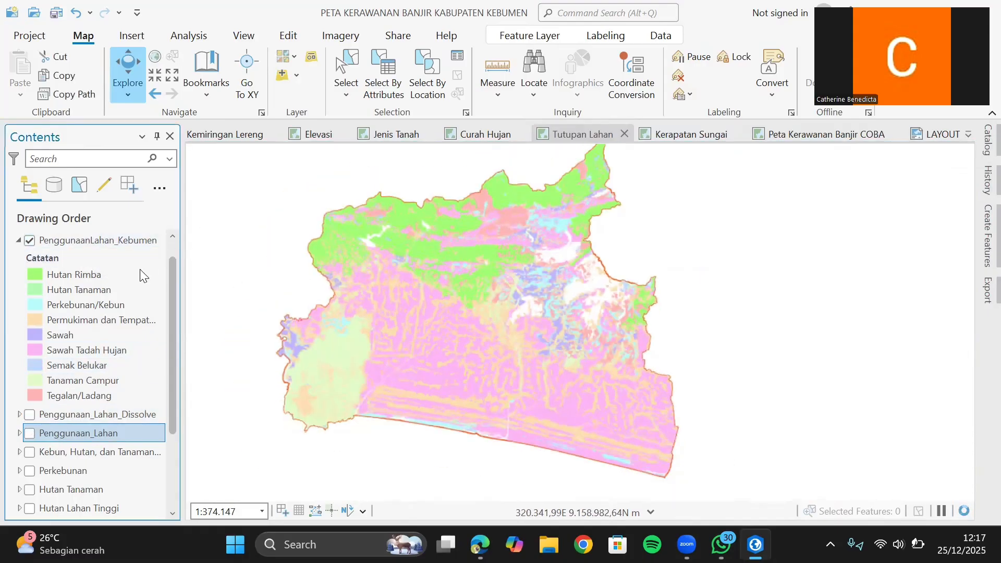
Step: Open the attribute table of PenggunaanLahan_Kebumen and restore the window to sit beside the journal PDF
{"action": "right_click", "coordinate": [118, 243]}
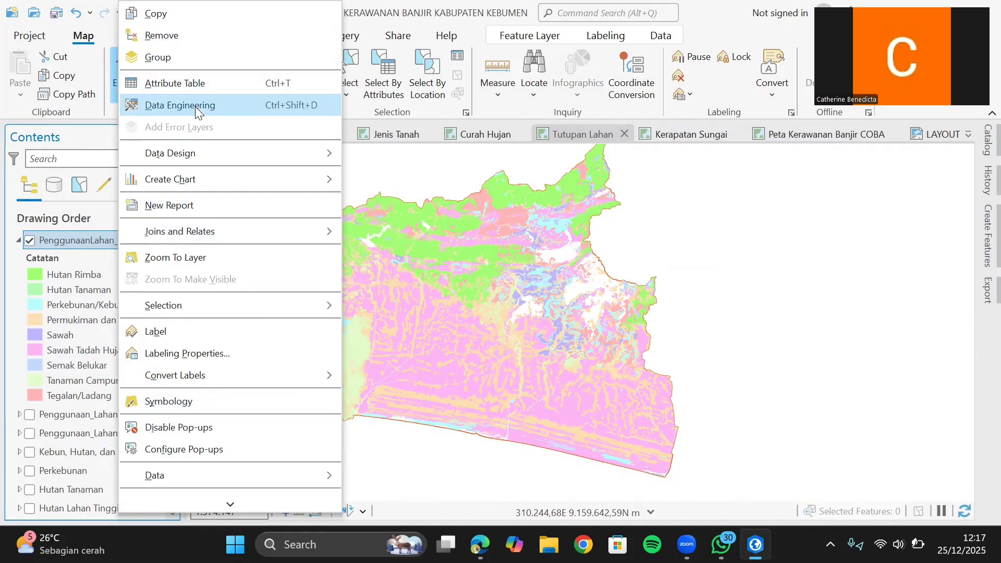
{"action": "left_click", "coordinate": [203, 87]}
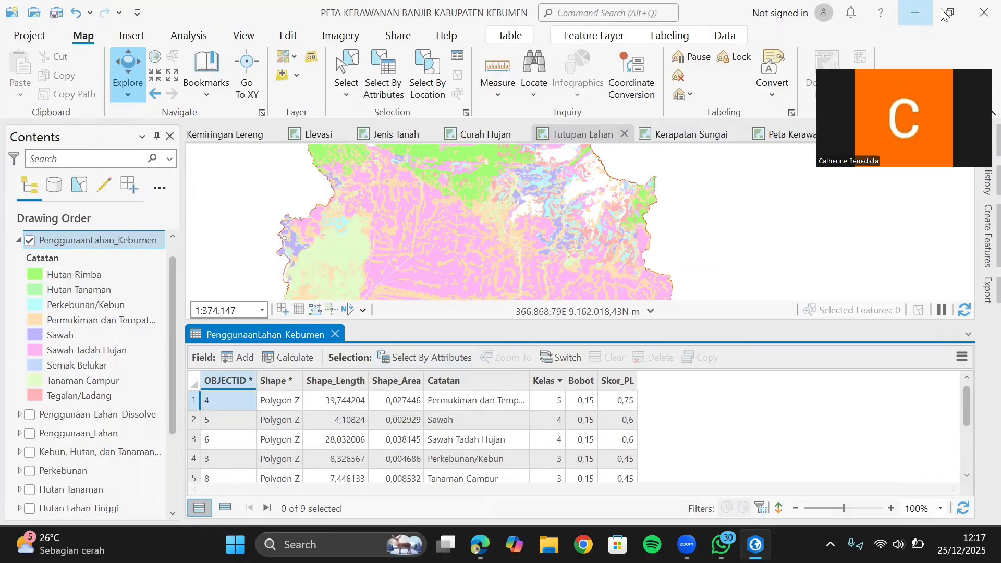
{"action": "mouse_move", "coordinate": [947, 14]}
{"action": "left_click", "coordinate": [856, 65]}
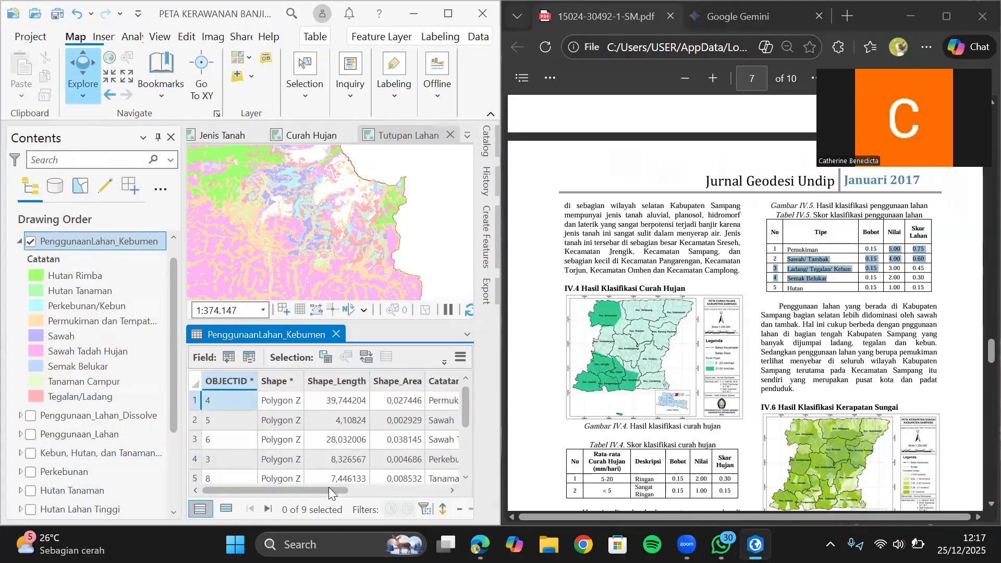
Step: Compare the land-use classes' Kelas, Bobot and Skor_PL values with the PDF's land-use scoring table, Tabel IV.5, and return to the full-size map window
{"action": "scroll", "coordinate": [788, 401], "scroll_direction": "down", "scroll_amount": 5}
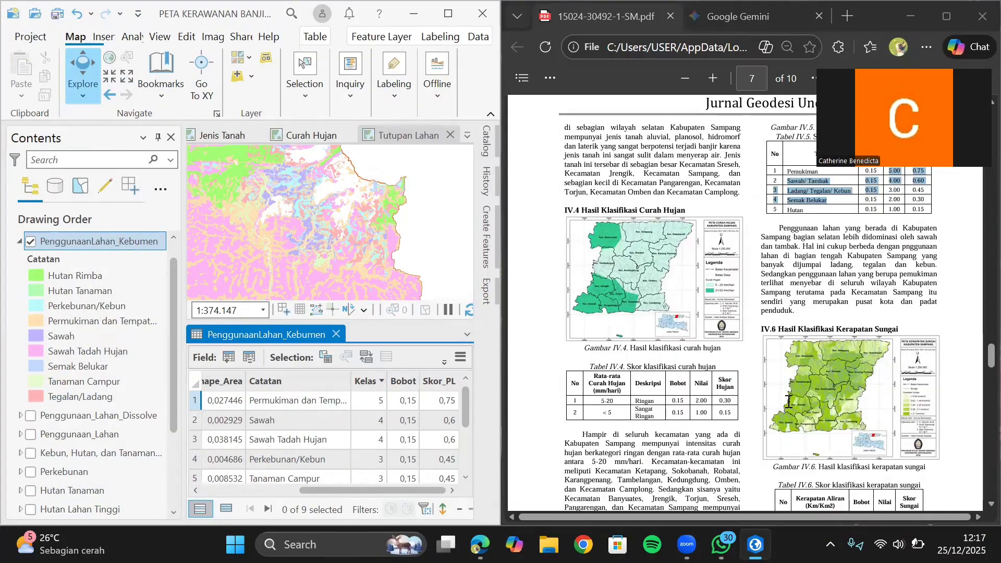
{"action": "scroll", "coordinate": [788, 401], "scroll_direction": "up", "scroll_amount": 5}
{"action": "left_click", "coordinate": [816, 249]}
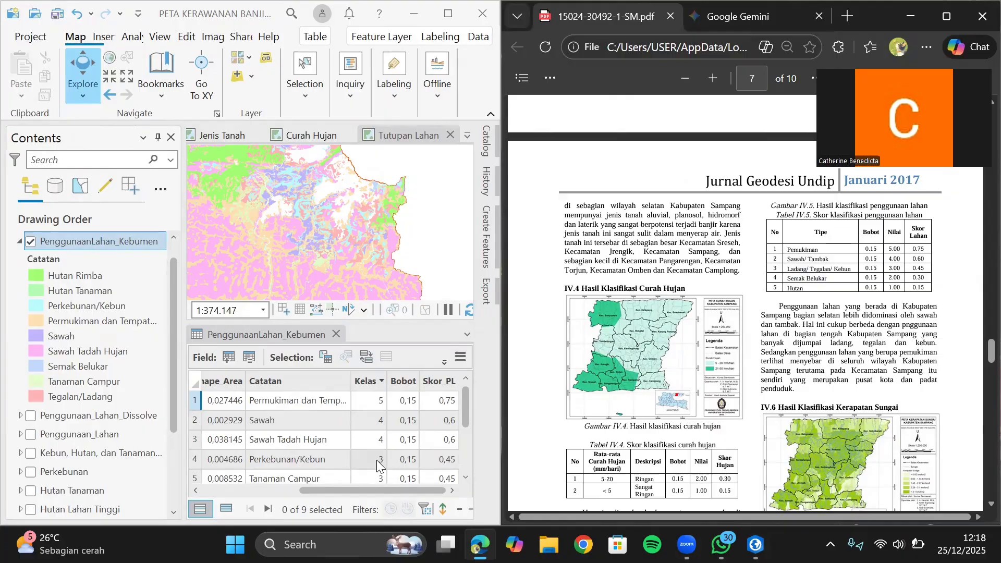
{"action": "scroll", "coordinate": [372, 441], "scroll_direction": "down", "scroll_amount": 2}
{"action": "scroll", "coordinate": [372, 441], "scroll_direction": "up", "scroll_amount": 2}
{"action": "scroll", "coordinate": [374, 479], "scroll_direction": "down", "scroll_amount": 3}
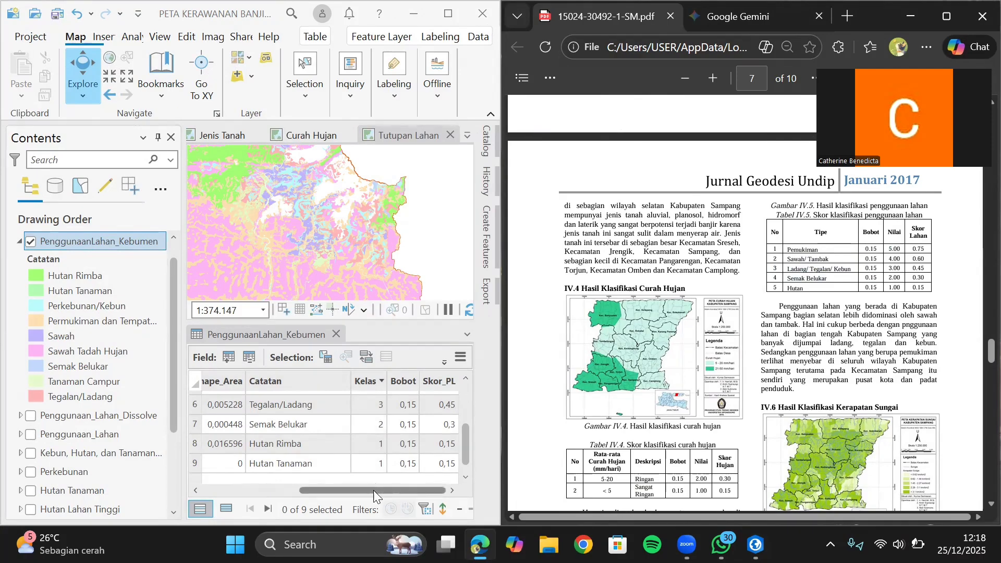
{"action": "left_click_drag", "start_coordinate": [373, 490], "coordinate": [461, 486]}
{"action": "scroll", "coordinate": [416, 460], "scroll_direction": "up", "scroll_amount": 3}
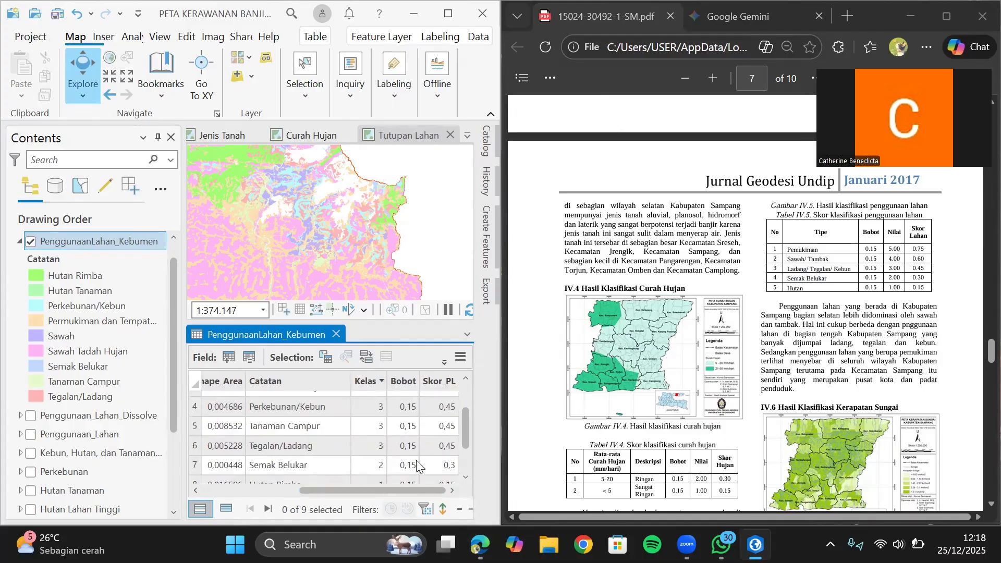
{"action": "left_click_drag", "start_coordinate": [863, 251], "coordinate": [880, 269]}
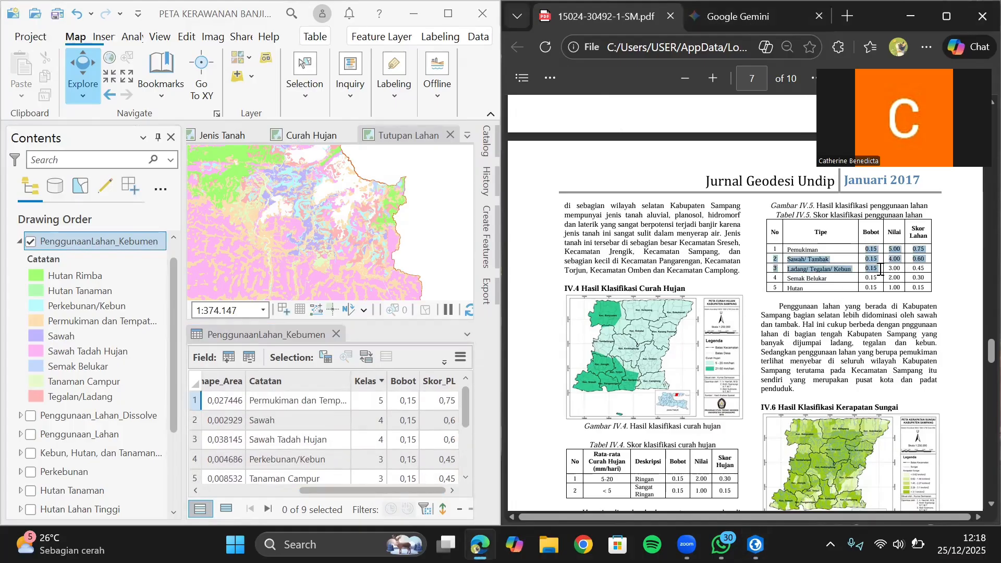
{"action": "left_click", "coordinate": [855, 310]}
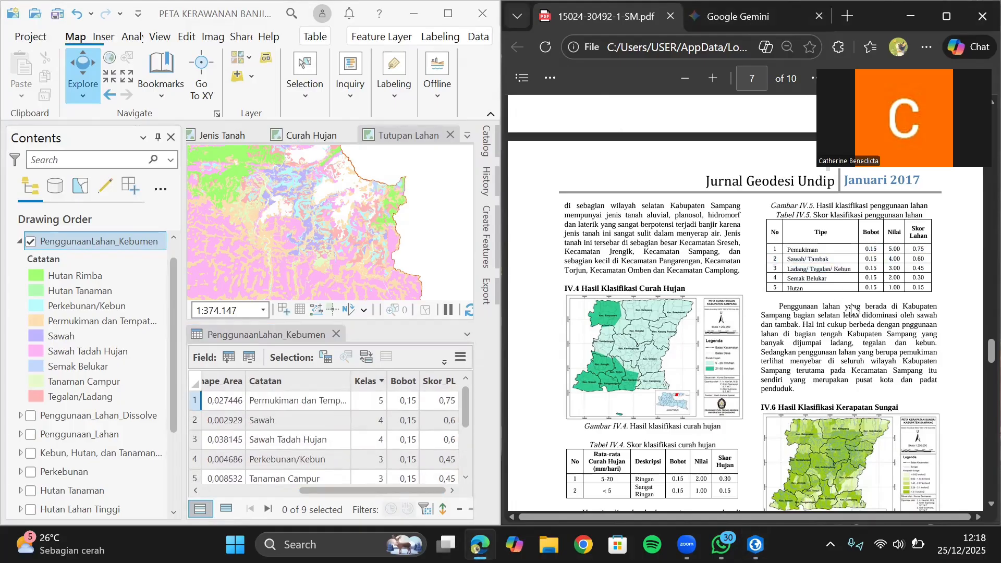
{"action": "left_click", "coordinate": [377, 491]}
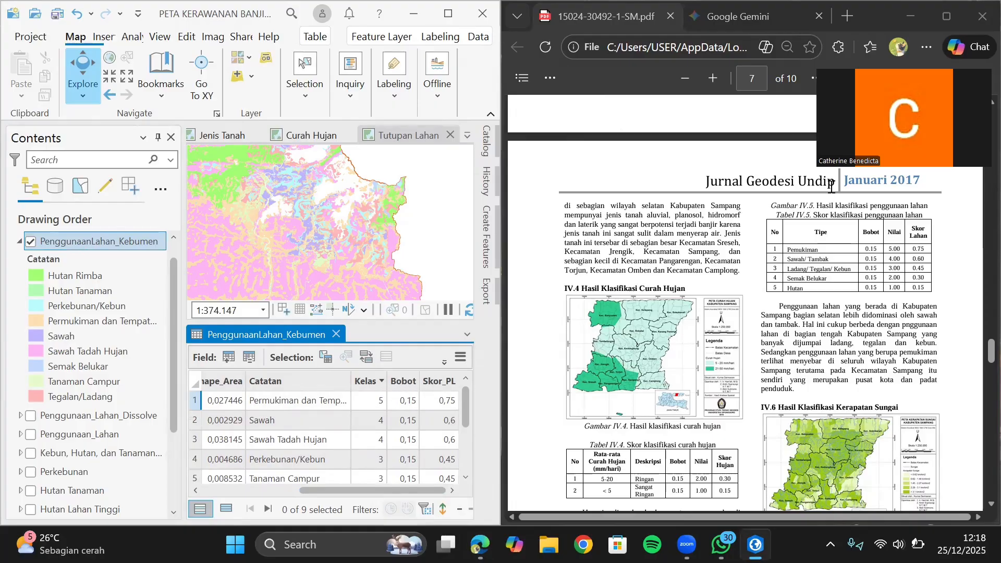
{"action": "left_click", "coordinate": [912, 16]}
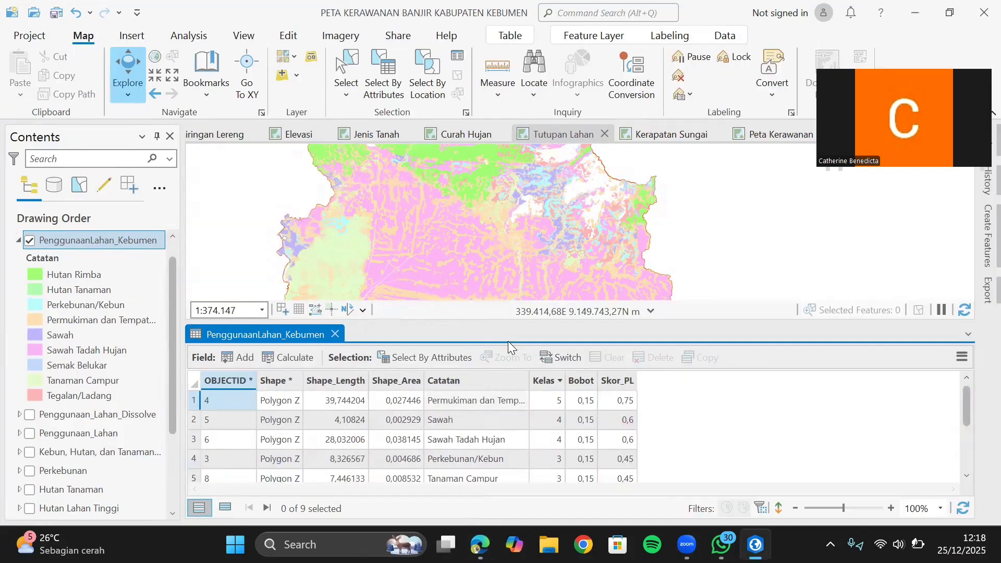
Step: Calculate the Skor_PL field with the expression !Bobot! * !Kelas! and close the attribute table
{"action": "right_click", "coordinate": [614, 380]}
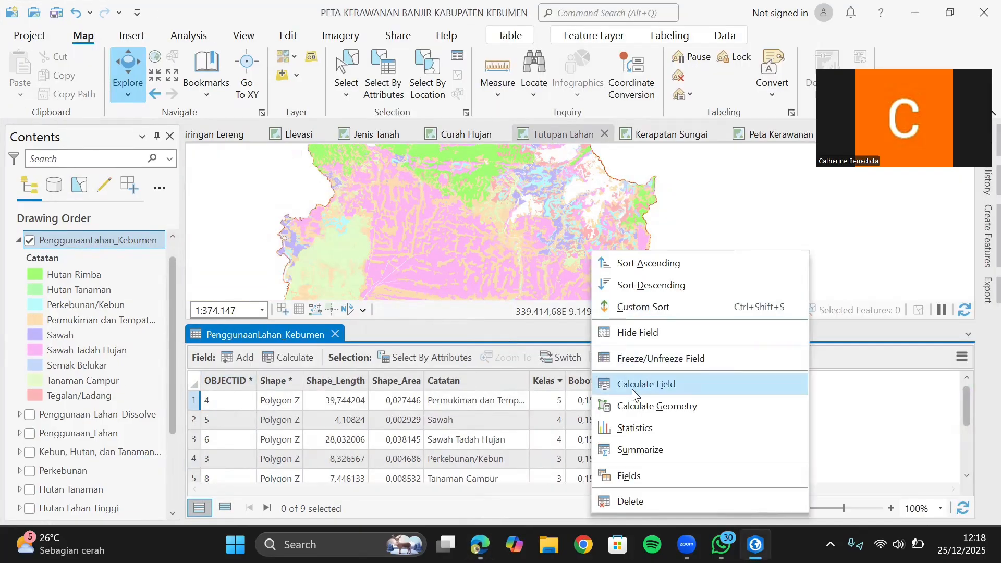
{"action": "left_click", "coordinate": [631, 389]}
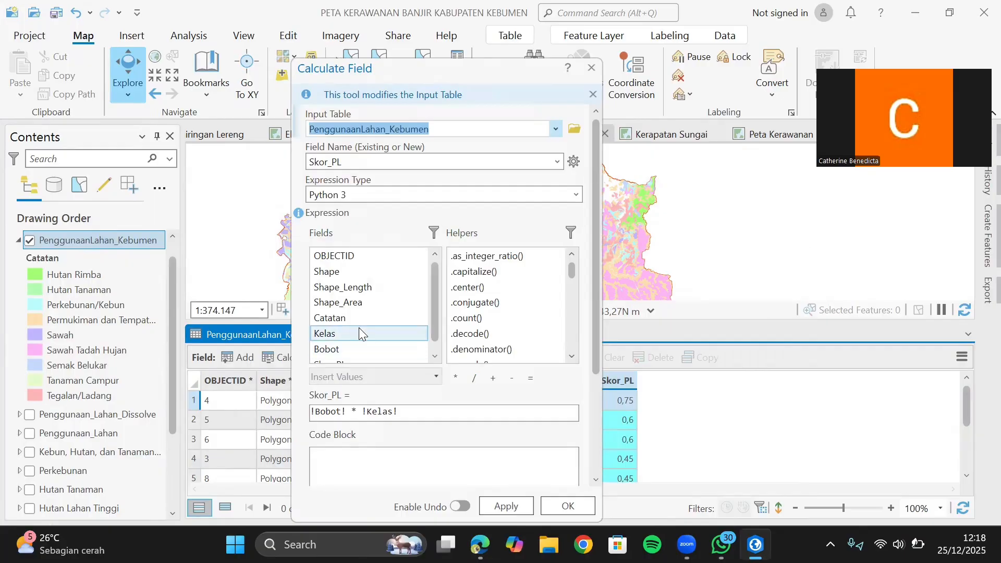
{"action": "scroll", "coordinate": [358, 333], "scroll_direction": "down", "scroll_amount": 1}
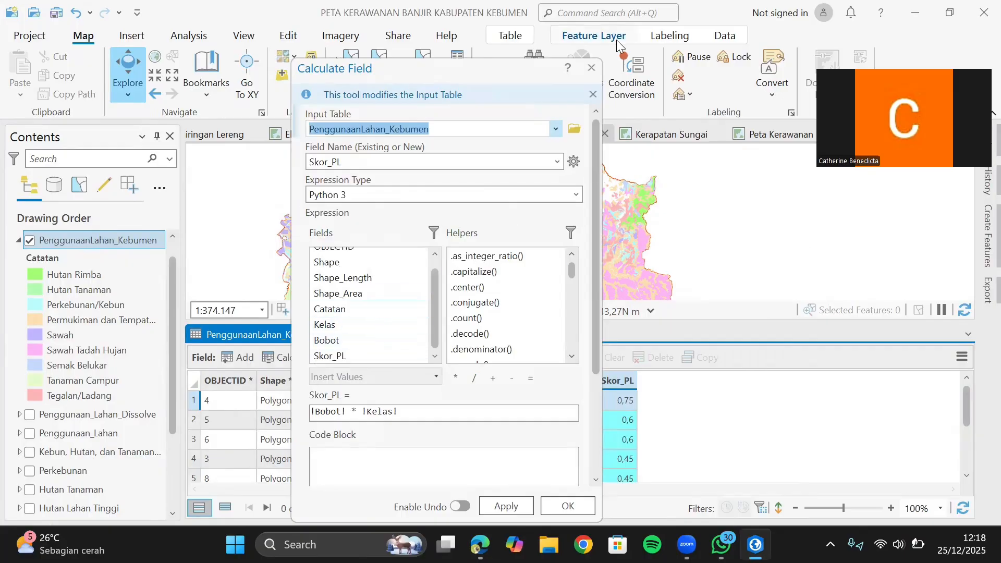
{"action": "left_click", "coordinate": [567, 505]}
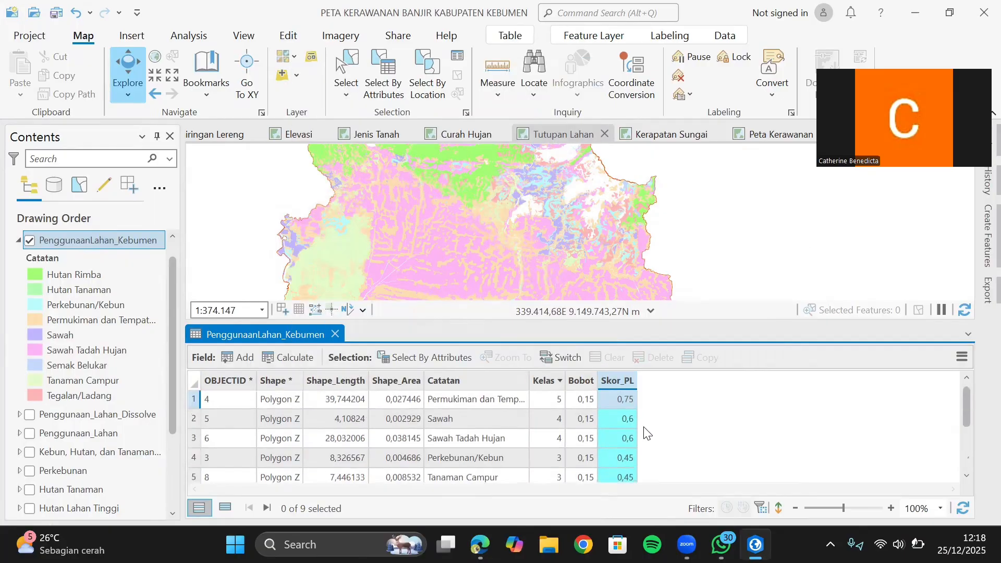
{"action": "left_click", "coordinate": [335, 334]}
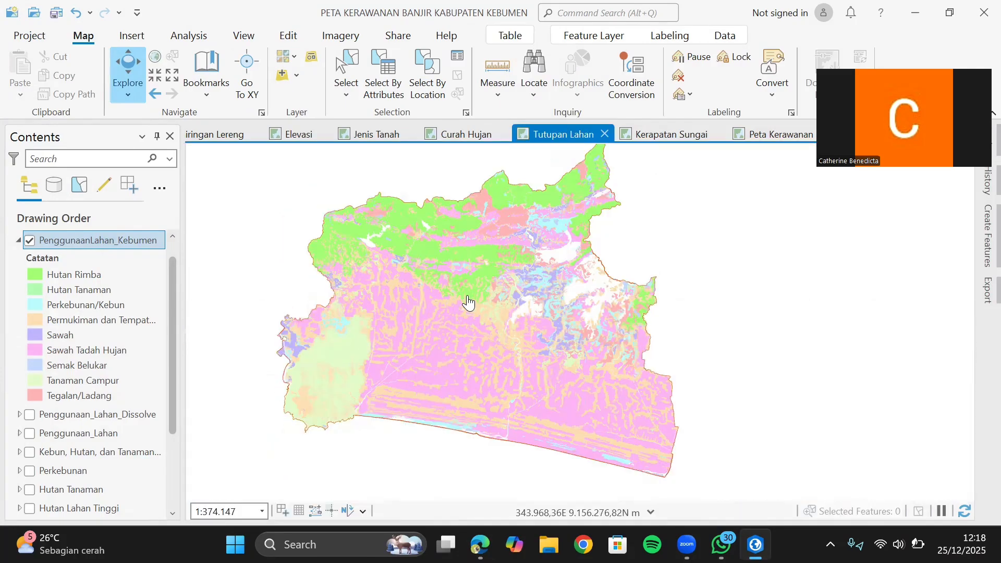
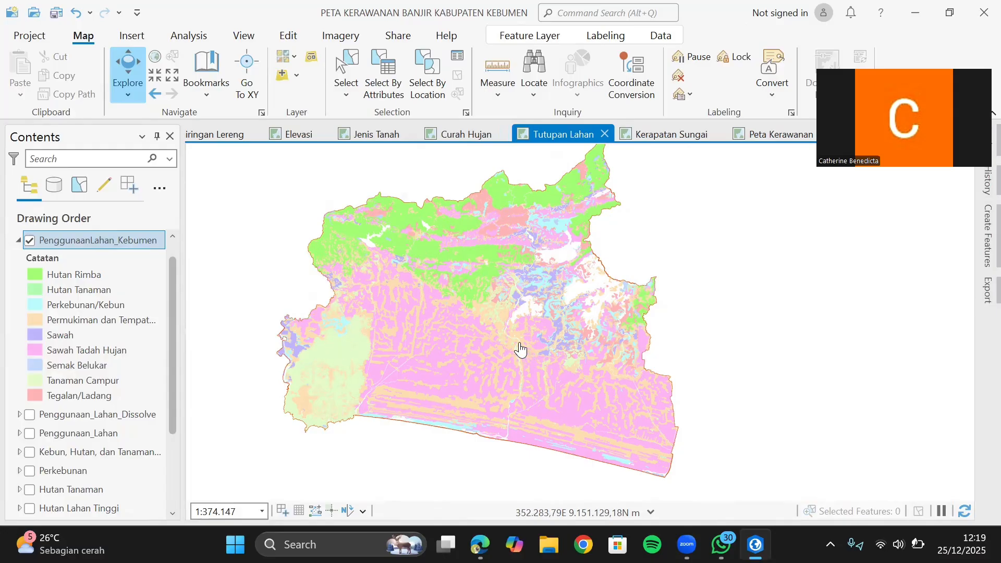
Step: Switch from the land-cover map to the Kerapatan Sungai map
{"action": "scroll", "coordinate": [409, 426], "scroll_direction": "up", "scroll_amount": 3}
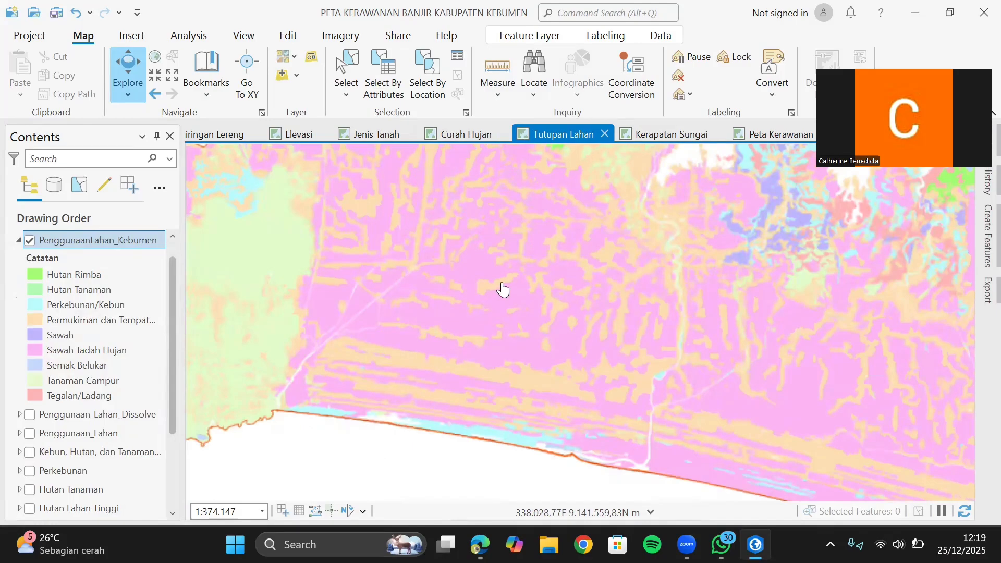
{"action": "scroll", "coordinate": [502, 289], "scroll_direction": "down", "scroll_amount": 3}
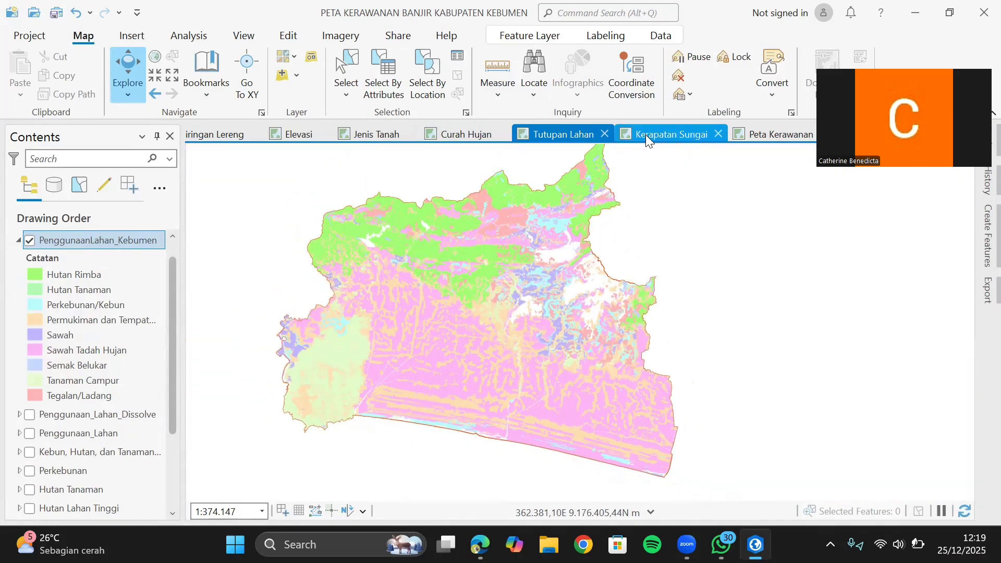
{"action": "left_click", "coordinate": [645, 134]}
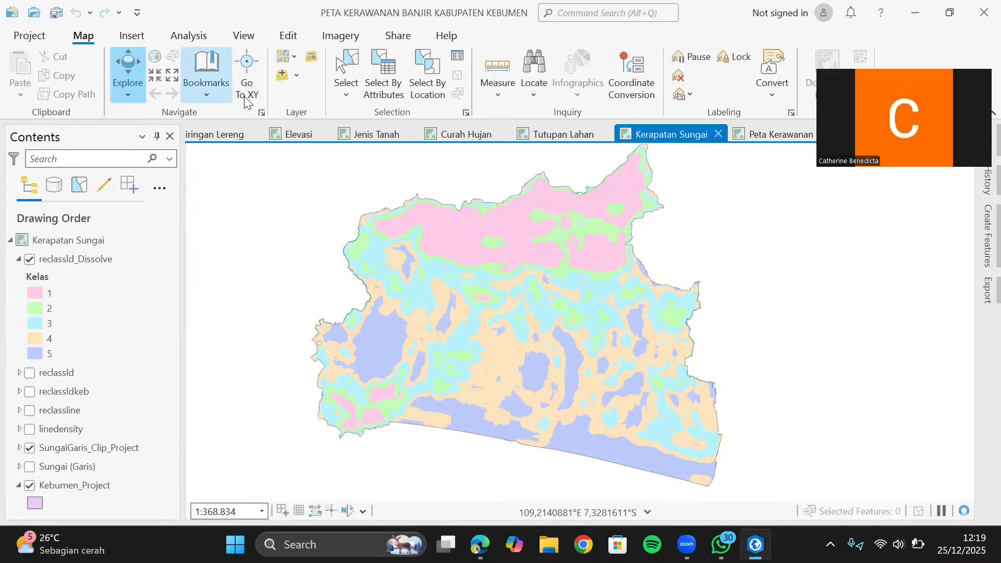
Step: Locate the SUNGAI_LN_25K river line data in the Hidrografi_25K dataset and leave without adding it
{"action": "left_click", "coordinate": [281, 75]}
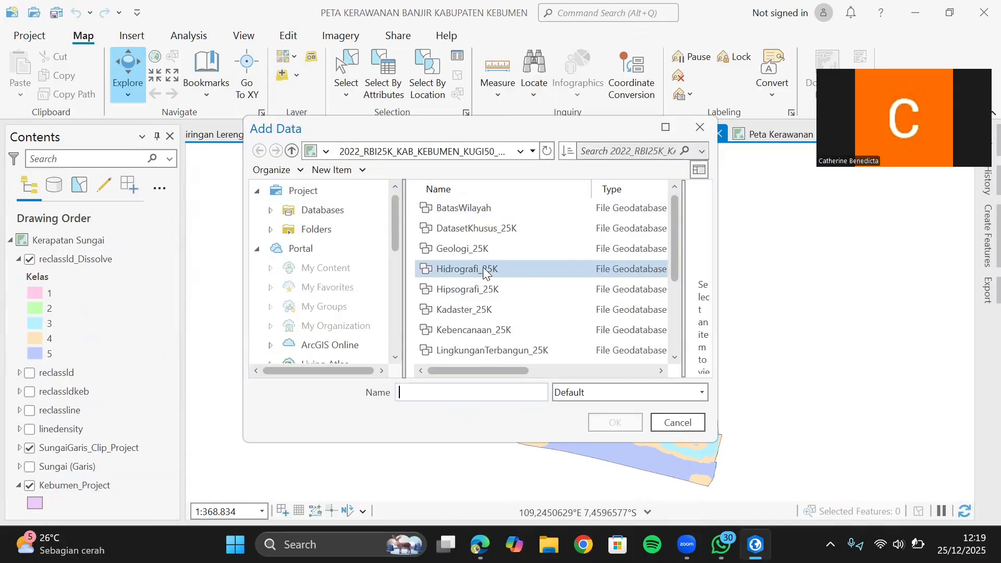
{"action": "double_click", "coordinate": [483, 268]}
{"action": "scroll", "coordinate": [479, 282], "scroll_direction": "down", "scroll_amount": 1}
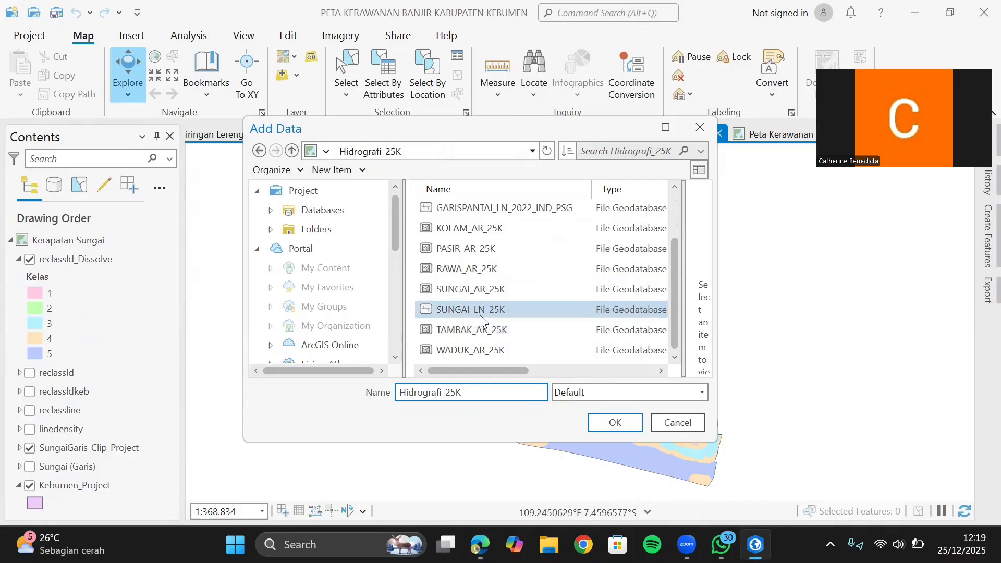
{"action": "left_click", "coordinate": [479, 312]}
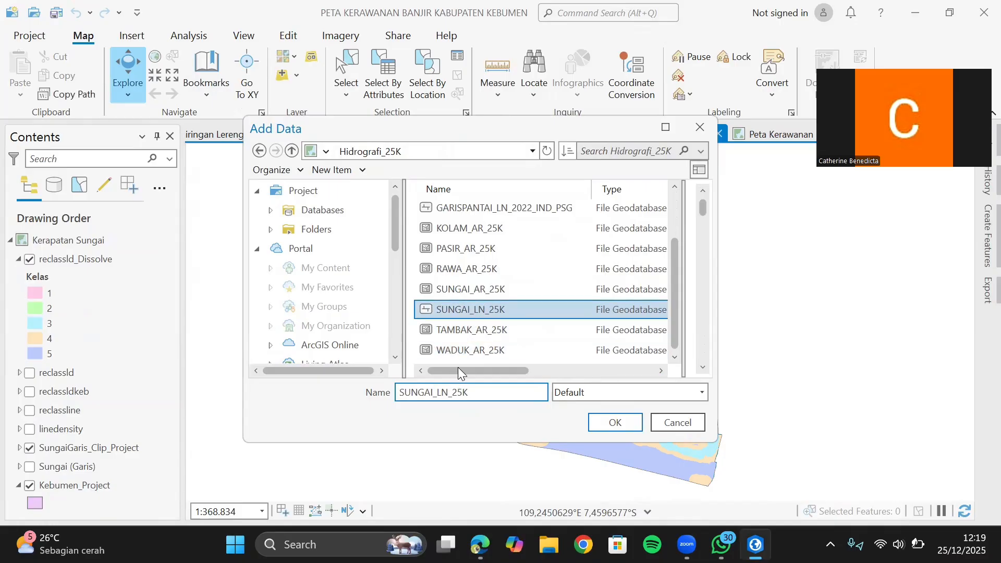
{"action": "left_click_drag", "start_coordinate": [535, 372], "coordinate": [428, 417]}
{"action": "left_click", "coordinate": [700, 127]}
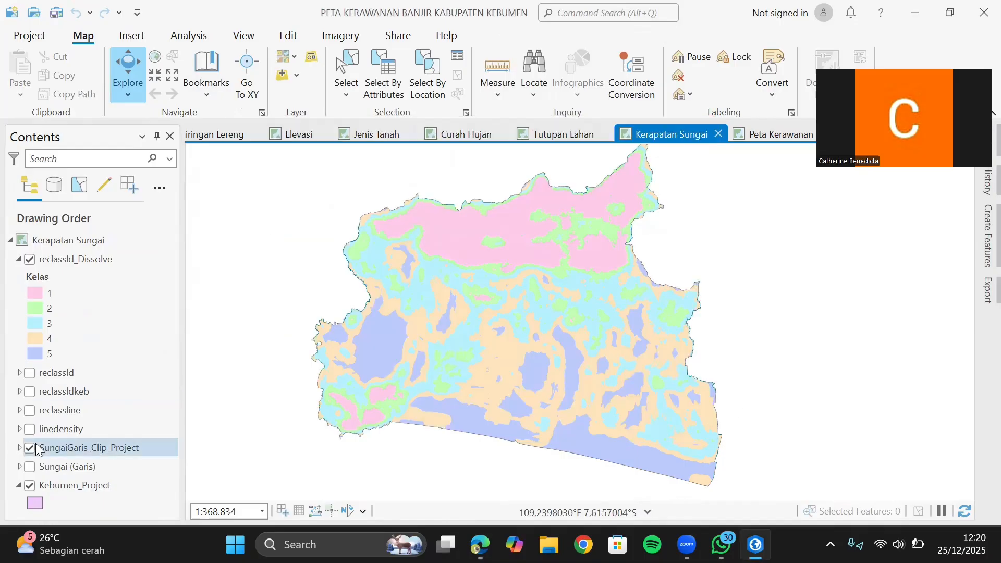
Step: Hide the reclassld_Dissolve layer and briefly show Sungai (Garis) to compare it with the clipped river lines
{"action": "left_click", "coordinate": [26, 467]}
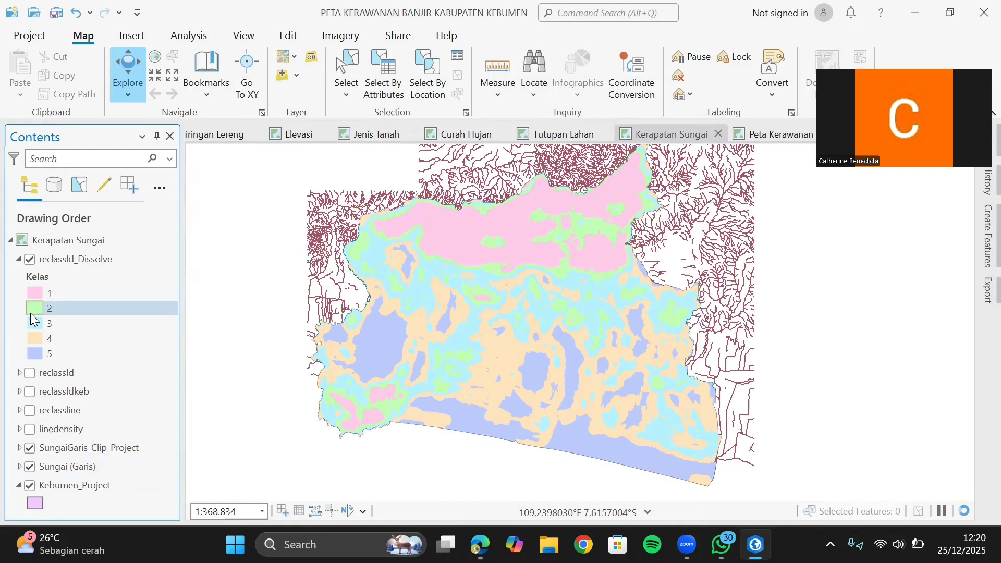
{"action": "left_click", "coordinate": [31, 257]}
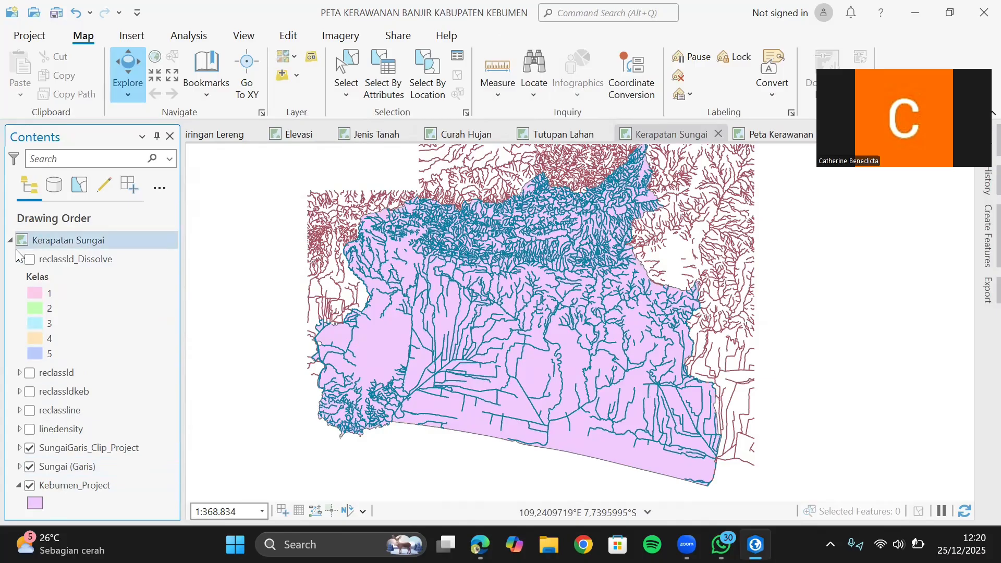
{"action": "left_click", "coordinate": [29, 466]}
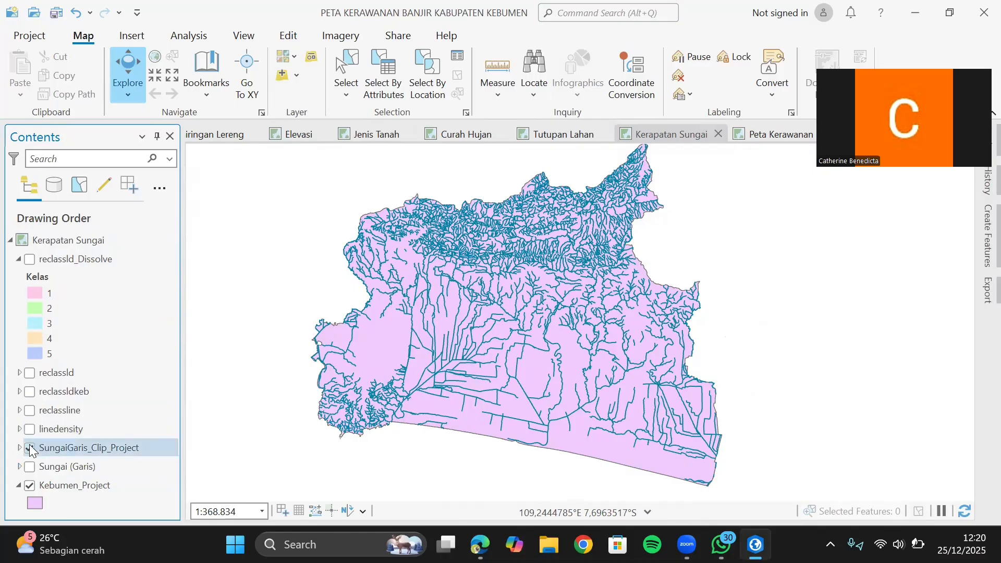
Step: Set up Line Density on SungaiGaris_Clip_Project with an output cell size of 30 and a search radius of 1000, without running it
{"action": "left_click", "coordinate": [600, 12]}
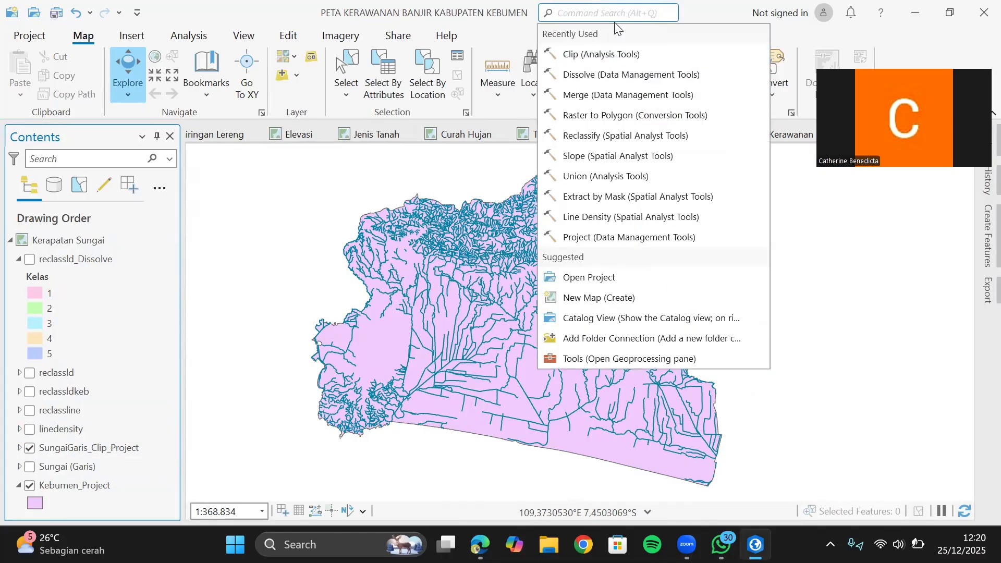
{"action": "left_click", "coordinate": [574, 217]}
{"action": "left_click", "coordinate": [939, 225]}
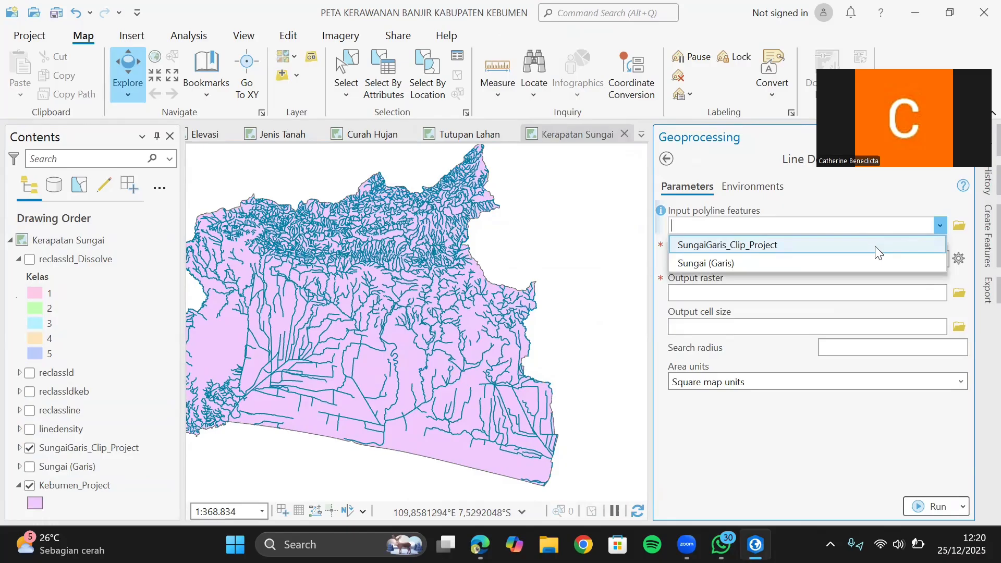
{"action": "left_click", "coordinate": [875, 246]}
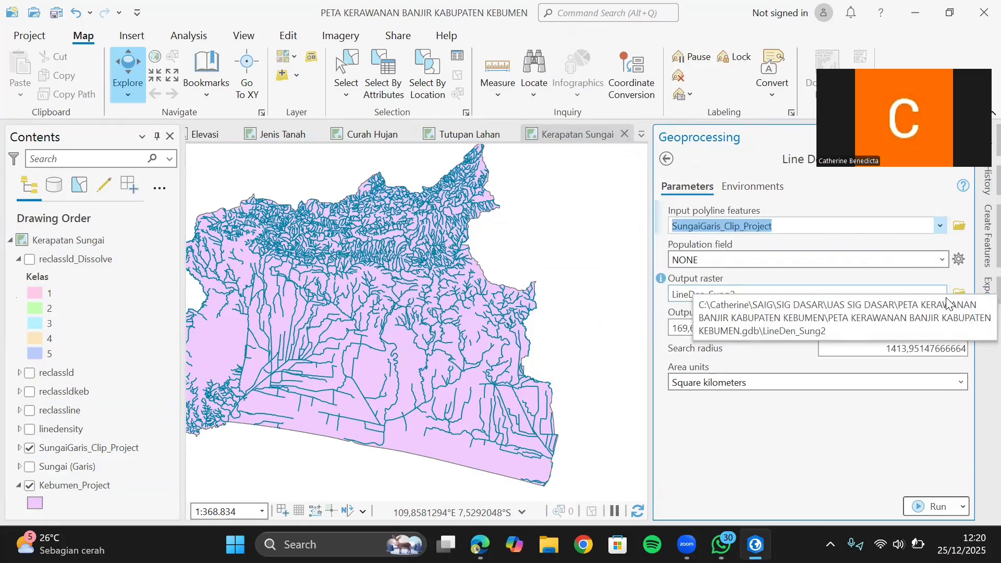
{"action": "left_click", "coordinate": [808, 328]}
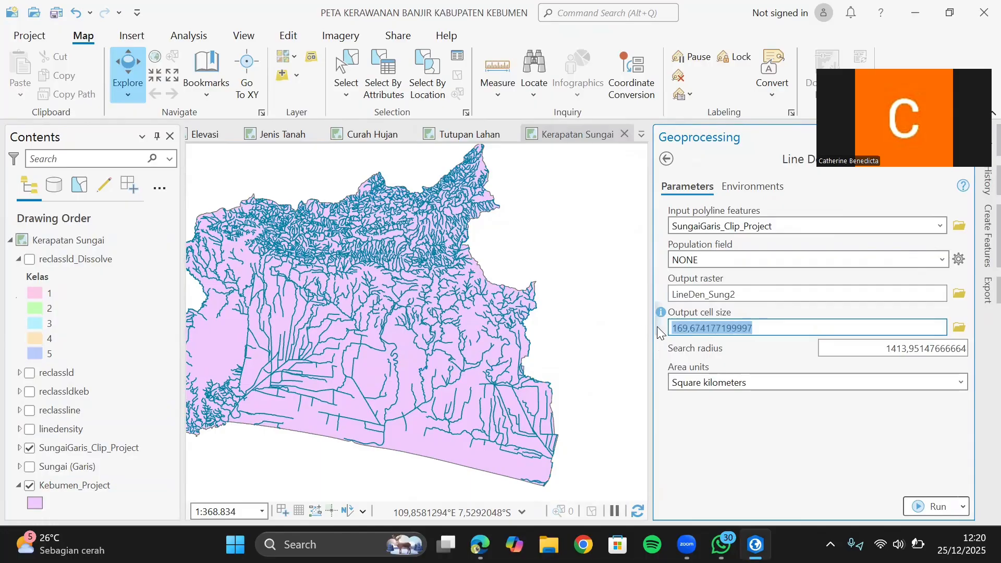
{"action": "type", "text": "30"}
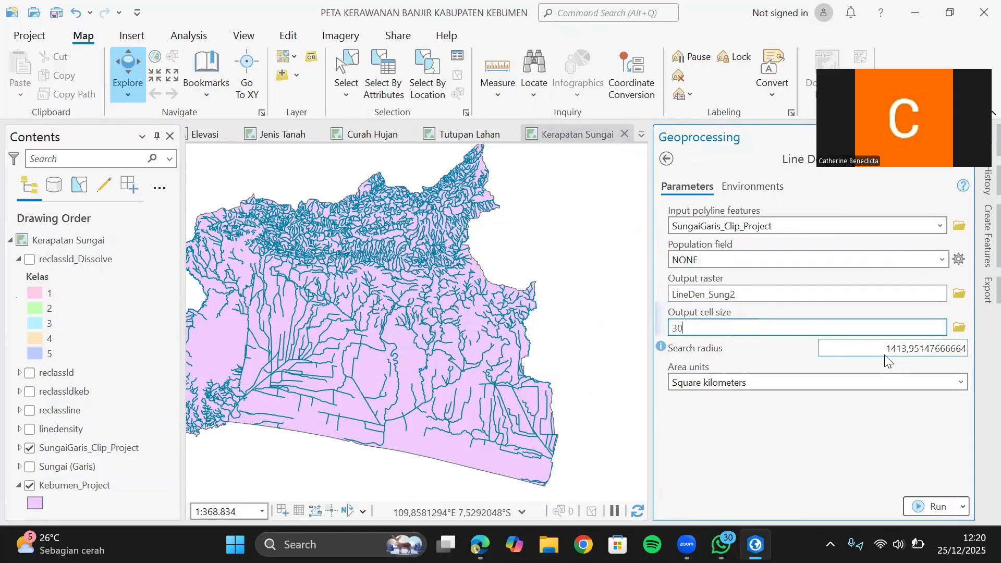
{"action": "left_click", "coordinate": [898, 352]}
{"action": "double_click", "coordinate": [898, 352]}
{"action": "type", "text": "1000"}
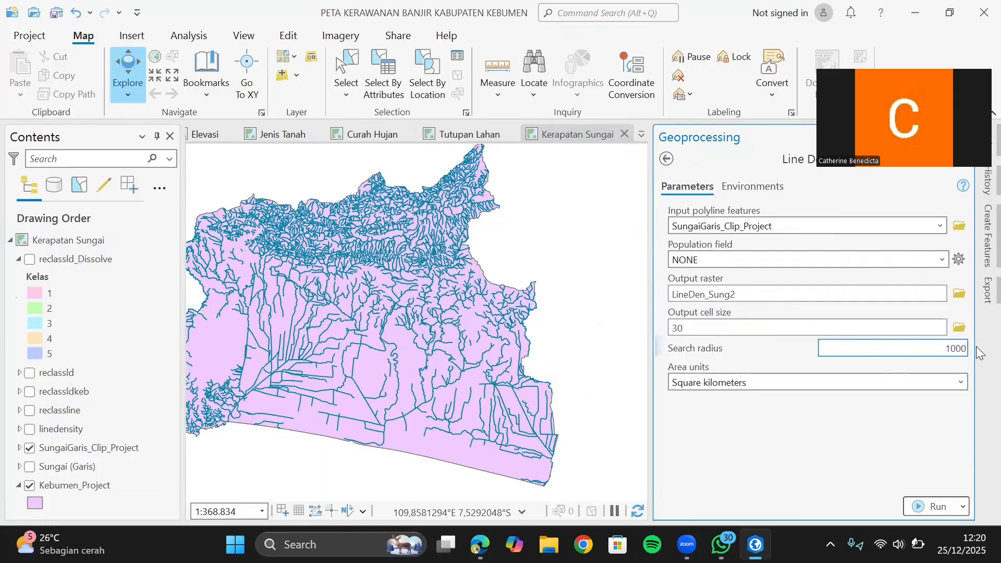
{"action": "left_click", "coordinate": [720, 469]}
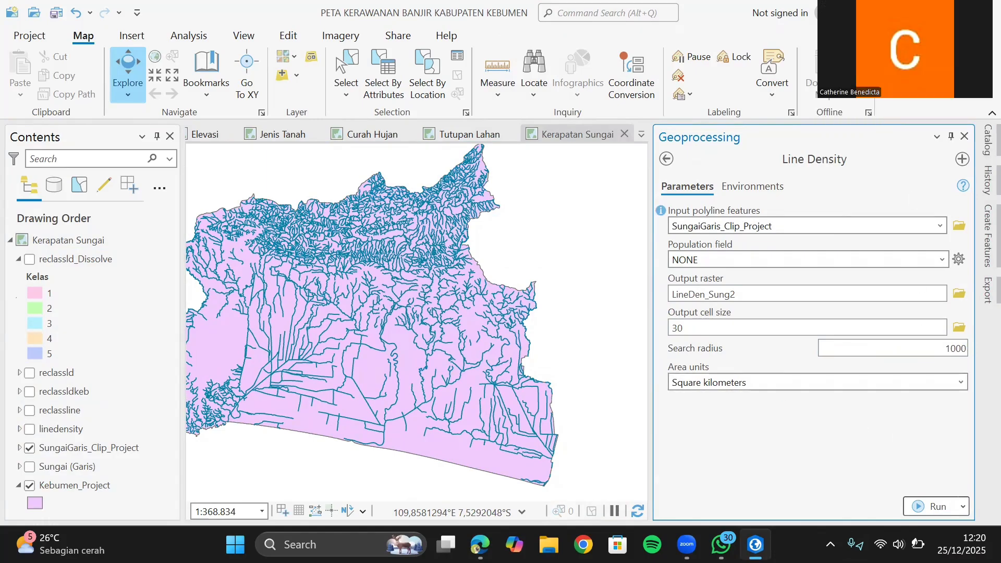
Step: Display the linedensity raster and hide the SungaiGaris_Clip_Project layer
{"action": "left_click", "coordinate": [23, 448]}
{"action": "left_click", "coordinate": [29, 428]}
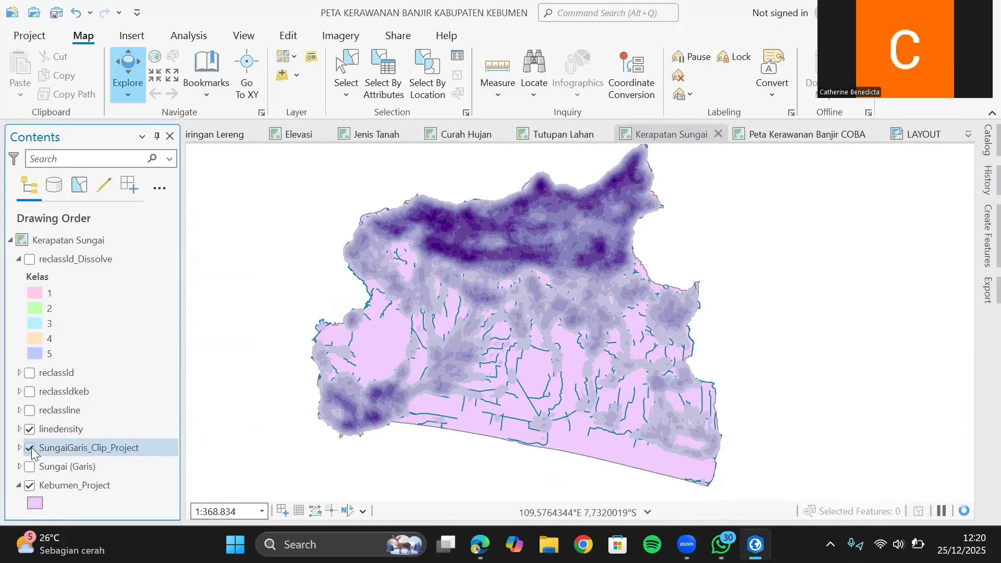
{"action": "left_click", "coordinate": [30, 447]}
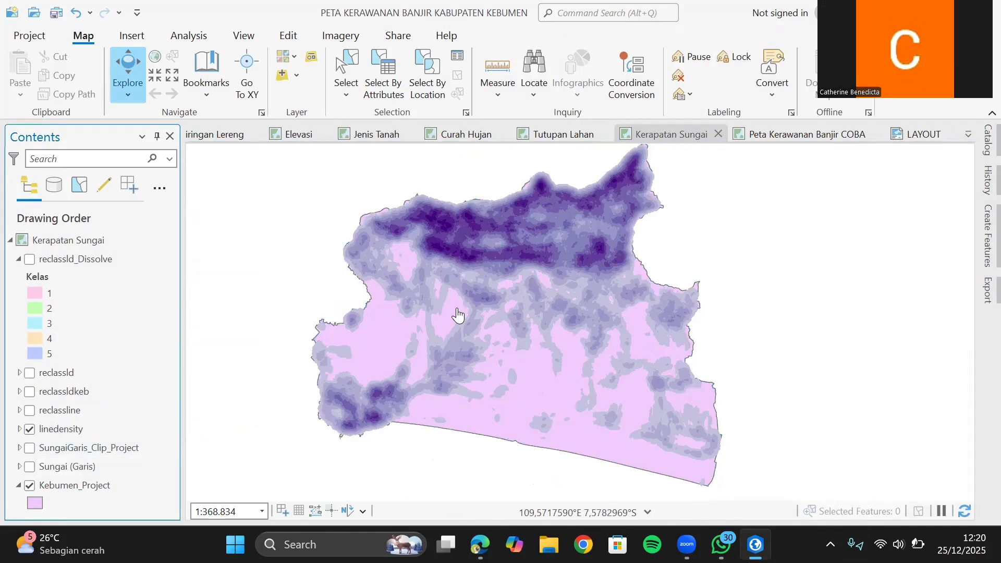
{"action": "left_click", "coordinate": [28, 414]}
Step: Open the Spatial Analyst Reclassify tool and choose linedensity as the input raster
{"action": "left_click", "coordinate": [581, 12]}
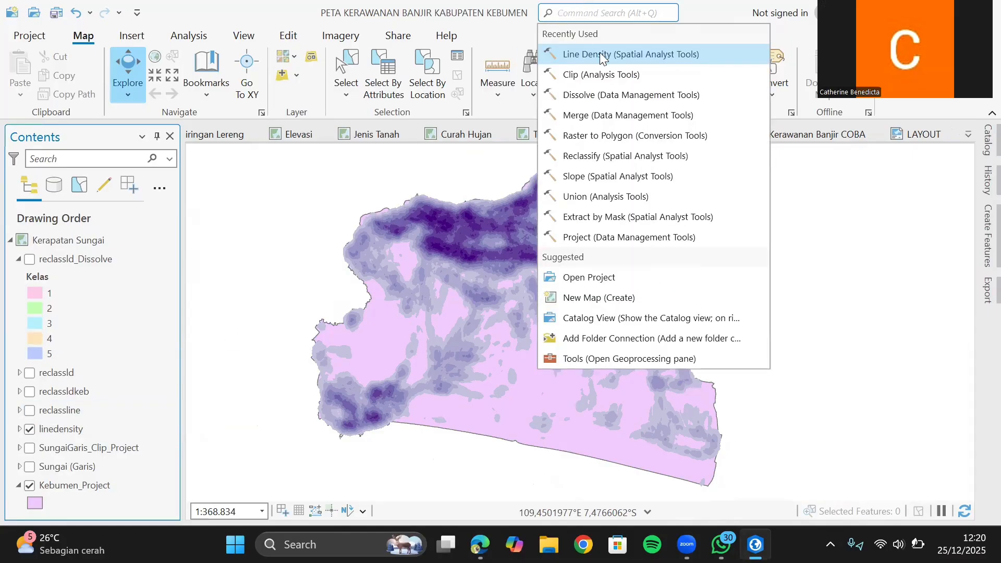
{"action": "type", "text": "rec"}
{"action": "key", "text": "Escape"}
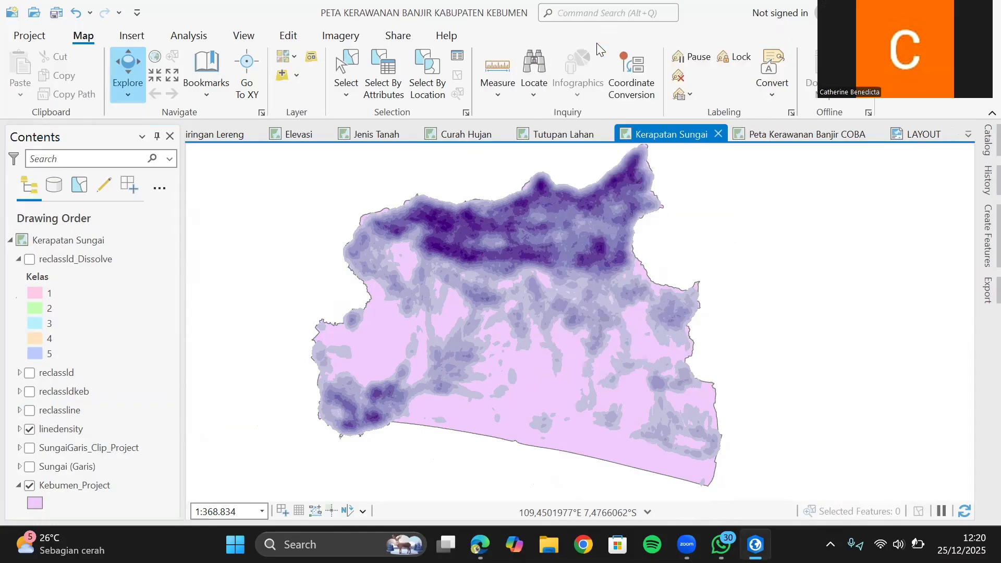
{"action": "left_click", "coordinate": [593, 14]}
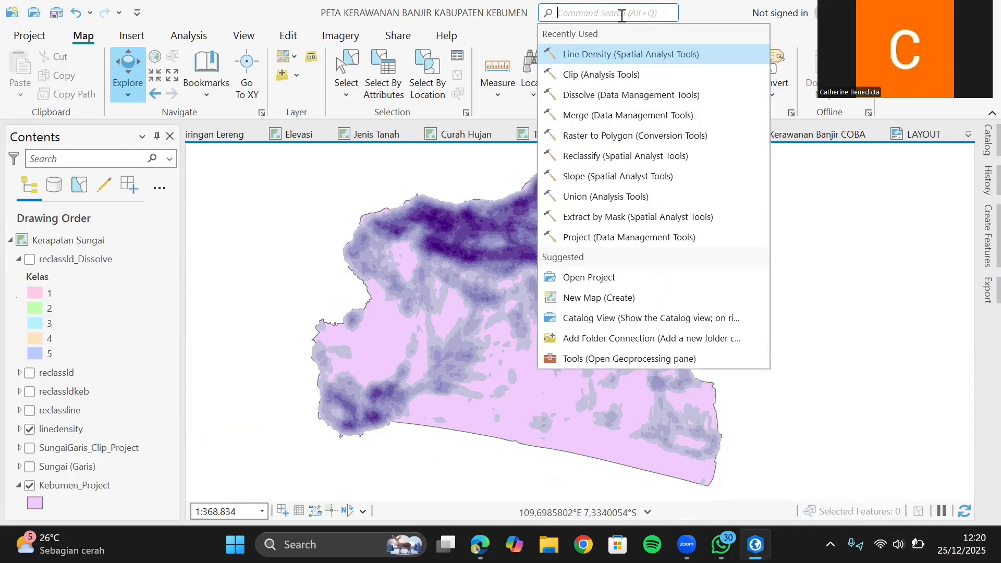
{"action": "type", "text": "reclassify"}
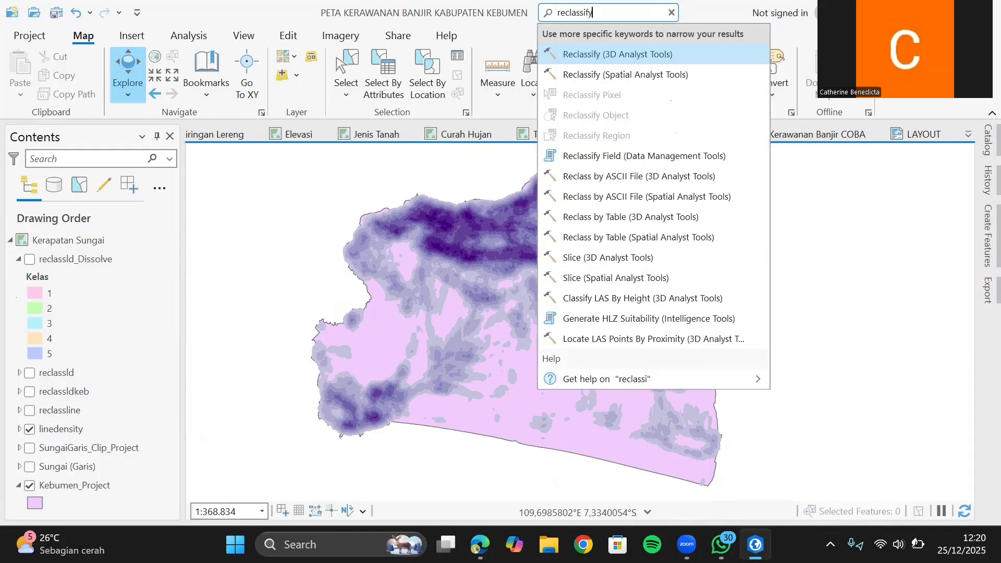
{"action": "left_click", "coordinate": [589, 74]}
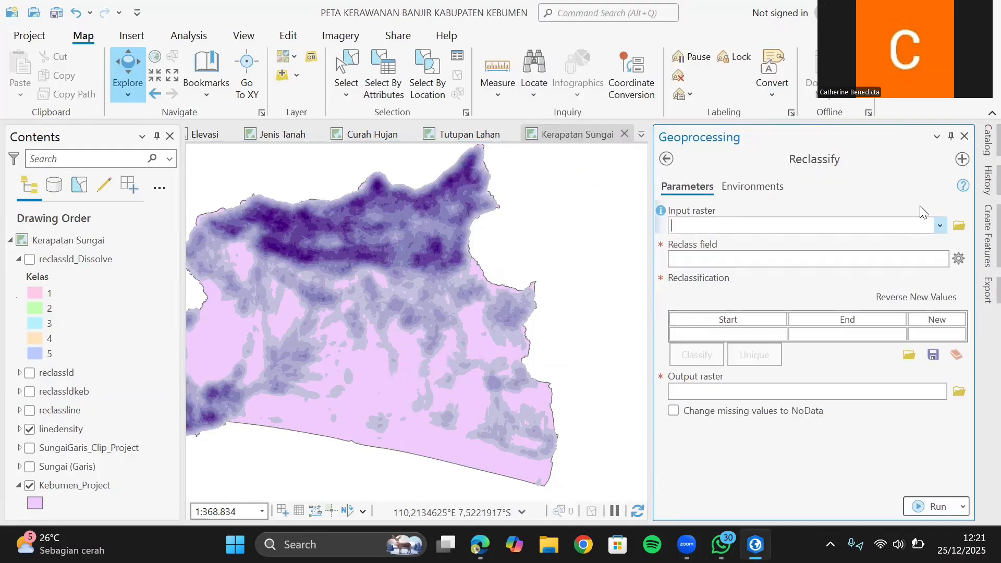
{"action": "left_click", "coordinate": [939, 227]}
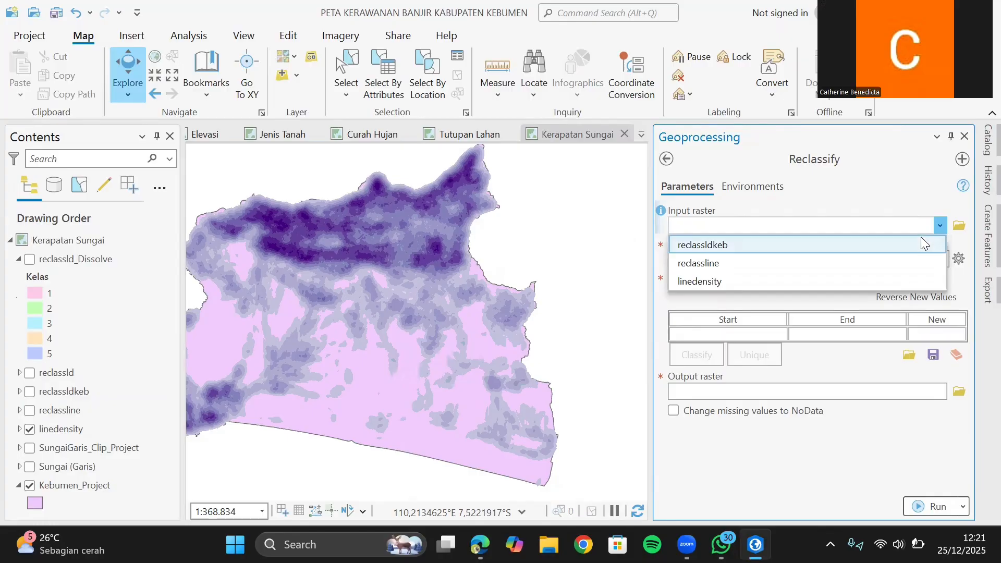
{"action": "left_click", "coordinate": [881, 283]}
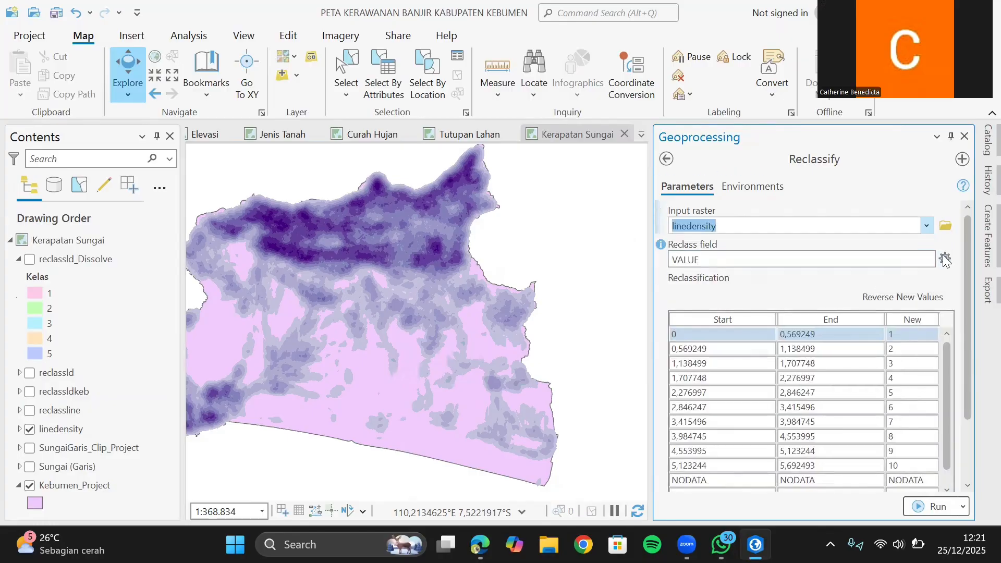
Step: Open the reclassification's class-break settings and consult the river-density scoring table, Tabel IV.6, in the journal PDF
{"action": "scroll", "coordinate": [743, 447], "scroll_direction": "down", "scroll_amount": 2}
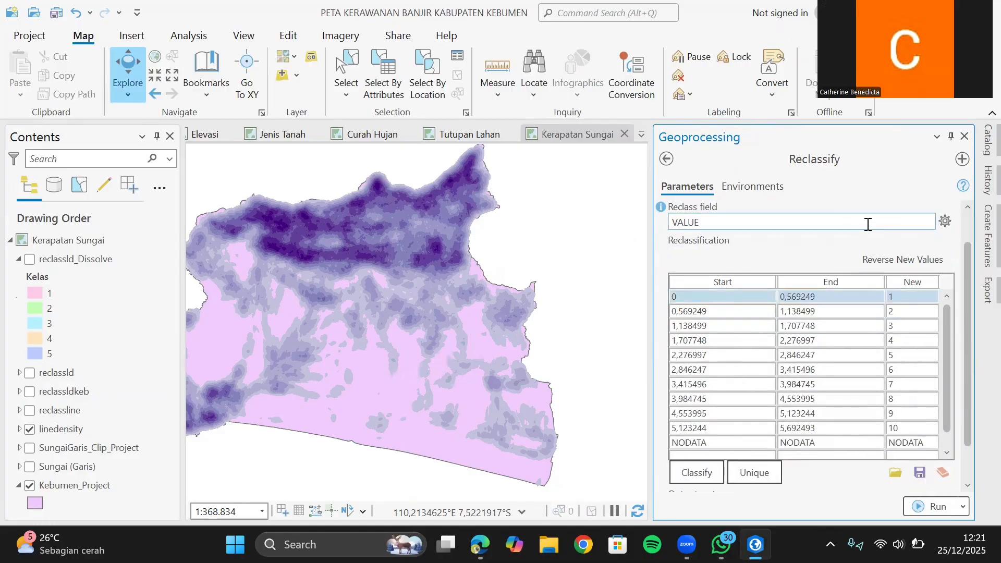
{"action": "scroll", "coordinate": [733, 420], "scroll_direction": "down", "scroll_amount": 1}
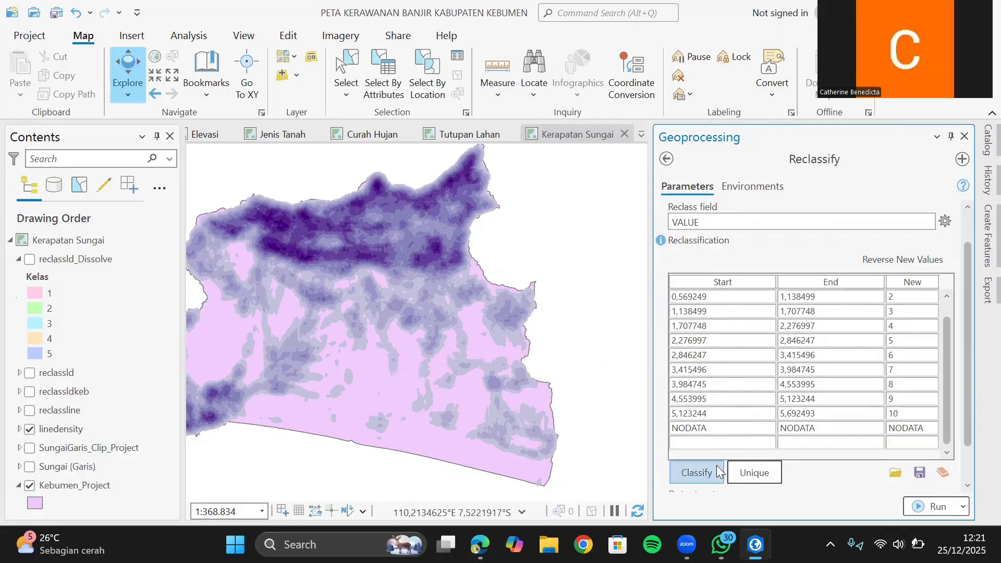
{"action": "left_click", "coordinate": [715, 466]}
{"action": "mouse_move", "coordinate": [478, 544]}
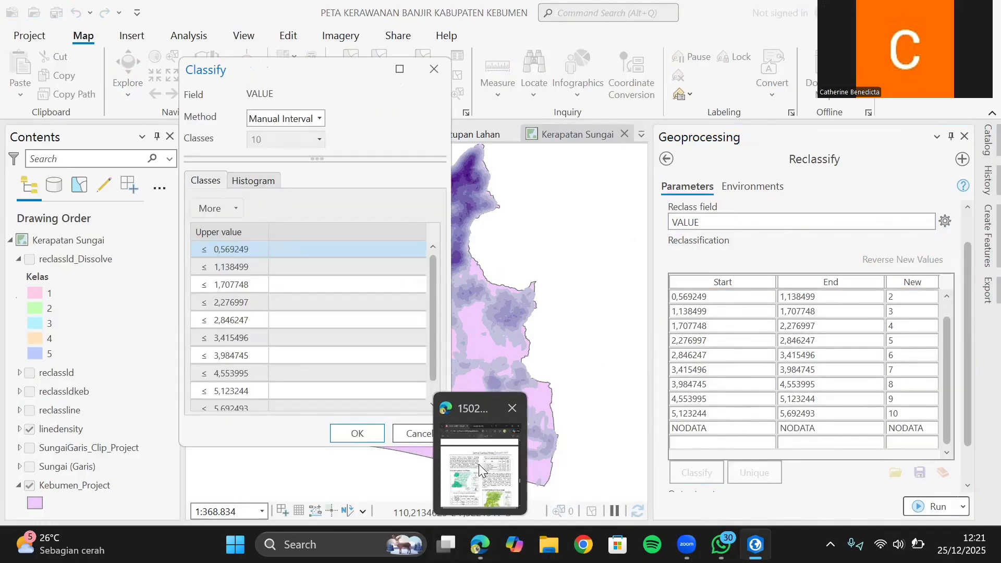
{"action": "left_click", "coordinate": [479, 464]}
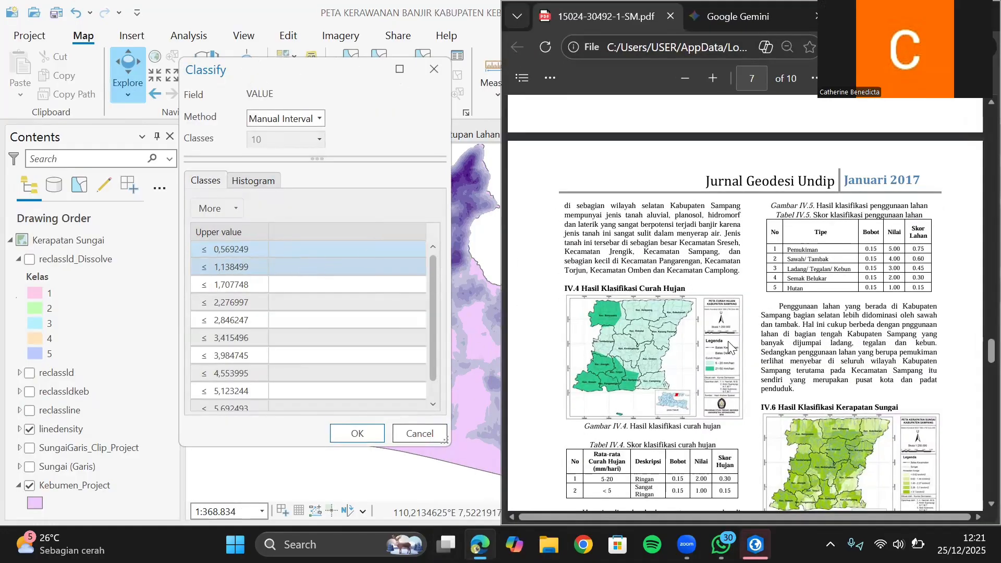
{"action": "scroll", "coordinate": [758, 383], "scroll_direction": "down", "scroll_amount": 5}
{"action": "scroll", "coordinate": [762, 384], "scroll_direction": "down", "scroll_amount": 5}
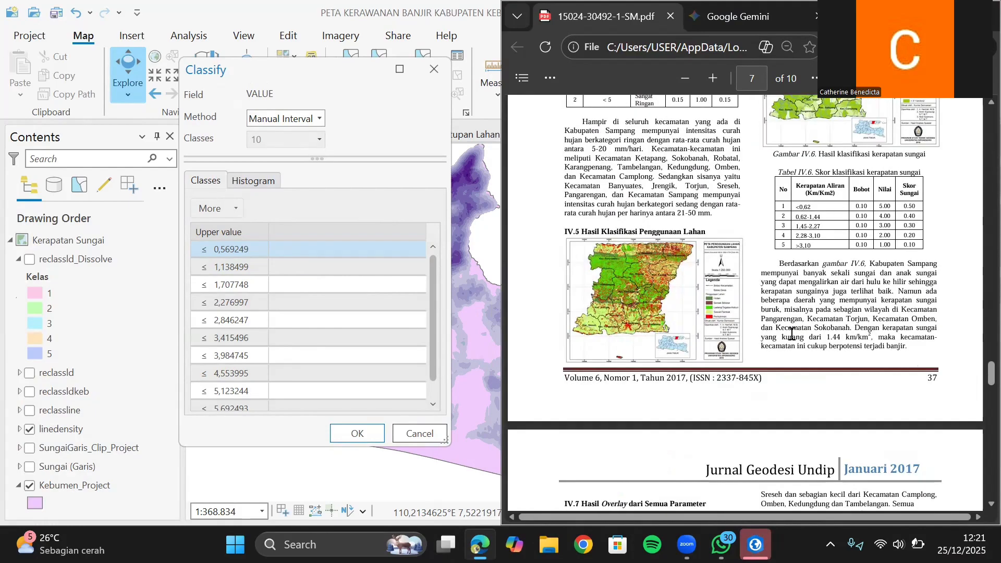
{"action": "scroll", "coordinate": [792, 336], "scroll_direction": "up", "scroll_amount": 5}
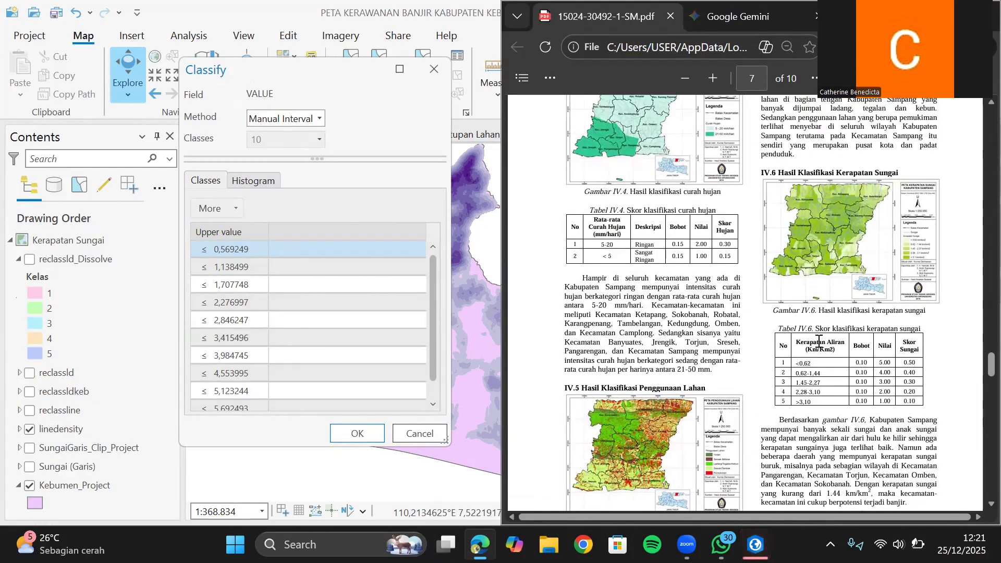
Step: Set the upper value of the first density class to 0,62
{"action": "left_click", "coordinate": [230, 246]}
{"action": "left_click", "coordinate": [230, 245]}
{"action": "type", "text": "0"}
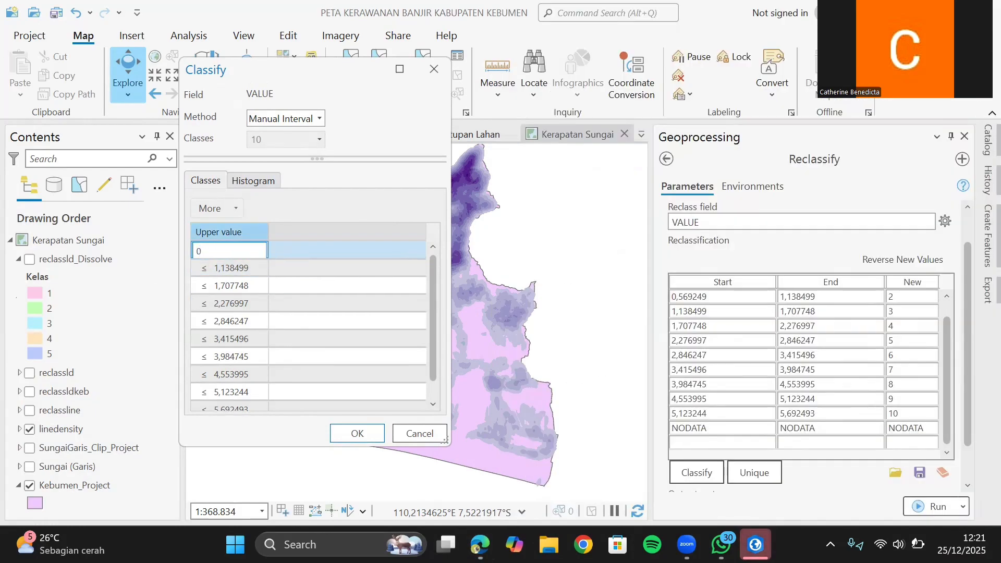
{"action": "type", "text": ",62"}
{"action": "key", "text": "Return"}
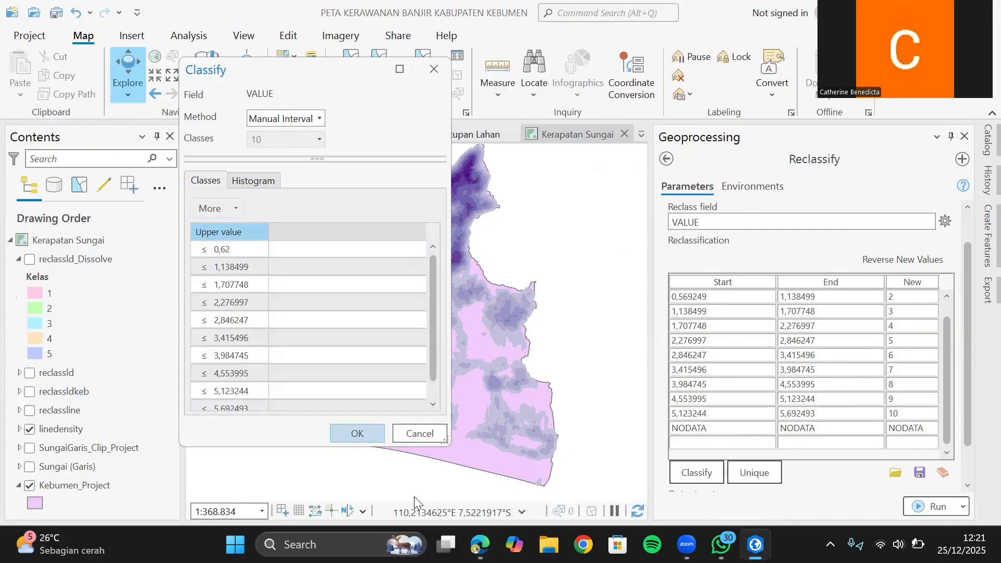
Step: Consult the river-density table in the journal PDF and remove the 3,415496 and 2,276997 breaks from the linedensity classification
{"action": "left_click", "coordinate": [479, 544]}
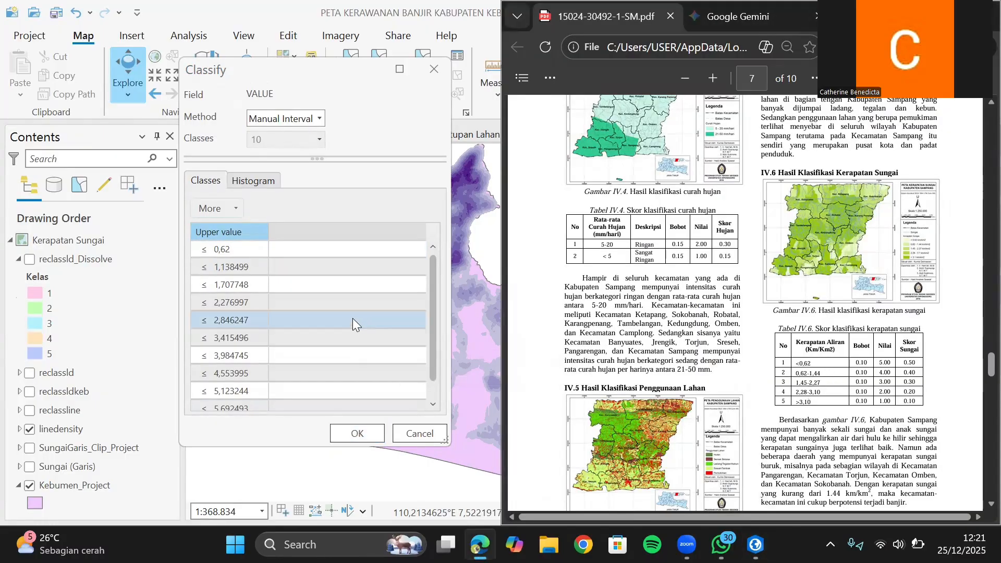
{"action": "left_click", "coordinate": [322, 288]}
{"action": "left_click", "coordinate": [322, 296]}
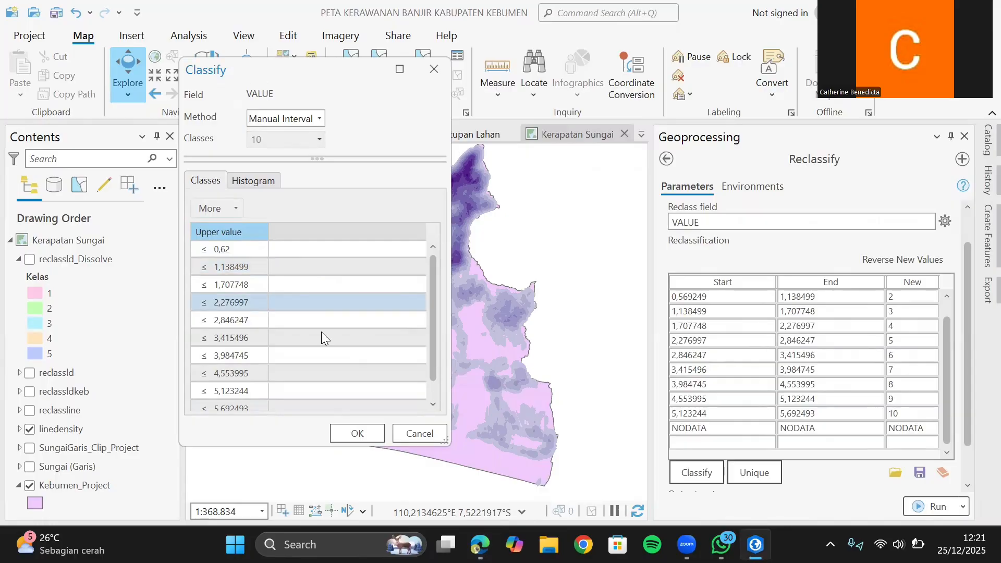
{"action": "left_click", "coordinate": [266, 334]}
{"action": "right_click", "coordinate": [298, 329]}
{"action": "left_click", "coordinate": [357, 454]}
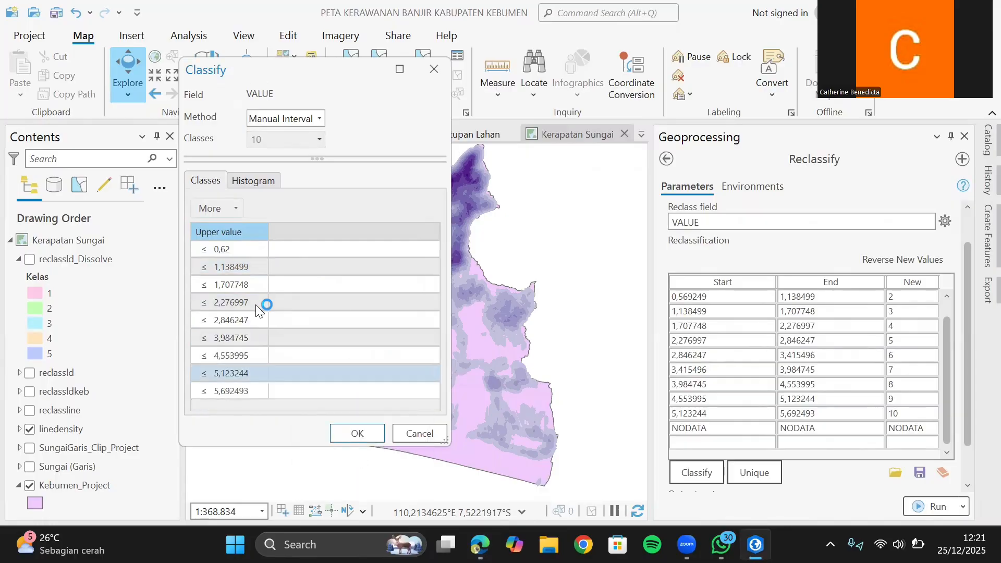
{"action": "left_click", "coordinate": [255, 304]}
{"action": "right_click", "coordinate": [292, 308]}
{"action": "left_click", "coordinate": [286, 309]}
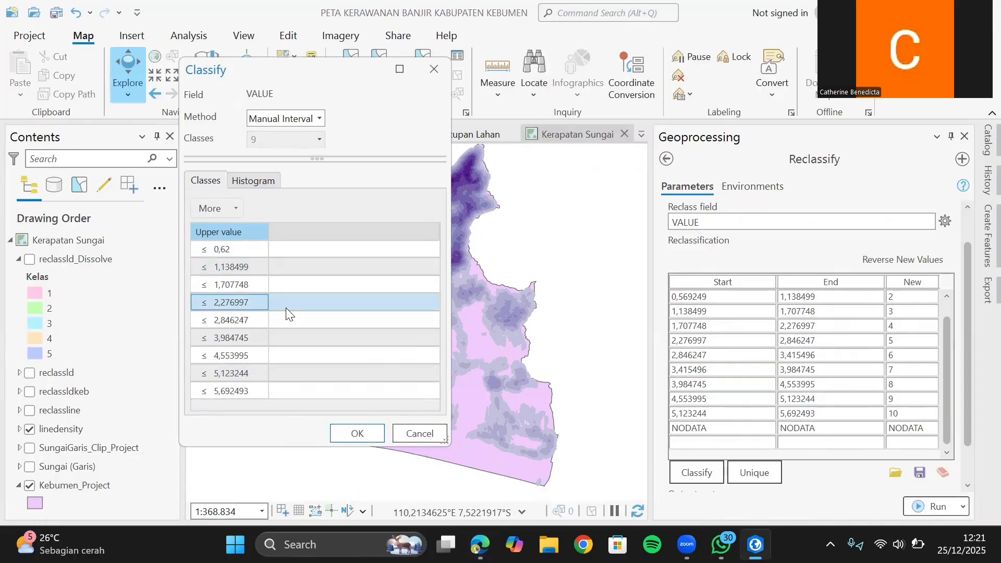
{"action": "right_click", "coordinate": [290, 309]}
{"action": "left_click", "coordinate": [336, 431]}
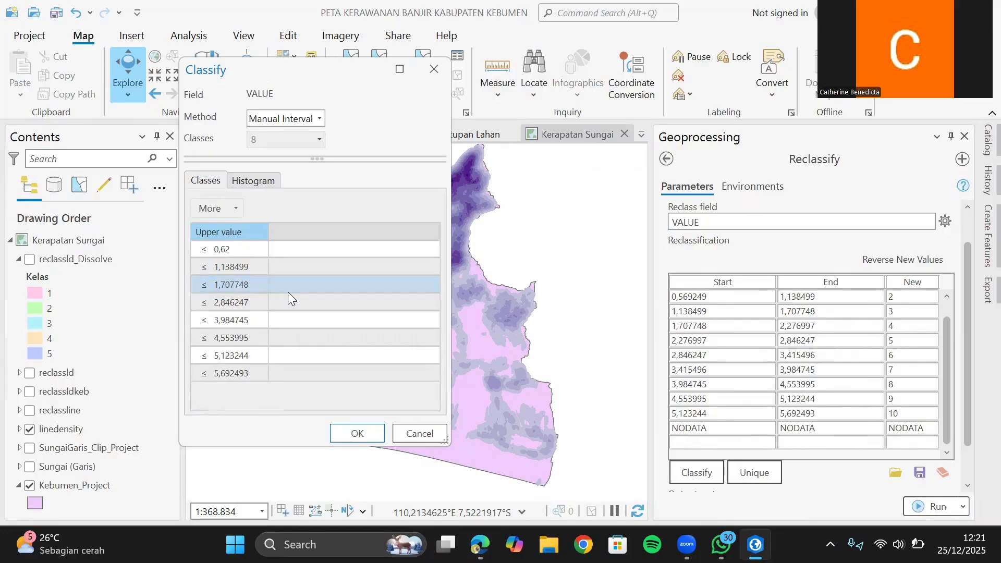
Step: Remove the 4,553995, 1,707748 and 2,846247 breaks so that the classification has five classes
{"action": "right_click", "coordinate": [287, 292]}
{"action": "left_click", "coordinate": [250, 337]}
{"action": "right_click", "coordinate": [268, 328]}
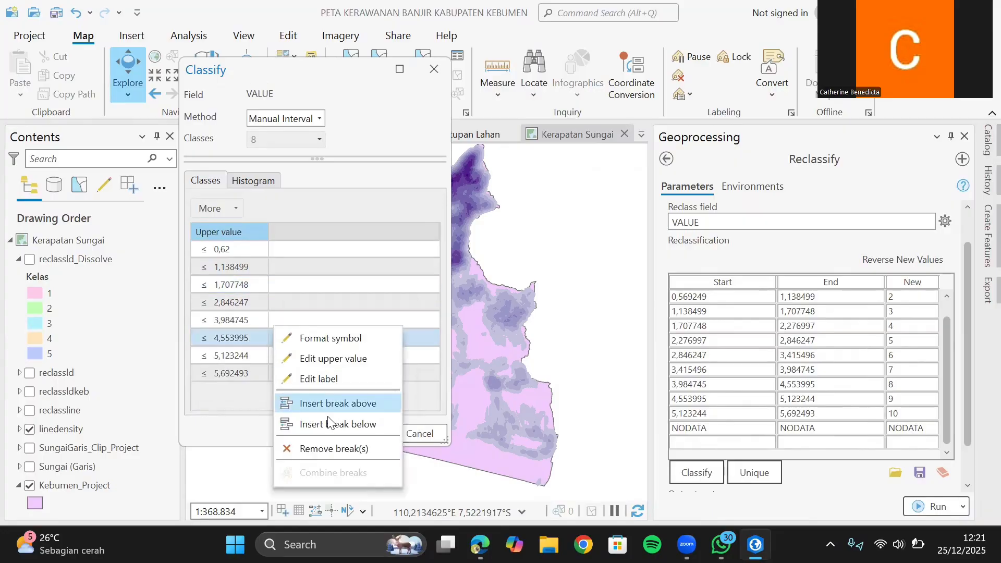
{"action": "left_click", "coordinate": [317, 443]}
{"action": "left_click", "coordinate": [247, 282]}
{"action": "right_click", "coordinate": [247, 282]}
{"action": "left_click", "coordinate": [300, 404]}
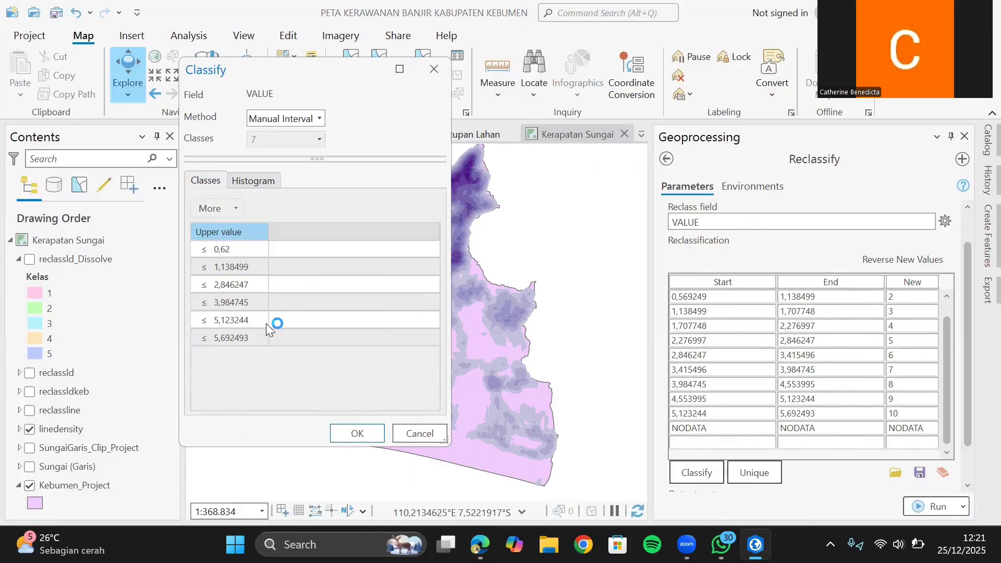
{"action": "left_click", "coordinate": [242, 289]}
{"action": "right_click", "coordinate": [243, 293]}
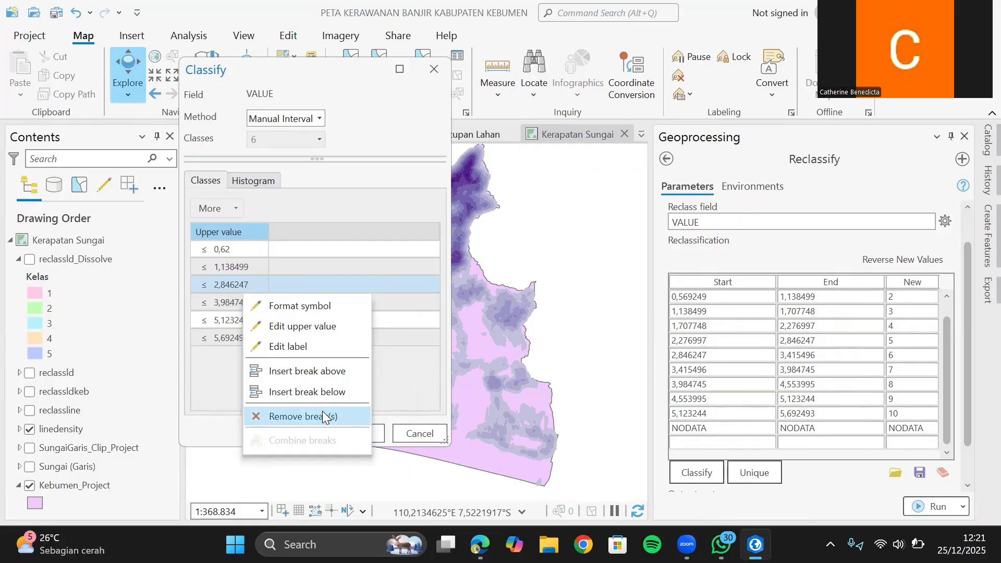
{"action": "left_click", "coordinate": [319, 415]}
{"action": "left_click", "coordinate": [256, 284]}
{"action": "right_click", "coordinate": [255, 284]}
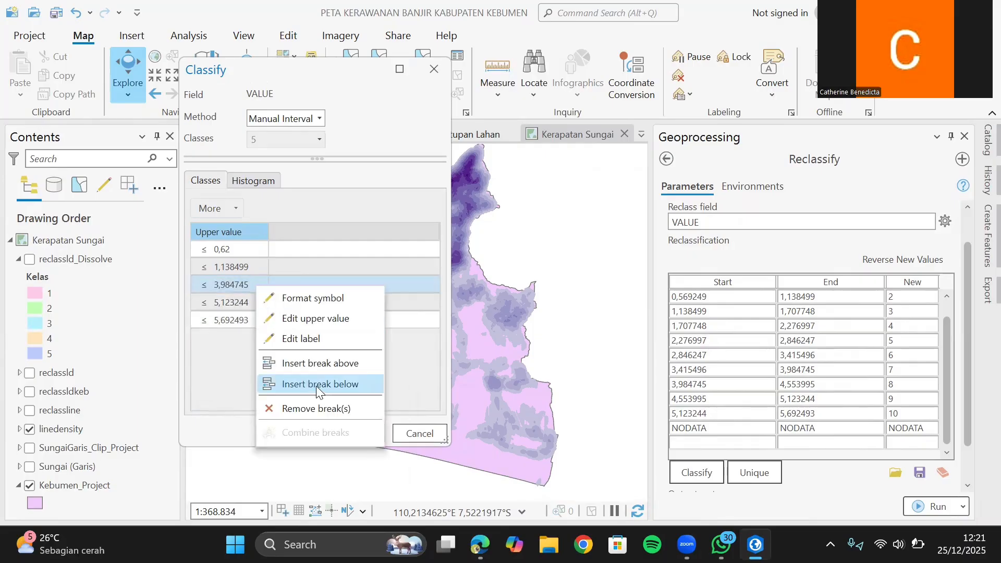
{"action": "left_click", "coordinate": [389, 247]}
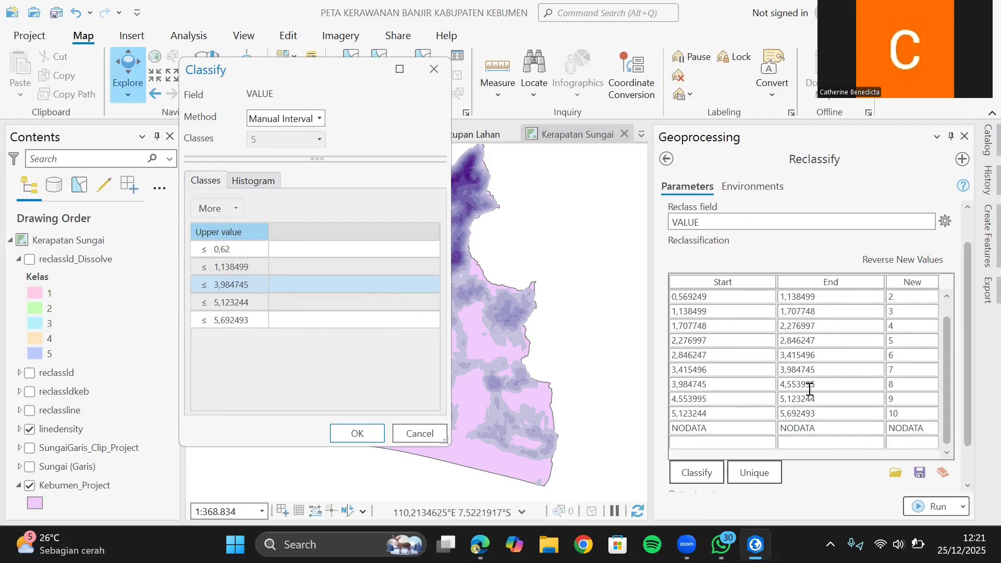
Step: Check Tabel IV.6 in the journal PDF and set the upper value of the second density class to 1,44
{"action": "key", "text": "alt+Tab"}
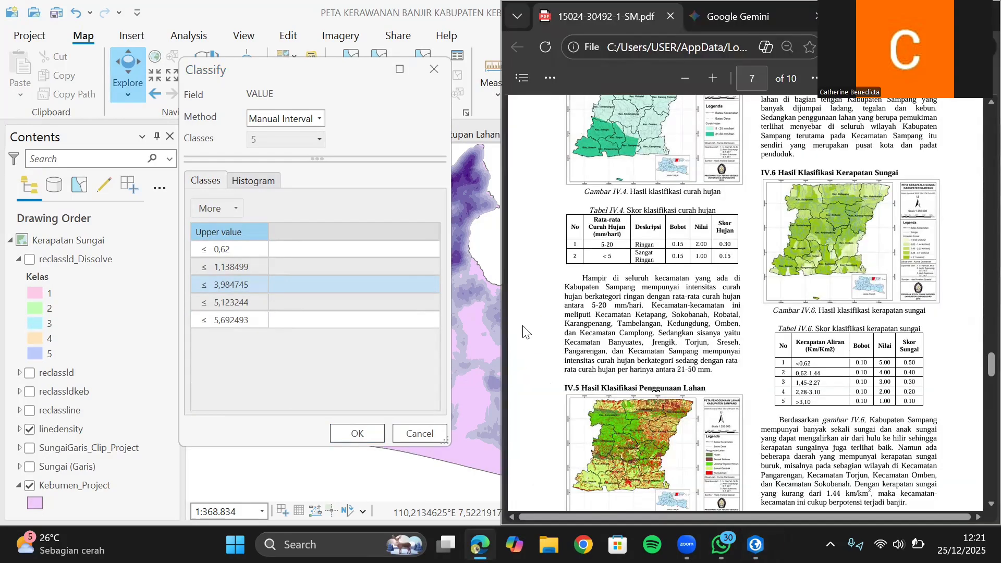
{"action": "left_click", "coordinate": [230, 271]}
{"action": "left_click", "coordinate": [230, 271]}
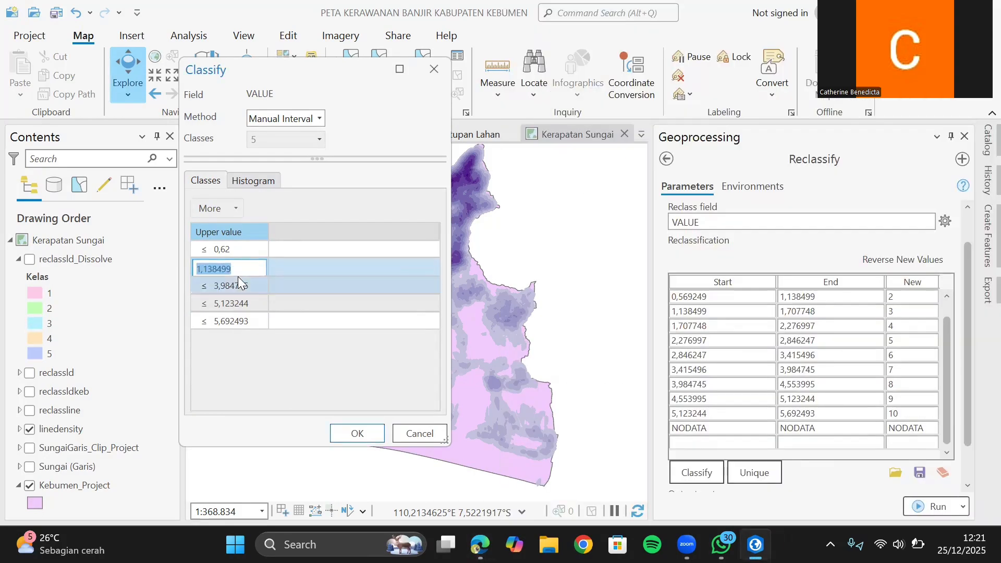
{"action": "type", "text": "1,44"}
{"action": "key", "text": "Return"}
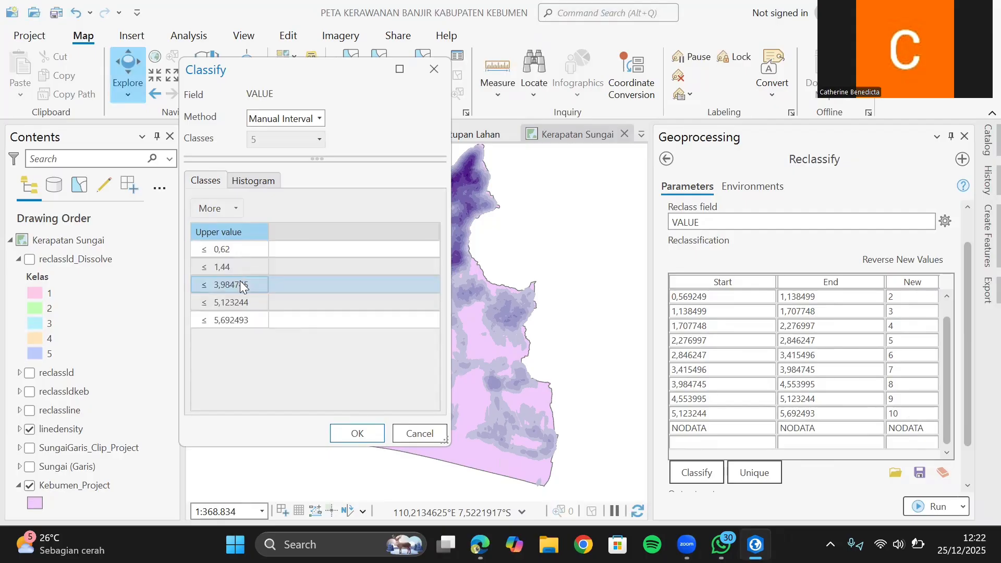
Step: Set the upper value of the third density class to 2,27 and of the fourth class to 3,1
{"action": "double_click", "coordinate": [241, 282]}
{"action": "type", "text": "2,2"}
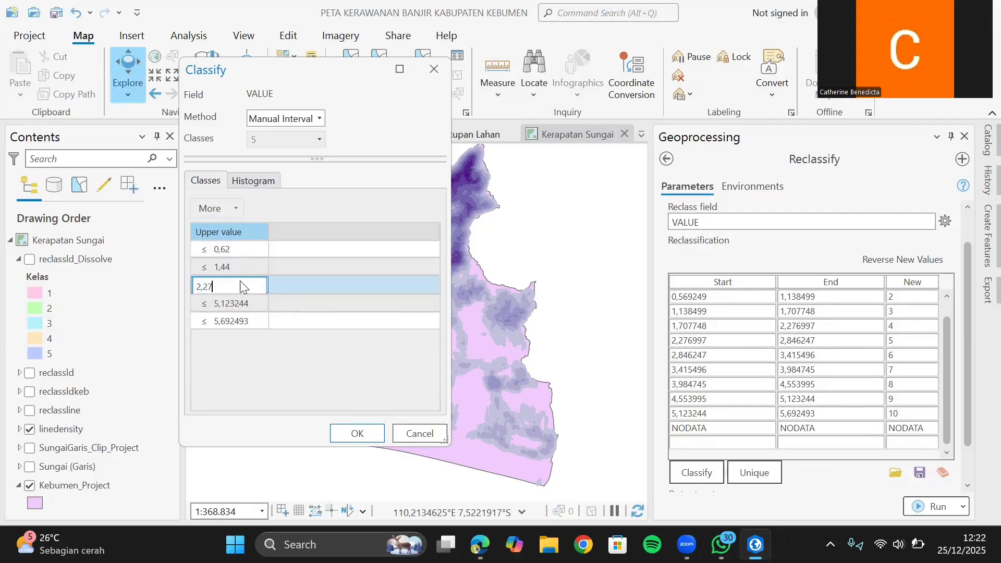
{"action": "type", "text": "7"}
{"action": "key", "text": "Return"}
{"action": "left_click", "coordinate": [238, 306]}
{"action": "left_click", "coordinate": [238, 306]}
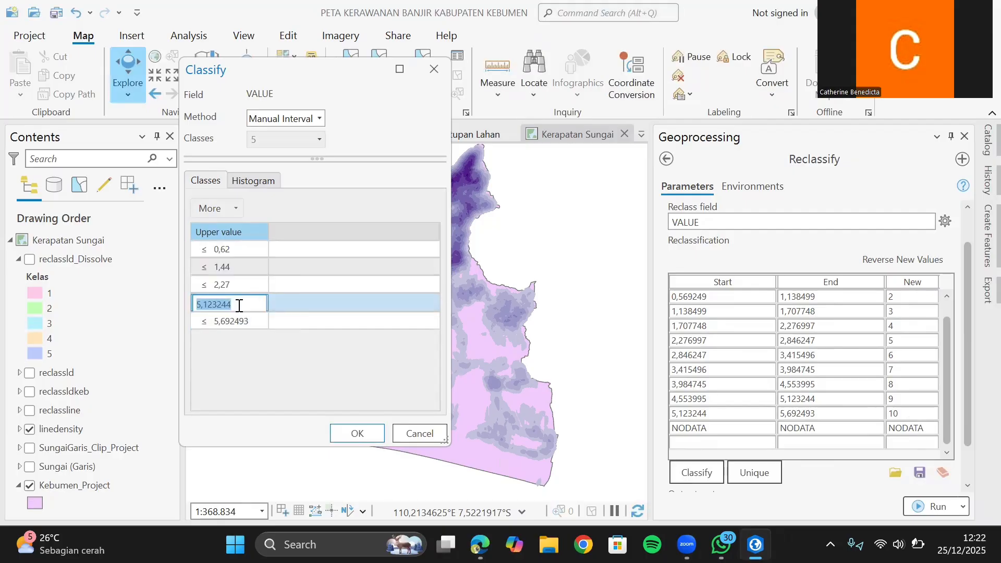
{"action": "type", "text": "3.1"}
{"action": "key", "text": "Return"}
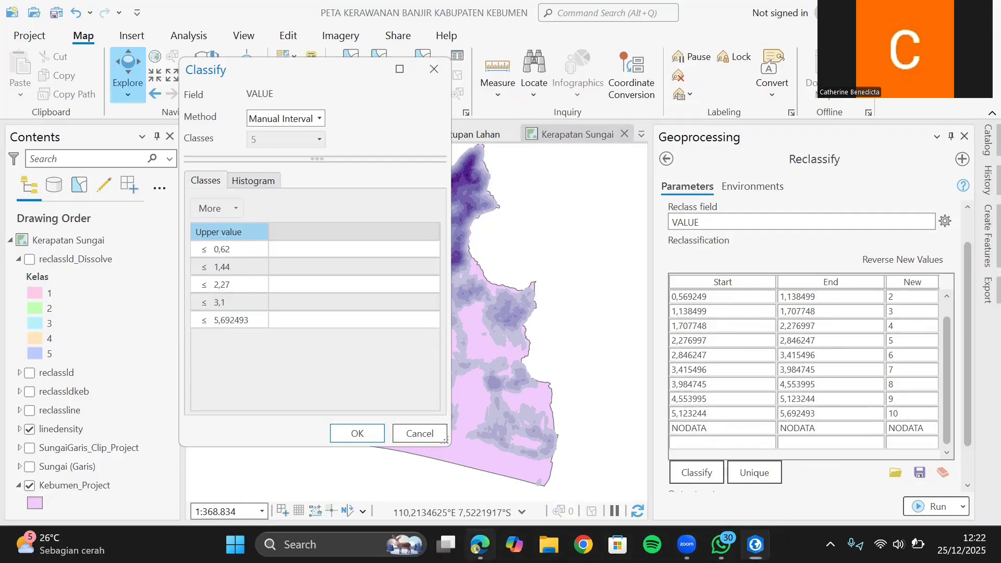
Step: Compare the class breaks with Tabel IV.6 in the journal PDF and apply the five-class classification
{"action": "left_click", "coordinate": [479, 544]}
{"action": "left_click_drag", "start_coordinate": [880, 382], "coordinate": [899, 400]}
{"action": "left_click", "coordinate": [802, 380]}
{"action": "left_click", "coordinate": [378, 435]}
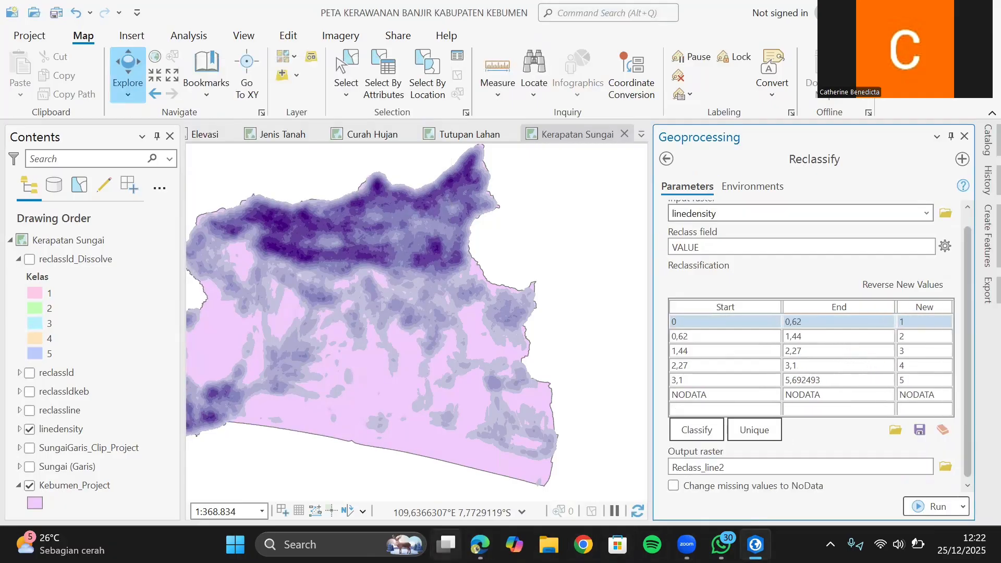
Step: Using the journal's Nilai scores as reference, reverse the new class values to run from 5 to 1 and close Reclassify without running it
{"action": "left_click", "coordinate": [479, 544]}
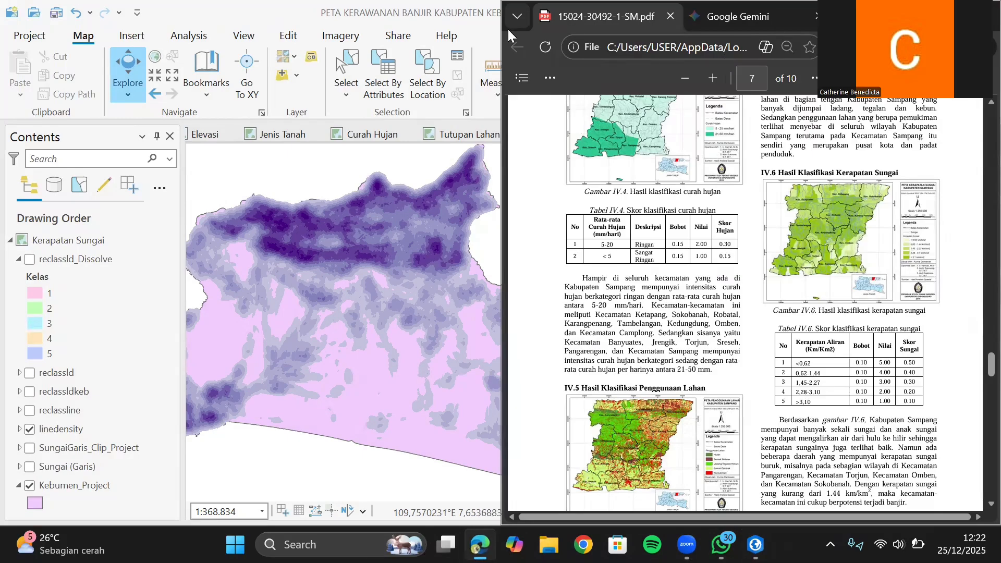
{"action": "left_click_drag", "start_coordinate": [928, 101], "coordinate": [984, 141]}
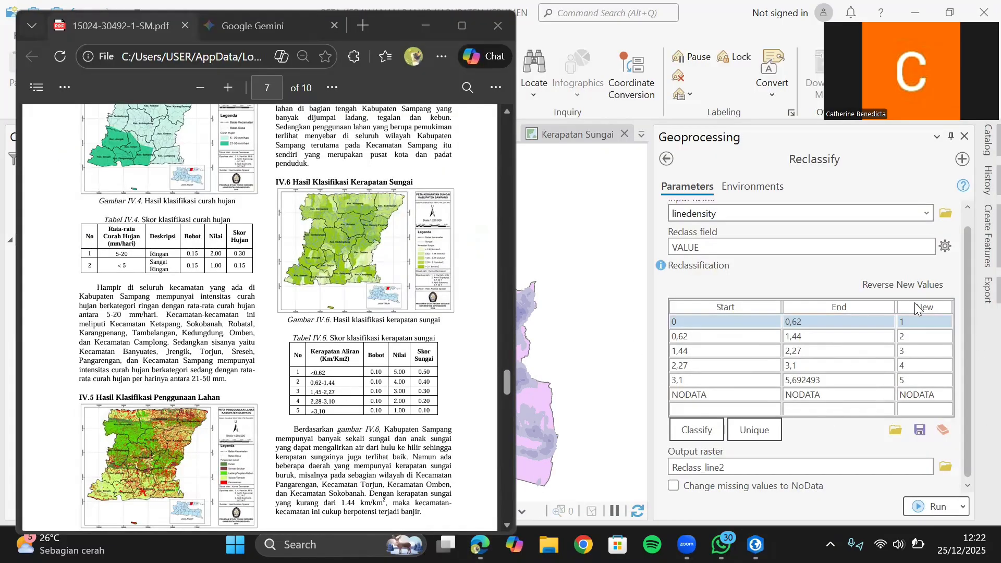
{"action": "left_click", "coordinate": [901, 285]}
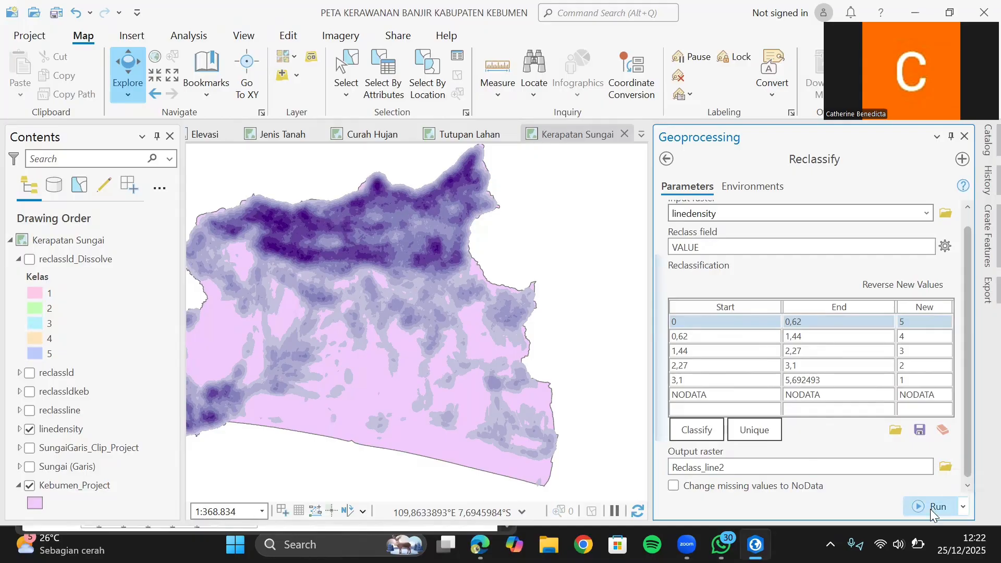
{"action": "left_click", "coordinate": [959, 135]}
Step: Display the reclassline layer and hide the linedensity raster
{"action": "left_click", "coordinate": [34, 410]}
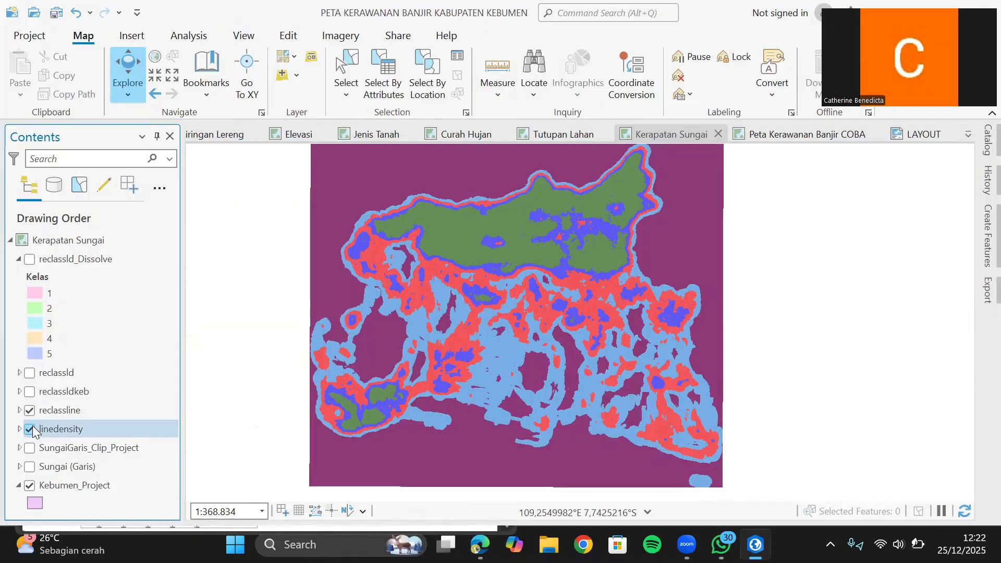
{"action": "left_click", "coordinate": [31, 428]}
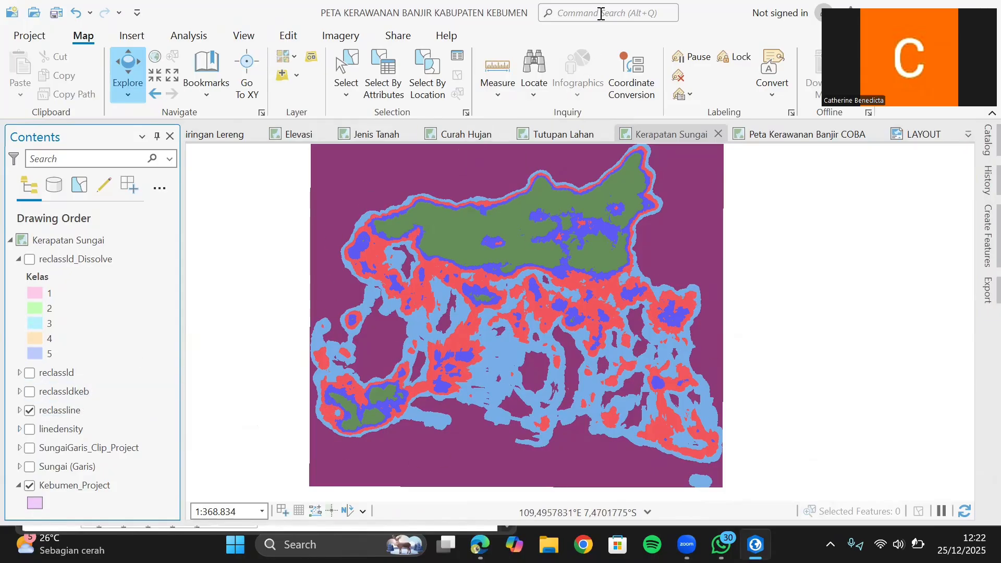
Step: Fill in Extract by Mask with reclassline as input raster and Kebumen_Project as mask, and close the tool without running it
{"action": "left_click", "coordinate": [601, 13]}
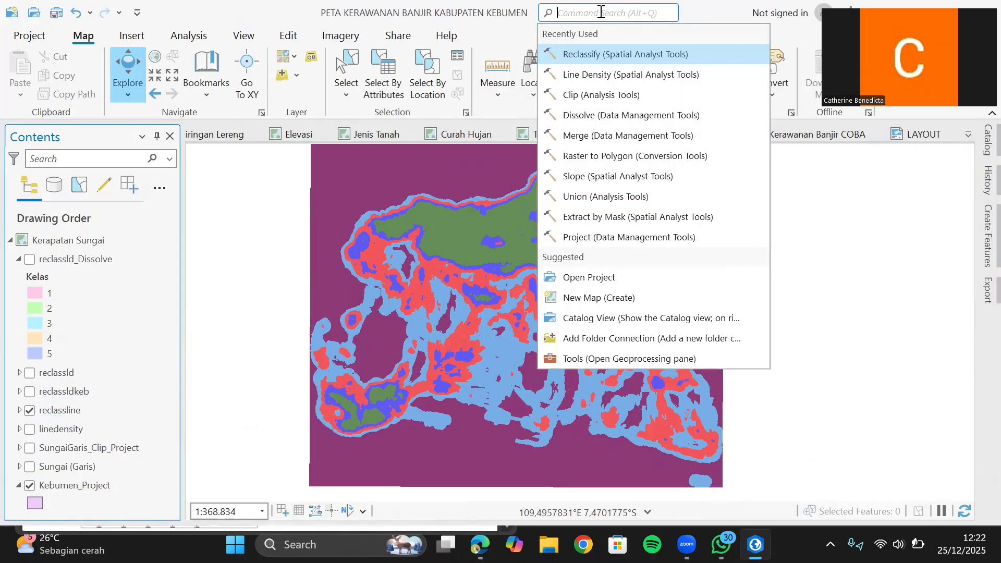
{"action": "left_click", "coordinate": [591, 216]}
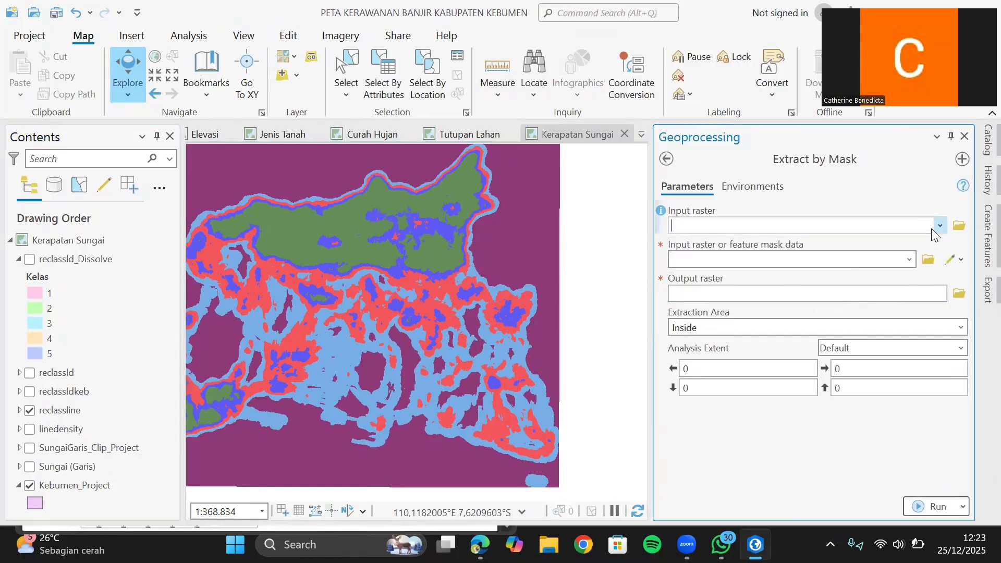
{"action": "left_click", "coordinate": [932, 227]}
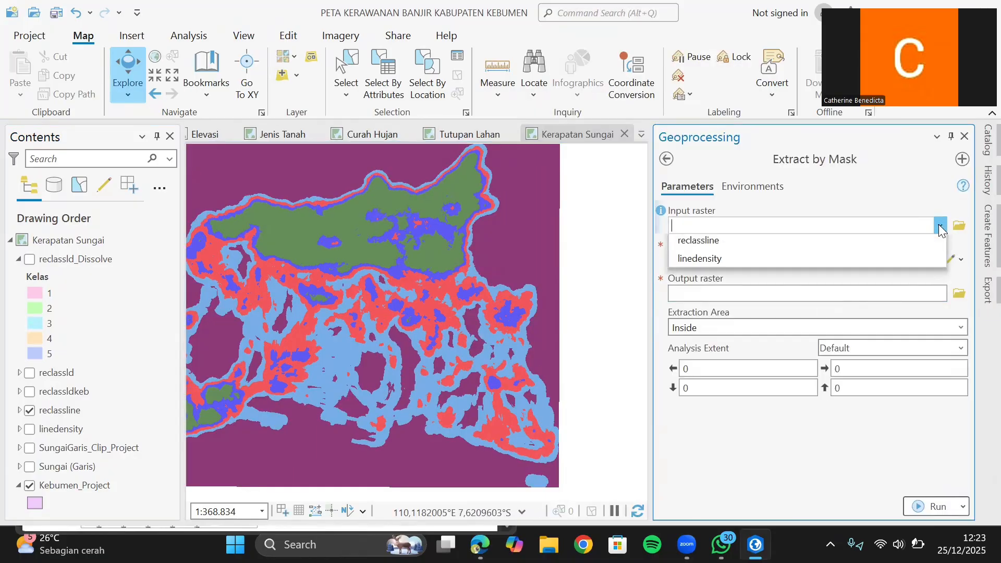
{"action": "left_click", "coordinate": [894, 264]}
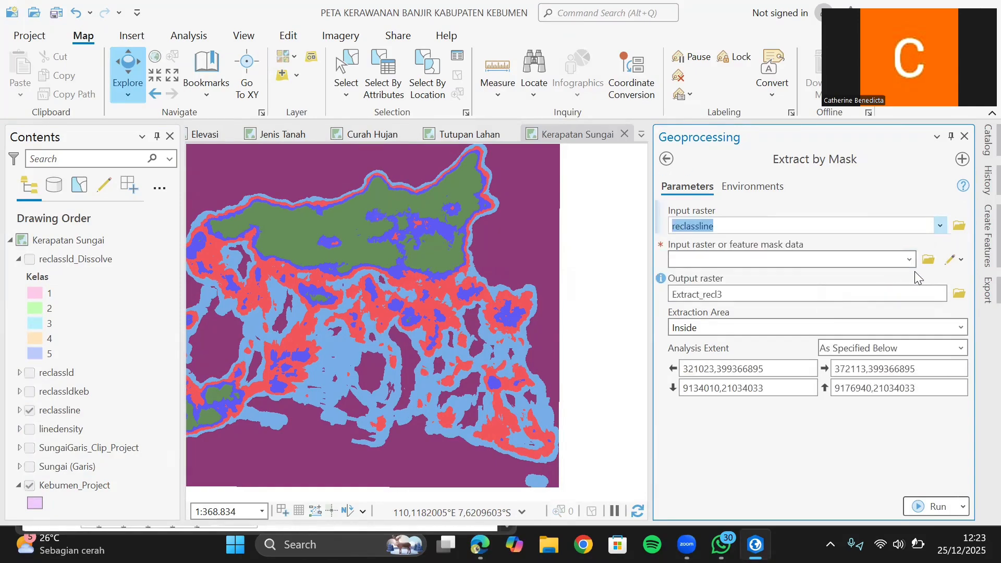
{"action": "left_click", "coordinate": [909, 259]}
{"action": "left_click", "coordinate": [818, 411]}
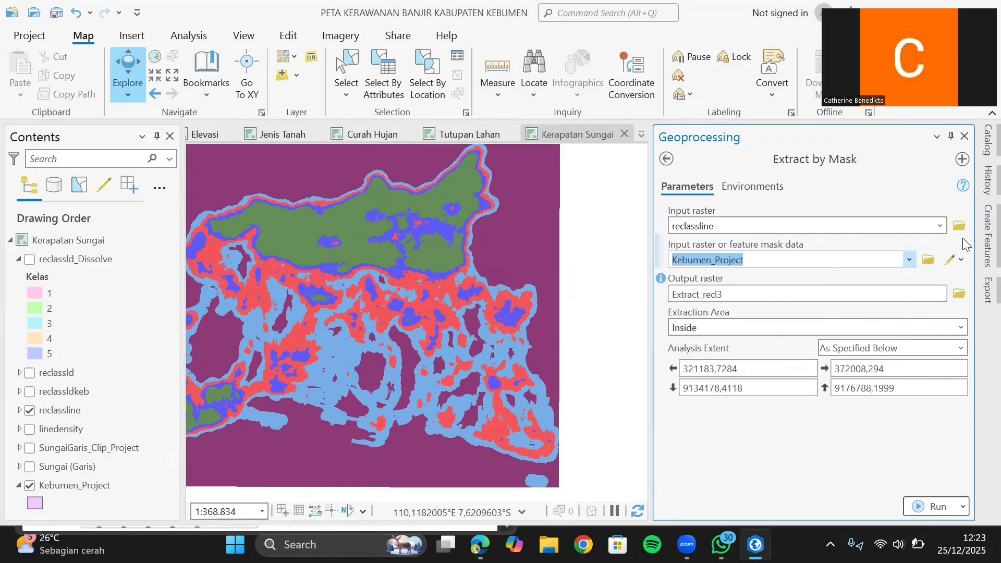
{"action": "left_click", "coordinate": [963, 136]}
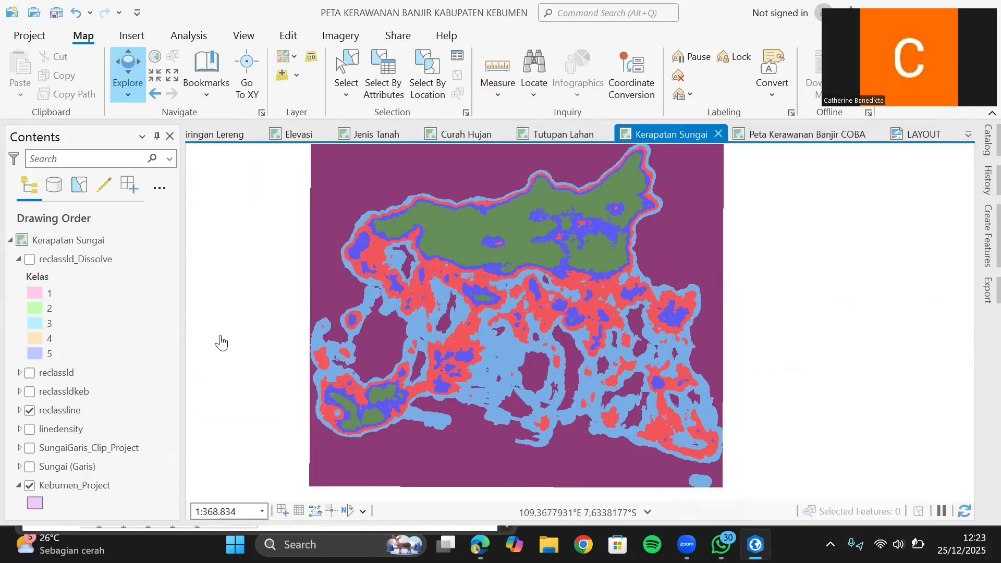
Step: Hide the reclassline layer and display the masked reclassldkeb raster
{"action": "left_click", "coordinate": [29, 409]}
{"action": "left_click", "coordinate": [29, 391]}
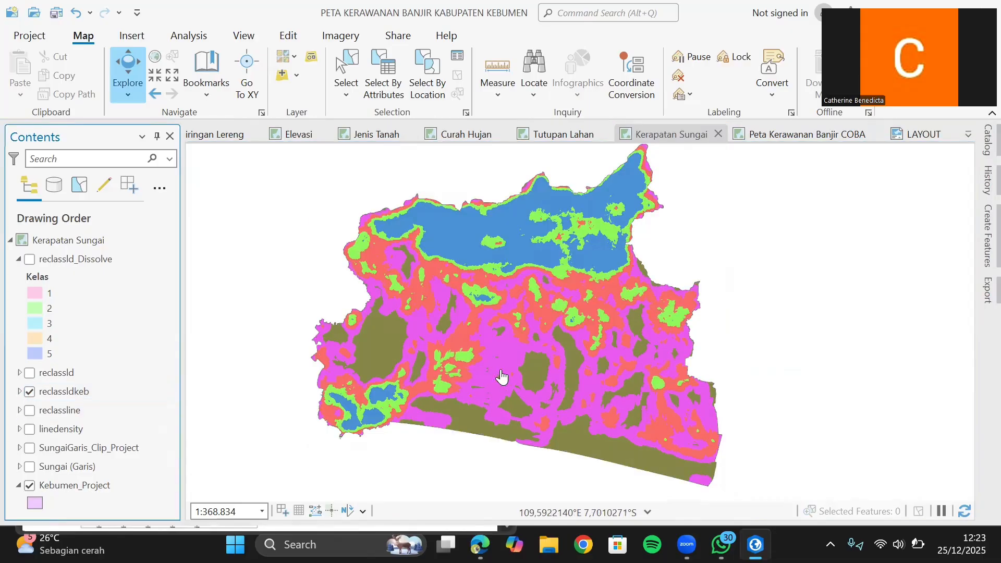
{"action": "left_click", "coordinate": [19, 373]}
{"action": "left_click", "coordinate": [20, 373]}
{"action": "scroll", "coordinate": [606, 266], "scroll_direction": "down", "scroll_amount": 1}
{"action": "scroll", "coordinate": [606, 266], "scroll_direction": "up", "scroll_amount": 2}
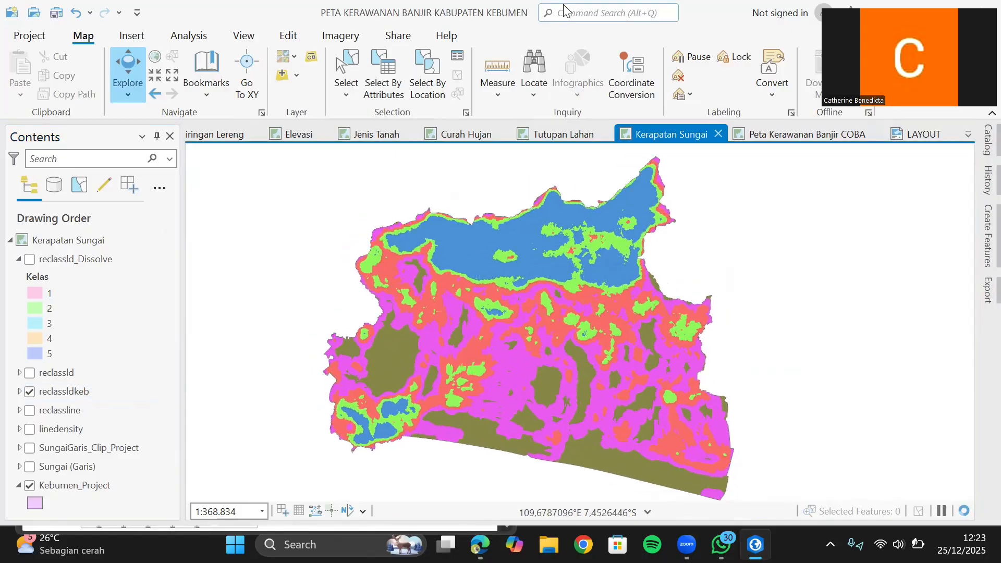
Step: Fill in Raster to Polygon with reclassldkeb as input raster and VALUE as field, and close the tool without running it
{"action": "left_click", "coordinate": [593, 15]}
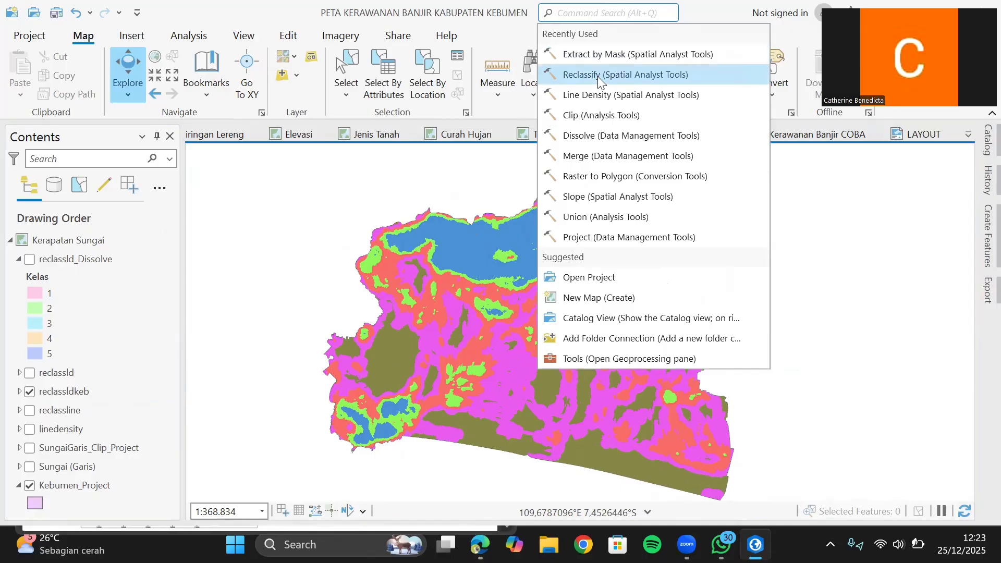
{"action": "left_click", "coordinate": [606, 177]}
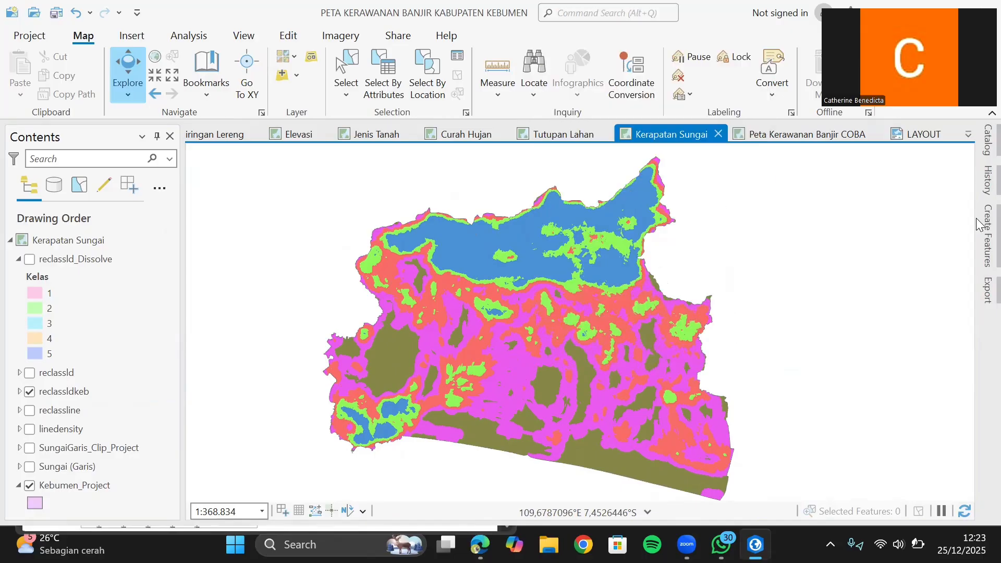
{"action": "left_click", "coordinate": [940, 225]}
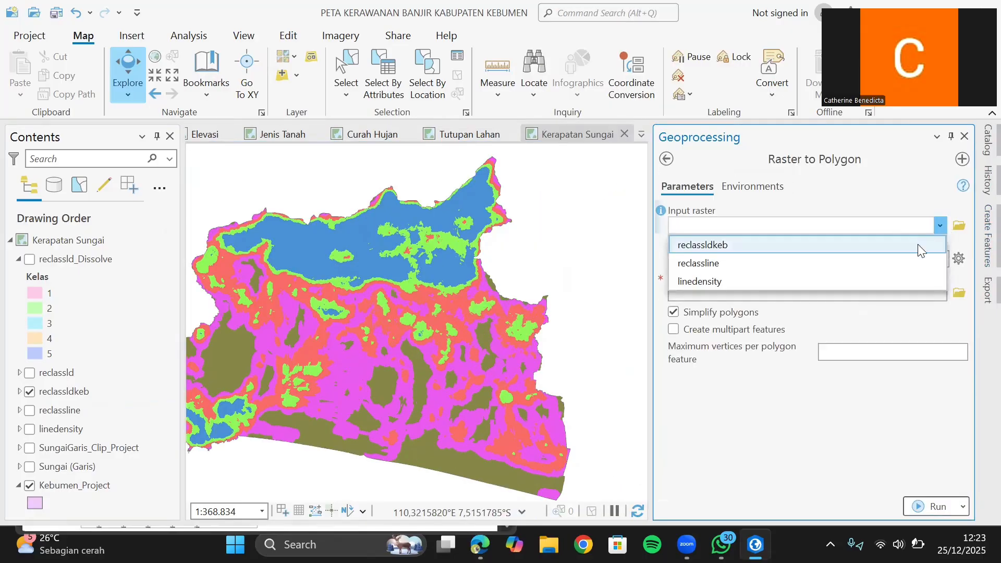
{"action": "left_click", "coordinate": [890, 245]}
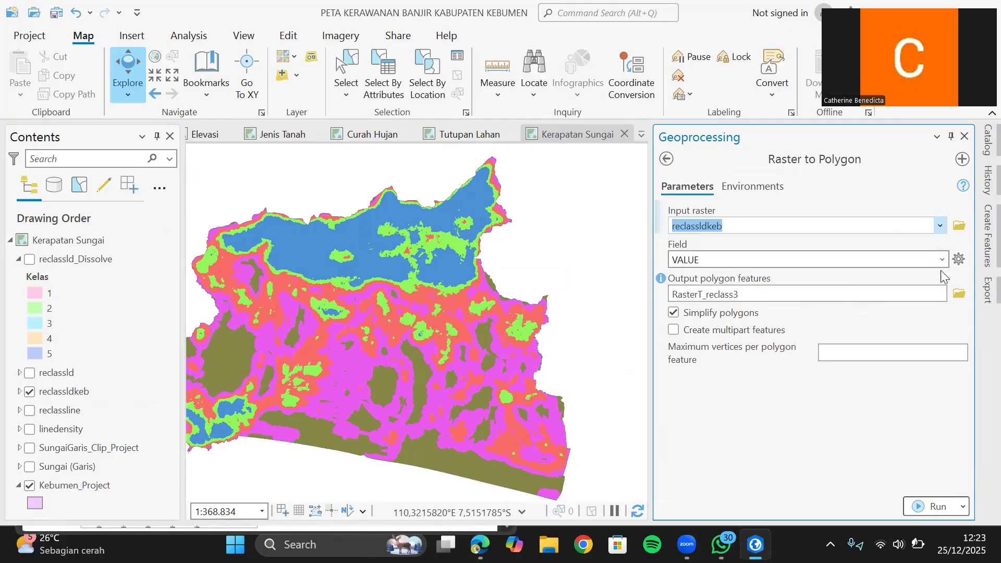
{"action": "left_click", "coordinate": [964, 136]}
Step: Display the reclassld polygon layer and hide the reclassldkeb raster
{"action": "left_click", "coordinate": [30, 372]}
{"action": "left_click", "coordinate": [31, 391]}
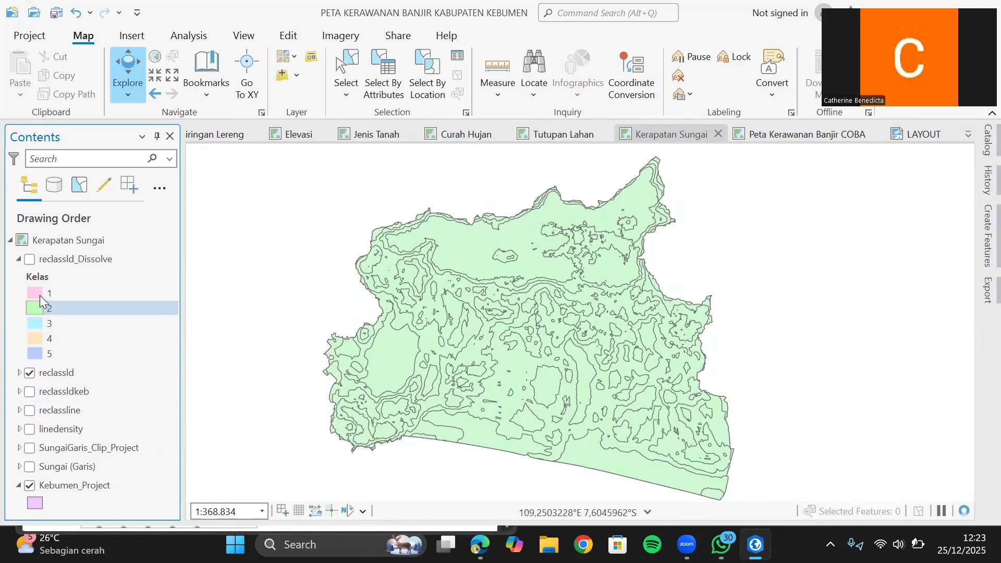
Step: Examine the gridcode values in the attribute table of the reclassld layer and close the table
{"action": "left_click", "coordinate": [54, 278]}
{"action": "right_click", "coordinate": [79, 373]}
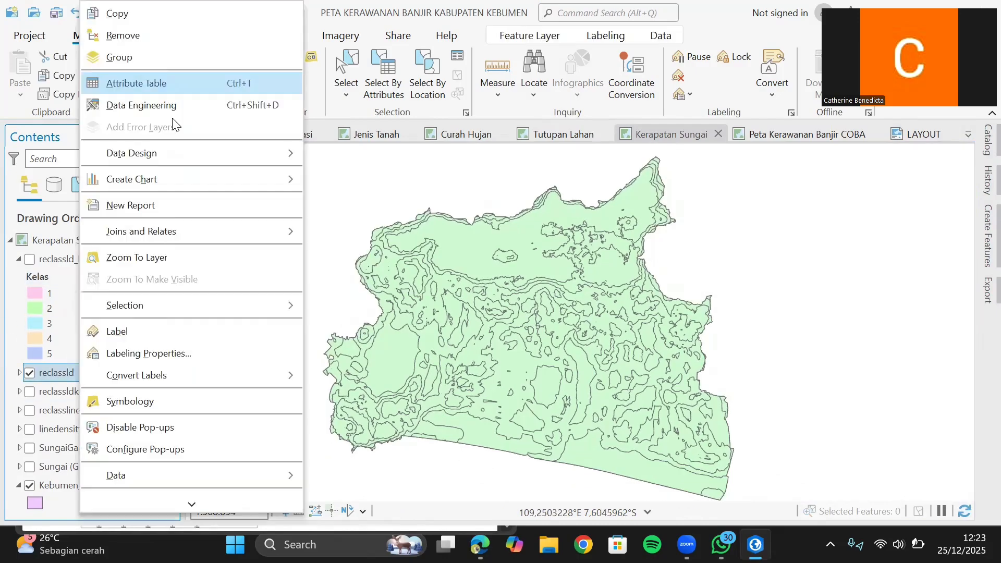
{"action": "left_click", "coordinate": [174, 88]}
{"action": "scroll", "coordinate": [320, 450], "scroll_direction": "down", "scroll_amount": 8}
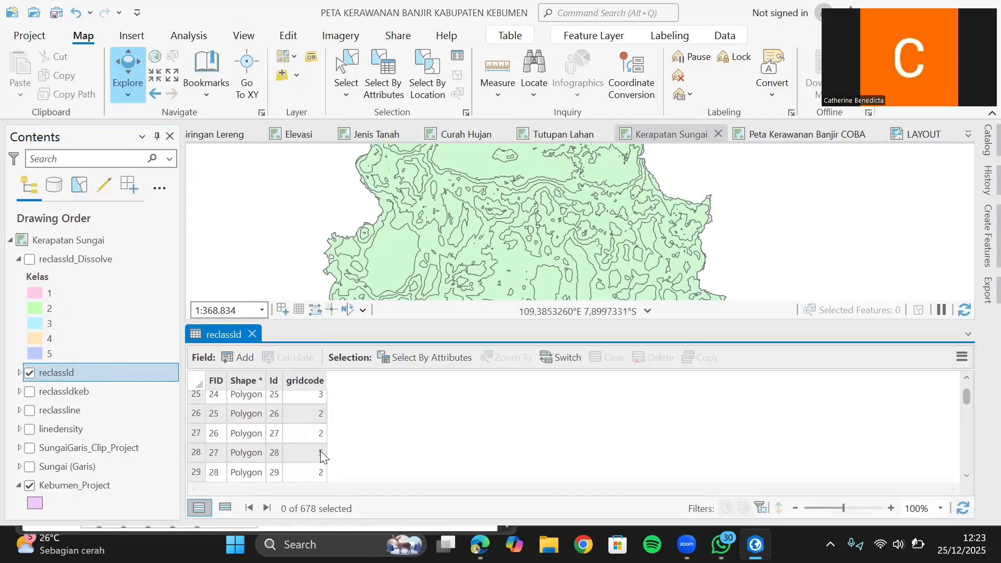
{"action": "scroll", "coordinate": [320, 450], "scroll_direction": "up", "scroll_amount": 7}
{"action": "scroll", "coordinate": [318, 447], "scroll_direction": "down", "scroll_amount": 10}
{"action": "left_click", "coordinate": [252, 333]}
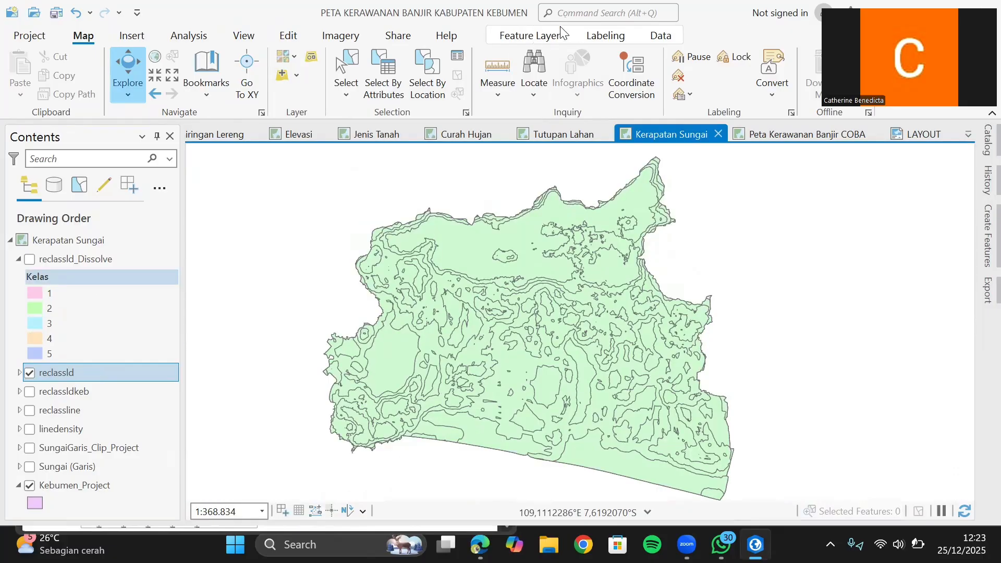
Step: Fill in Dissolve with reclassld as input features and gridcode as dissolve field, and close the tool without running it
{"action": "left_click", "coordinate": [600, 12]}
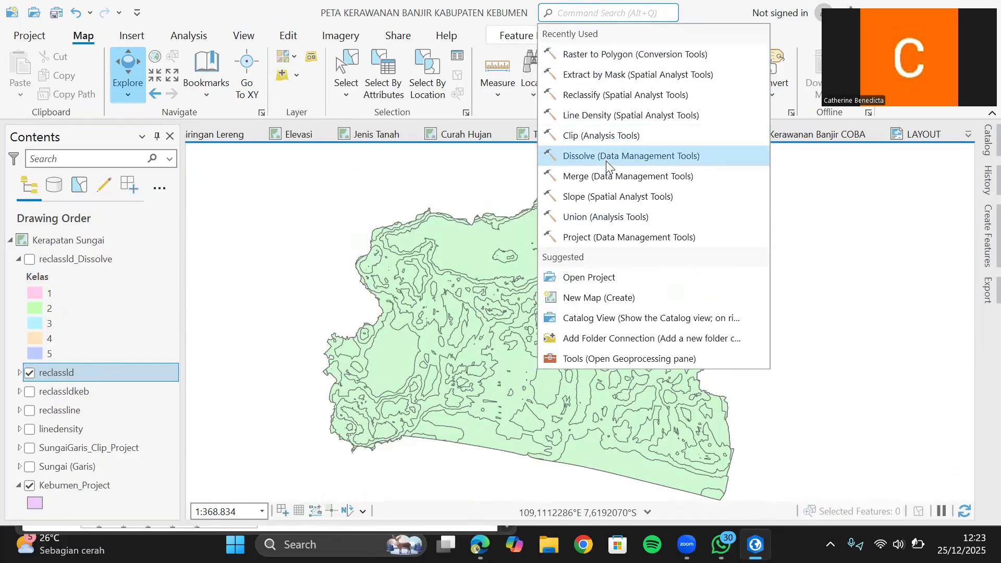
{"action": "left_click", "coordinate": [606, 157]}
{"action": "left_click", "coordinate": [907, 260]}
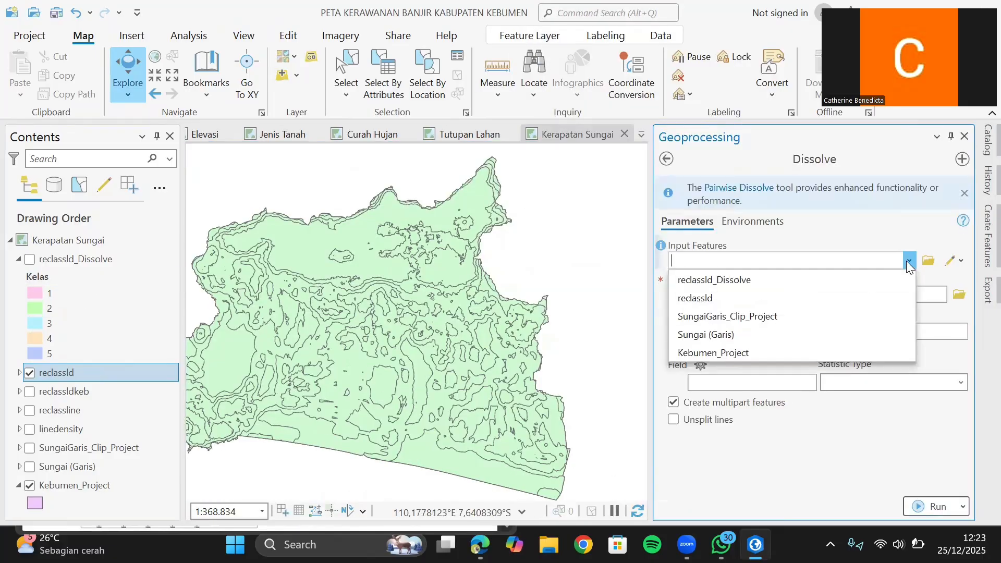
{"action": "left_click", "coordinate": [830, 294]}
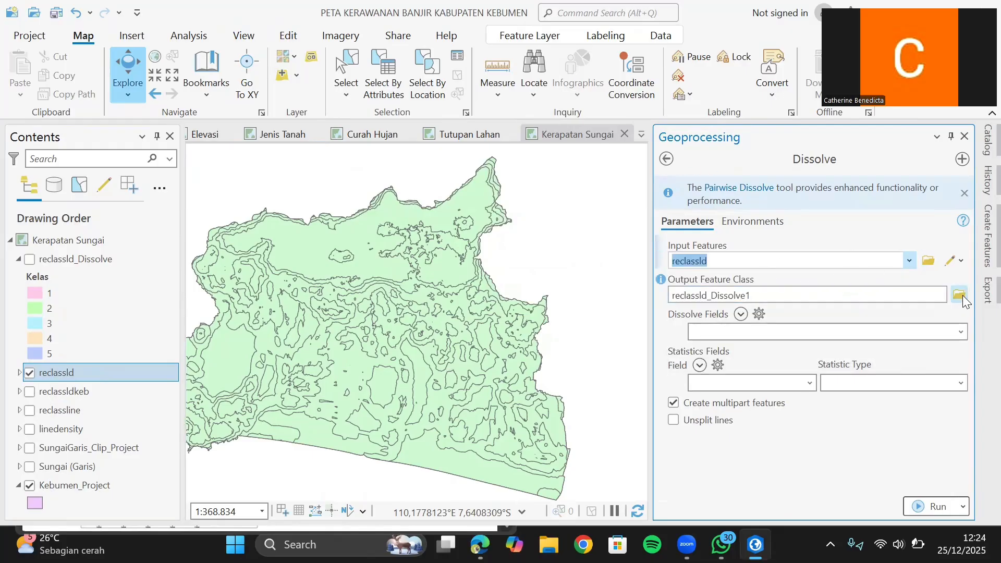
{"action": "left_click", "coordinate": [961, 332]}
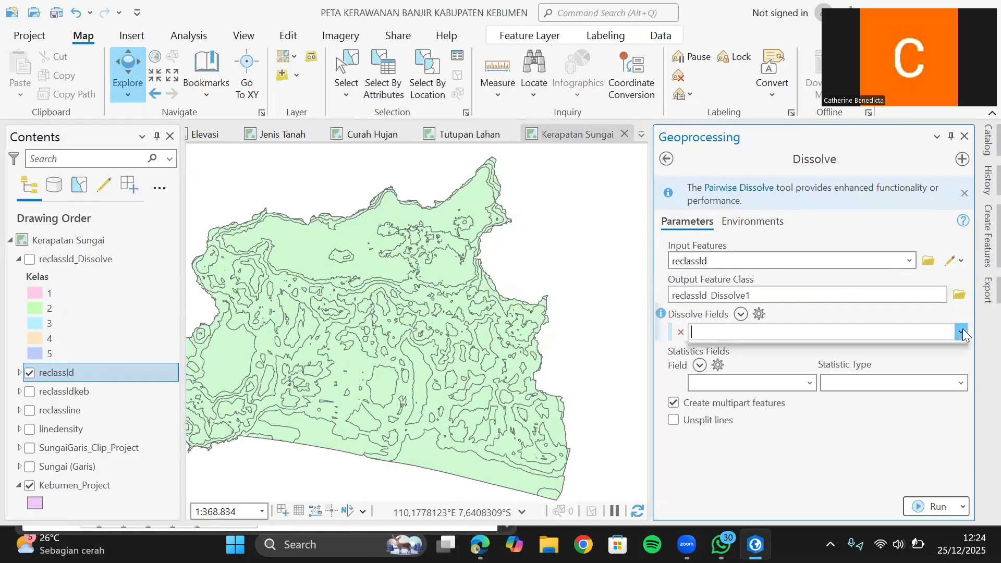
{"action": "left_click", "coordinate": [962, 332]}
{"action": "left_click", "coordinate": [883, 384]}
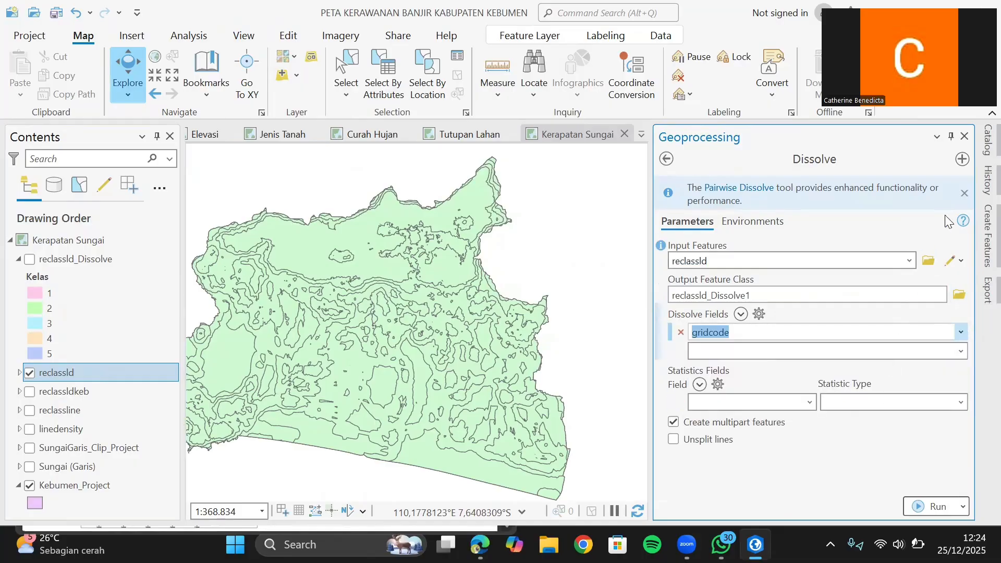
{"action": "left_click", "coordinate": [964, 137]}
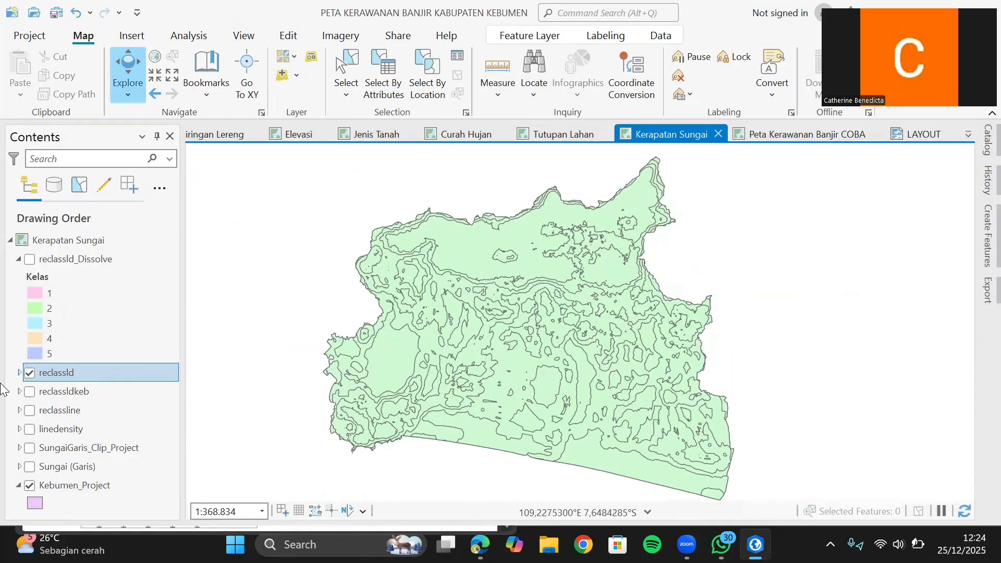
Step: Hide the reclassld layer, display reclassld_Dissolve and open the dissolved layer's attribute table
{"action": "left_click", "coordinate": [31, 372]}
{"action": "left_click", "coordinate": [27, 260]}
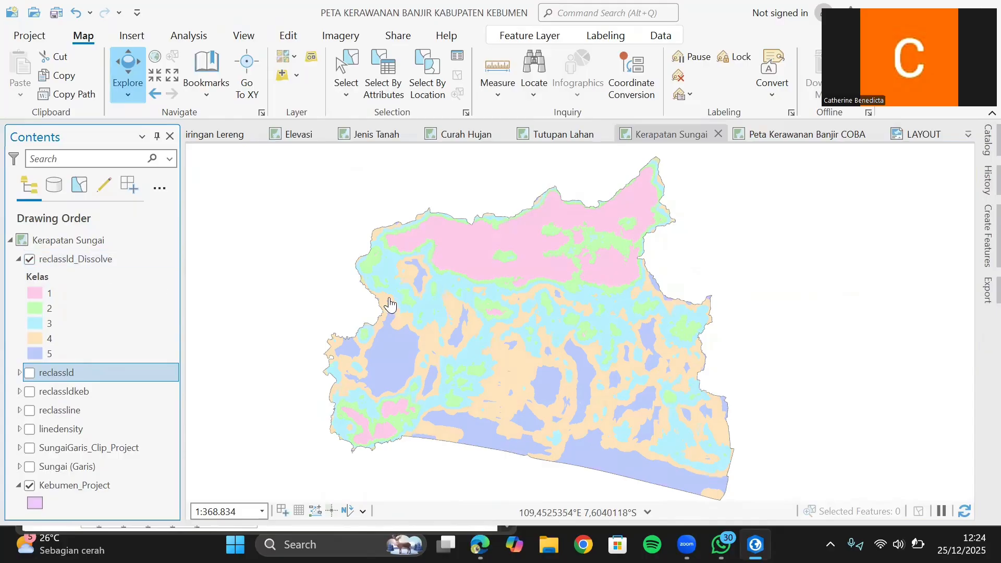
{"action": "scroll", "coordinate": [396, 271], "scroll_direction": "up", "scroll_amount": 2}
{"action": "right_click", "coordinate": [121, 254]}
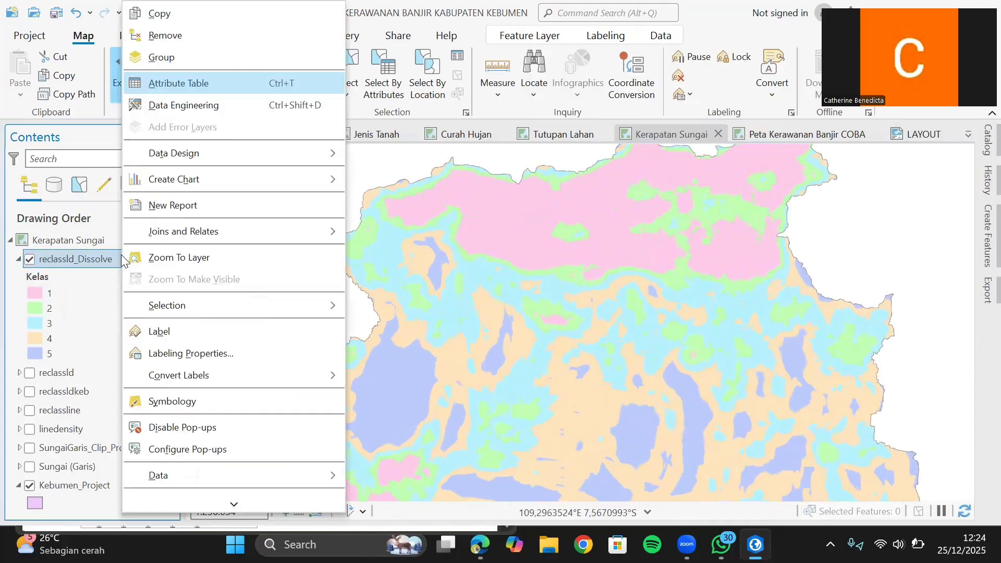
{"action": "left_click", "coordinate": [206, 83]}
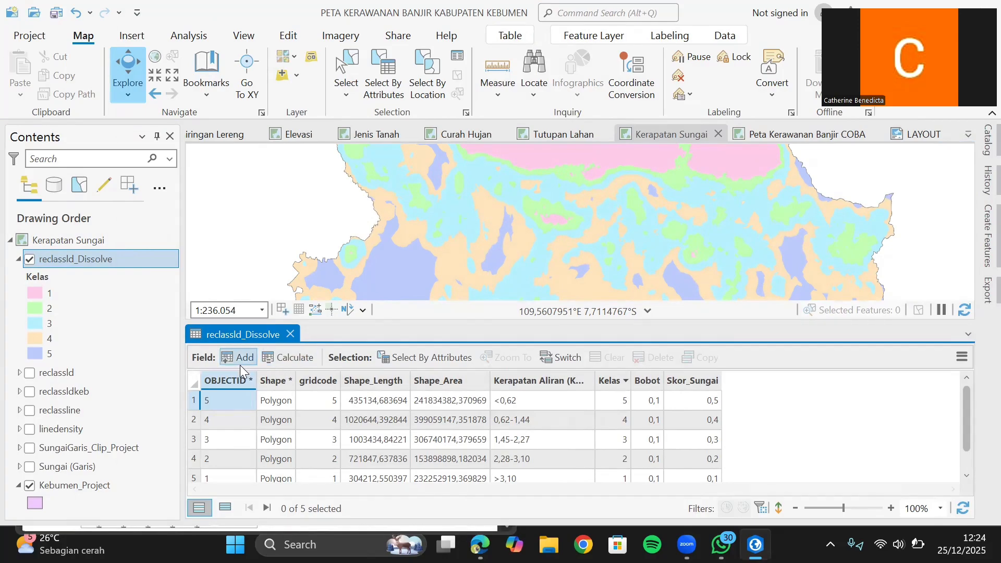
Step: Start a new field in reclassld_Dissolve, compare the existing field definitions with the PDF's river-density table, and discard the new field
{"action": "left_click", "coordinate": [240, 360]}
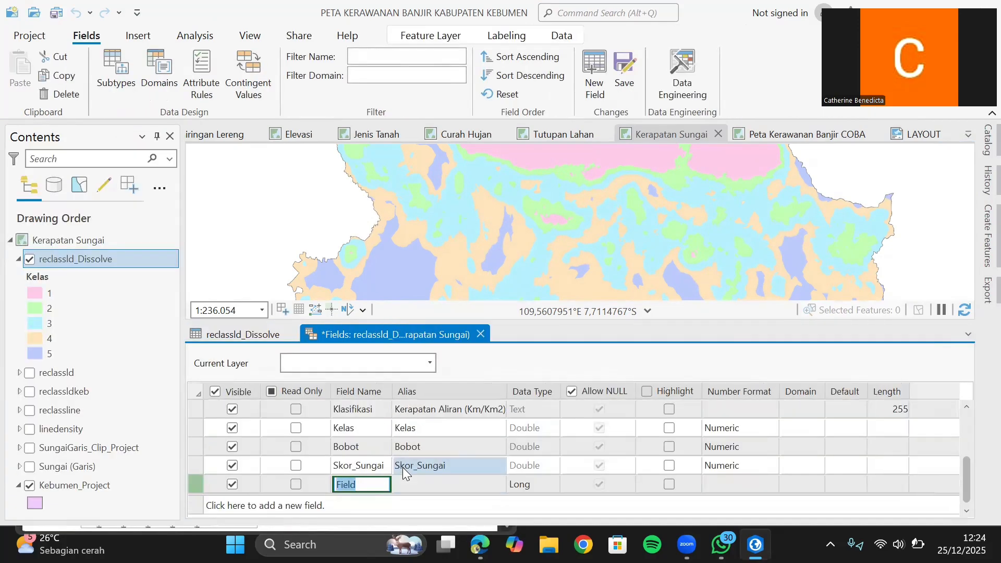
{"action": "scroll", "coordinate": [402, 464], "scroll_direction": "up", "scroll_amount": 1}
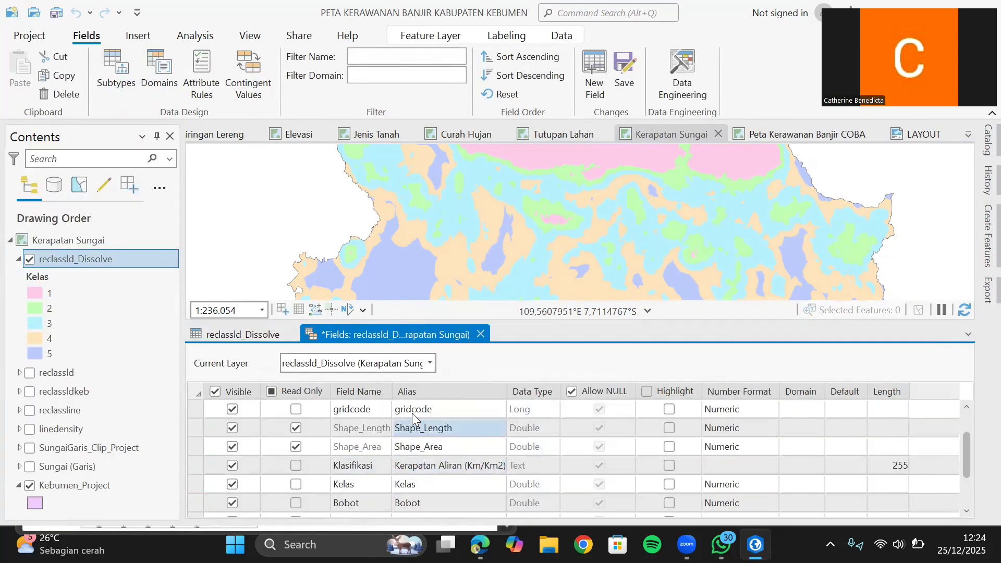
{"action": "left_click", "coordinate": [413, 446]}
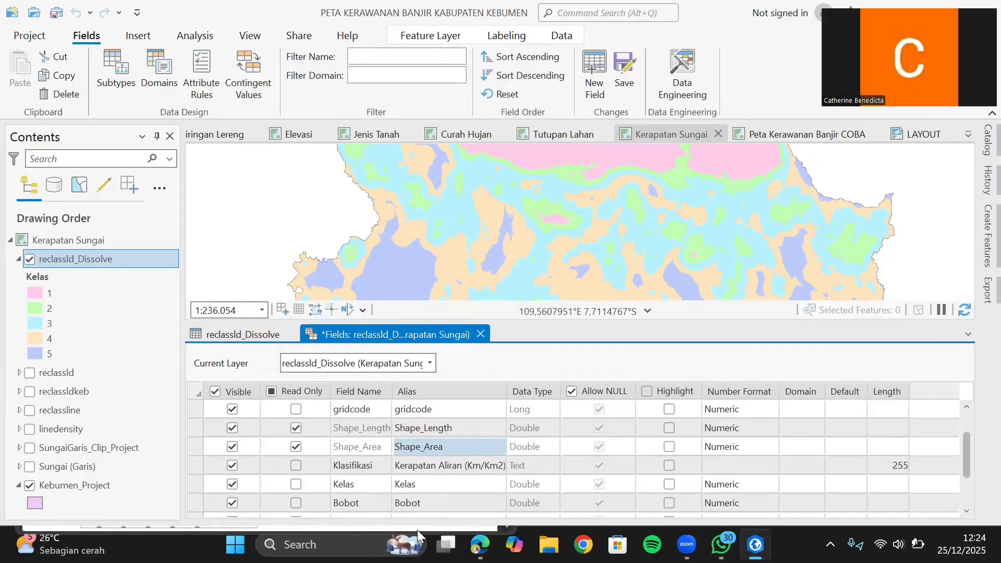
{"action": "left_click", "coordinate": [409, 409]}
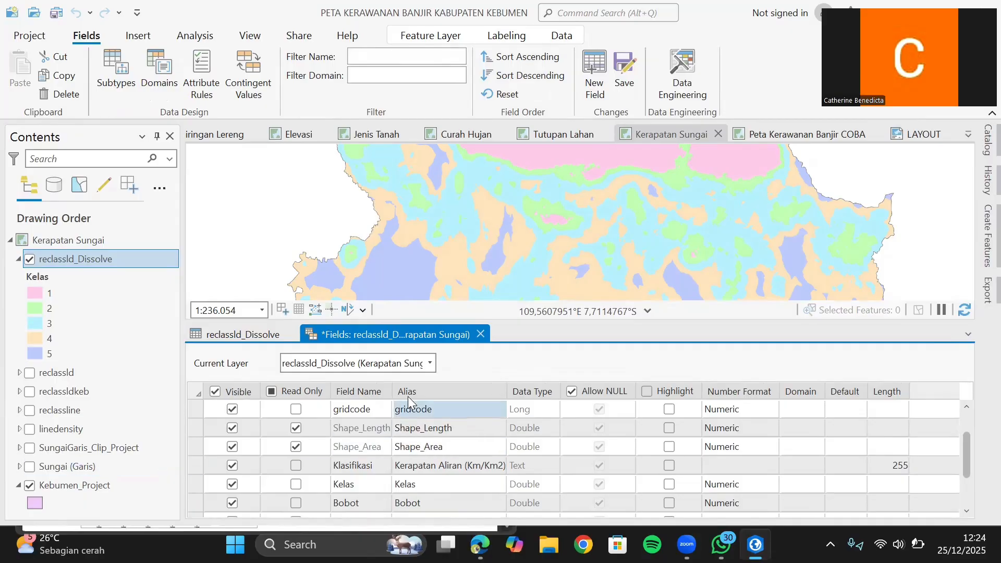
{"action": "scroll", "coordinate": [412, 449], "scroll_direction": "down", "scroll_amount": 1}
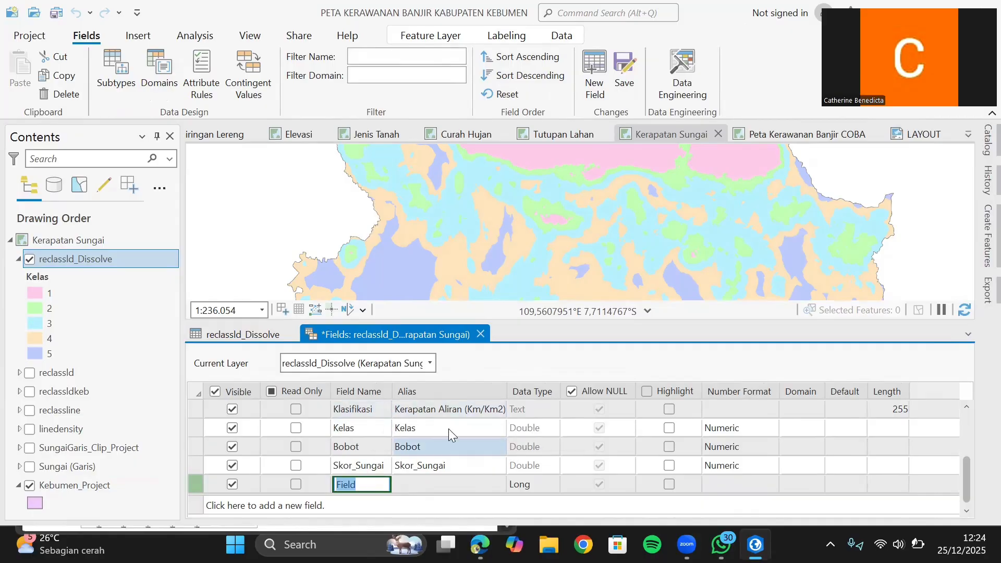
{"action": "key", "text": "alt+Tab"}
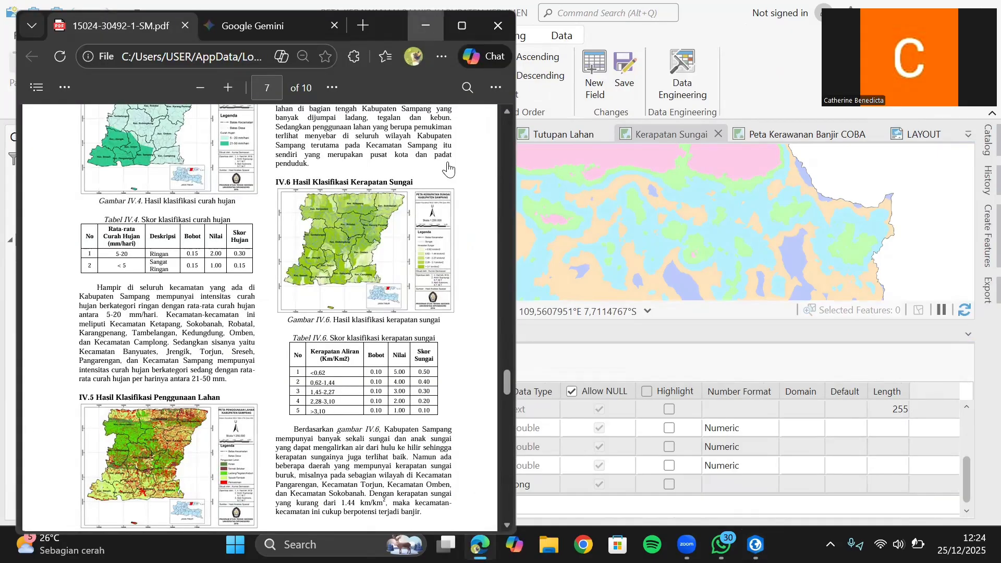
{"action": "key", "text": "alt+Tab"}
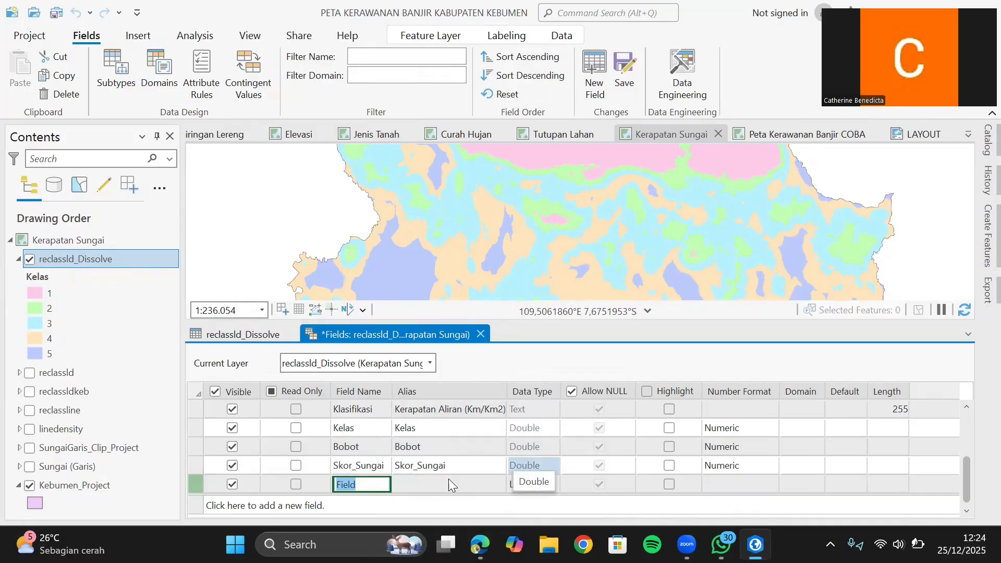
{"action": "left_click", "coordinate": [480, 334]}
{"action": "key", "text": "Escape"}
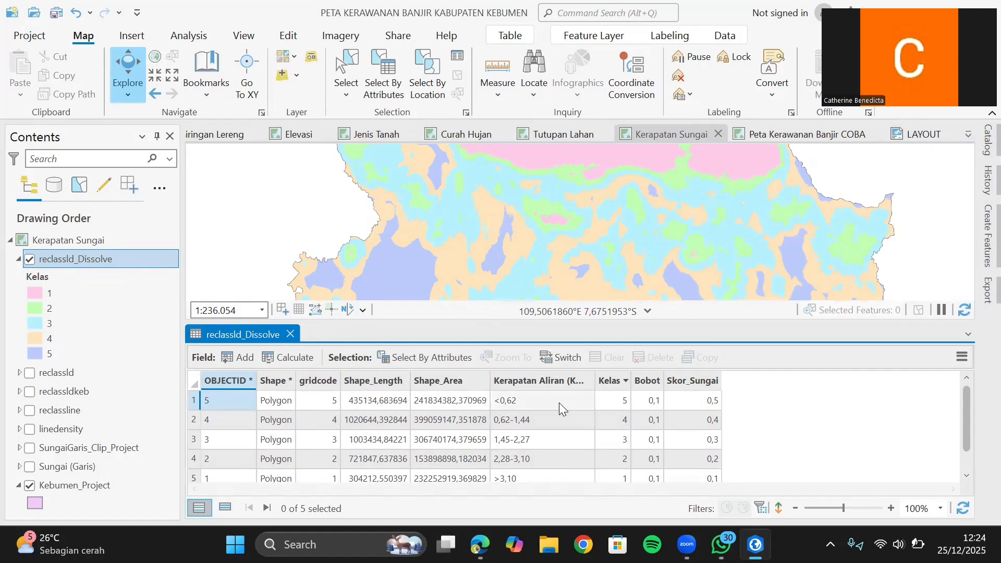
Step: Check the Kerapatan Aliran and Kelas values of reclassld_Dissolve against the river-density score table in the PDF
{"action": "left_click", "coordinate": [620, 400]}
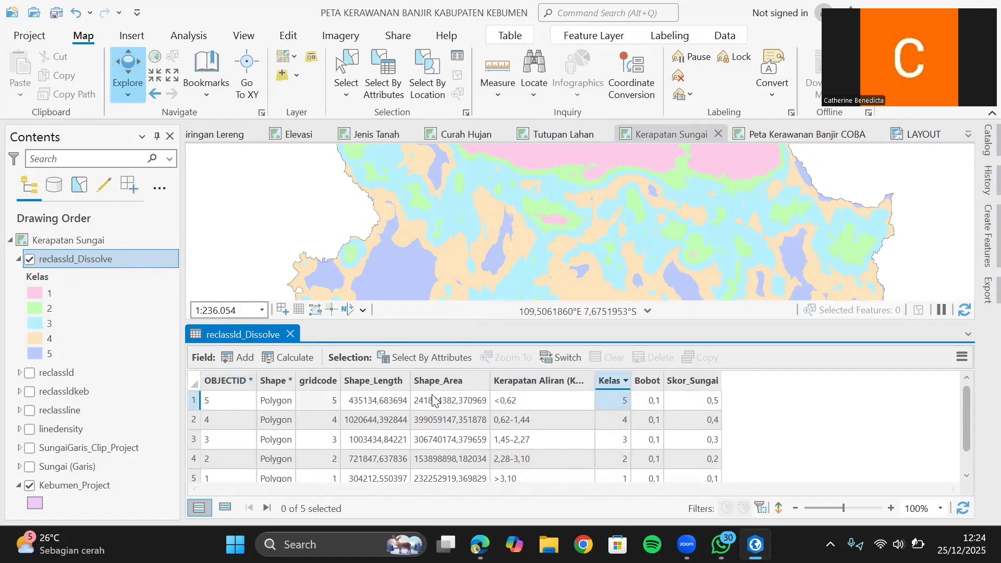
{"action": "left_click", "coordinate": [605, 399]}
{"action": "left_click", "coordinate": [526, 401]}
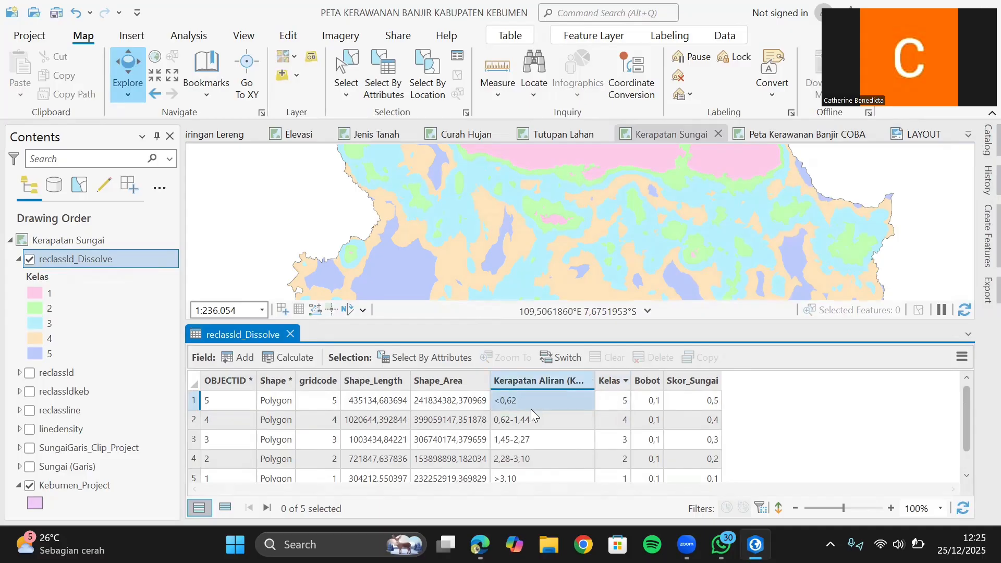
{"action": "scroll", "coordinate": [530, 408], "scroll_direction": "down", "scroll_amount": 1}
{"action": "scroll", "coordinate": [600, 417], "scroll_direction": "up", "scroll_amount": 1}
{"action": "key", "text": "alt+Tab"}
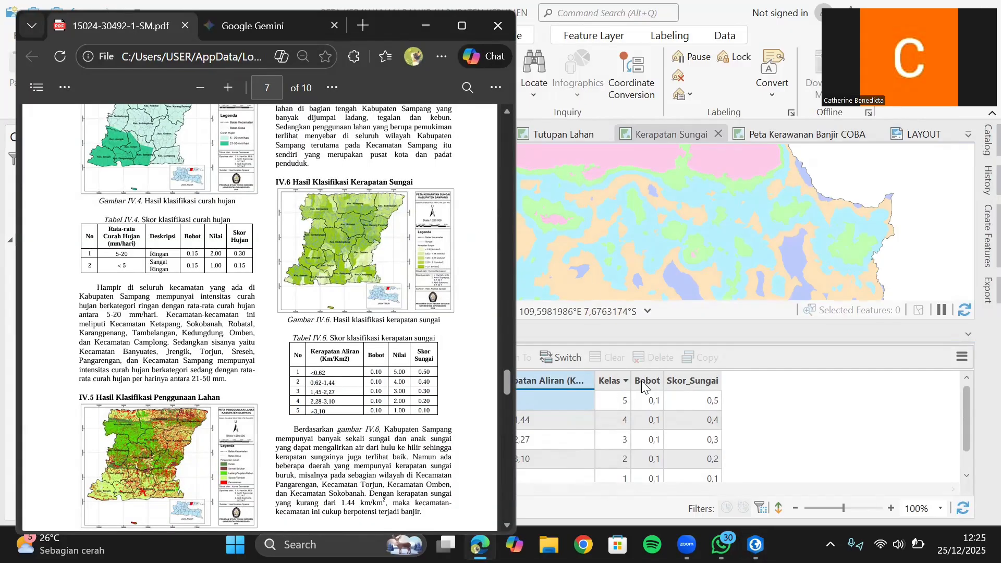
Step: Calculate the Skor_Sungai field as !Bobot! * !Kelas! and close the attribute table
{"action": "left_click", "coordinate": [705, 381]}
{"action": "right_click", "coordinate": [705, 382]}
{"action": "left_click", "coordinate": [736, 134]}
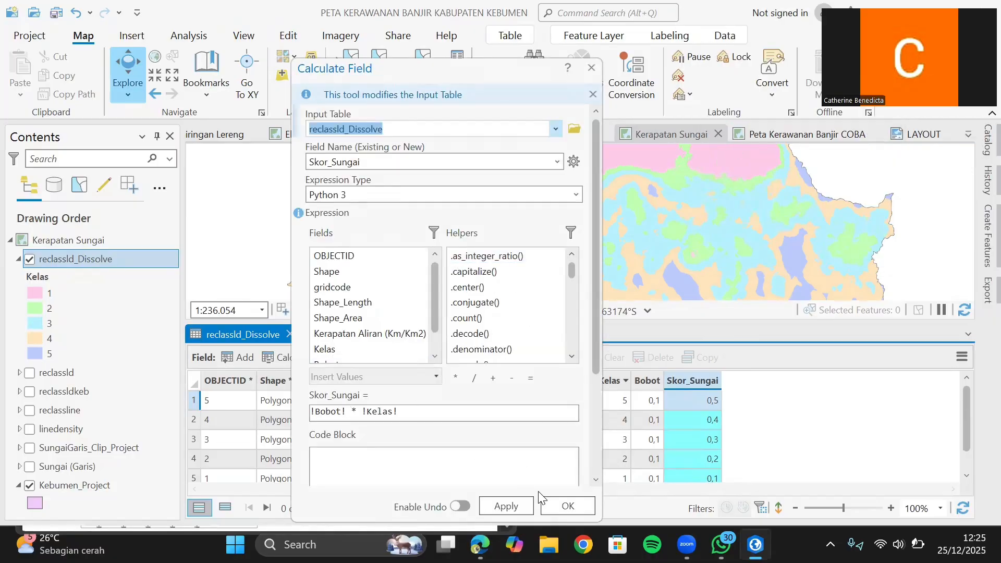
{"action": "left_click", "coordinate": [558, 500]}
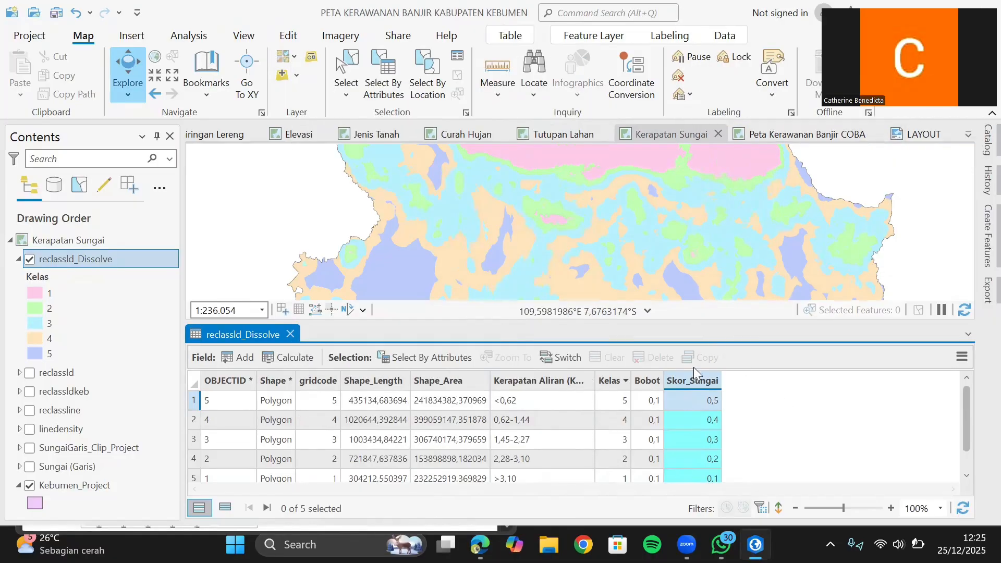
{"action": "left_click", "coordinate": [290, 333]}
Step: Switch to the Peta Kerawanan Banjir Kebumen map containing all the parameter layers
{"action": "scroll", "coordinate": [517, 312], "scroll_direction": "down", "scroll_amount": 3}
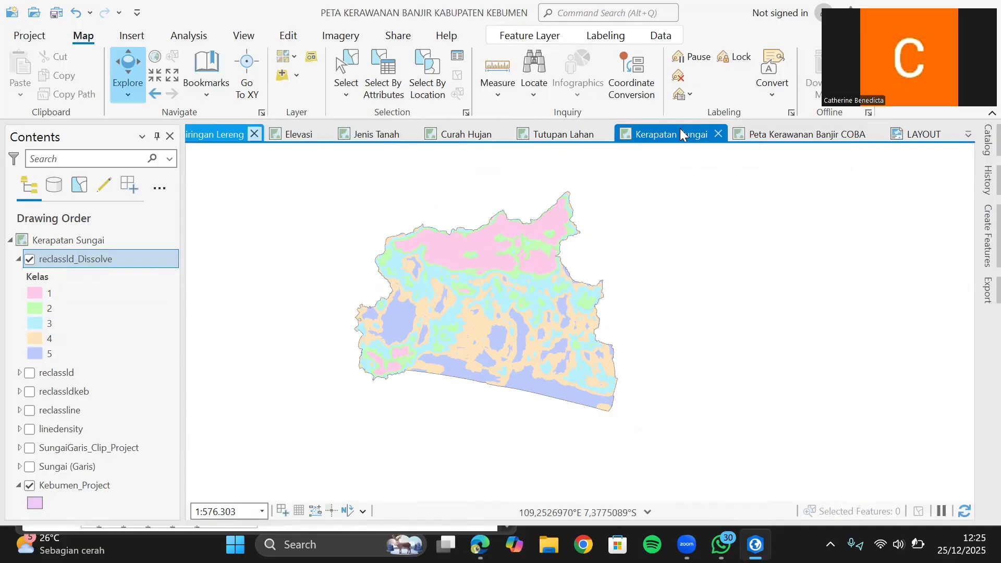
{"action": "left_click", "coordinate": [961, 136]}
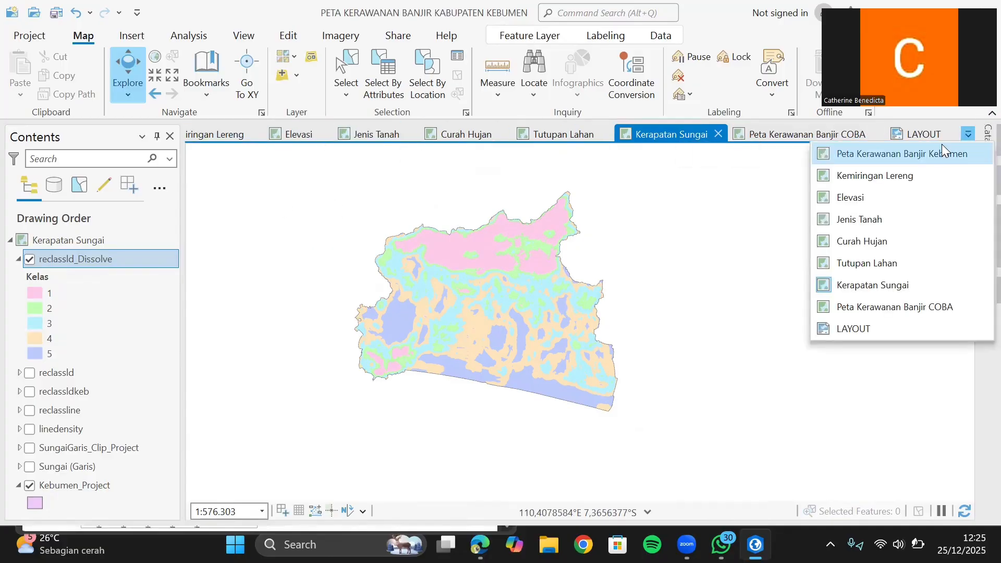
{"action": "left_click", "coordinate": [920, 160]}
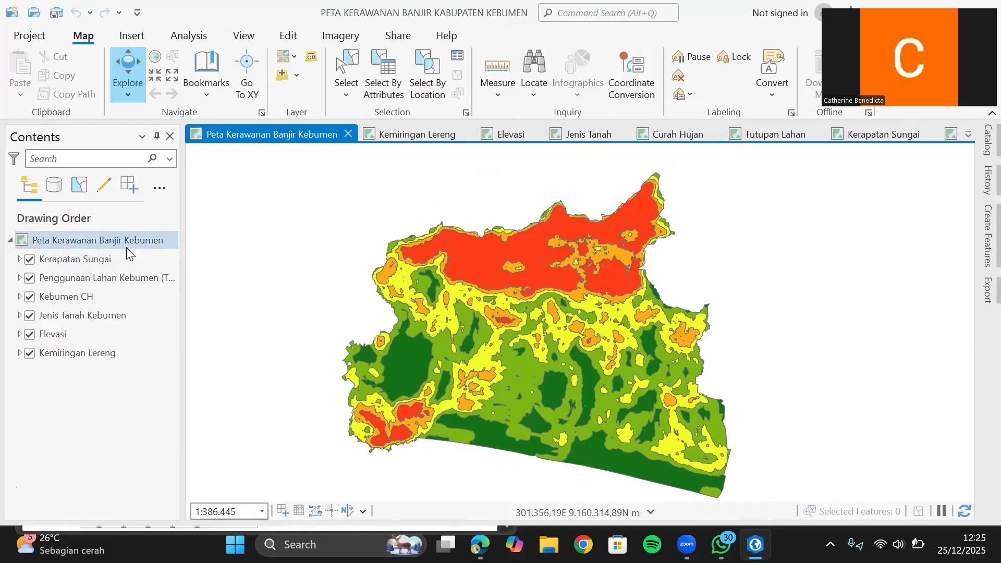
{"action": "left_click", "coordinate": [82, 246]}
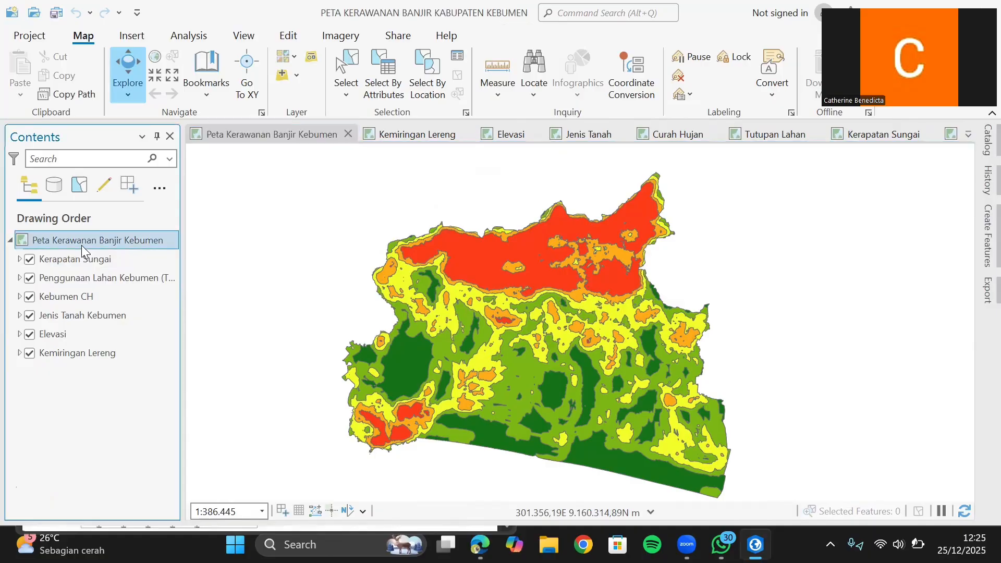
{"action": "right_click", "coordinate": [82, 246]}
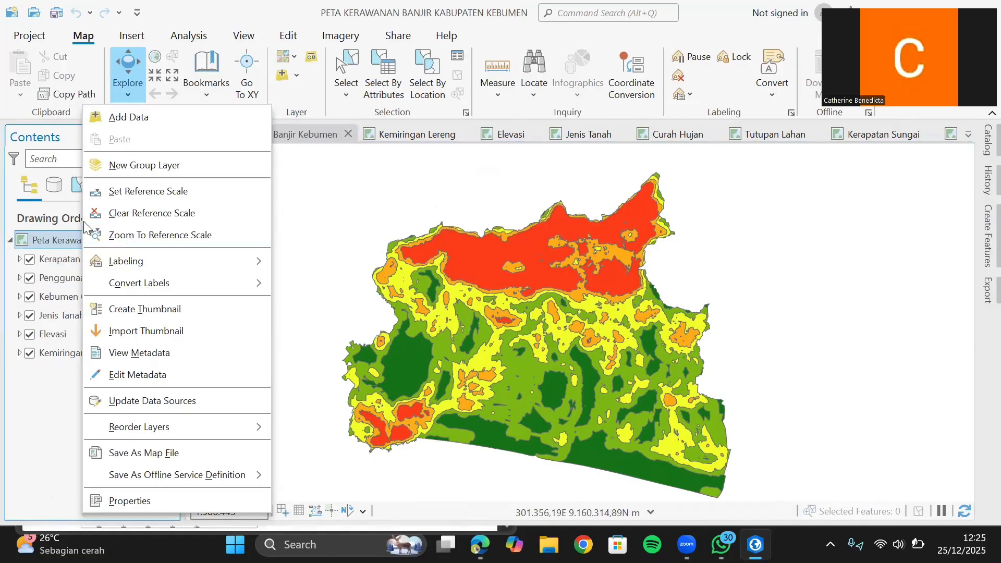
{"action": "left_click", "coordinate": [46, 391]}
Step: Open the Union tool and add Kemiringan Lereng, Elevasi and Jenis Tanah Kebumen as input features
{"action": "left_click", "coordinate": [582, 11]}
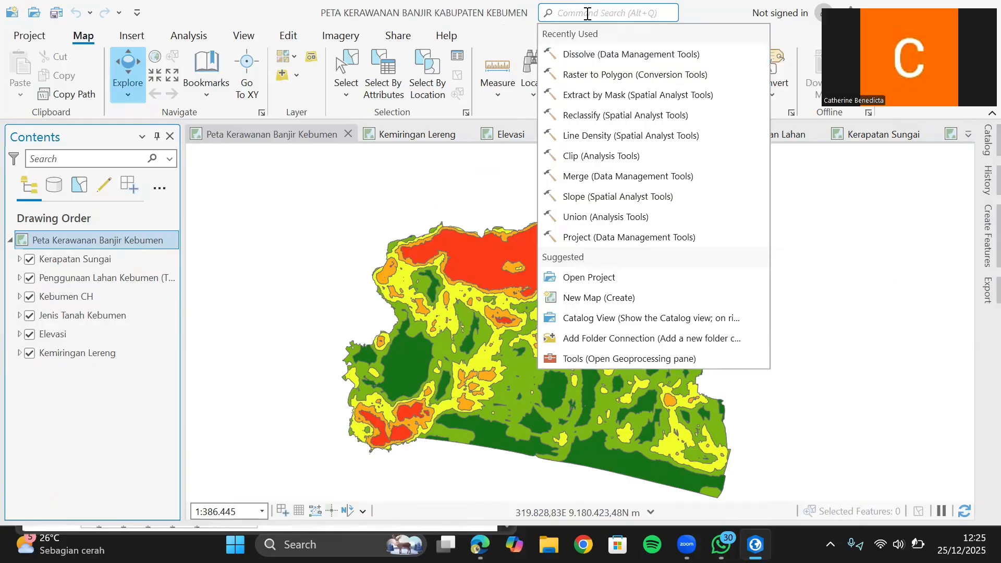
{"action": "type", "text": "Union"}
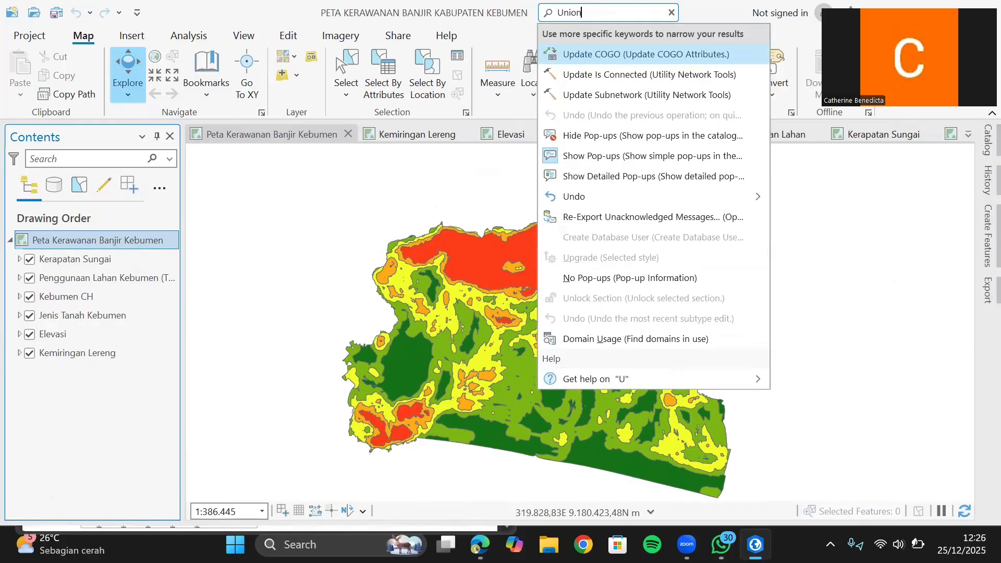
{"action": "left_click", "coordinate": [581, 40]}
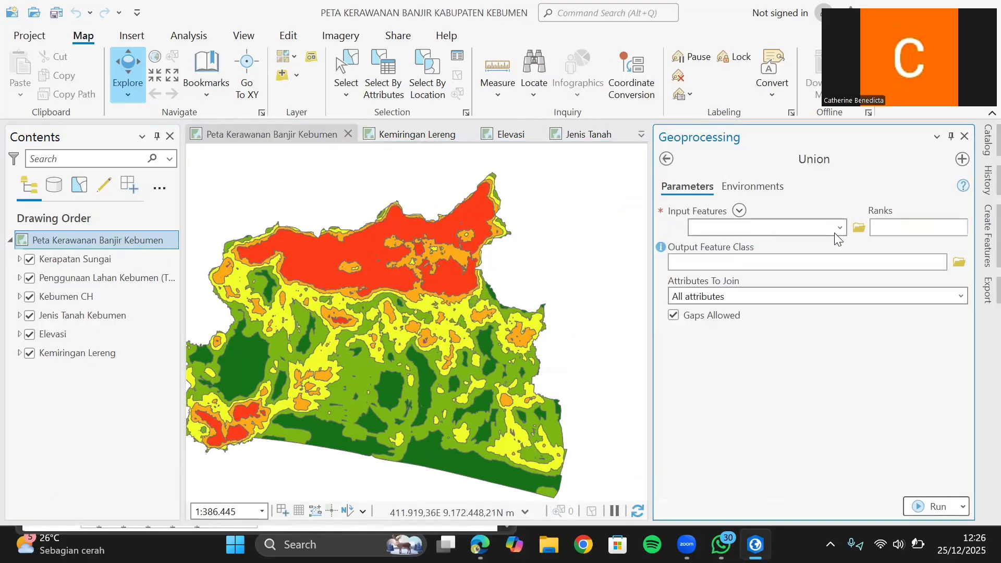
{"action": "left_click", "coordinate": [840, 227]}
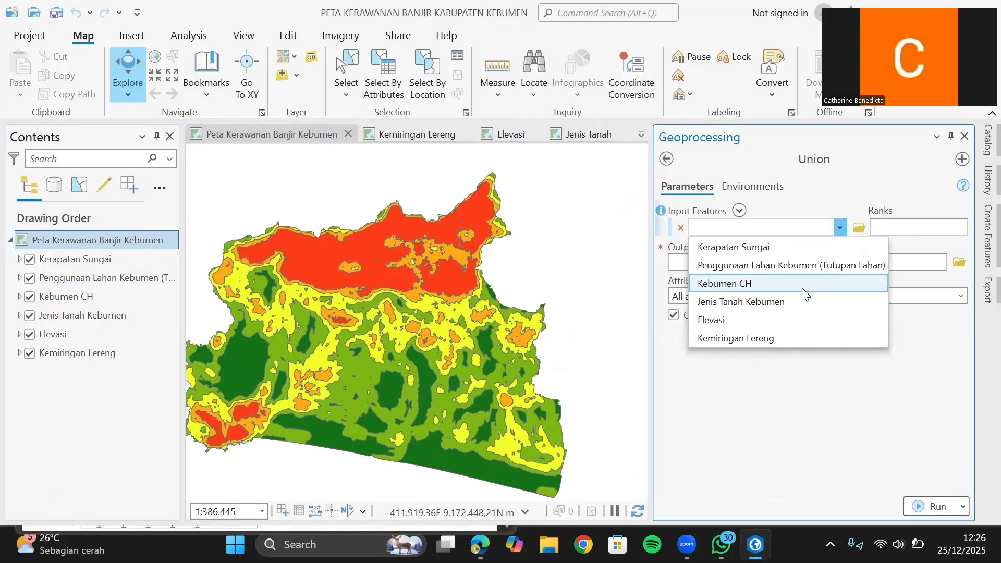
{"action": "left_click", "coordinate": [786, 337]}
{"action": "left_click", "coordinate": [838, 247]}
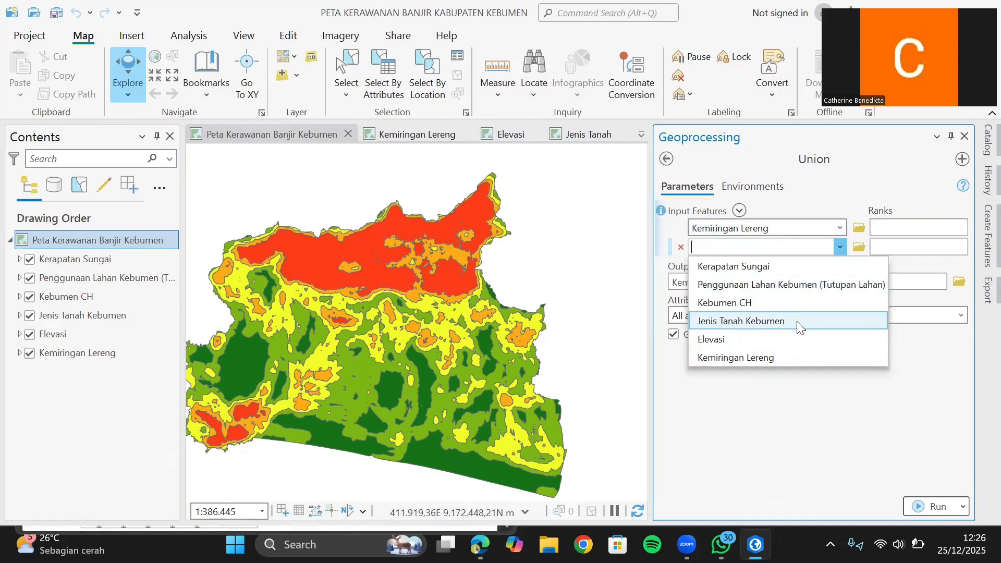
{"action": "left_click", "coordinate": [792, 337]}
{"action": "left_click", "coordinate": [839, 266]}
{"action": "left_click", "coordinate": [745, 337]}
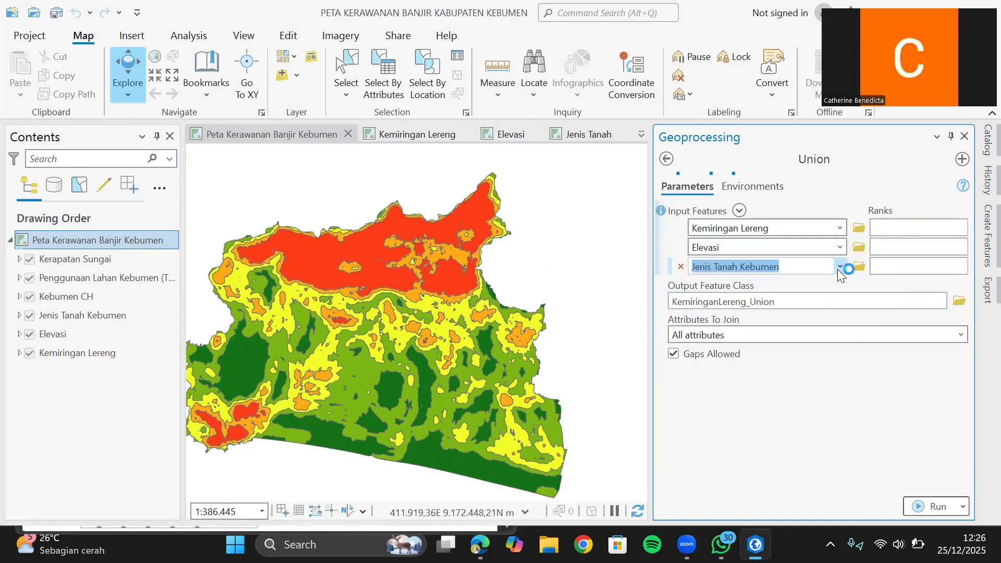
Step: Add Kebumen CH, Penggunaan Lahan Kebumen (Tutupan Lahan) and Kerapatan Sungai to the Union input features
{"action": "left_click", "coordinate": [839, 286]}
{"action": "left_click", "coordinate": [828, 284]}
{"action": "left_click", "coordinate": [839, 305]}
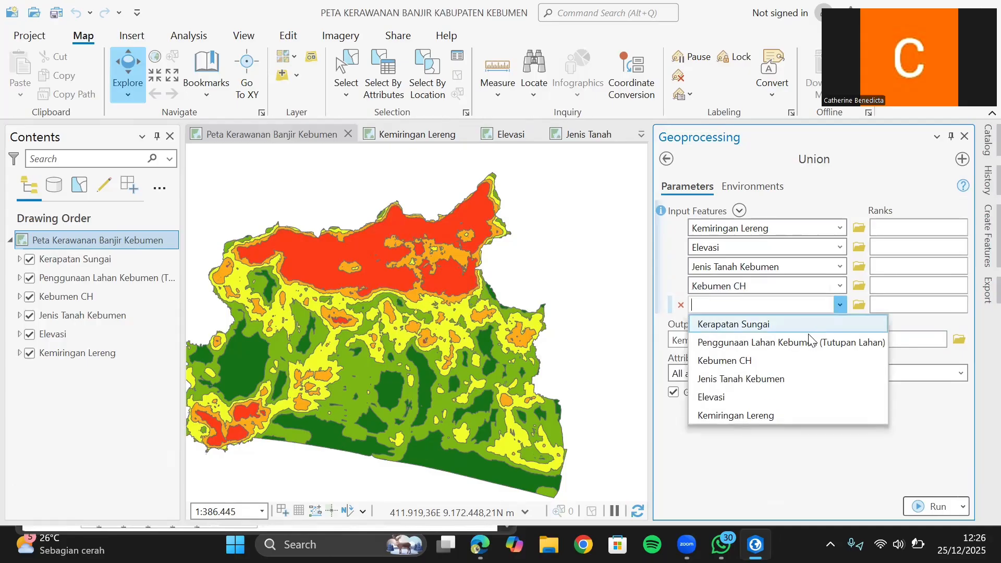
{"action": "left_click", "coordinate": [782, 340]}
{"action": "left_click", "coordinate": [837, 319]}
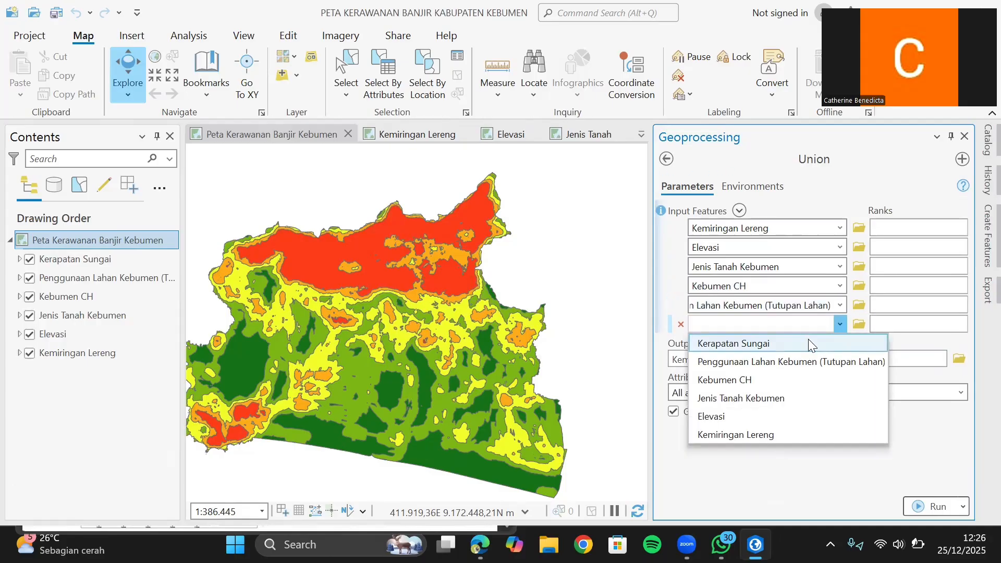
{"action": "left_click", "coordinate": [808, 339]}
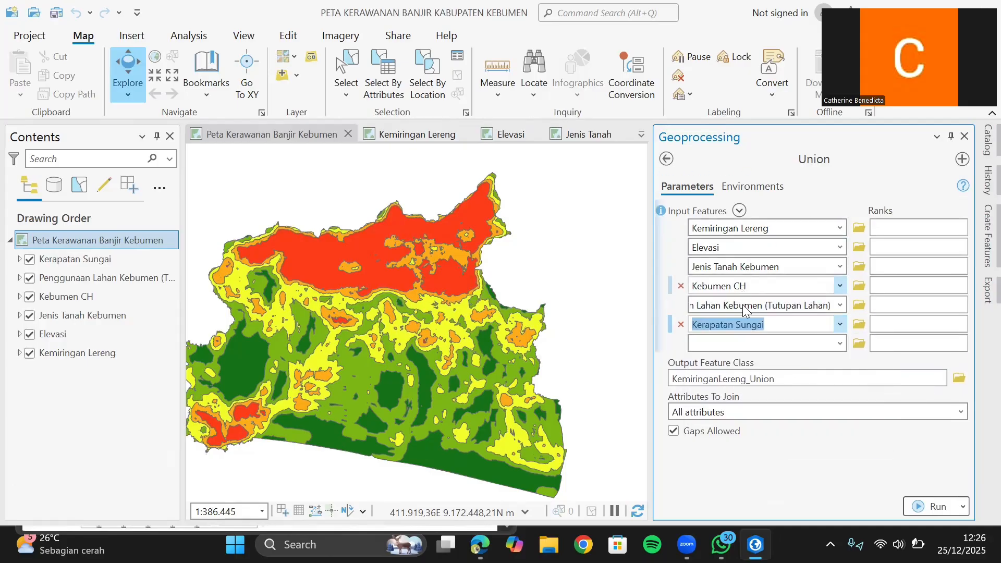
Step: Name the Union output feature class UnionUAS, run the tool and close it
{"action": "left_click", "coordinate": [959, 377]}
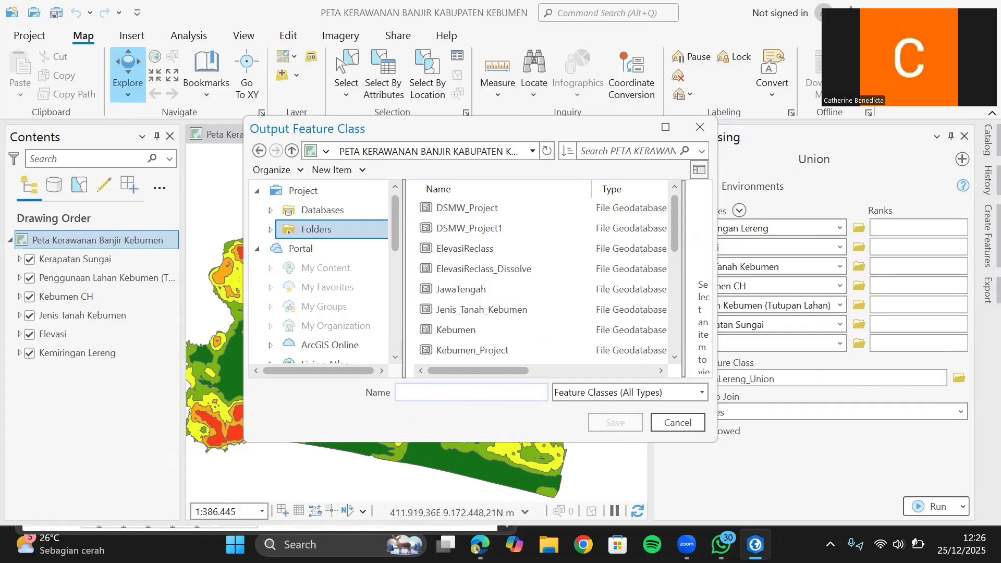
{"action": "type", "text": "UnionUAS"}
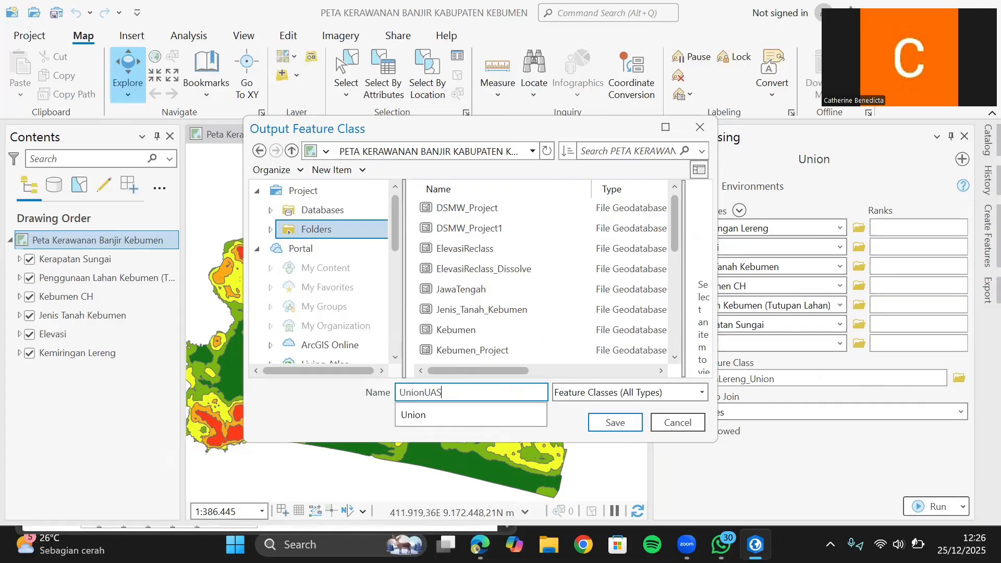
{"action": "key", "text": "Return"}
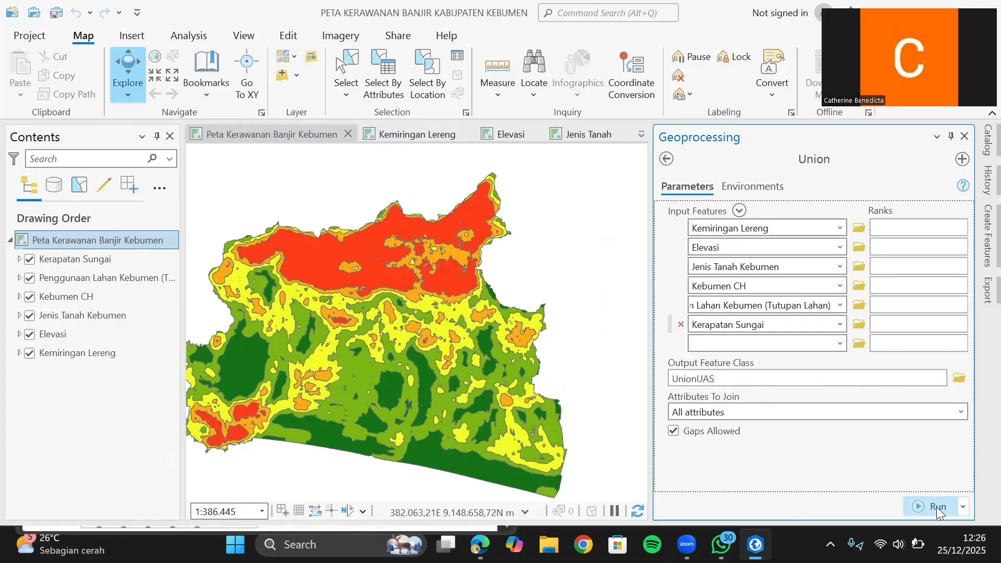
{"action": "left_click", "coordinate": [936, 506]}
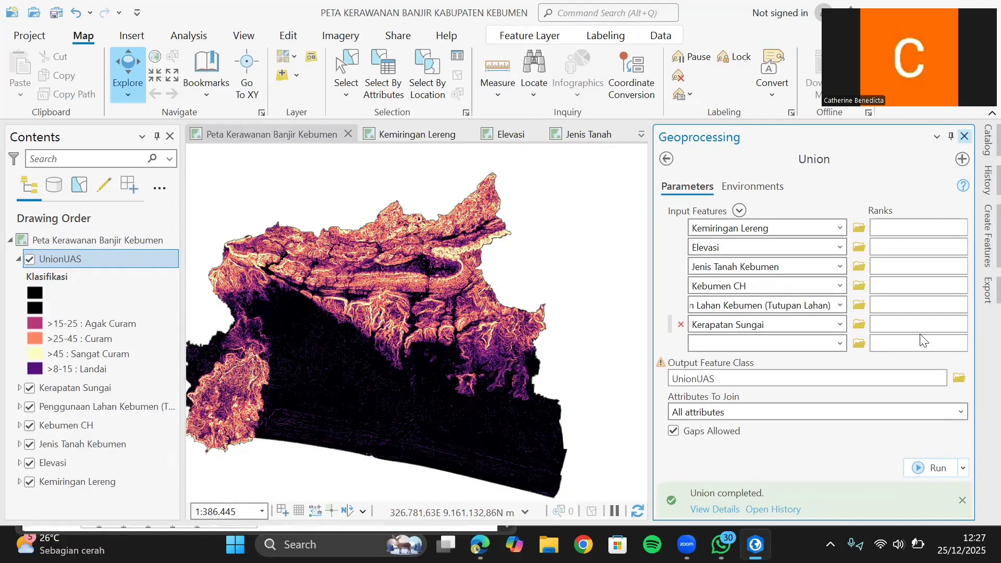
{"action": "left_click", "coordinate": [964, 137]}
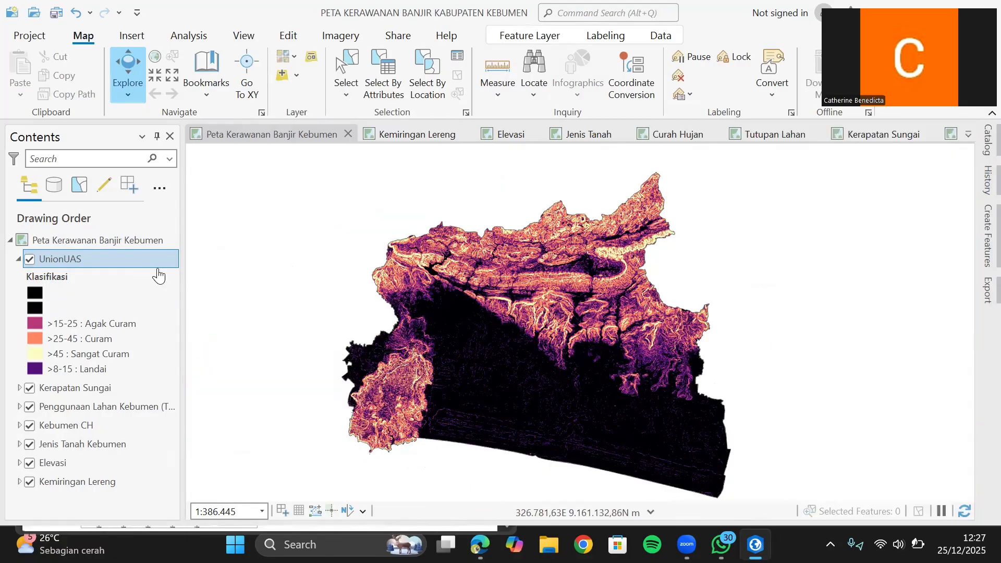
Step: Open the attribute table of UnionUAS and move the Skor_Lereng column to the end, after Shape_Area
{"action": "right_click", "coordinate": [131, 255]}
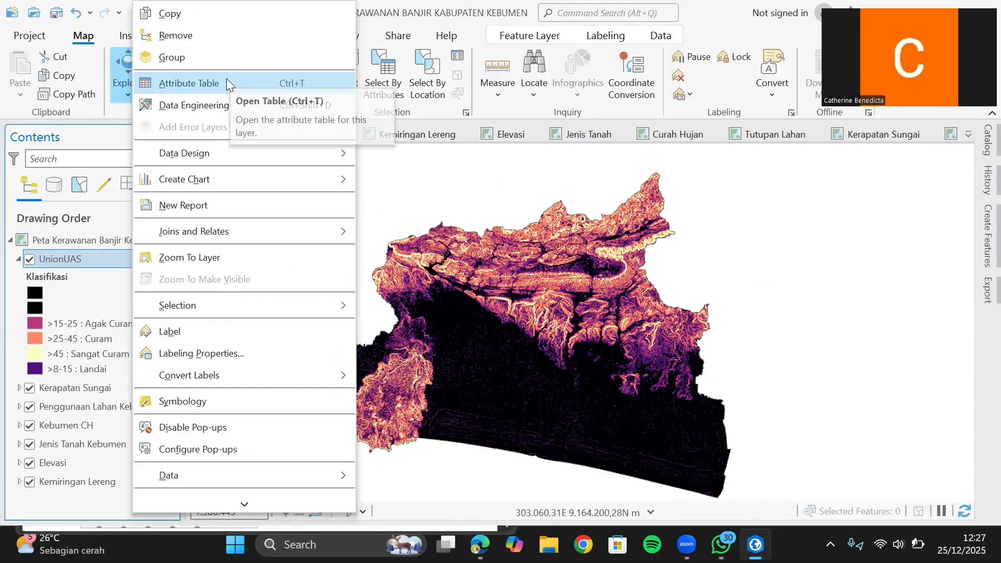
{"action": "left_click", "coordinate": [227, 82]}
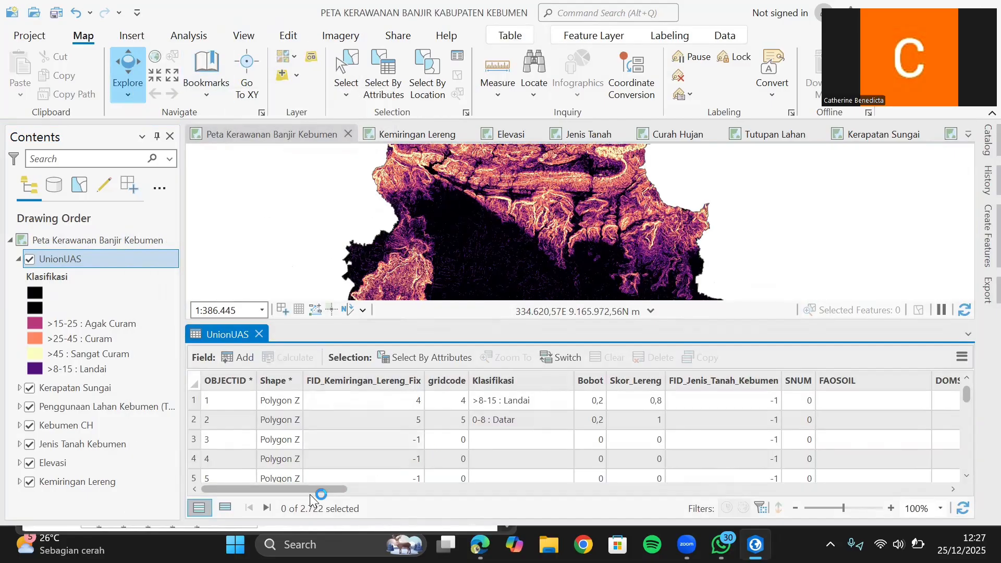
{"action": "left_click_drag", "start_coordinate": [330, 483], "coordinate": [330, 438]}
{"action": "left_click", "coordinate": [466, 383]}
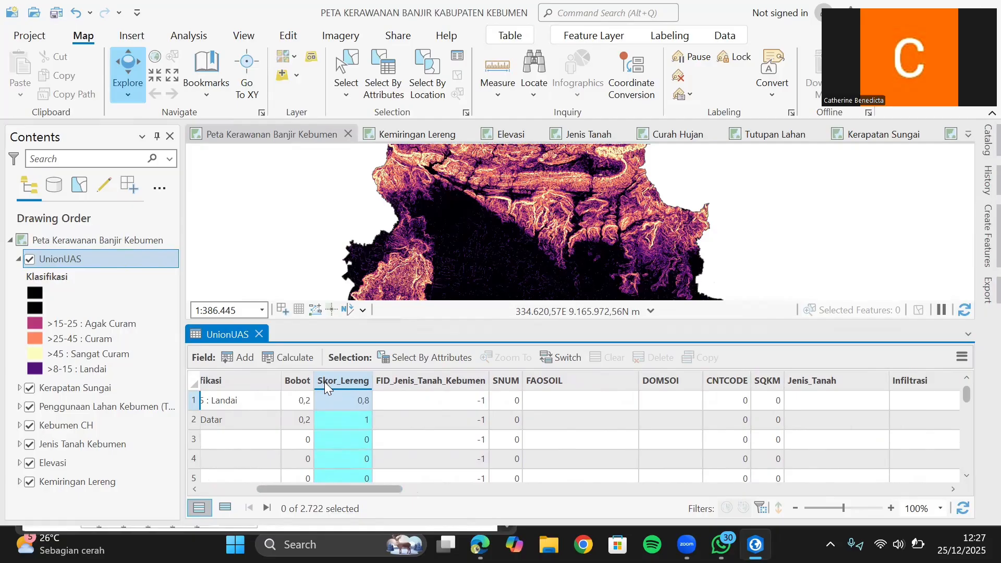
{"action": "left_click_drag", "start_coordinate": [476, 382], "coordinate": [791, 385]}
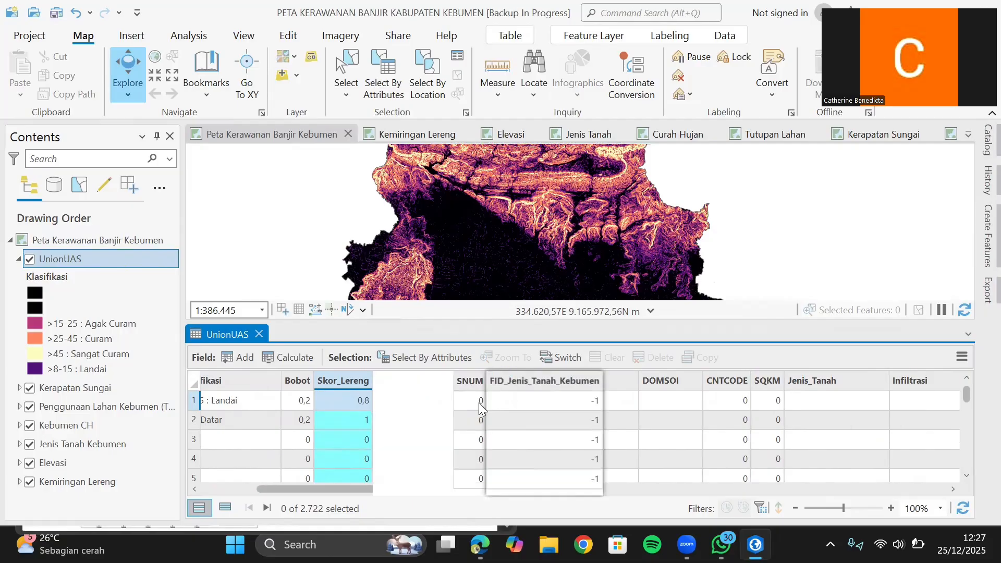
{"action": "left_click_drag", "start_coordinate": [480, 407], "coordinate": [379, 401]}
{"action": "left_click_drag", "start_coordinate": [438, 391], "coordinate": [926, 388]}
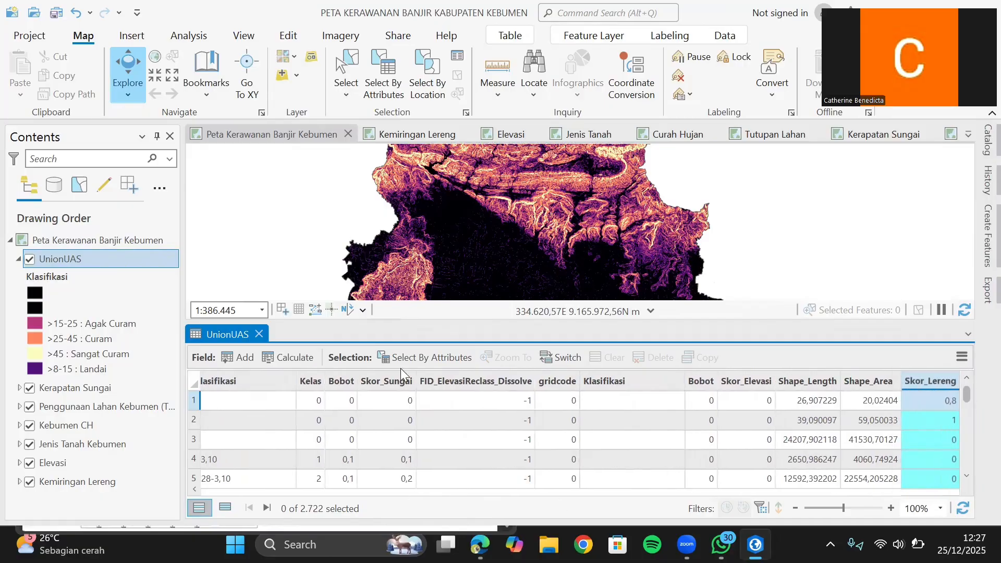
Step: Enlarge the UnionUAS attribute table and move the Skor_Elevasi column directly after Skor_Lereng
{"action": "left_click_drag", "start_coordinate": [533, 320], "coordinate": [536, 248]}
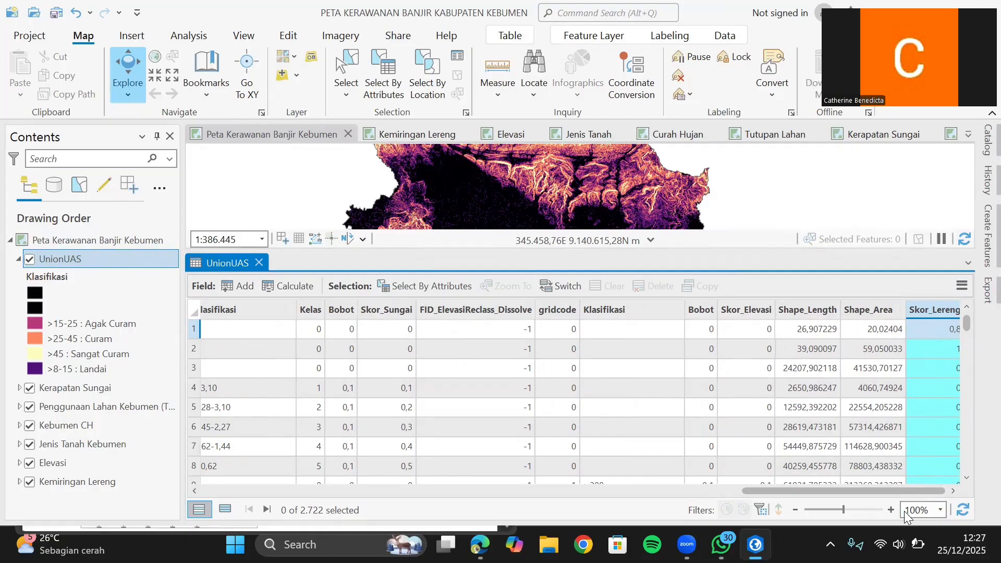
{"action": "left_click_drag", "start_coordinate": [848, 490], "coordinate": [938, 471]}
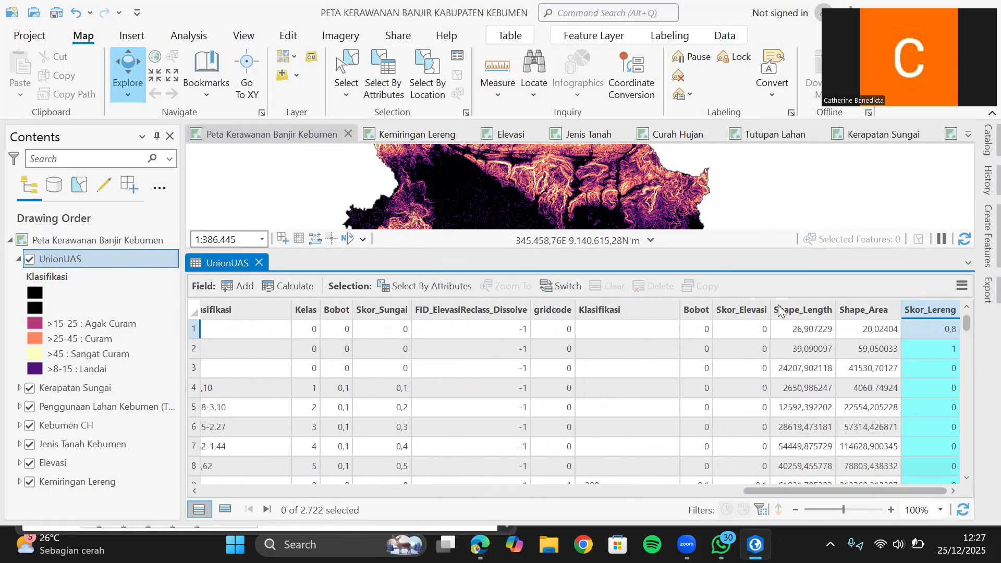
{"action": "left_click_drag", "start_coordinate": [732, 312], "coordinate": [928, 302]}
Step: Move the Skor_Tanah column directly after Skor_Elevasi and look over the grouped score columns
{"action": "left_click_drag", "start_coordinate": [739, 489], "coordinate": [467, 473]}
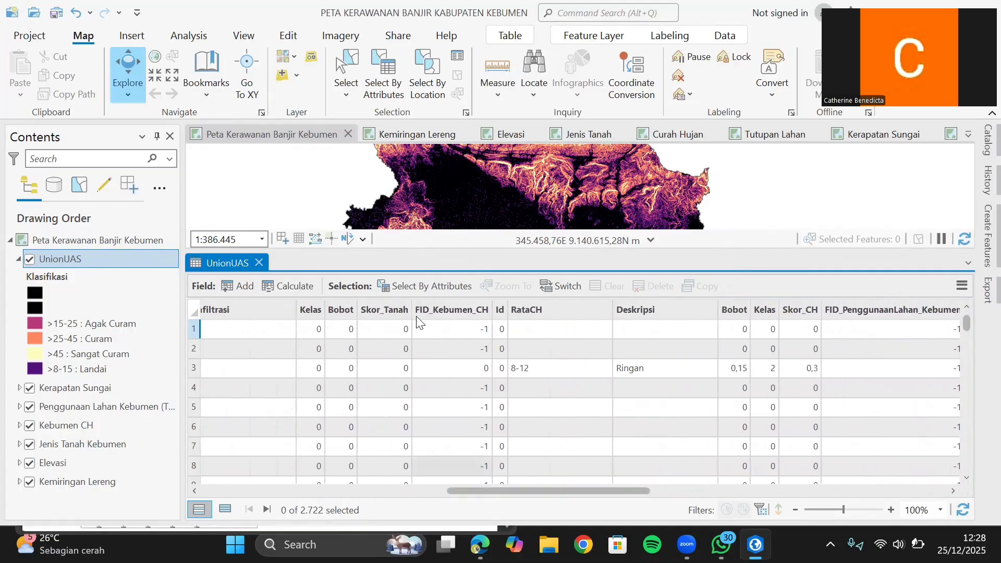
{"action": "left_click", "coordinate": [380, 309]}
{"action": "left_click_drag", "start_coordinate": [472, 306], "coordinate": [925, 320]}
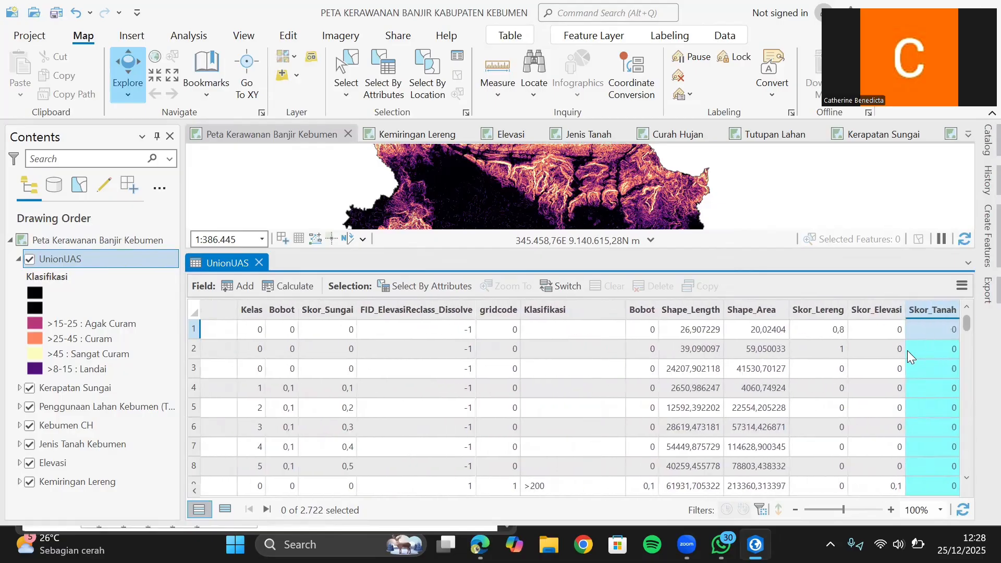
{"action": "scroll", "coordinate": [866, 402], "scroll_direction": "down", "scroll_amount": 5}
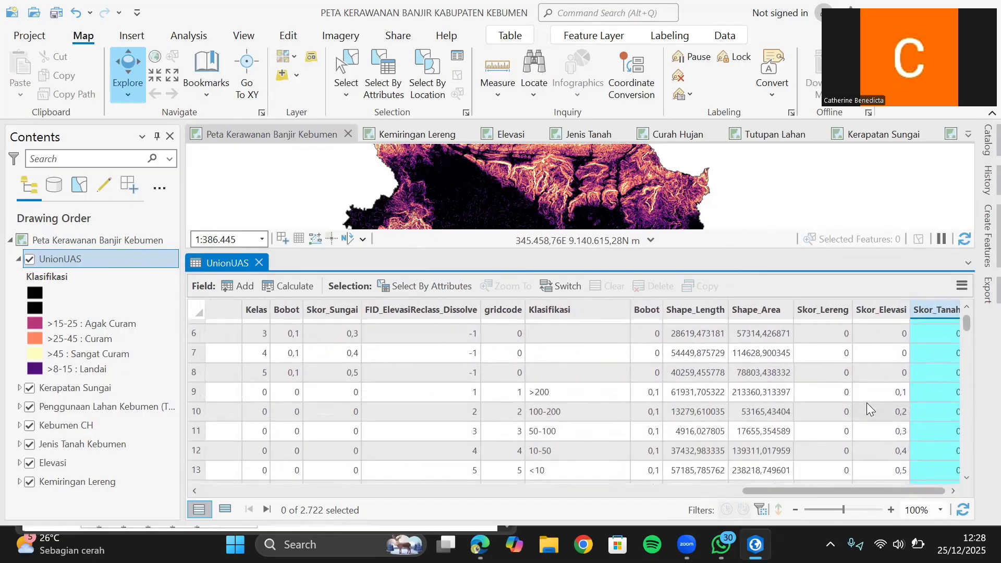
{"action": "scroll", "coordinate": [865, 400], "scroll_direction": "up", "scroll_amount": 5}
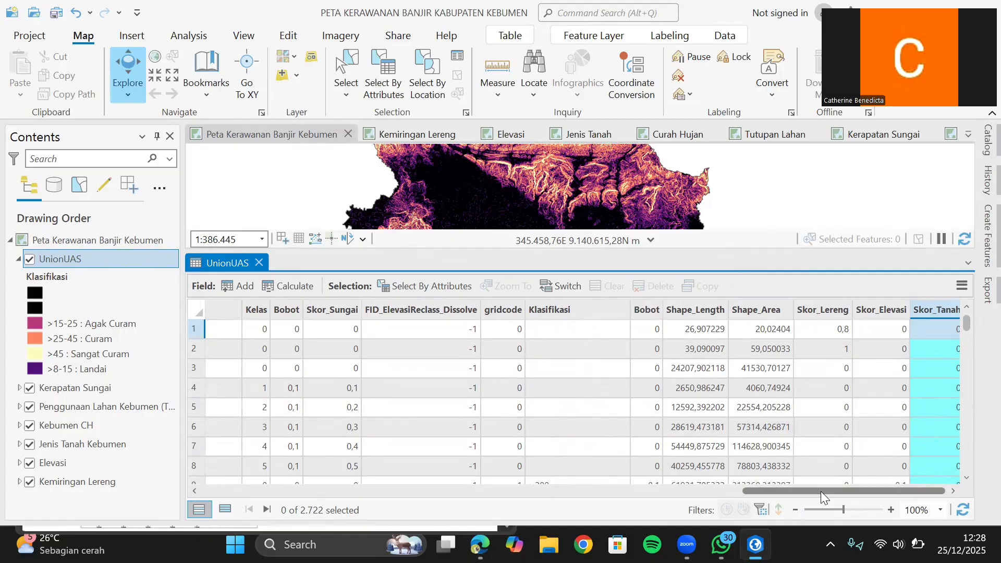
{"action": "left_click_drag", "start_coordinate": [820, 490], "coordinate": [843, 493]}
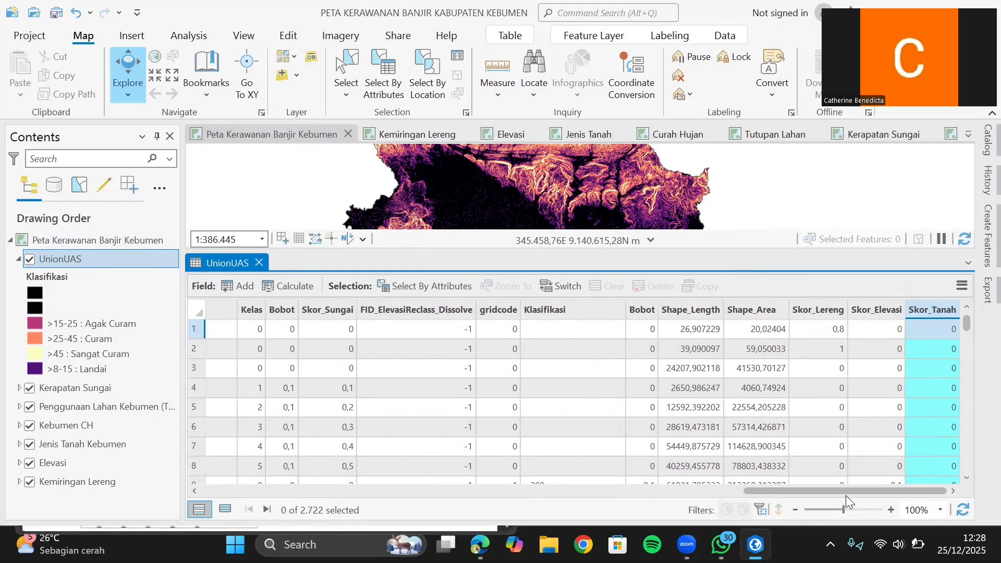
Step: Move the Skor_CH, Skor_PL and Skor_Sungai columns, in that order, to the end of the table after Skor_Tanah
{"action": "left_click_drag", "start_coordinate": [845, 495], "coordinate": [581, 462]}
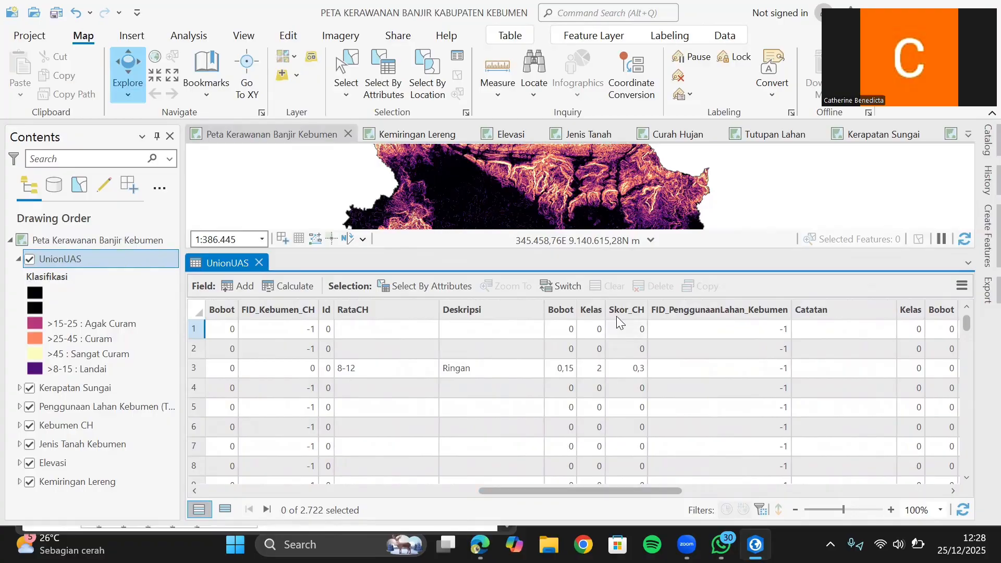
{"action": "left_click_drag", "start_coordinate": [617, 314], "coordinate": [964, 316]}
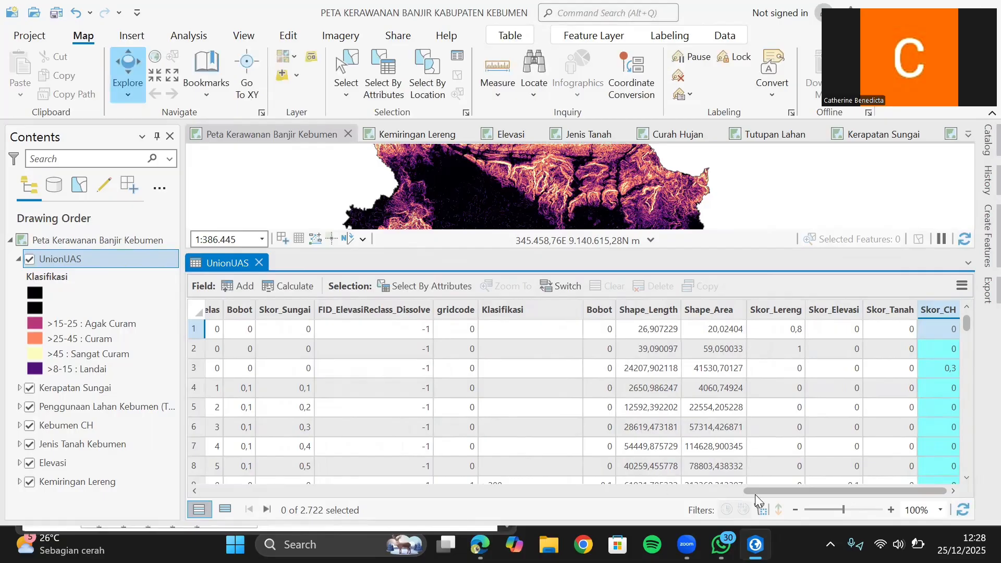
{"action": "mouse_move", "coordinate": [743, 495]}
{"action": "left_click_drag", "start_coordinate": [743, 494], "coordinate": [571, 490]}
{"action": "left_click", "coordinate": [629, 307]}
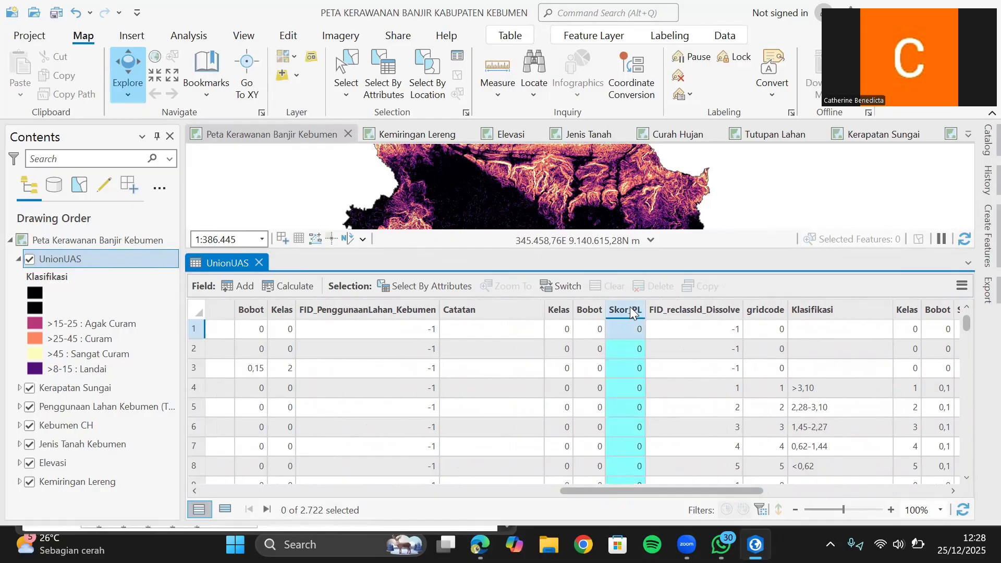
{"action": "left_click_drag", "start_coordinate": [630, 308], "coordinate": [940, 315]}
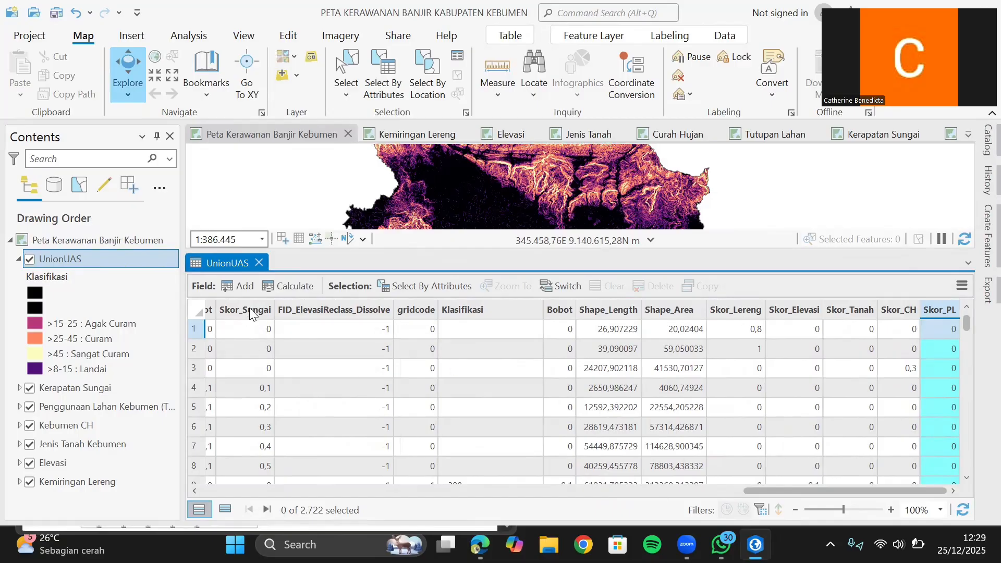
{"action": "left_click_drag", "start_coordinate": [250, 311], "coordinate": [932, 310]}
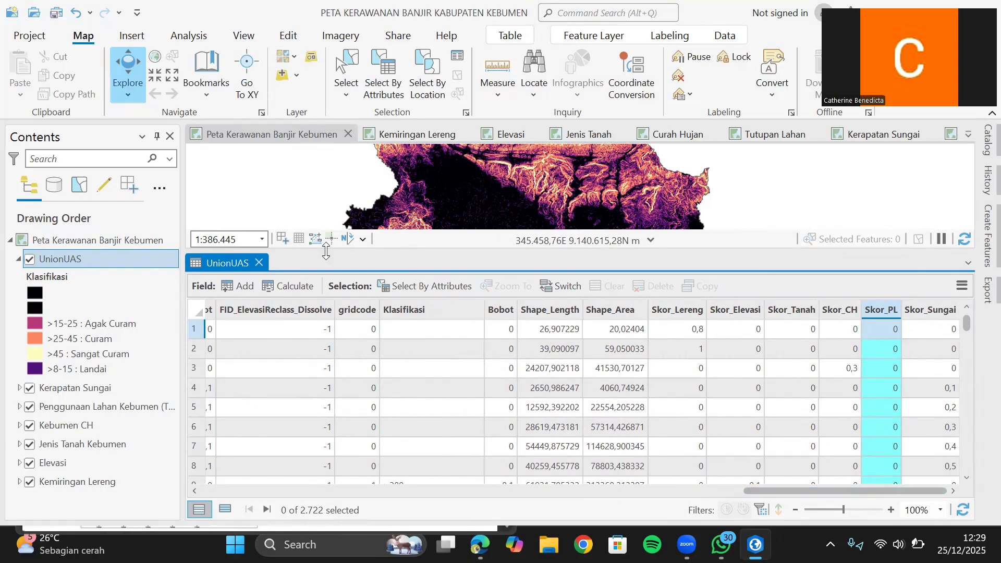
Step: Add a new field named Total_Skor with data type Double to the UnionUAS table
{"action": "left_click", "coordinate": [245, 286]}
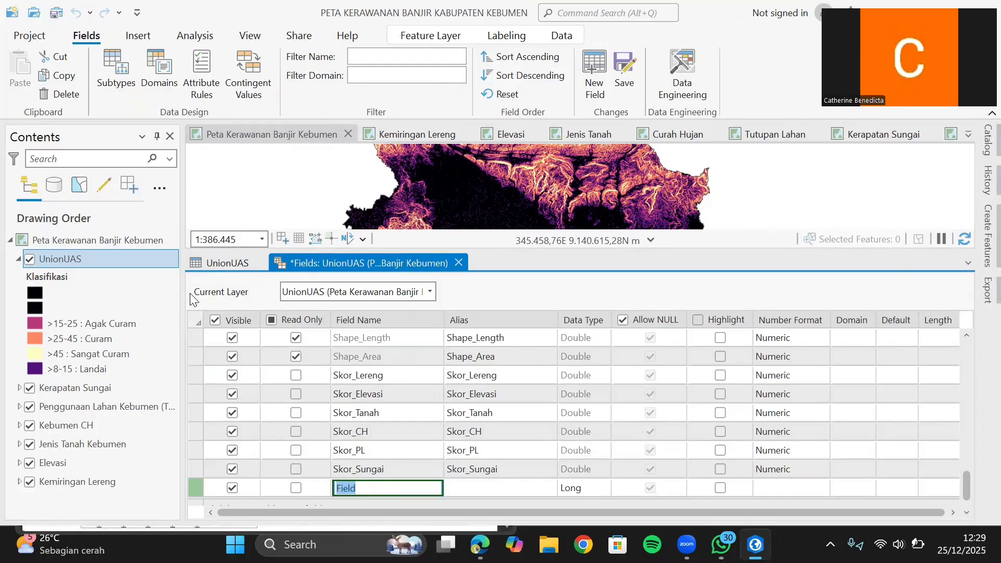
{"action": "scroll", "coordinate": [370, 428], "scroll_direction": "down", "scroll_amount": 1}
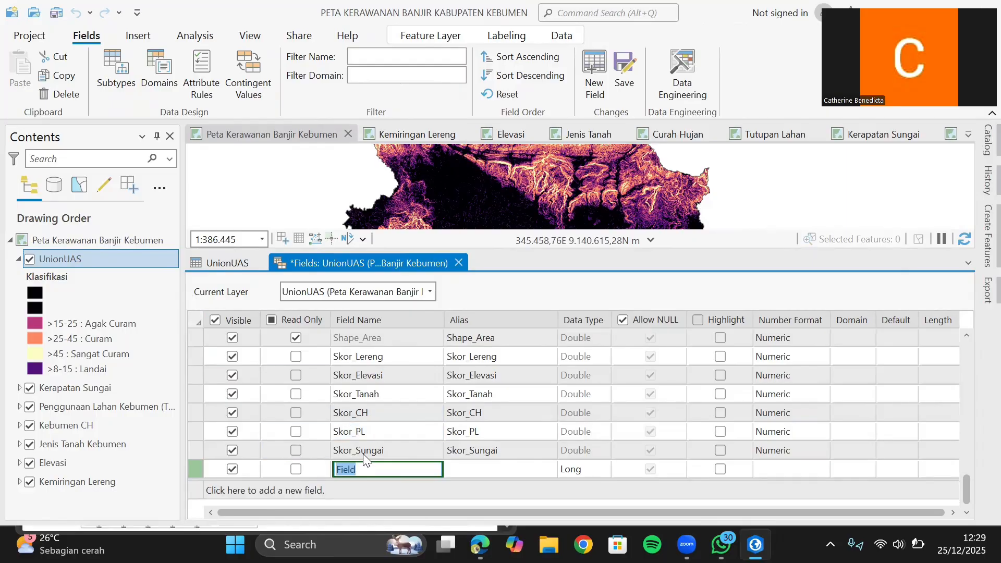
{"action": "type", "text": "Total_Skor"}
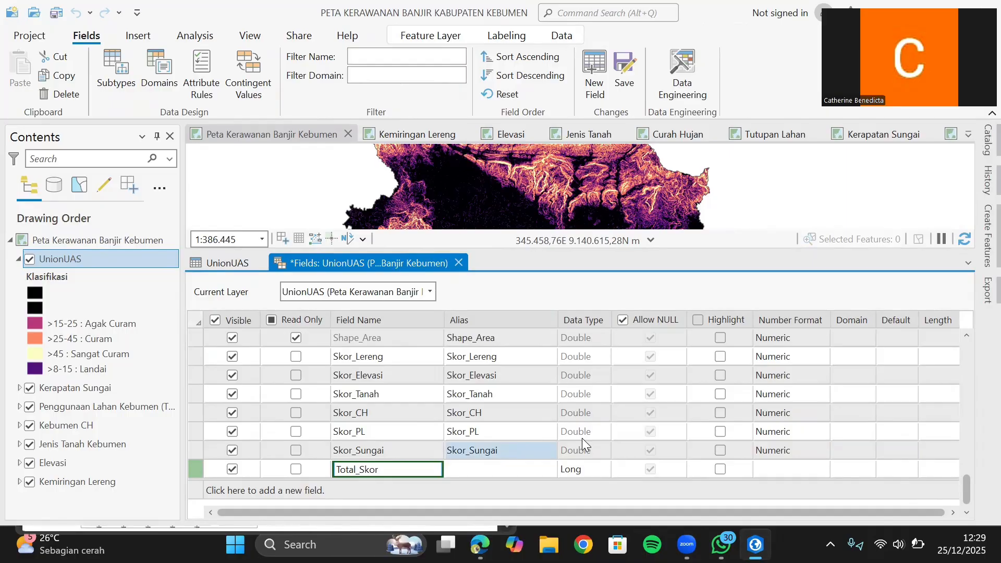
{"action": "left_click", "coordinate": [589, 473]}
{"action": "left_click", "coordinate": [589, 472]}
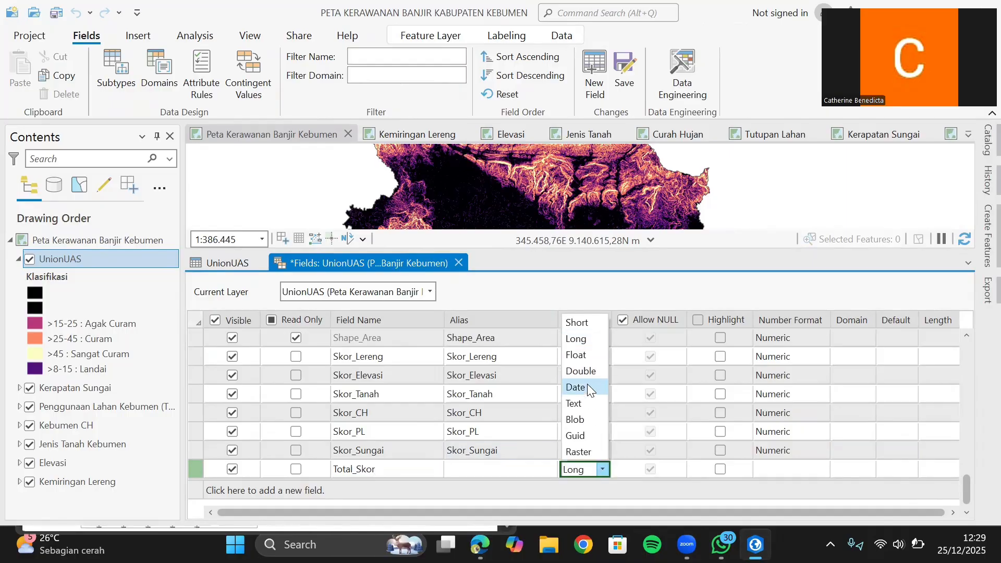
{"action": "left_click", "coordinate": [580, 371]}
{"action": "left_click", "coordinate": [292, 490]}
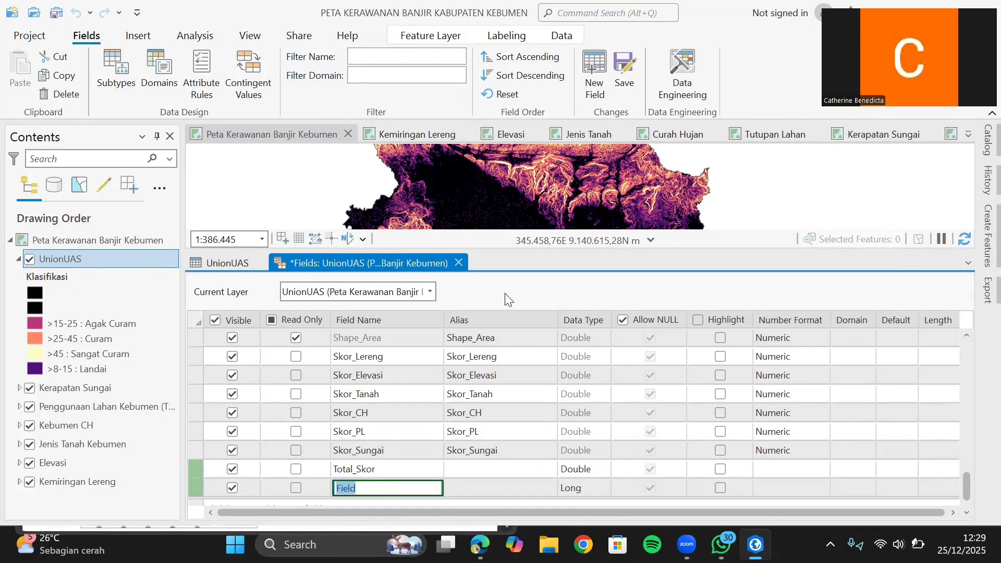
{"action": "right_click", "coordinate": [470, 491]}
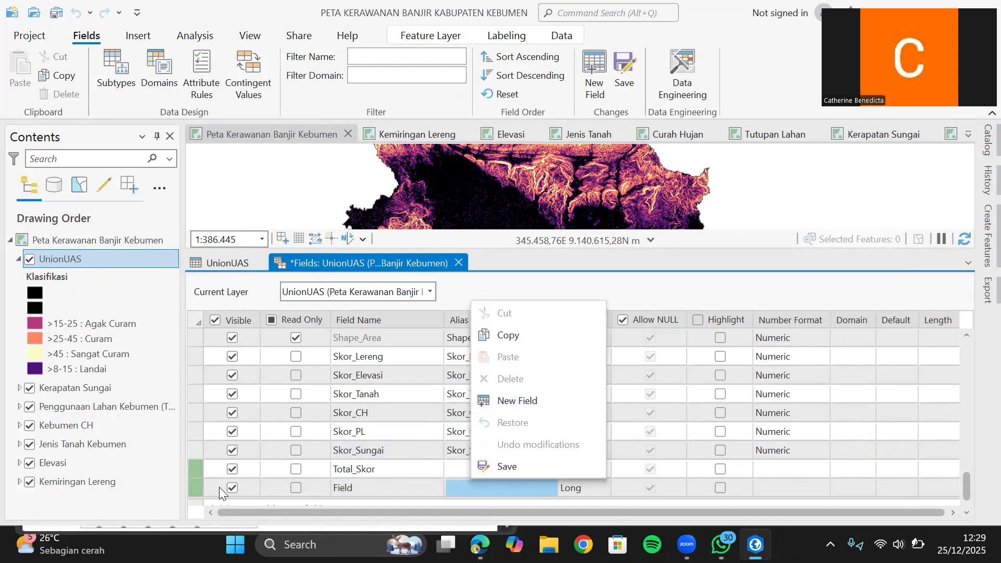
{"action": "left_click", "coordinate": [203, 488]}
{"action": "right_click", "coordinate": [202, 489]}
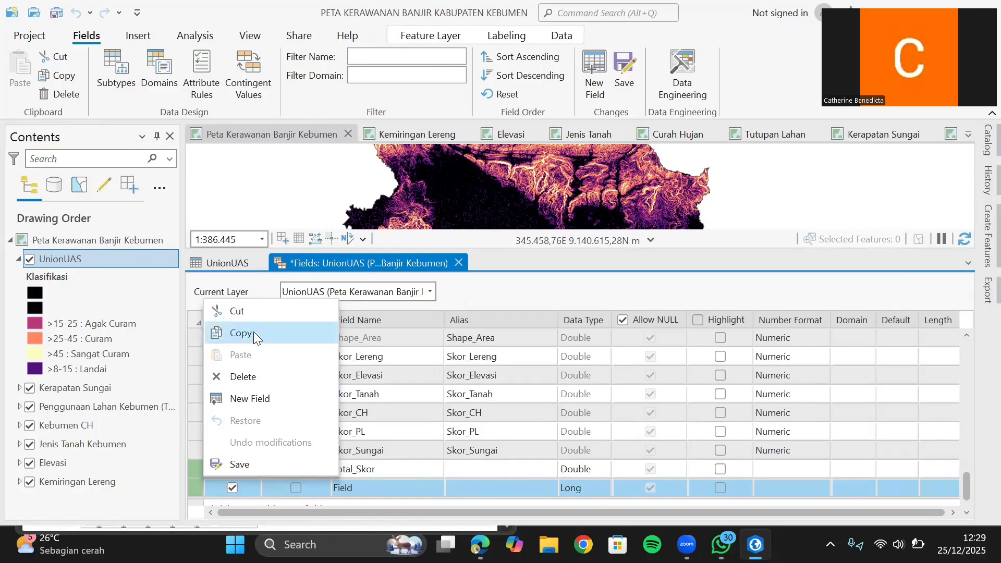
{"action": "left_click", "coordinate": [262, 310]}
{"action": "left_click", "coordinate": [435, 469]}
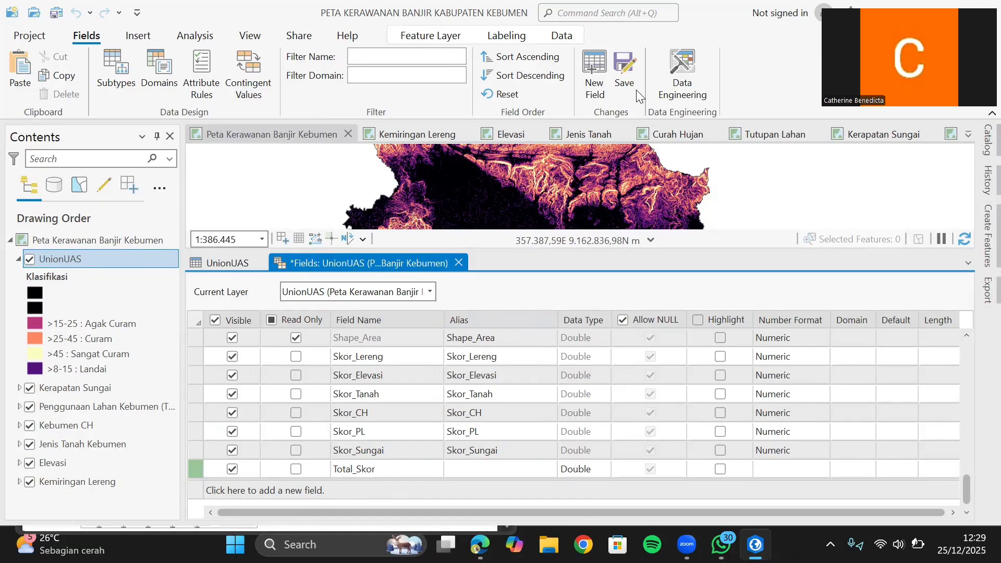
Step: Save the field changes to UnionUAS, close the field design view and dismiss the low-battery notice
{"action": "left_click", "coordinate": [624, 73]}
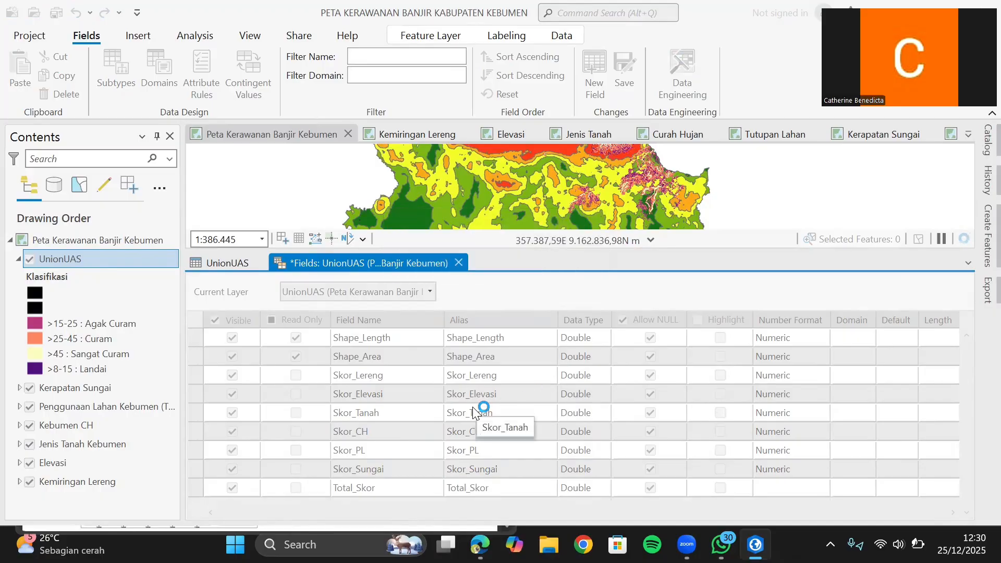
{"action": "left_click", "coordinate": [459, 262]}
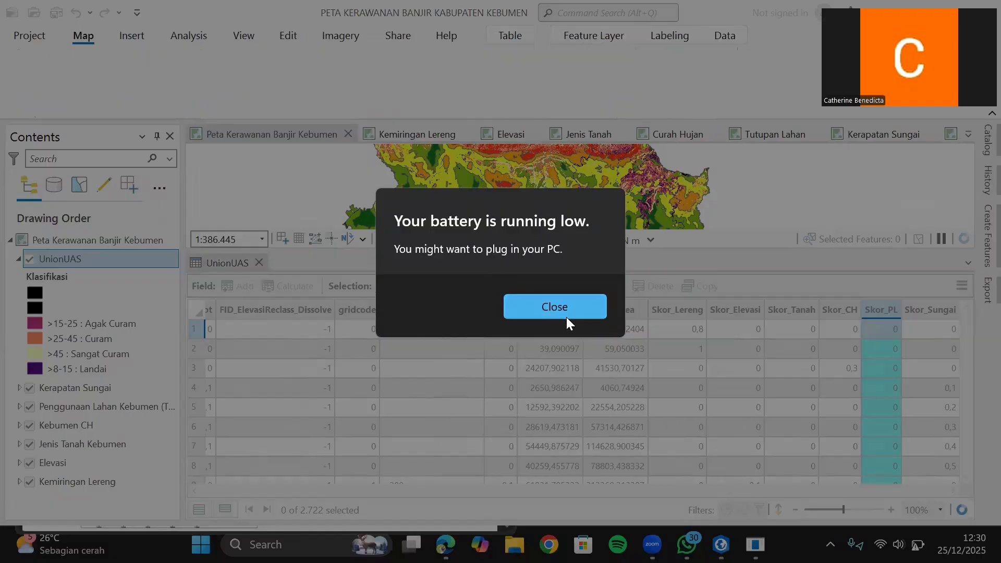
{"action": "left_click", "coordinate": [568, 309]}
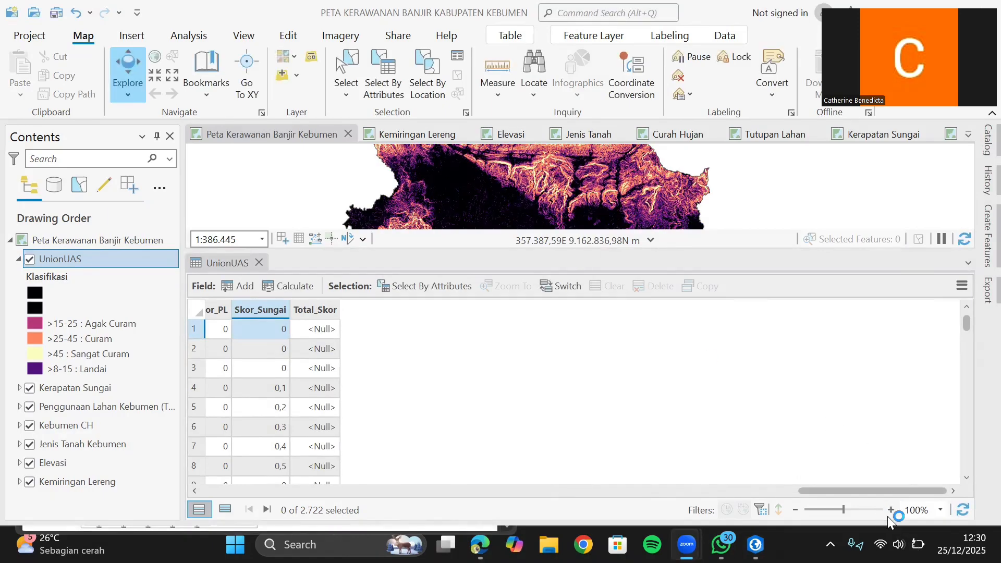
Step: Start a Calculate Field expression for Total_Skor with !Skor_Lereng! + !Skor_Elevasi! + !Skor_Tanah!
{"action": "left_click", "coordinate": [318, 311]}
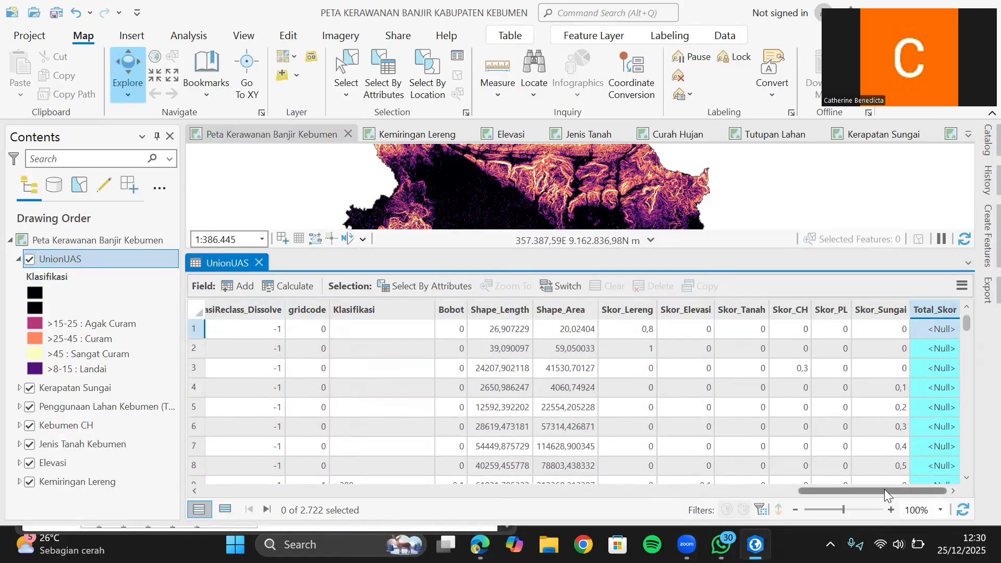
{"action": "right_click", "coordinate": [935, 309]}
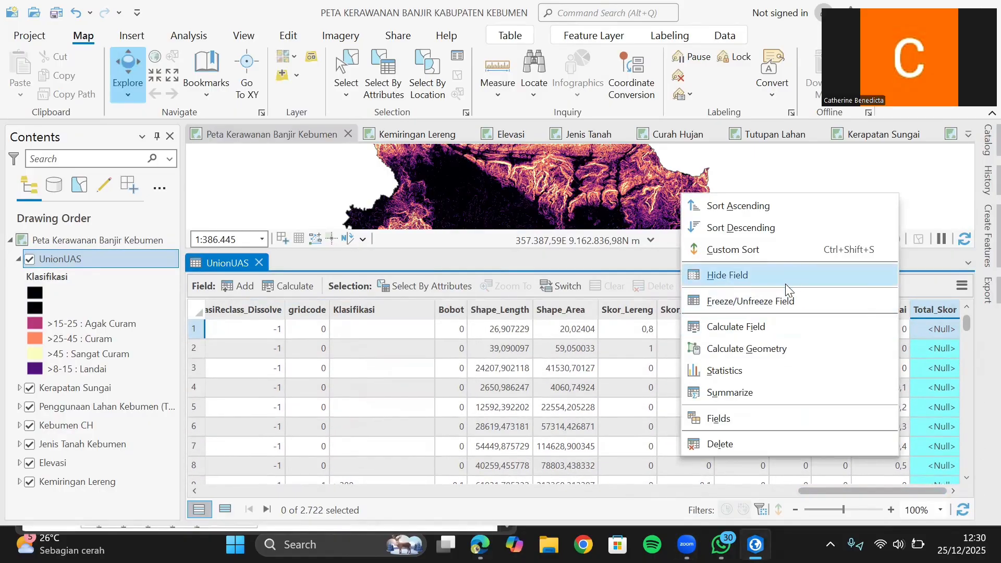
{"action": "left_click", "coordinate": [774, 325]}
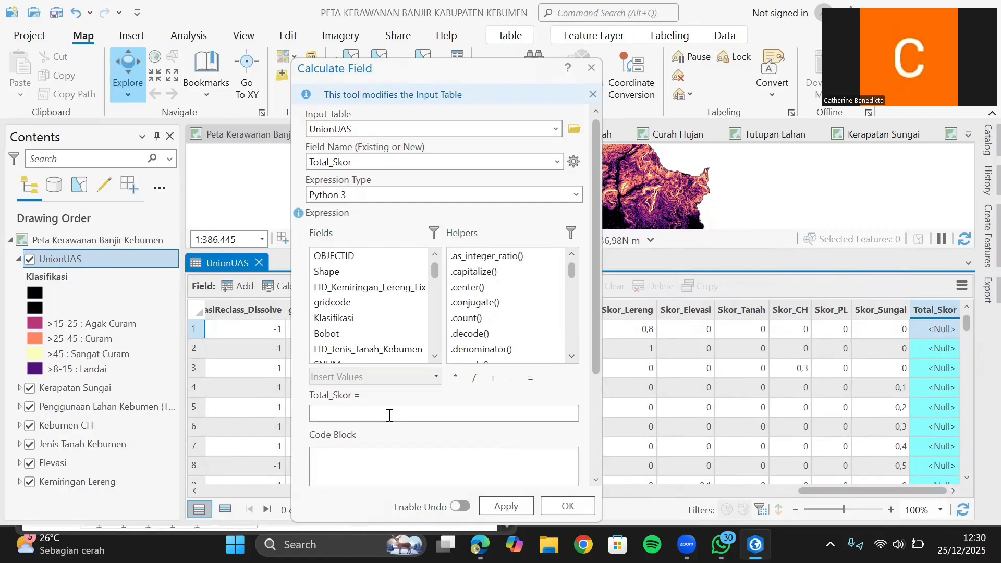
{"action": "scroll", "coordinate": [372, 317], "scroll_direction": "down", "scroll_amount": 5}
{"action": "scroll", "coordinate": [372, 317], "scroll_direction": "down", "scroll_amount": 1}
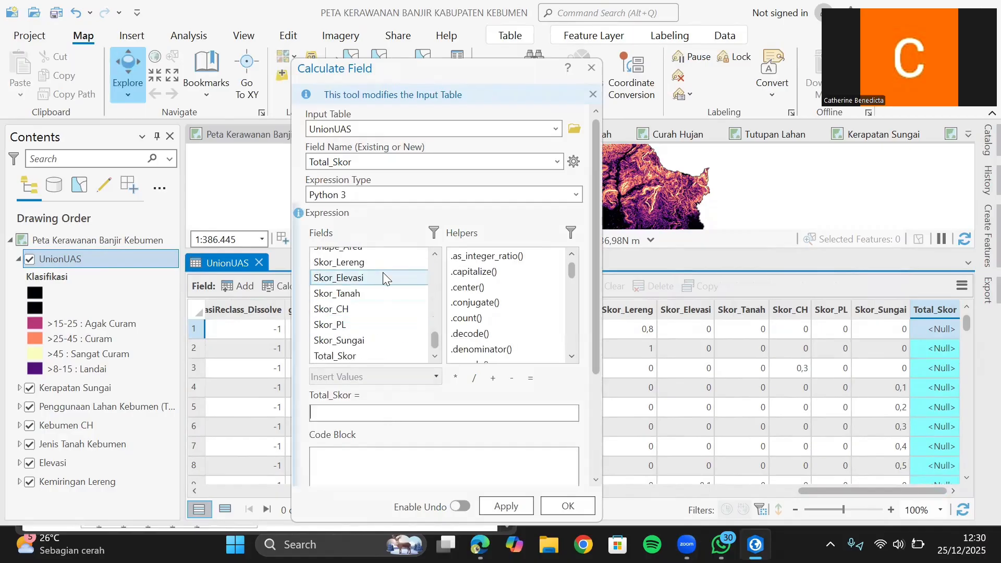
{"action": "scroll", "coordinate": [382, 272], "scroll_direction": "up", "scroll_amount": 1}
{"action": "double_click", "coordinate": [376, 299]}
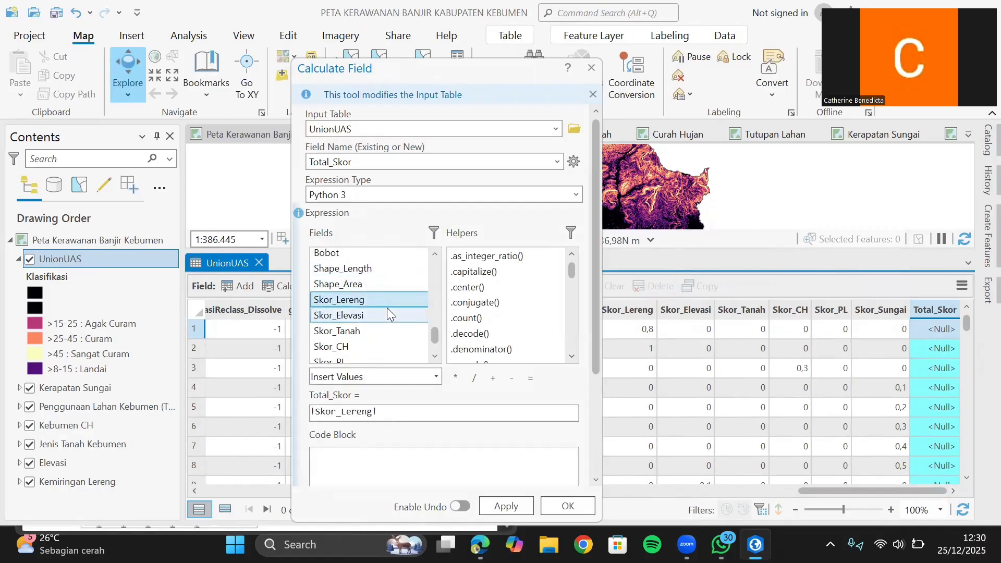
{"action": "scroll", "coordinate": [387, 307], "scroll_direction": "down", "scroll_amount": 1}
{"action": "left_click", "coordinate": [492, 378]}
{"action": "double_click", "coordinate": [390, 280]}
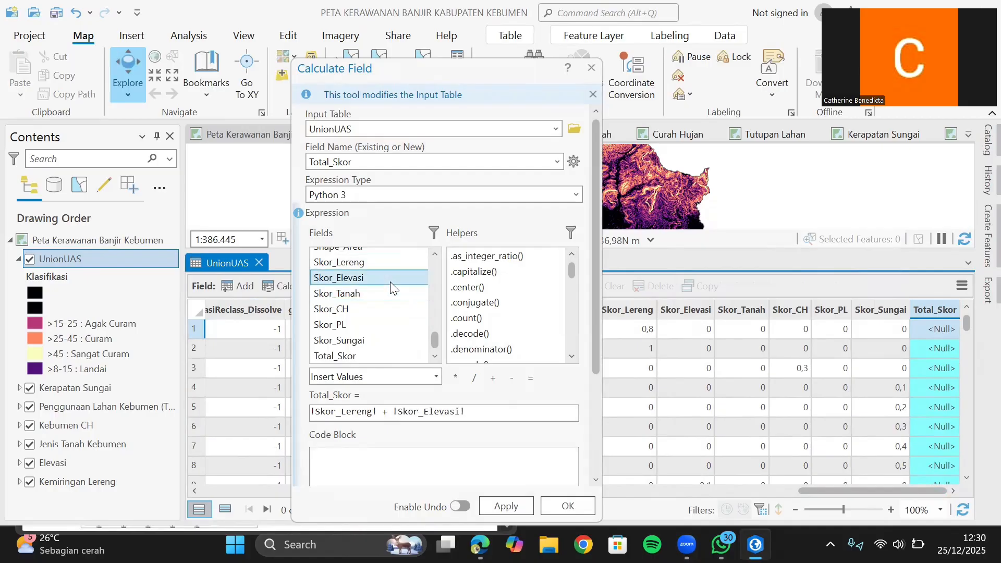
{"action": "left_click", "coordinate": [493, 378]}
{"action": "double_click", "coordinate": [384, 294]}
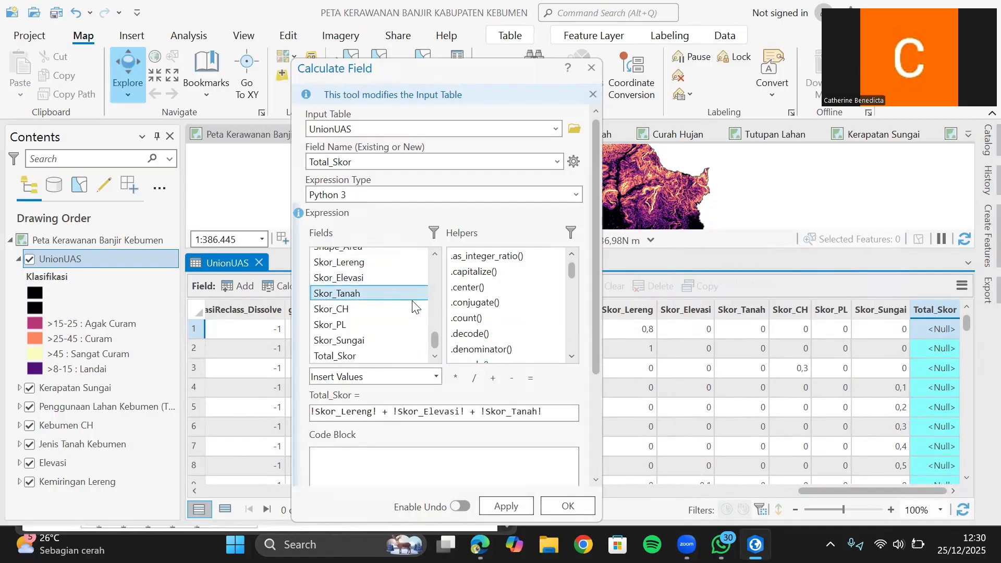
Step: Extend the Total_Skor expression with + !Skor_CH! + !Skor_PL! + !Skor_Sungai! and run the calculation
{"action": "left_click", "coordinate": [493, 378]}
{"action": "double_click", "coordinate": [386, 309]}
{"action": "left_click", "coordinate": [493, 378]}
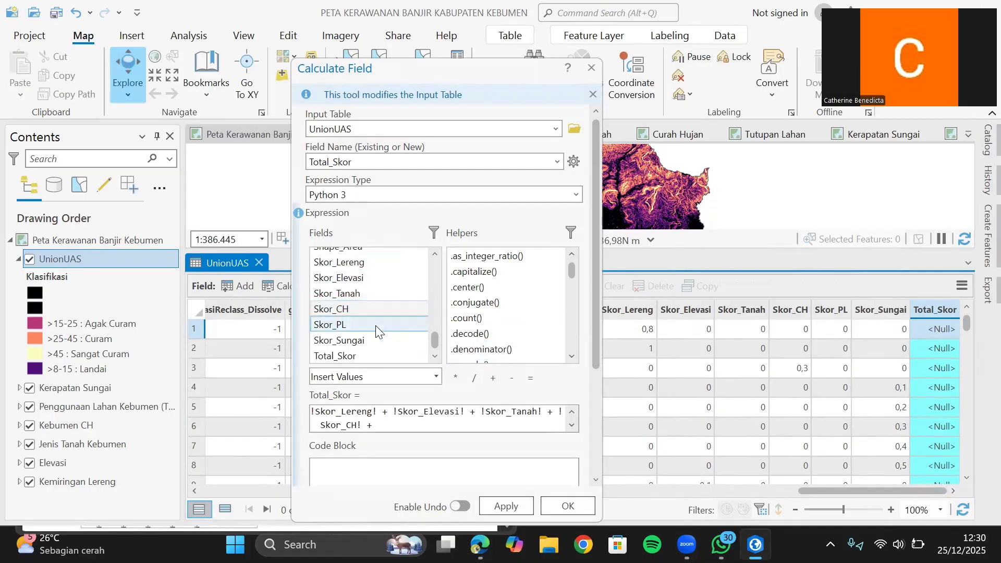
{"action": "double_click", "coordinate": [376, 325]}
{"action": "left_click", "coordinate": [493, 378]}
{"action": "double_click", "coordinate": [379, 340]}
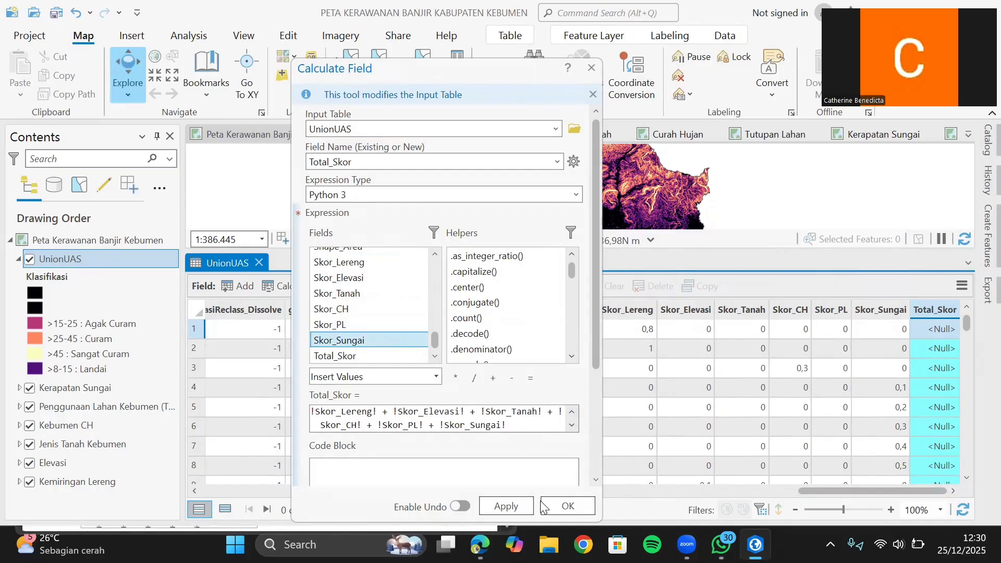
{"action": "left_click", "coordinate": [514, 499]}
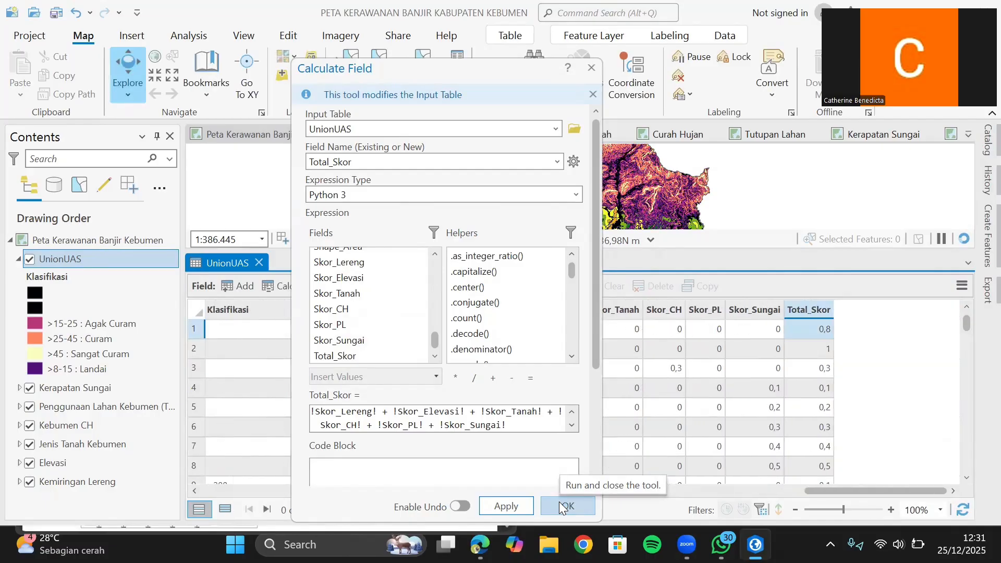
{"action": "left_click", "coordinate": [566, 506]}
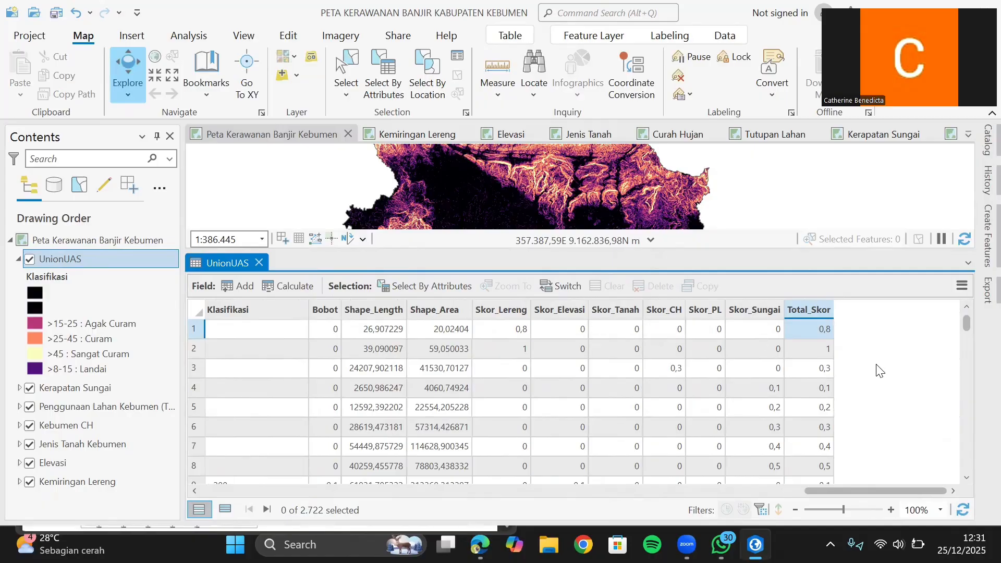
Step: Look through the calculated Total_Skor values in the UnionUAS table and close the table
{"action": "scroll", "coordinate": [845, 396], "scroll_direction": "down", "scroll_amount": 4}
{"action": "scroll", "coordinate": [933, 415], "scroll_direction": "up", "scroll_amount": 1}
{"action": "scroll", "coordinate": [933, 415], "scroll_direction": "up", "scroll_amount": 4}
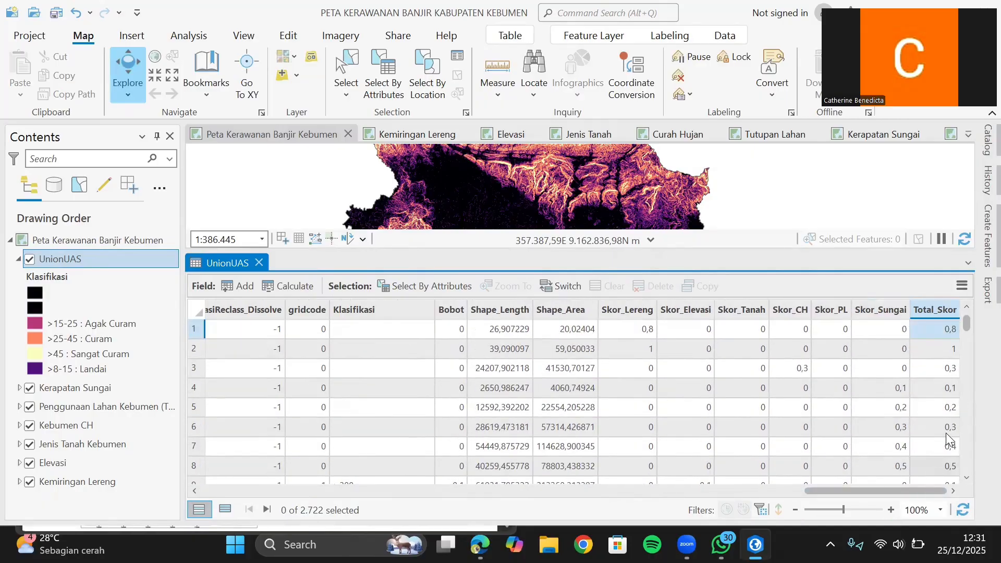
{"action": "scroll", "coordinate": [946, 416], "scroll_direction": "down", "scroll_amount": 7}
{"action": "left_click", "coordinate": [935, 308]}
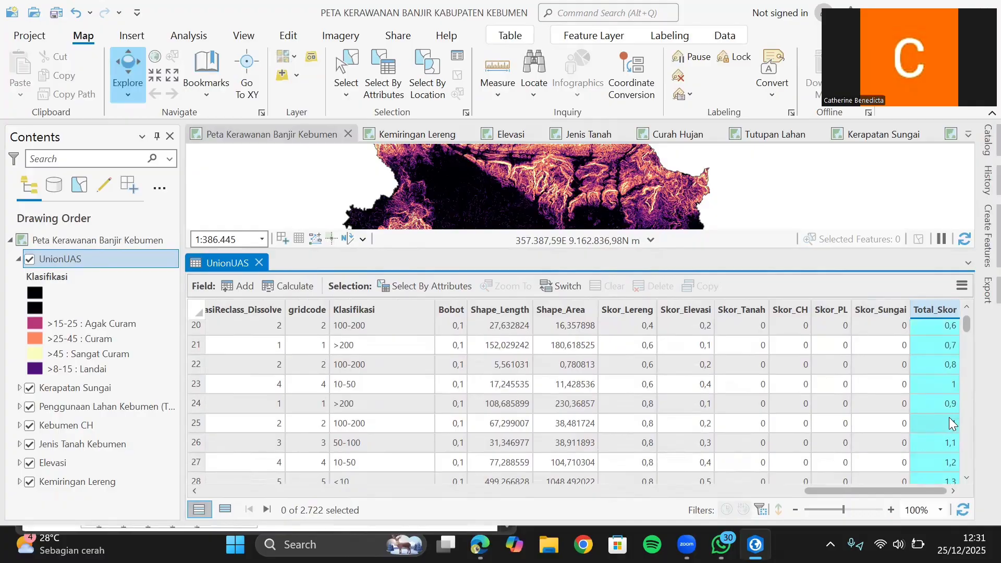
{"action": "scroll", "coordinate": [948, 417], "scroll_direction": "down", "scroll_amount": 20}
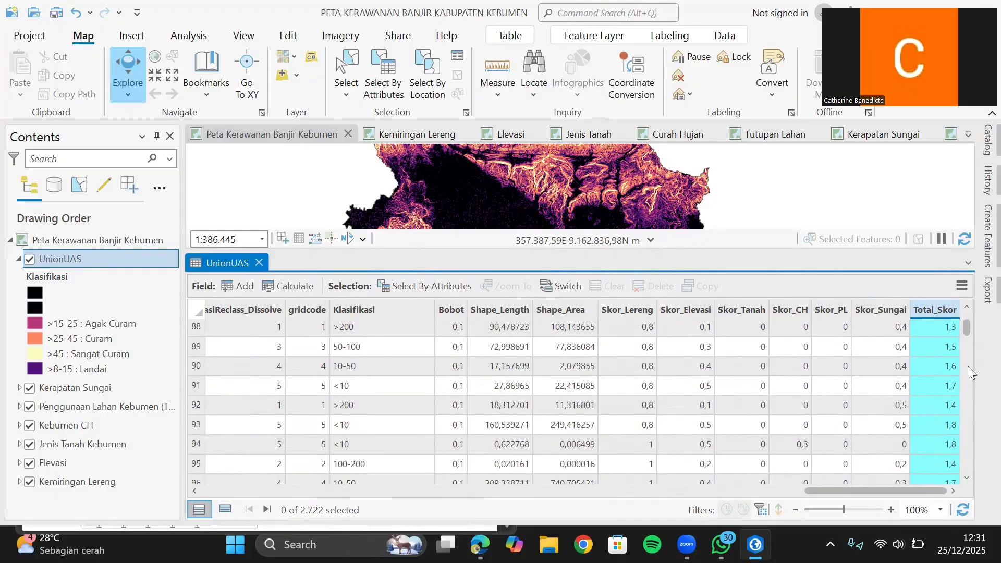
{"action": "scroll", "coordinate": [968, 380], "scroll_direction": "down", "scroll_amount": 6}
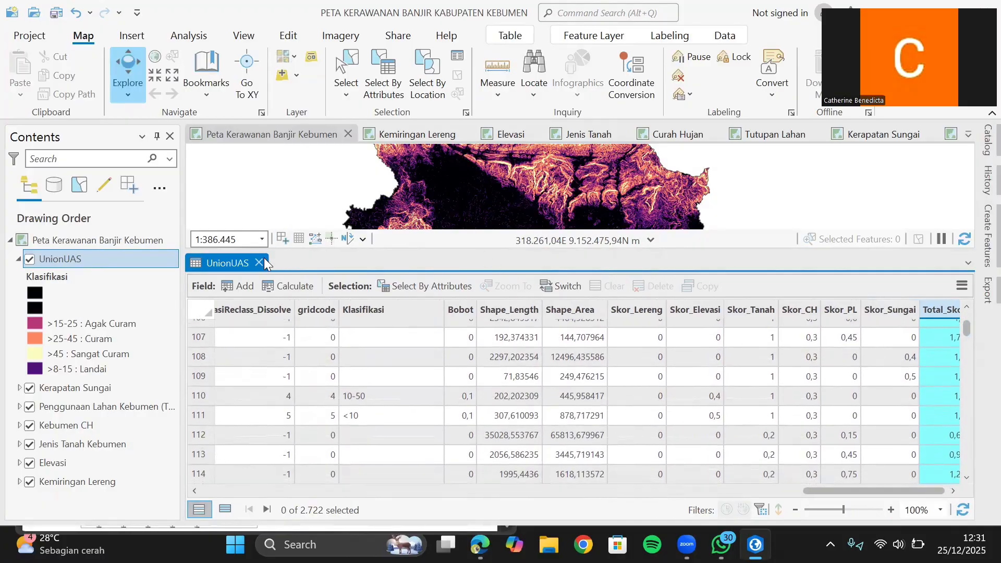
{"action": "left_click", "coordinate": [260, 261]}
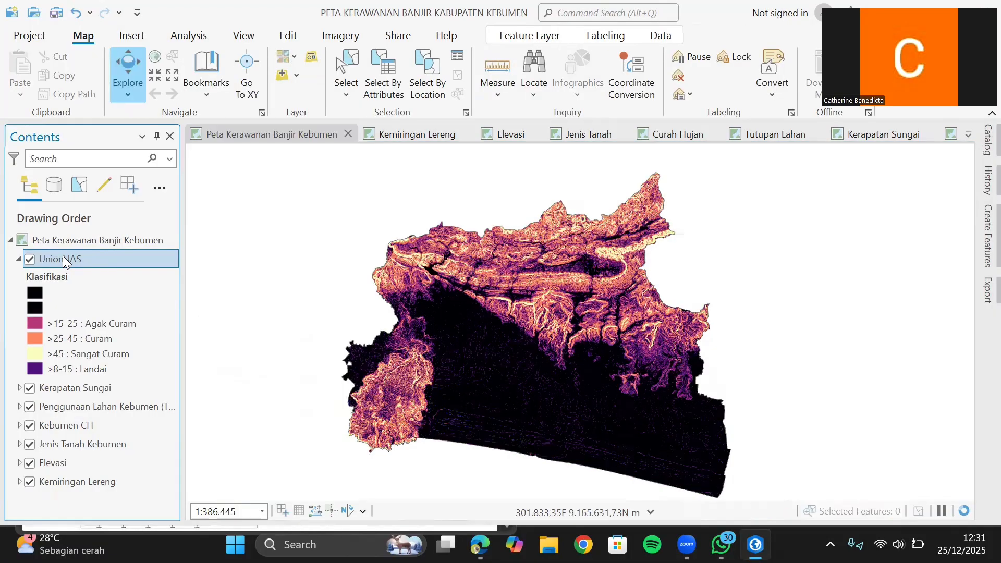
Step: Hide the Kerapatan Sungai, Penggunaan Lahan, Kebumen CH, Jenis Tanah, Elevasi and Kemiringan Lereng layers, leaving only UnionUAS shown
{"action": "right_click", "coordinate": [63, 259]}
{"action": "left_click", "coordinate": [33, 352]}
{"action": "left_click", "coordinate": [29, 388]}
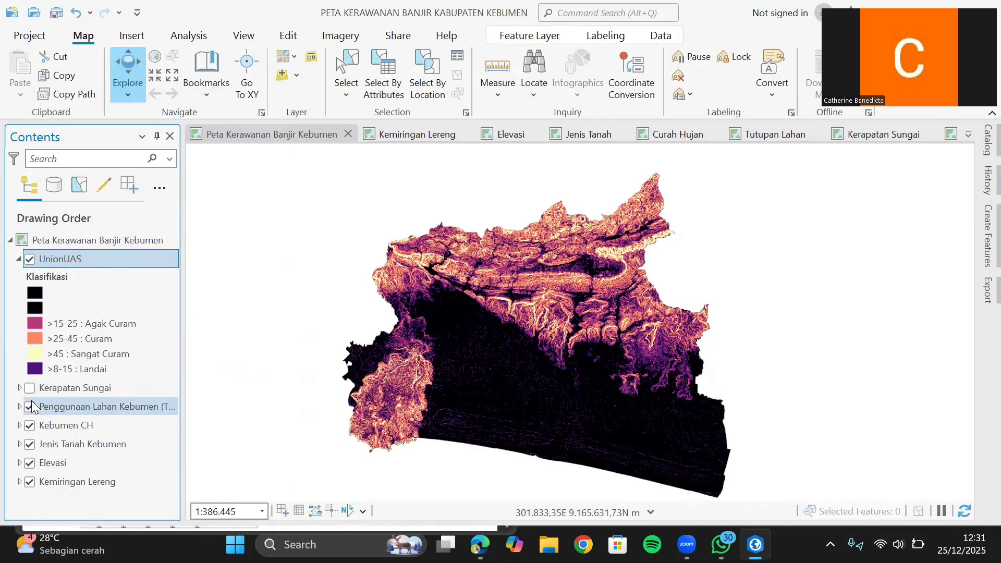
{"action": "left_click", "coordinate": [29, 406]}
{"action": "left_click", "coordinate": [29, 425]}
{"action": "left_click", "coordinate": [30, 444]}
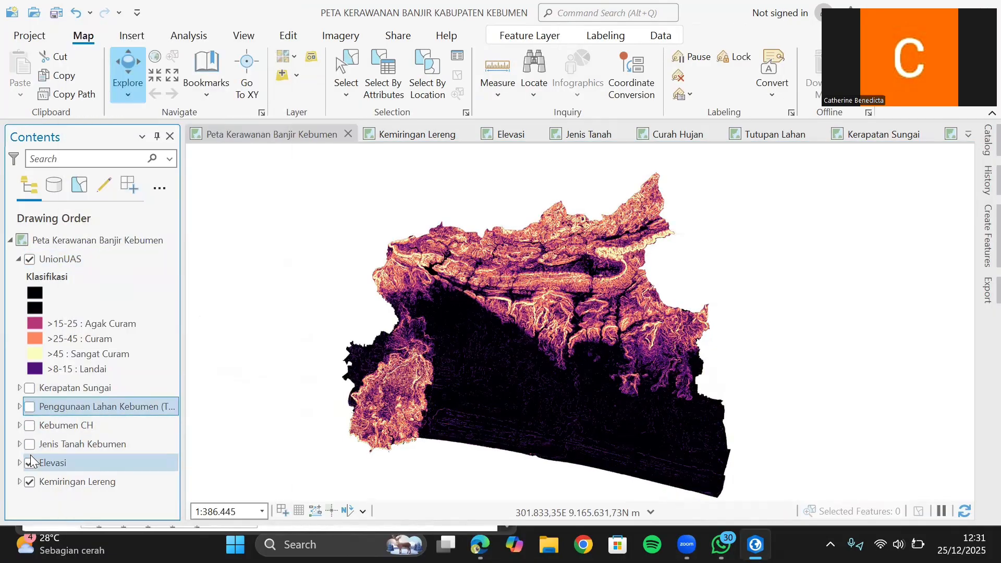
{"action": "left_click", "coordinate": [30, 463]}
{"action": "left_click", "coordinate": [30, 482]}
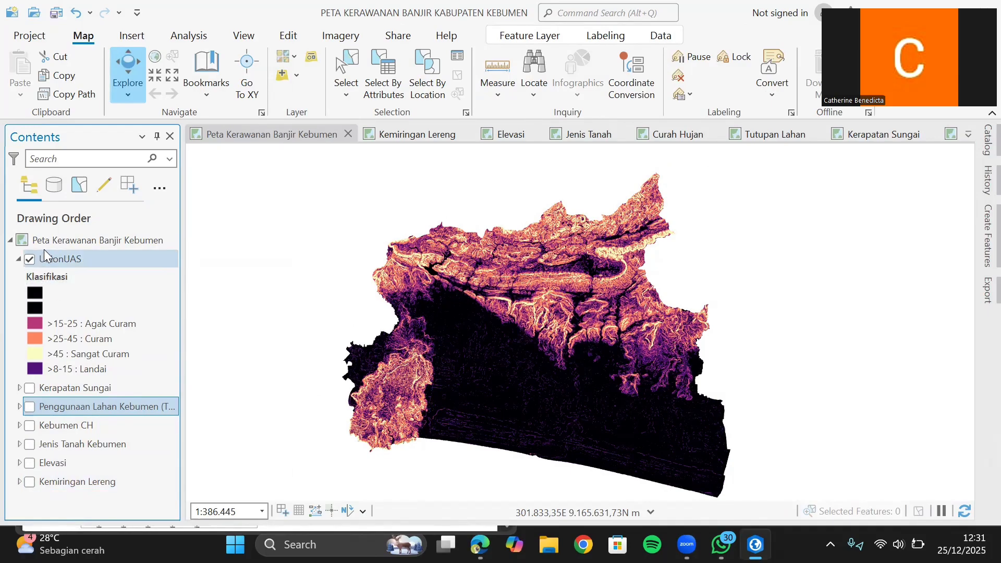
Step: Symbolize the UnionUAS layer with Graduated Colors based on the Total_Skor field
{"action": "right_click", "coordinate": [63, 258]}
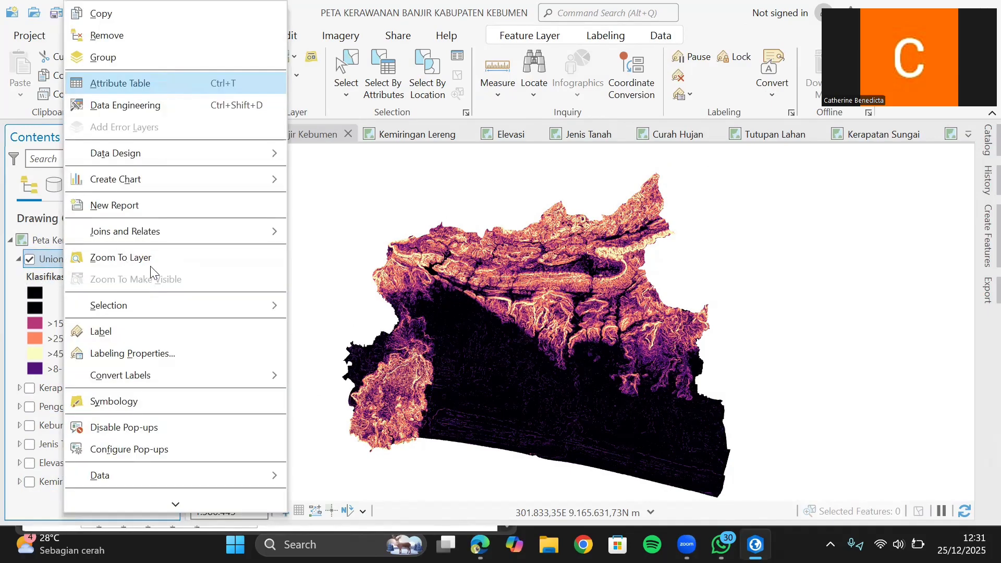
{"action": "left_click", "coordinate": [165, 400]}
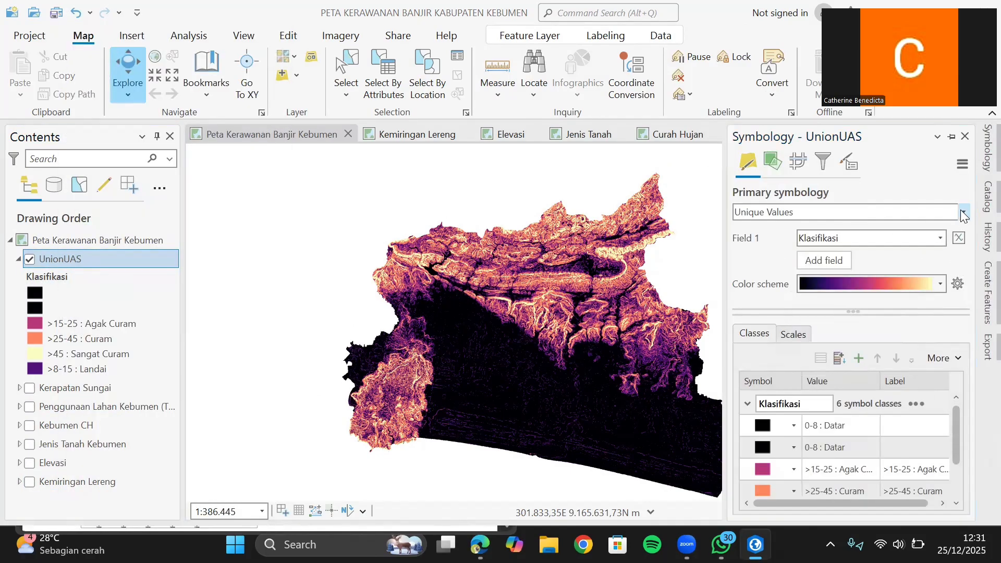
{"action": "left_click", "coordinate": [963, 212]}
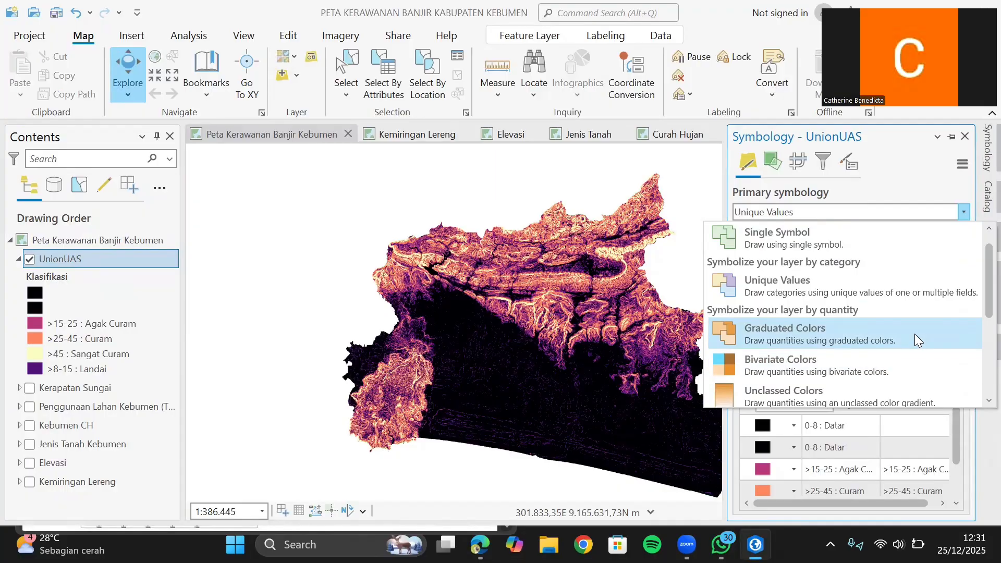
{"action": "left_click", "coordinate": [914, 334]}
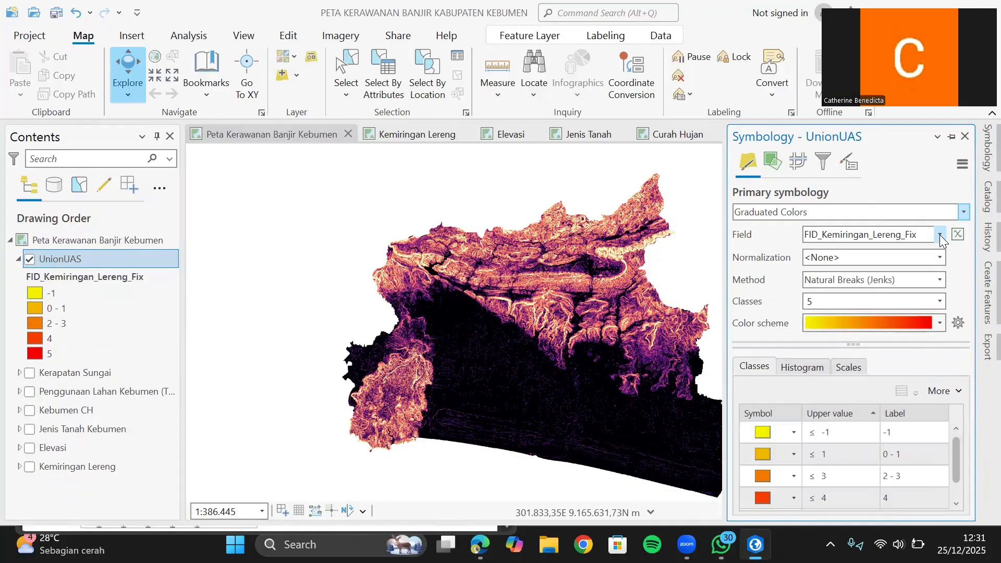
{"action": "left_click", "coordinate": [939, 234]}
{"action": "scroll", "coordinate": [840, 416], "scroll_direction": "down", "scroll_amount": 3}
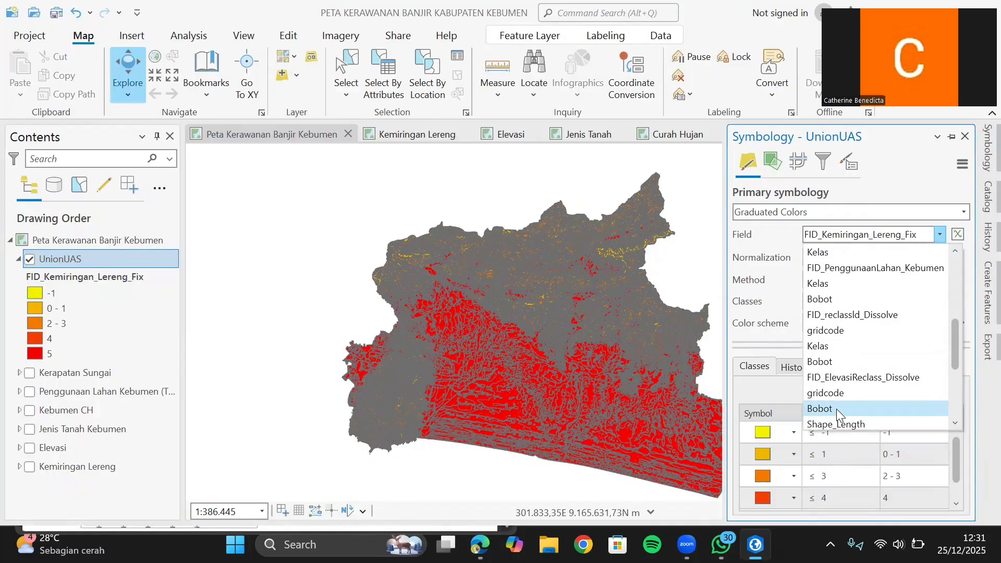
{"action": "scroll", "coordinate": [836, 409], "scroll_direction": "down", "scroll_amount": 2}
{"action": "left_click", "coordinate": [837, 409]}
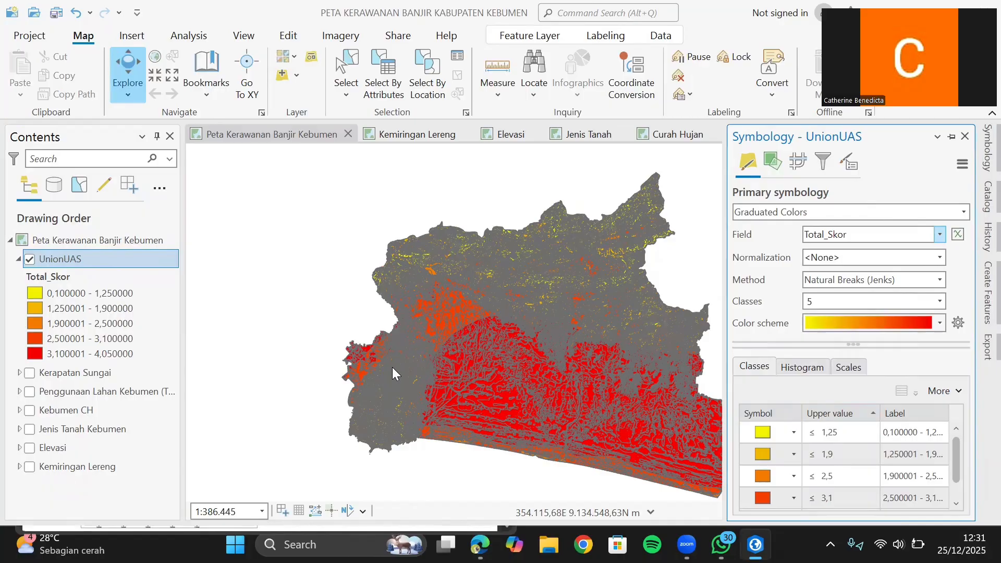
Step: Check the vulnerability classes in the journal PDF's flood map legend and set the UnionUAS symbology to 3 classes
{"action": "key", "text": "alt+Tab"}
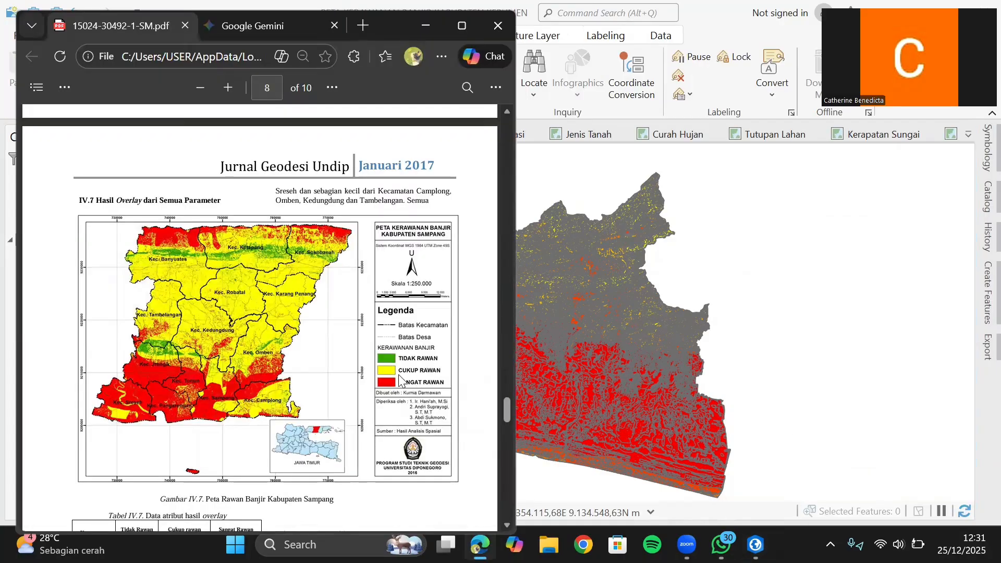
{"action": "left_click", "coordinate": [426, 30]}
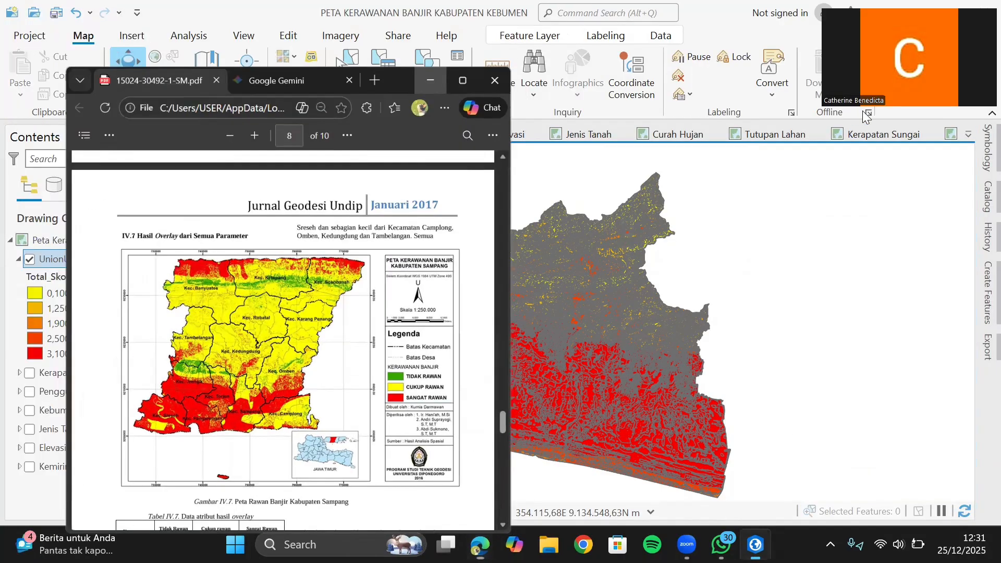
{"action": "left_click", "coordinate": [985, 150]}
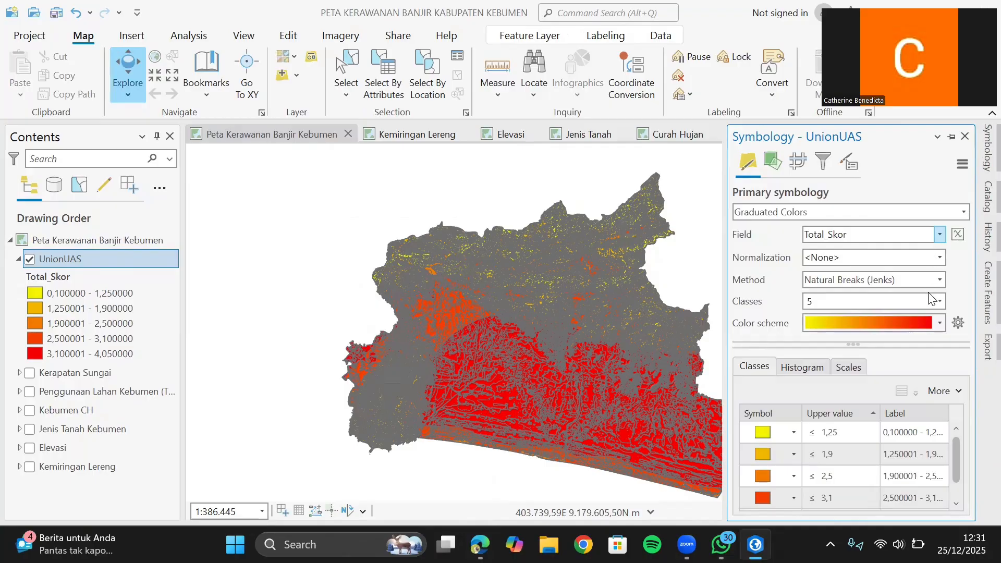
{"action": "left_click", "coordinate": [938, 300]}
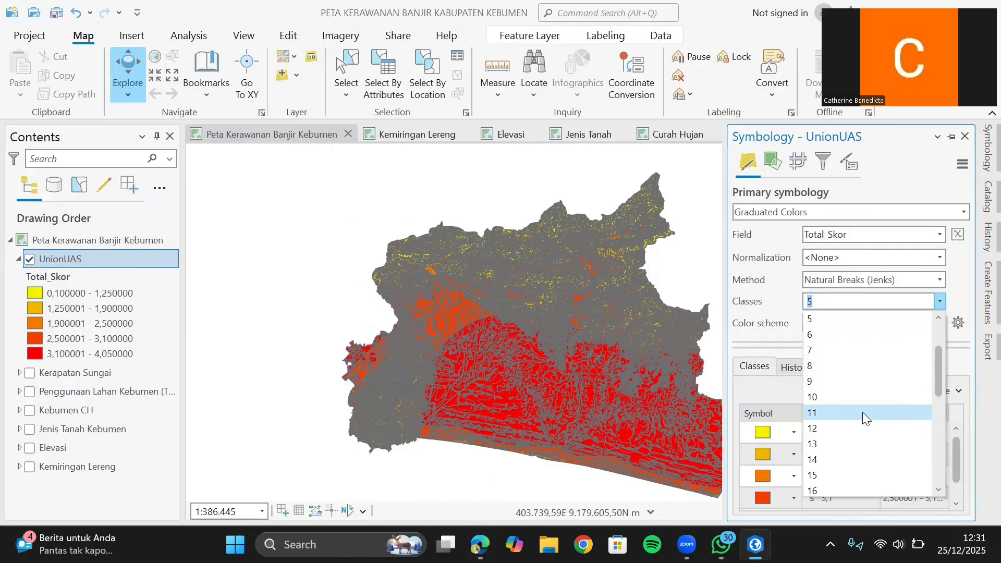
{"action": "scroll", "coordinate": [862, 412], "scroll_direction": "up", "scroll_amount": 1}
{"action": "left_click", "coordinate": [861, 353]}
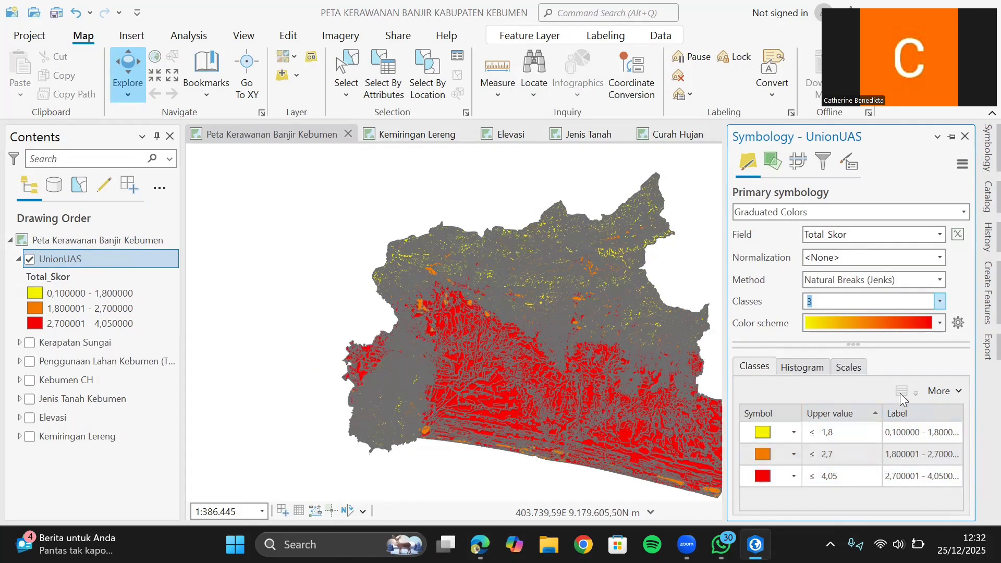
Step: Label the three Total_Skor classes, from lowest to highest, Tidak Rawan, Cukup Rawan and Sangat Rawan
{"action": "left_click", "coordinate": [854, 427]}
{"action": "left_click", "coordinate": [893, 436]}
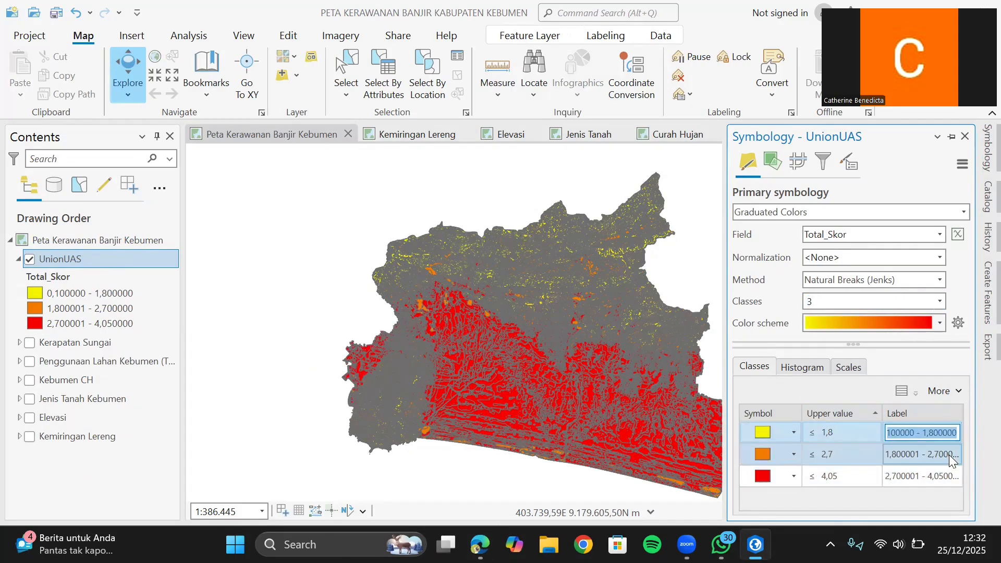
{"action": "type", "text": "Tida"}
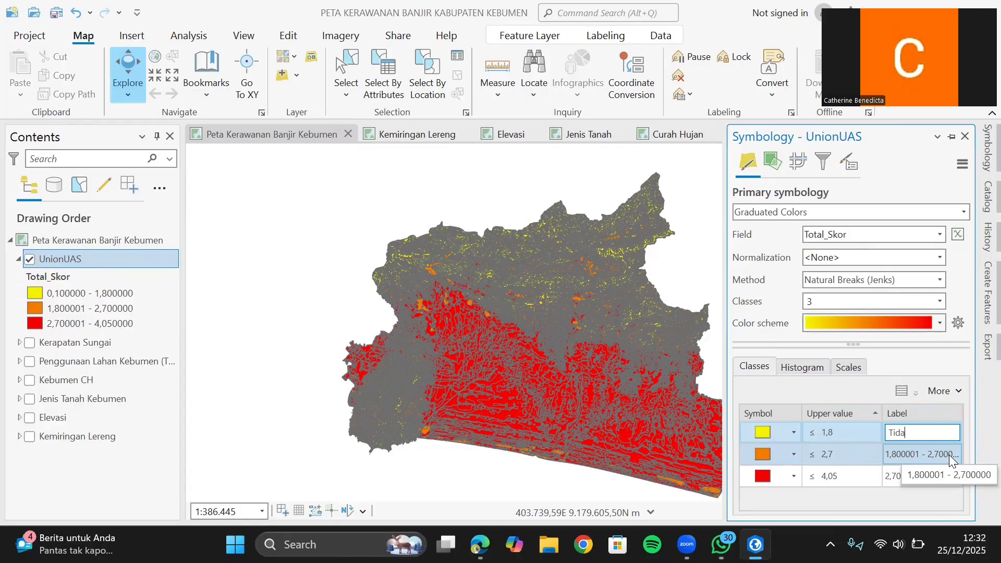
{"action": "type", "text": "k Rawan"}
{"action": "left_click", "coordinate": [948, 455]}
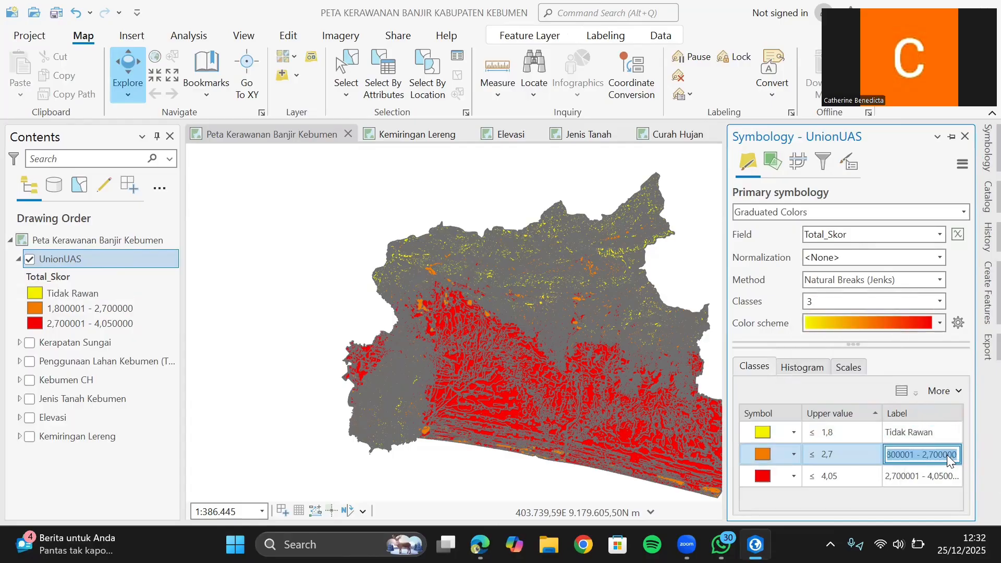
{"action": "type", "text": "Cukup Rawa"}
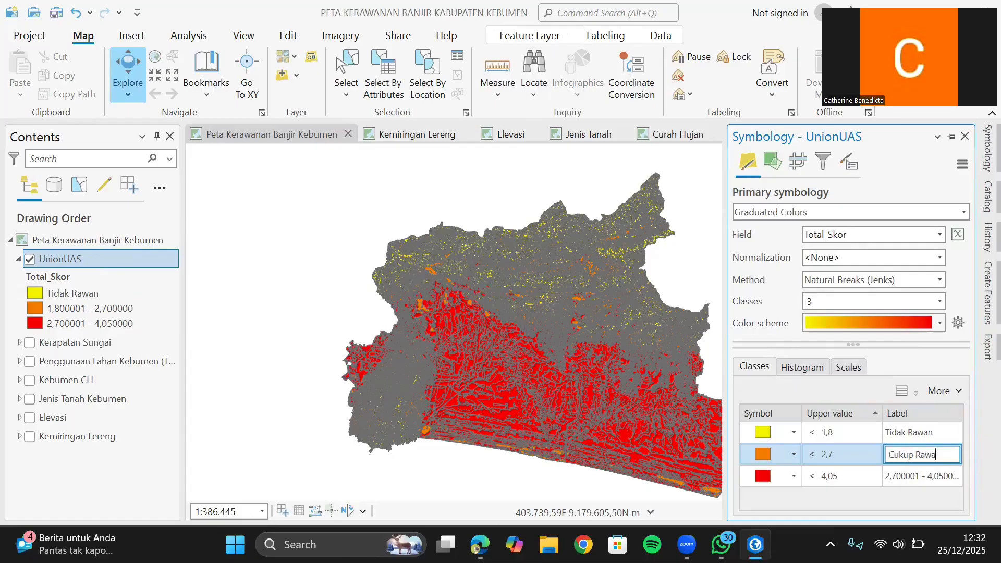
{"action": "type", "text": "n"}
{"action": "left_click", "coordinate": [953, 478]}
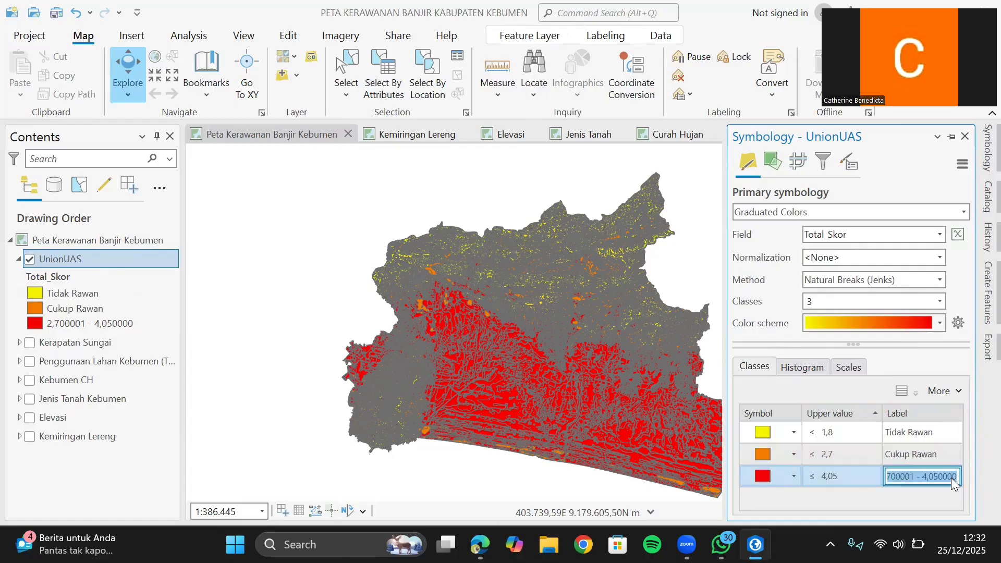
{"action": "type", "text": "Sangat Rawan"}
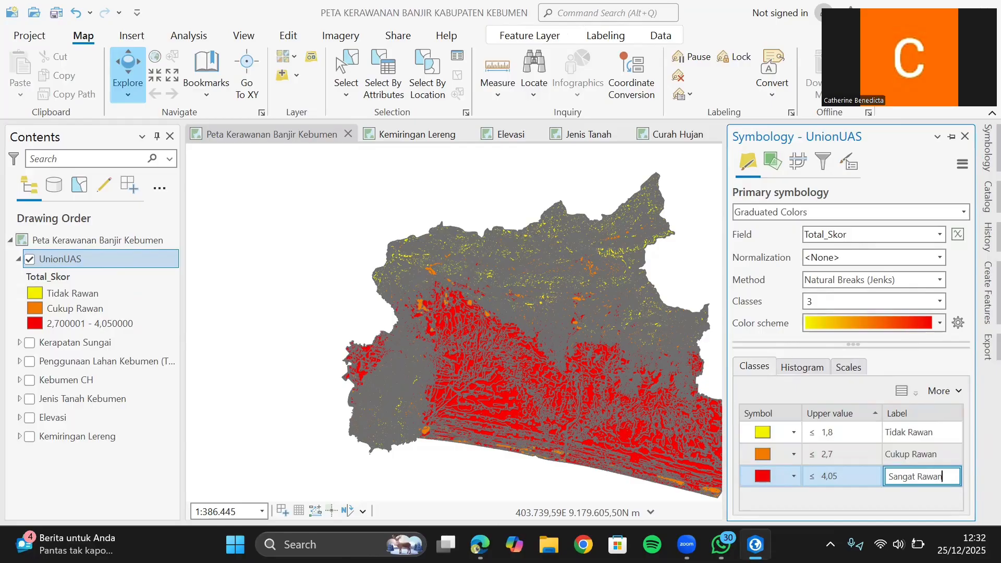
{"action": "key", "text": "Return"}
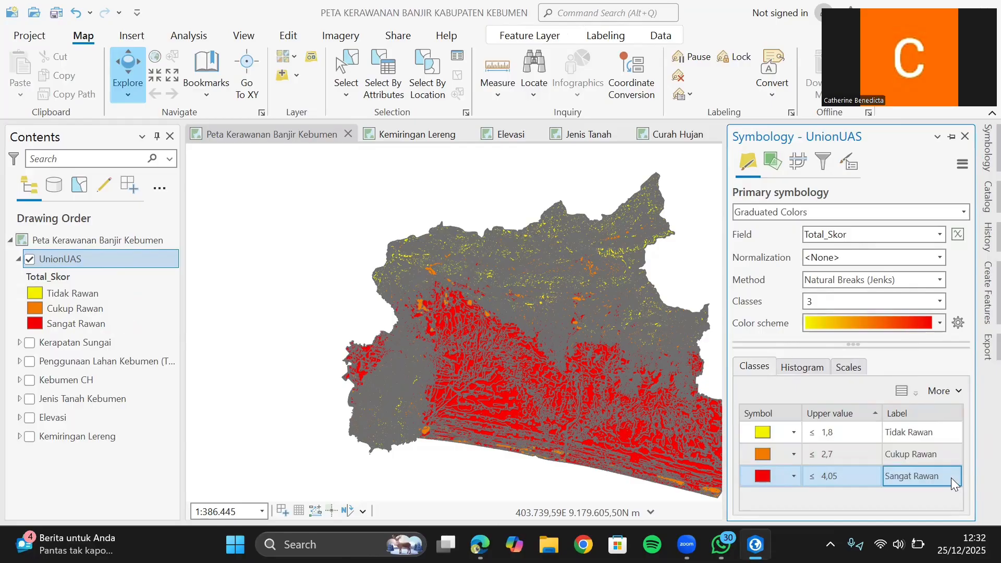
Step: Recheck the journal PDF's flood map and apply No color to the outlines of all UnionUAS class symbols
{"action": "mouse_move", "coordinate": [480, 544]}
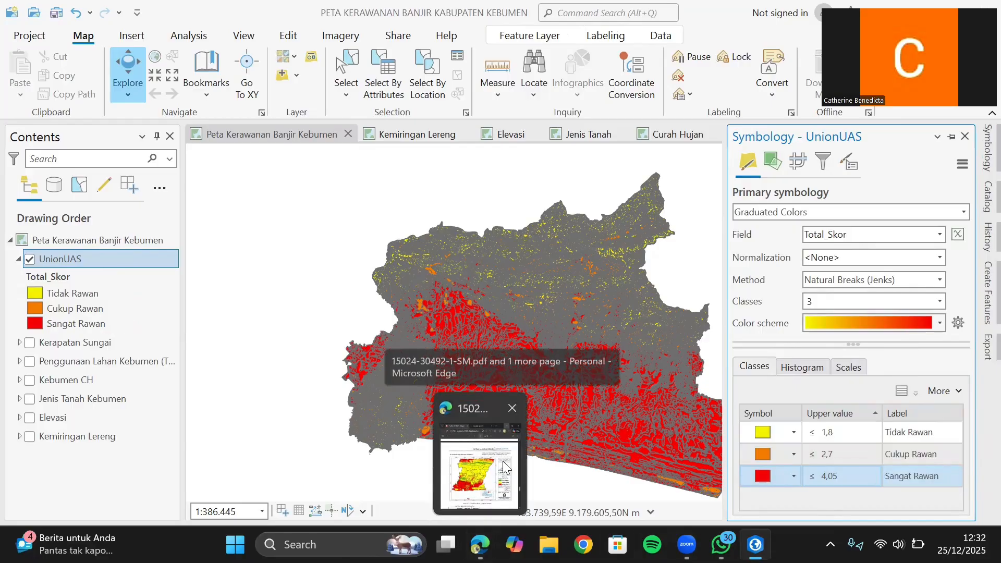
{"action": "left_click", "coordinate": [502, 461]}
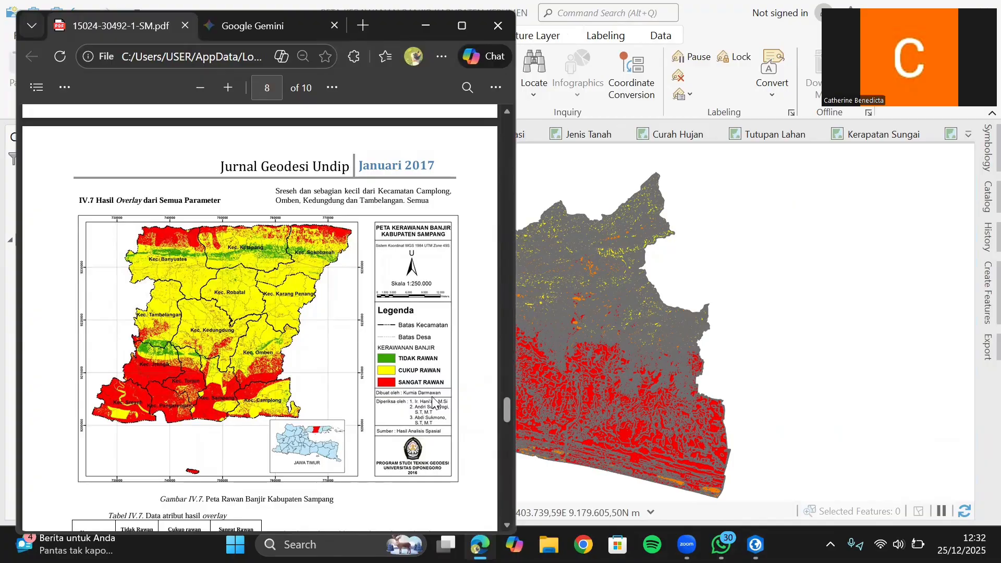
{"action": "left_click", "coordinate": [425, 26]}
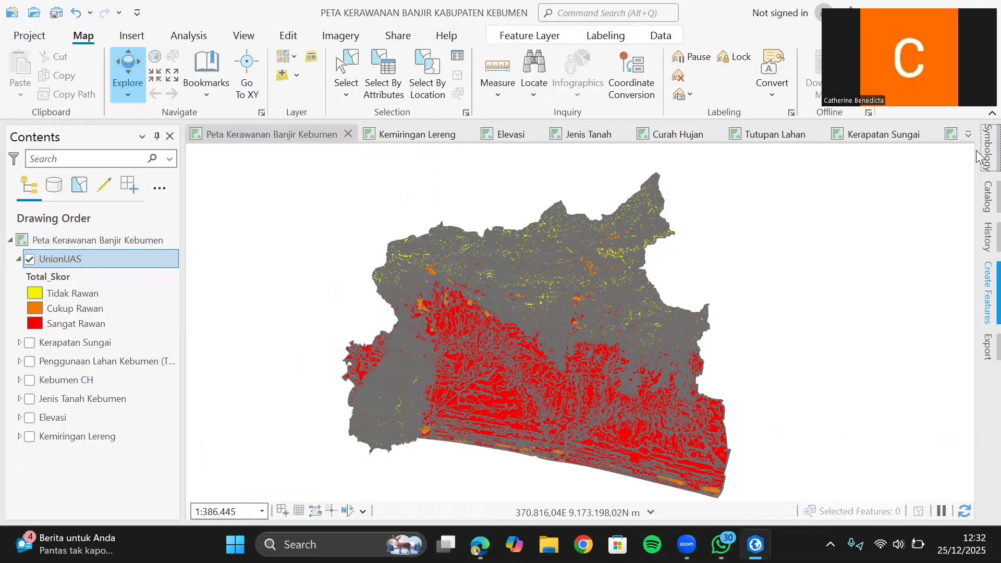
{"action": "left_click", "coordinate": [985, 152]}
{"action": "left_click", "coordinate": [940, 390]}
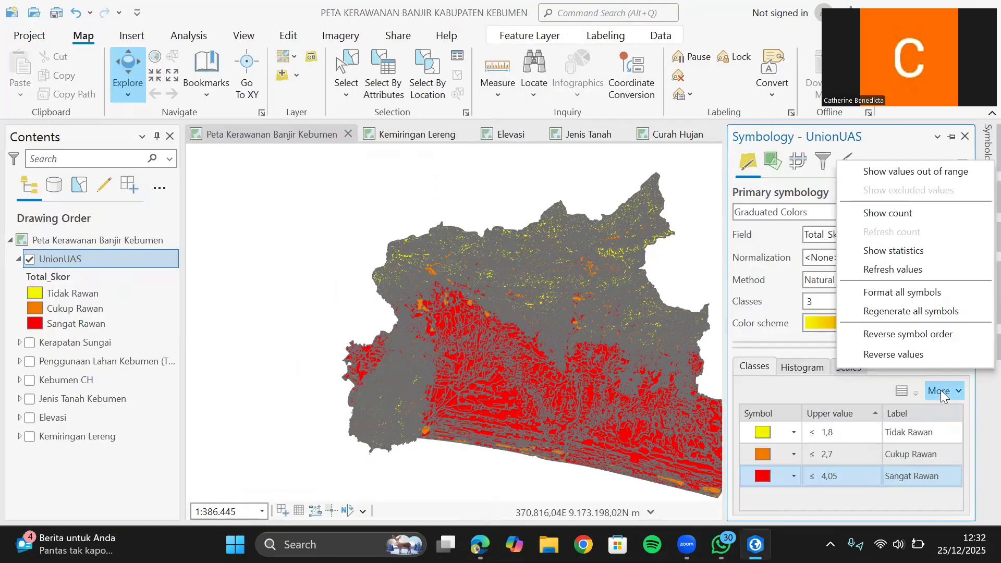
{"action": "left_click", "coordinate": [937, 297]}
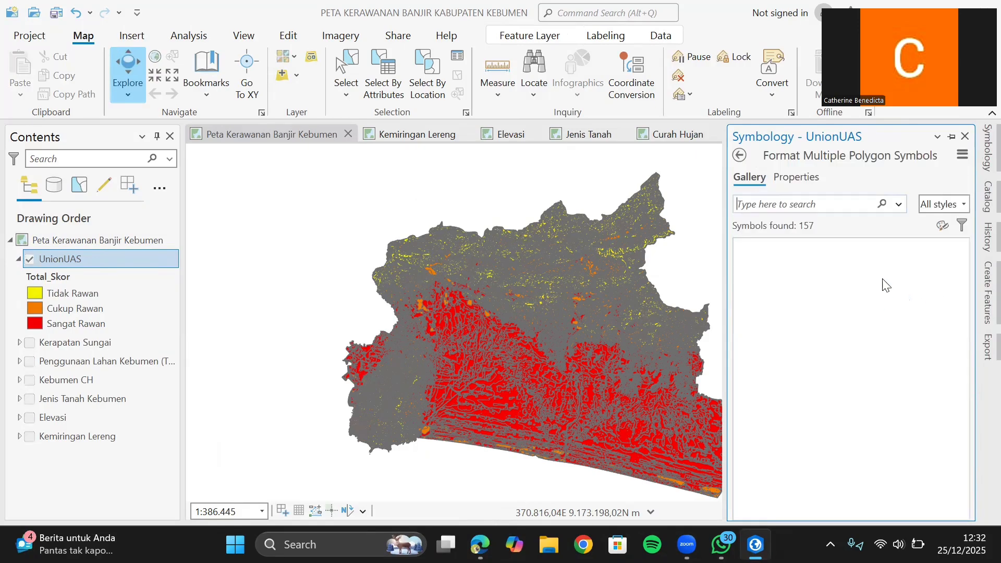
{"action": "left_click", "coordinate": [790, 180]}
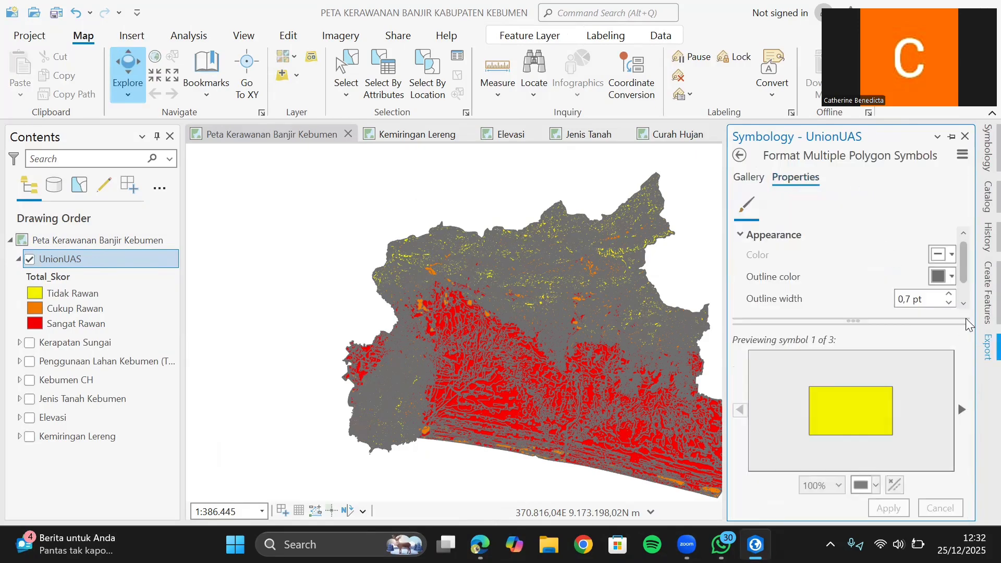
{"action": "left_click", "coordinate": [941, 277]}
{"action": "left_click", "coordinate": [930, 291]}
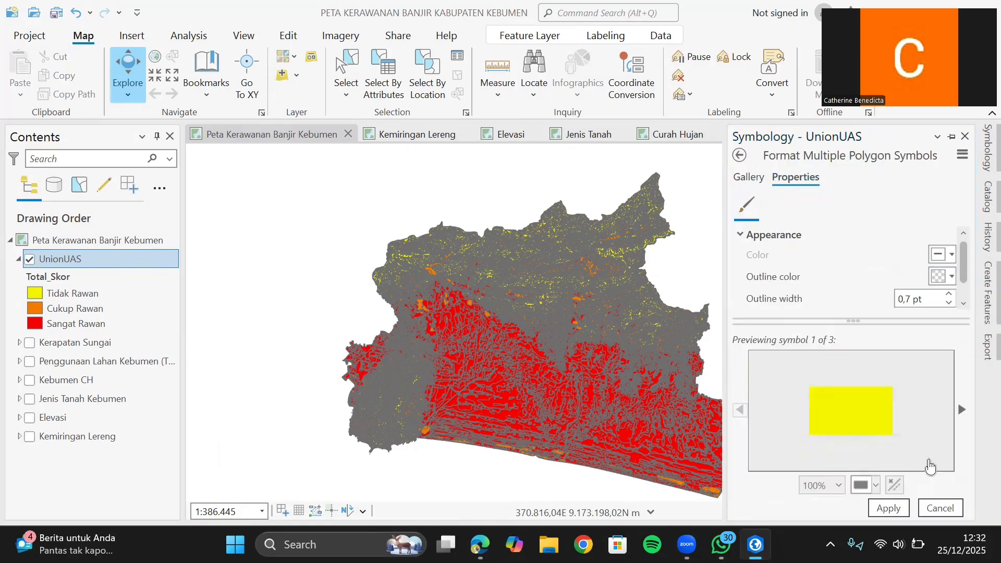
{"action": "left_click", "coordinate": [899, 510]}
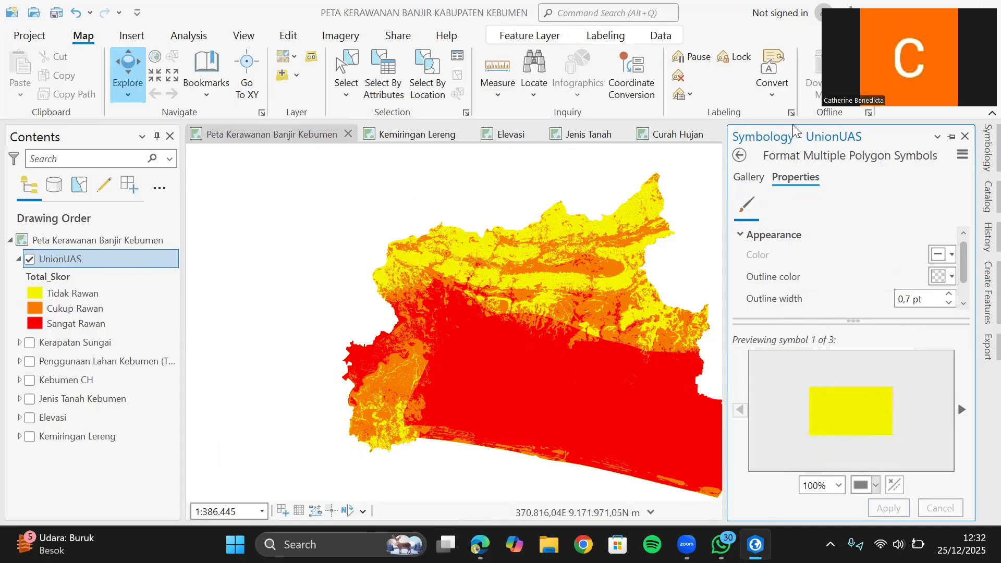
Step: Show all color schemes and apply the green-yellow-red scheme to the three flood vulnerability classes
{"action": "left_click", "coordinate": [739, 155]}
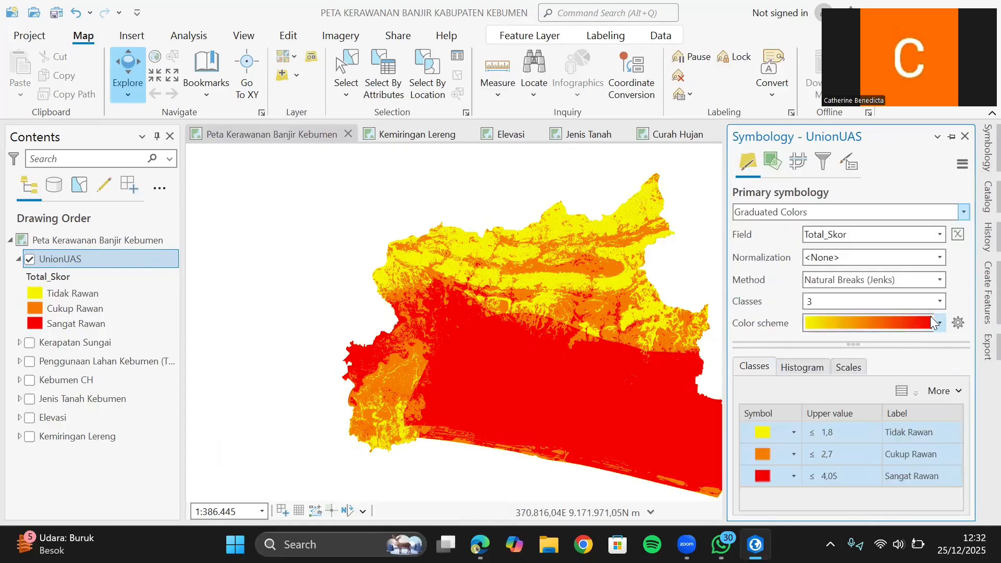
{"action": "left_click", "coordinate": [930, 315]}
{"action": "scroll", "coordinate": [894, 413], "scroll_direction": "down", "scroll_amount": 6}
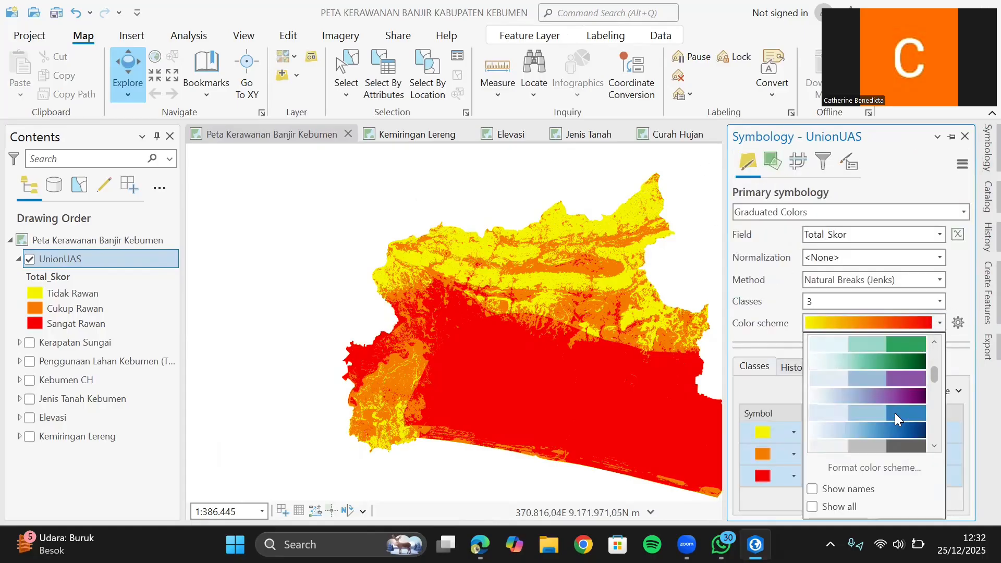
{"action": "scroll", "coordinate": [894, 412], "scroll_direction": "up", "scroll_amount": 7}
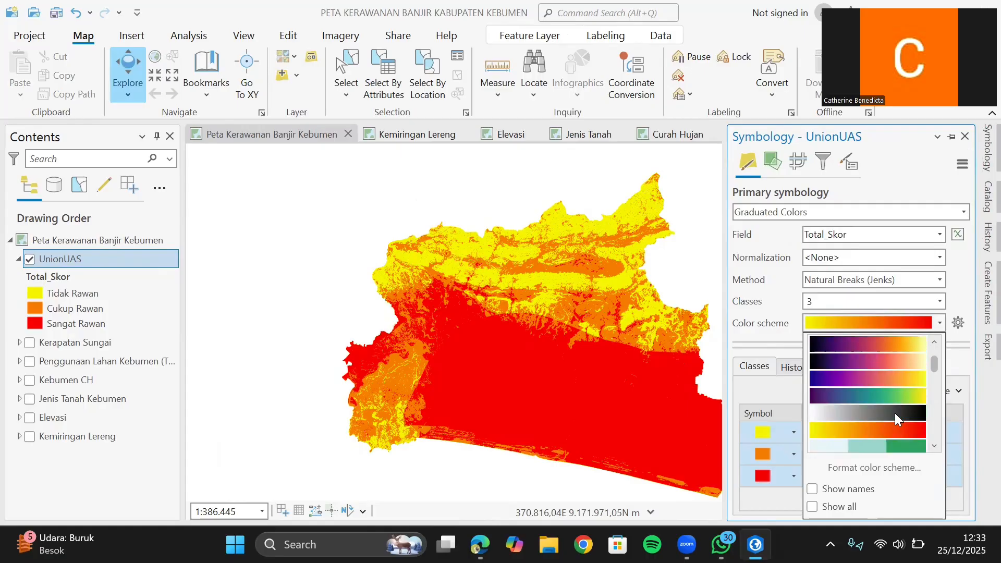
{"action": "scroll", "coordinate": [894, 412], "scroll_direction": "down", "scroll_amount": 6}
{"action": "scroll", "coordinate": [894, 412], "scroll_direction": "down", "scroll_amount": 1}
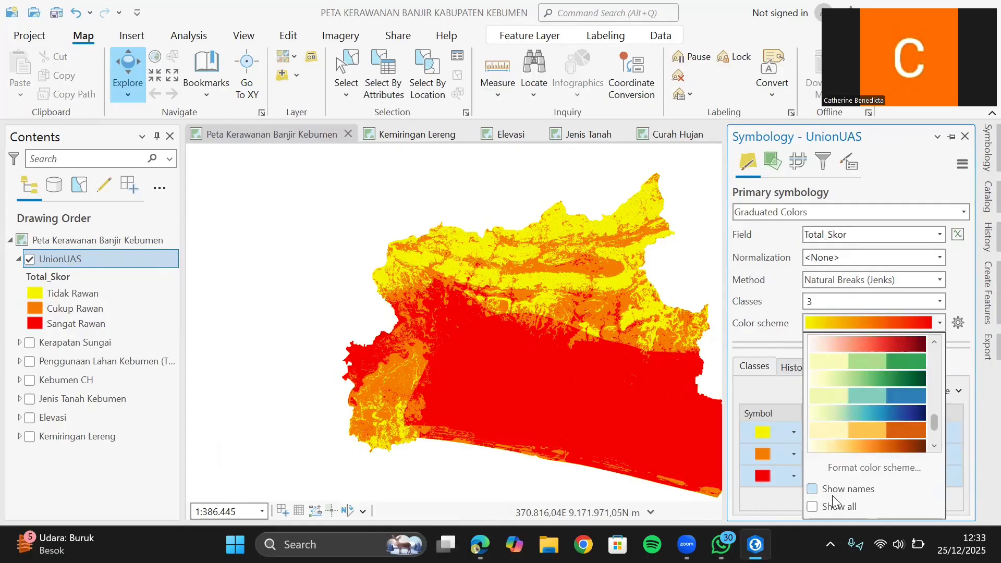
{"action": "left_click", "coordinate": [818, 510]}
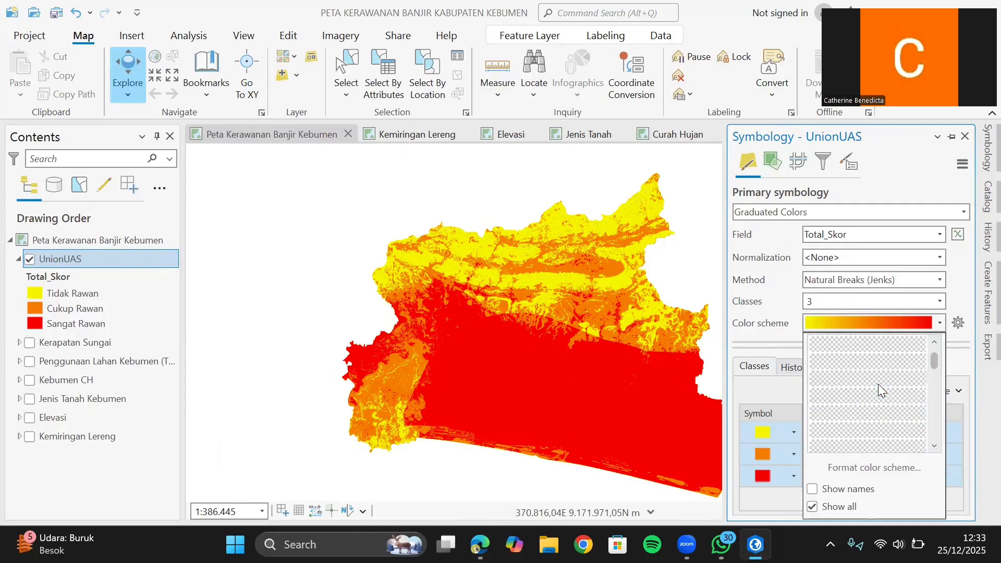
{"action": "left_click", "coordinate": [870, 344]}
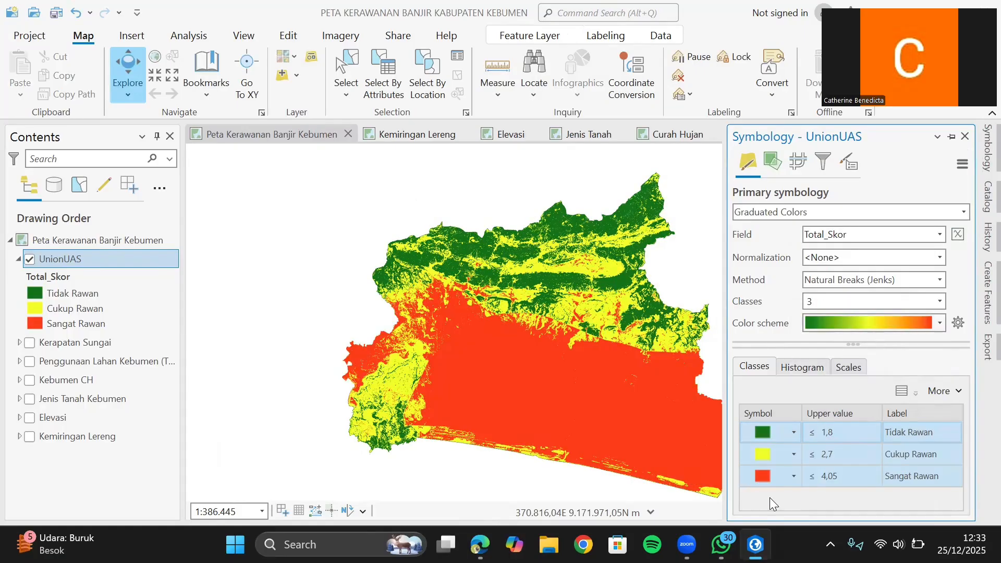
Step: Change the fill color of the Sangat Rawan class symbol to a deeper pure red and apply it to UnionUAS
{"action": "left_click", "coordinate": [769, 479]}
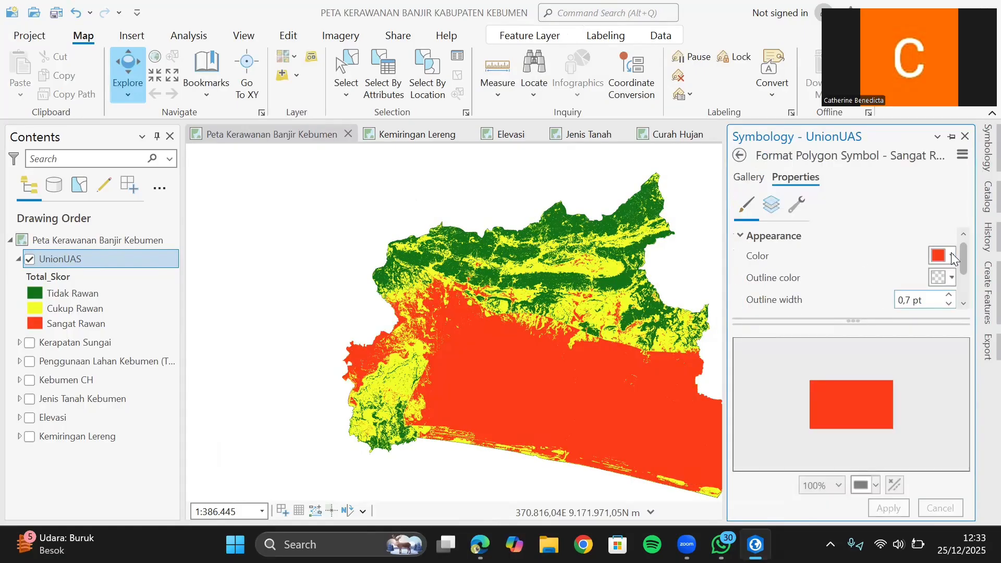
{"action": "left_click", "coordinate": [950, 256]}
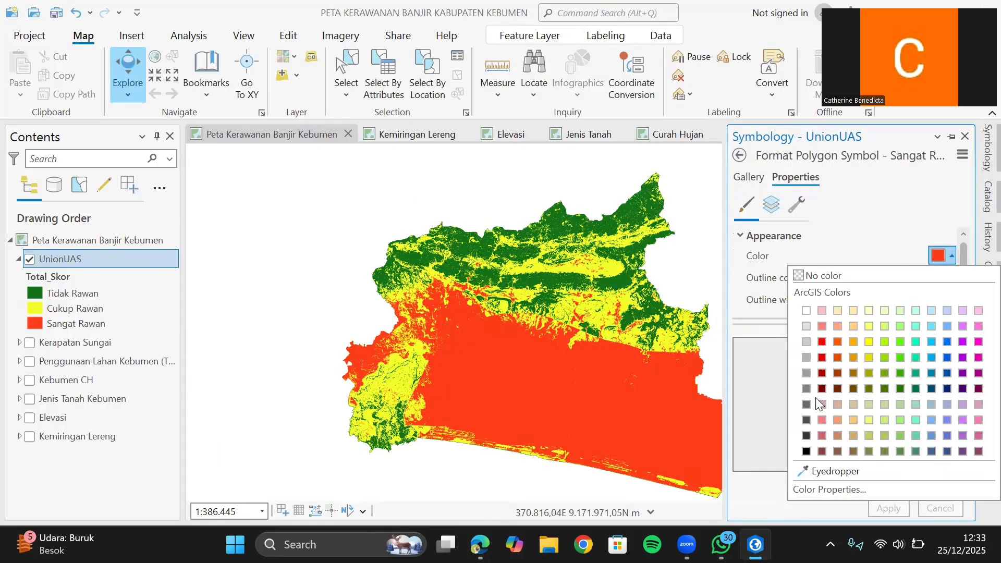
{"action": "left_click", "coordinate": [824, 358]}
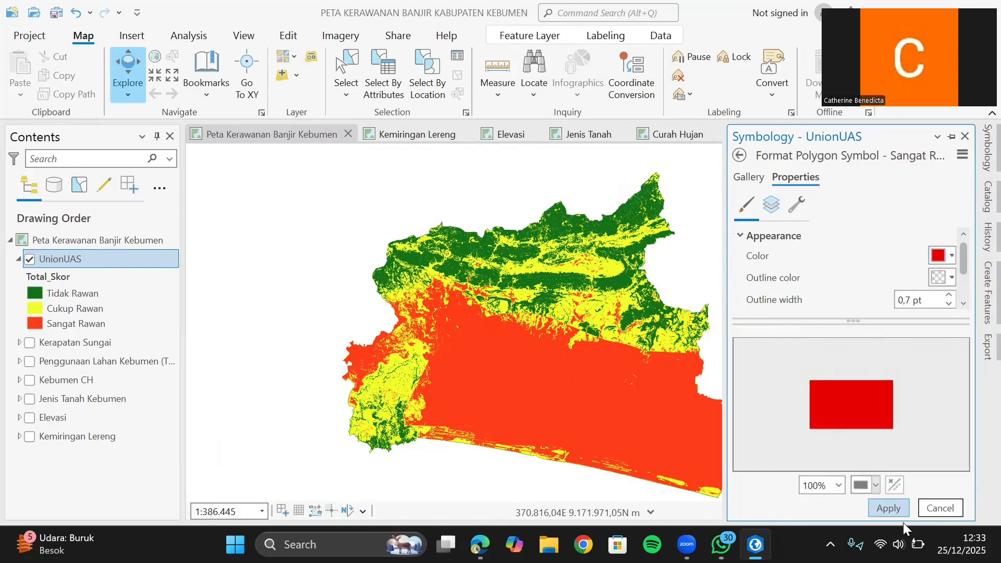
{"action": "left_click", "coordinate": [901, 513]}
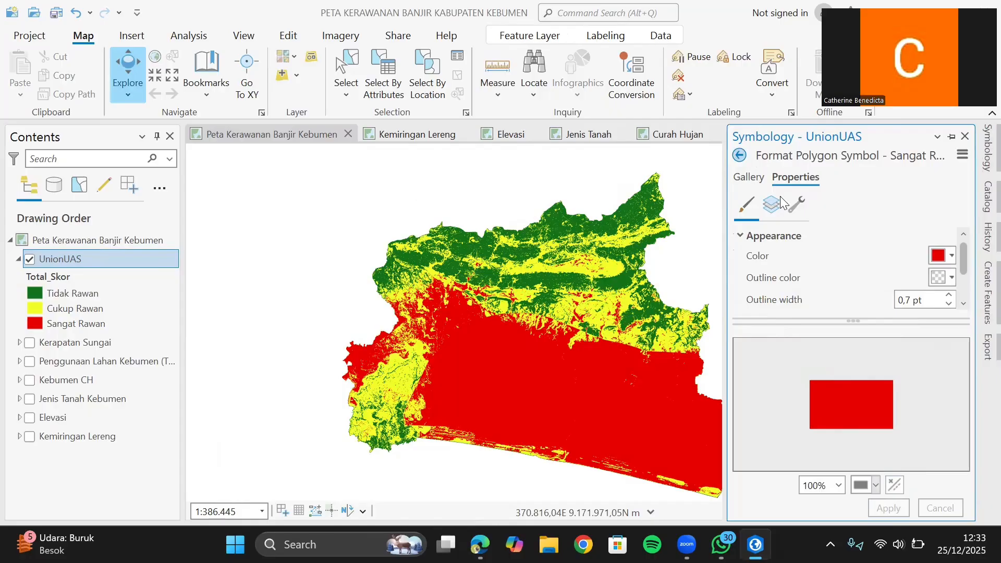
{"action": "left_click", "coordinate": [739, 154]}
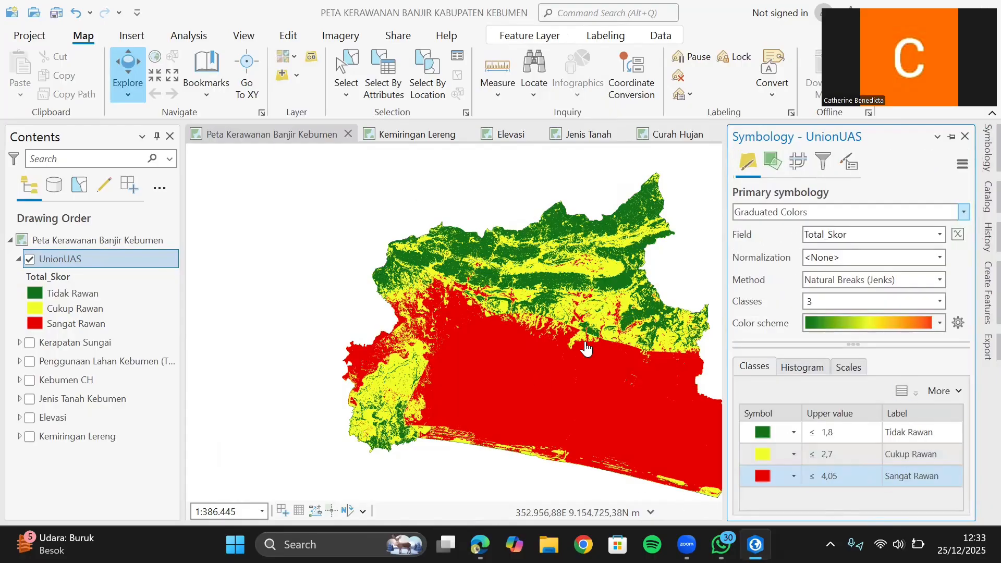
Step: Examine how the Tidak, Cukup and Sangat Rawan classes are distributed across the Kebumen flood vulnerability map
{"action": "left_click_drag", "start_coordinate": [554, 340], "coordinate": [509, 329]}
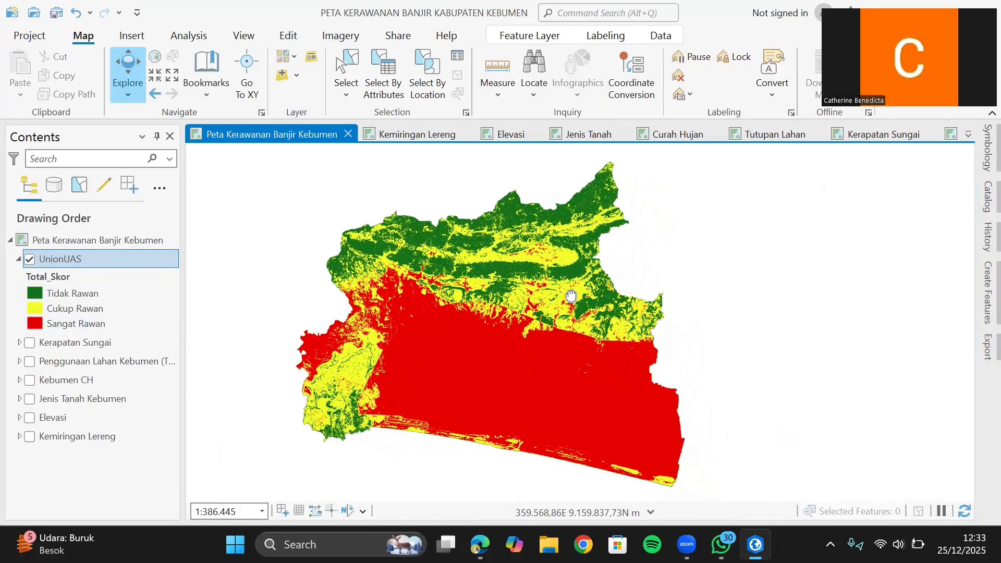
{"action": "left_click_drag", "start_coordinate": [571, 295], "coordinate": [544, 294]}
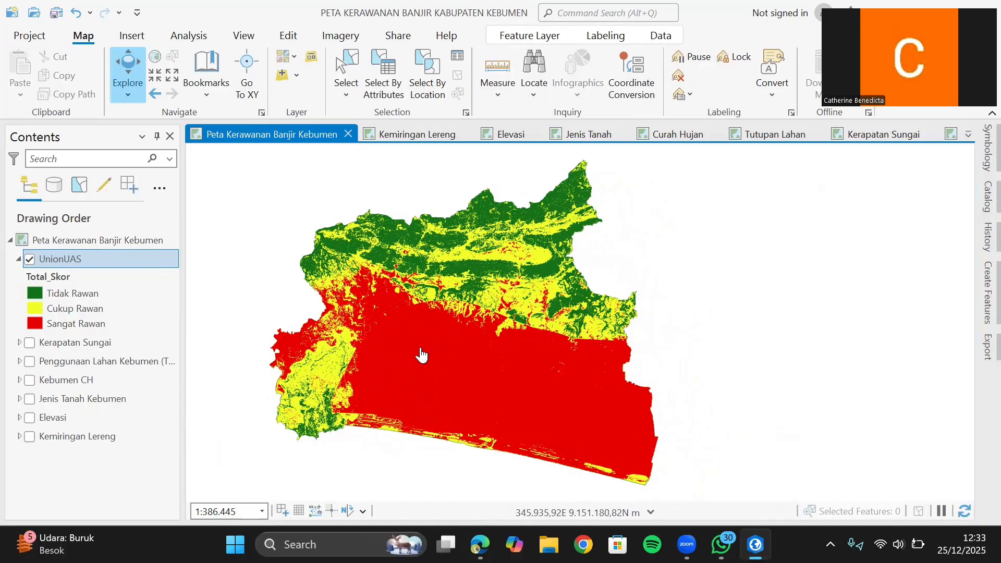
{"action": "scroll", "coordinate": [419, 349], "scroll_direction": "up", "scroll_amount": 1}
{"action": "scroll", "coordinate": [417, 348], "scroll_direction": "down", "scroll_amount": 3}
{"action": "scroll", "coordinate": [417, 348], "scroll_direction": "up", "scroll_amount": 2}
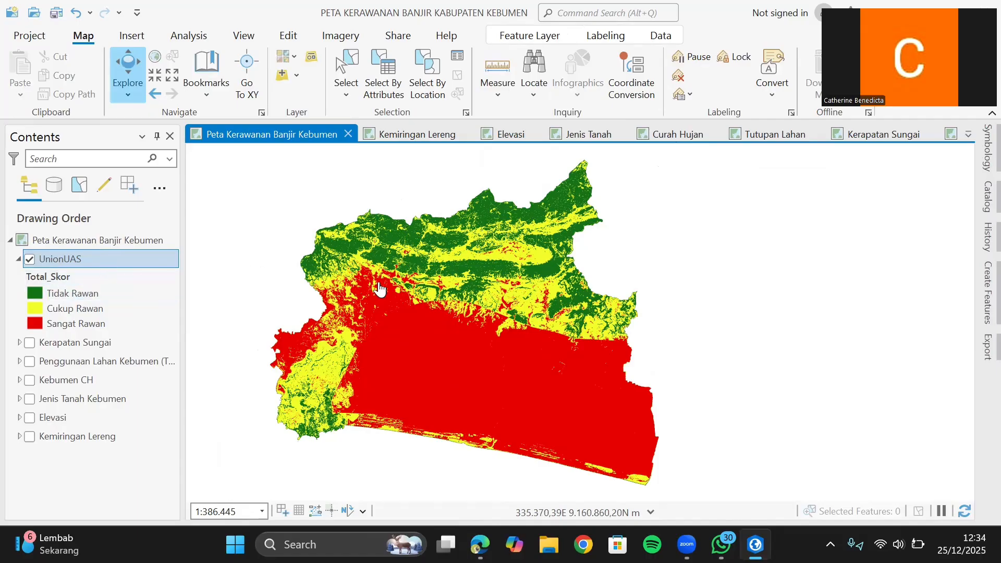
{"action": "scroll", "coordinate": [412, 381], "scroll_direction": "up", "scroll_amount": 1}
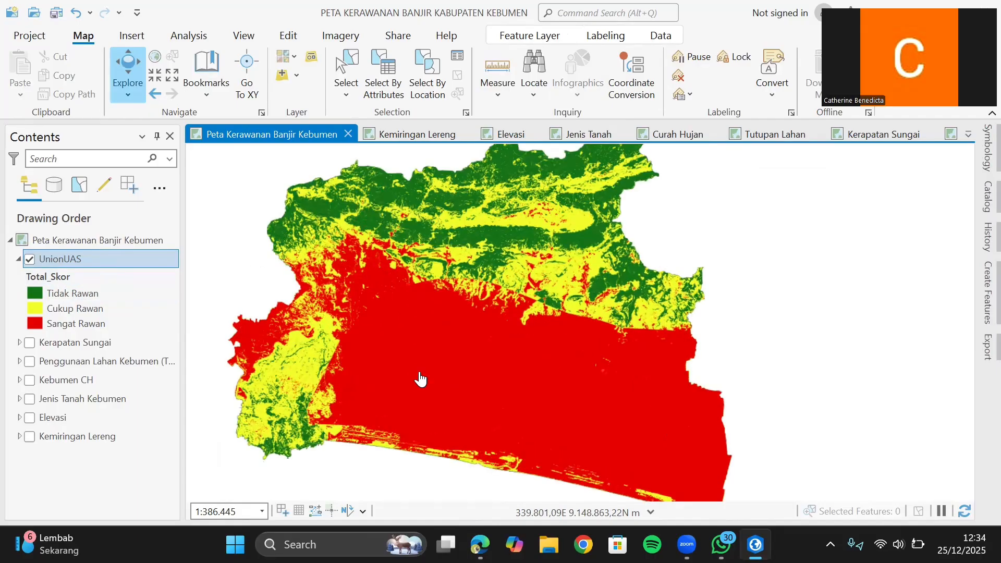
{"action": "scroll", "coordinate": [423, 378], "scroll_direction": "down", "scroll_amount": 2}
{"action": "scroll", "coordinate": [440, 379], "scroll_direction": "up", "scroll_amount": 2}
{"action": "scroll", "coordinate": [475, 386], "scroll_direction": "down", "scroll_amount": 2}
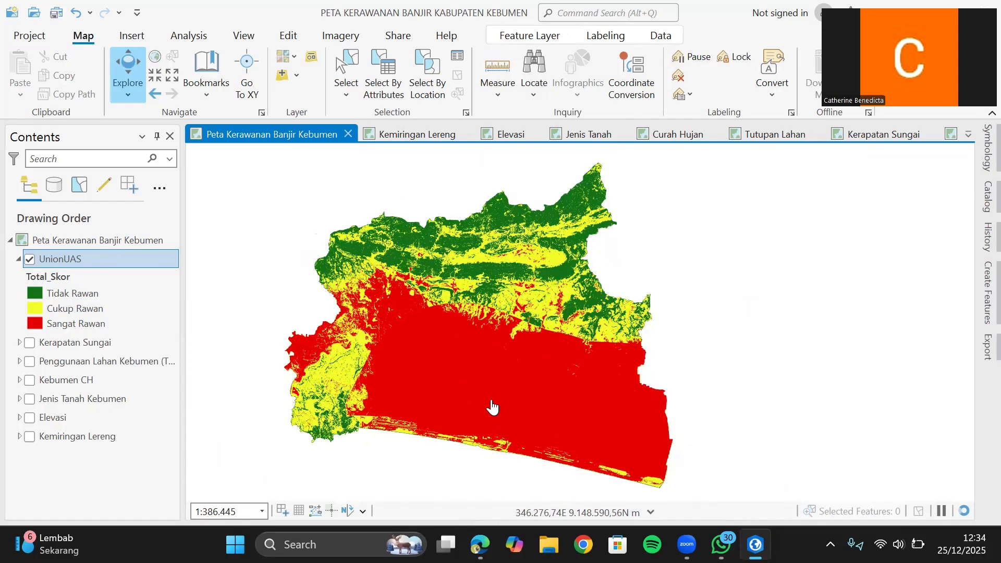
{"action": "left_click_drag", "start_coordinate": [491, 407], "coordinate": [449, 384]}
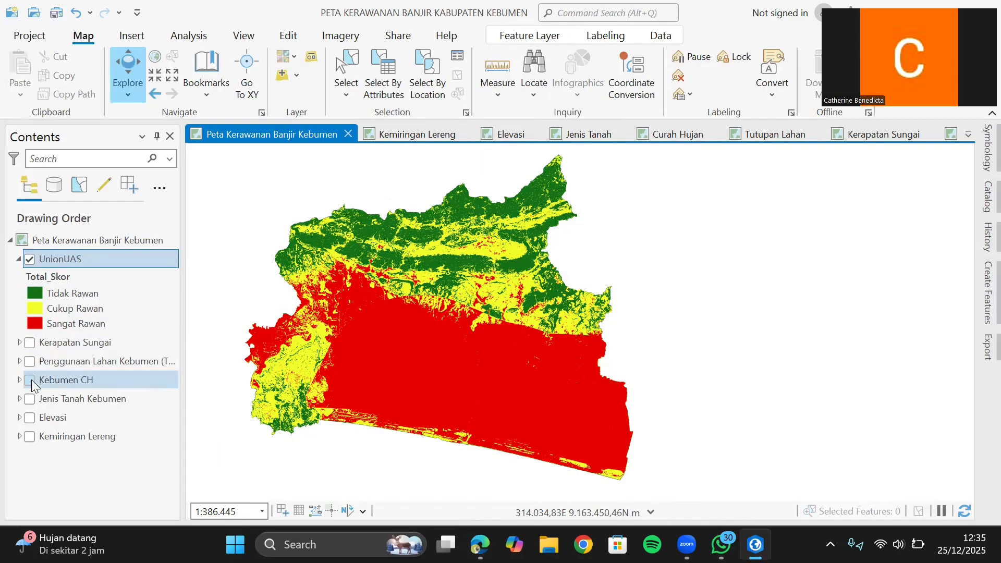
Step: Display the Penggunaan Lahan Kebumen layer in place of UnionUAS and examine its land use classes in the expanded legend
{"action": "left_click", "coordinate": [30, 362]}
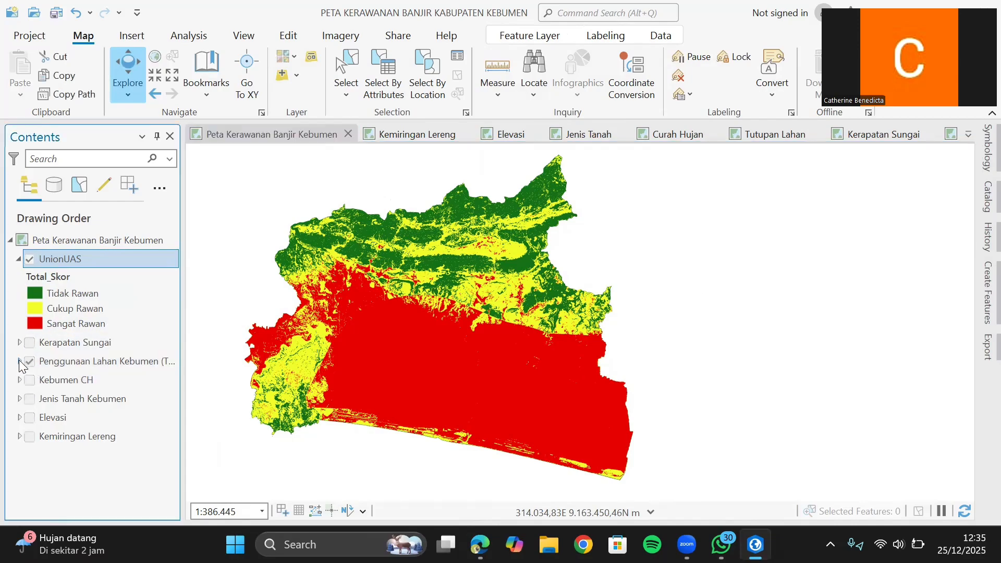
{"action": "left_click", "coordinate": [29, 259]}
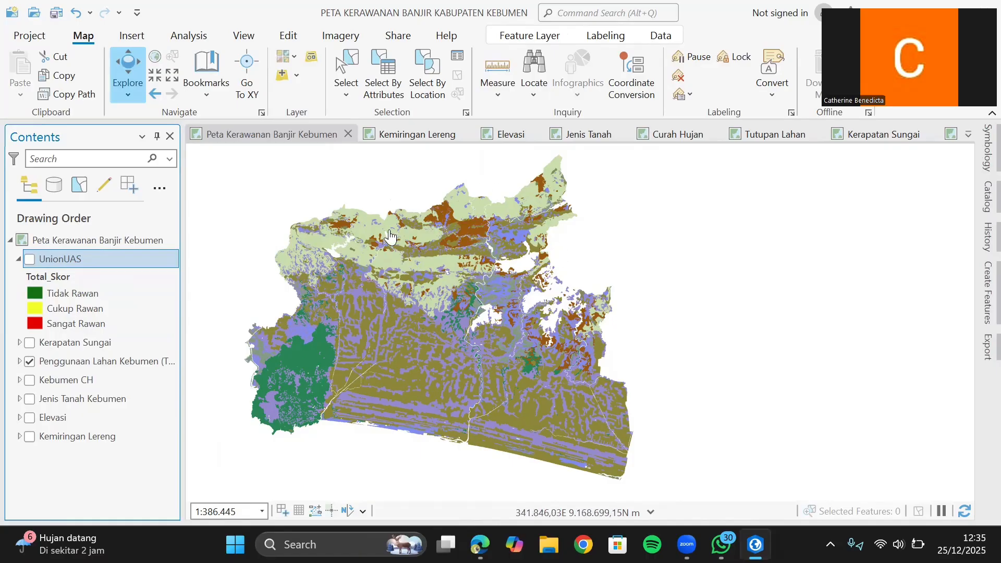
{"action": "left_click", "coordinate": [19, 361]}
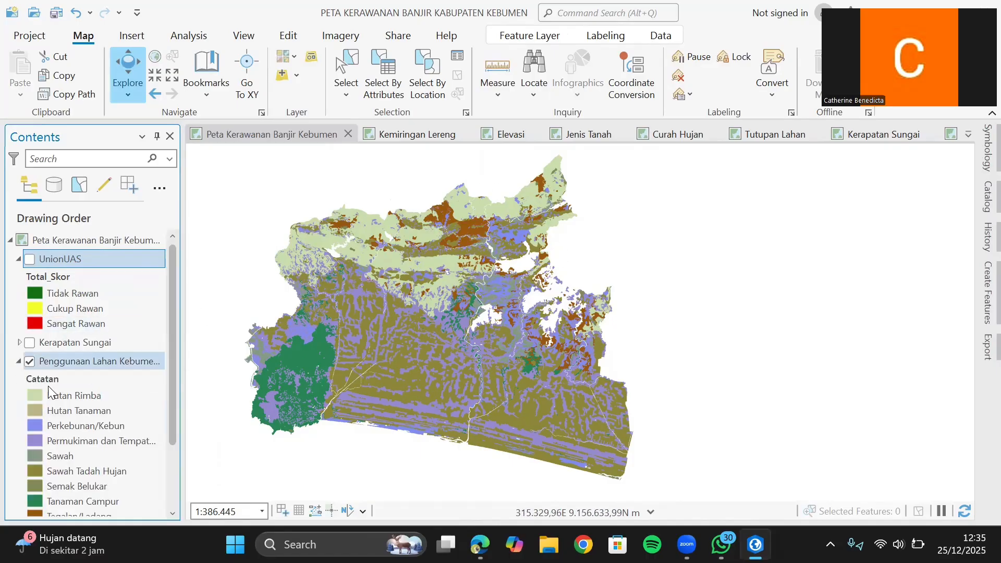
{"action": "scroll", "coordinate": [102, 435], "scroll_direction": "down", "scroll_amount": 1}
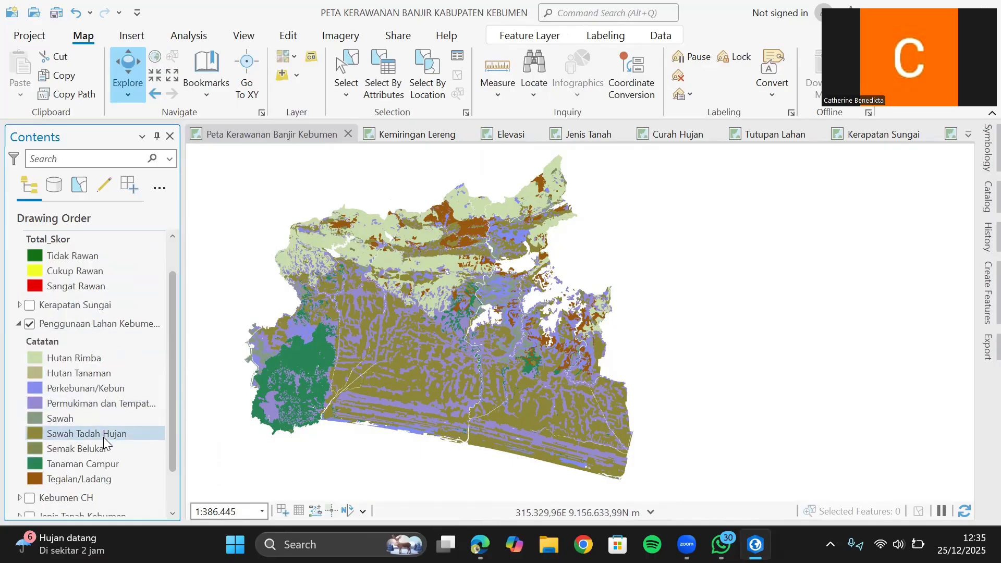
{"action": "scroll", "coordinate": [109, 439], "scroll_direction": "up", "scroll_amount": 1}
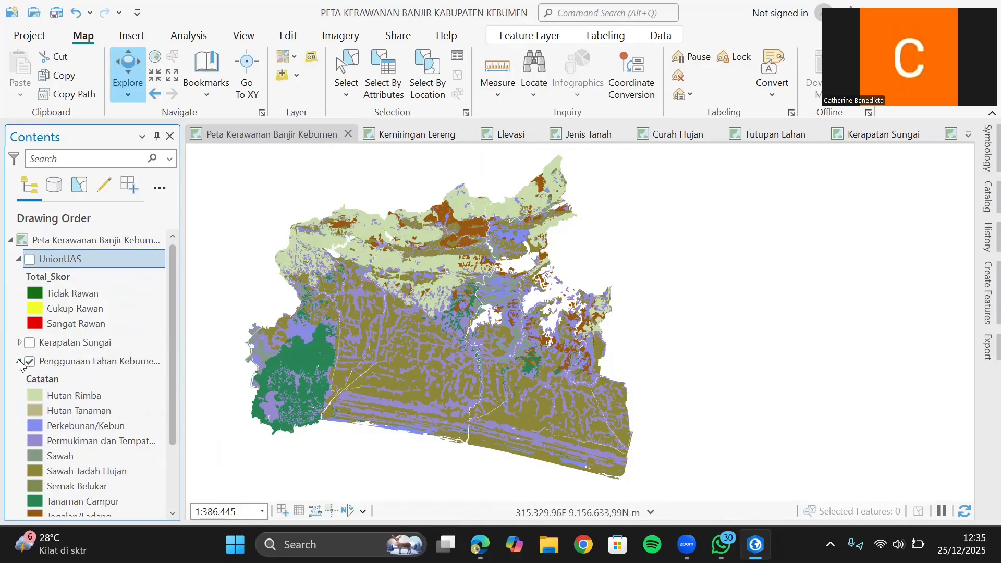
Step: Collapse and hide the Penggunaan Lahan Kebumen layer and show UnionUAS again to review its flood classes
{"action": "left_click", "coordinate": [19, 361]}
{"action": "left_click", "coordinate": [29, 361]}
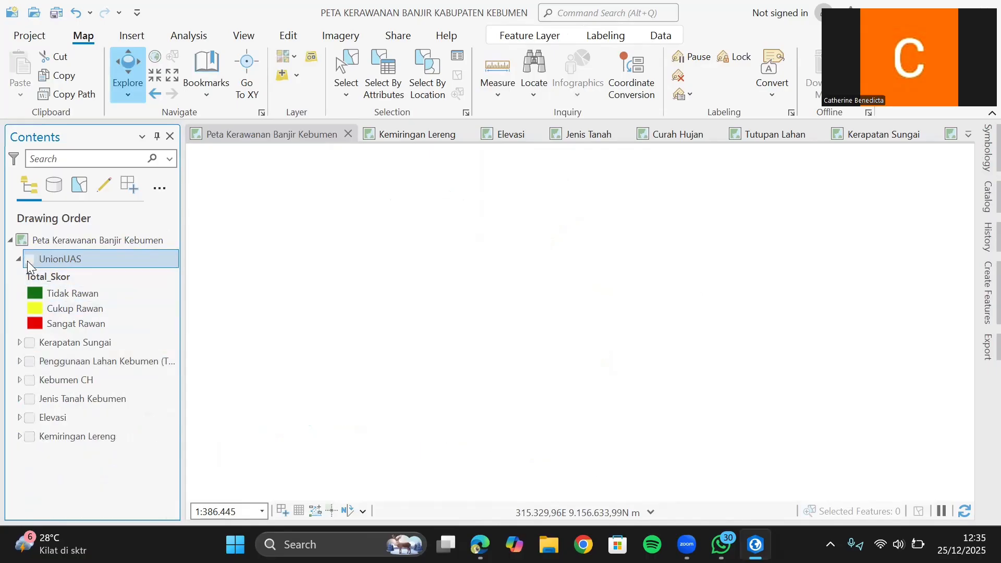
{"action": "left_click", "coordinate": [30, 259]}
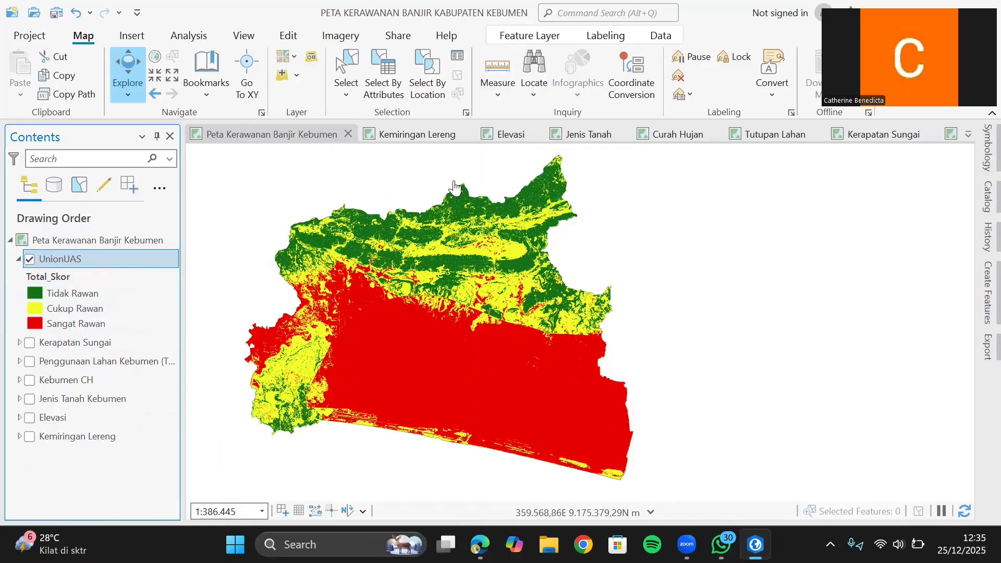
{"action": "left_click_drag", "start_coordinate": [313, 253], "coordinate": [374, 259]}
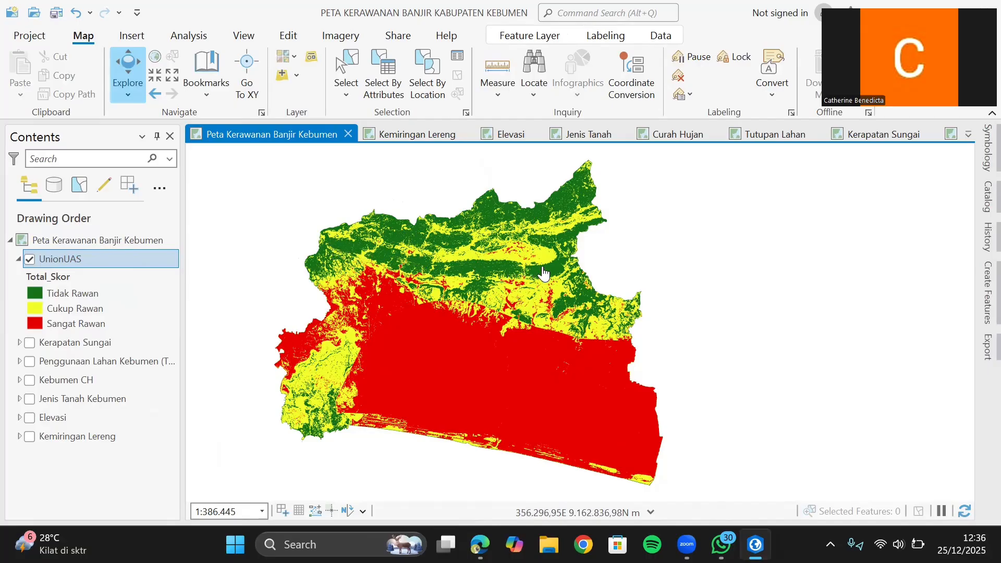
{"action": "left_click_drag", "start_coordinate": [487, 235], "coordinate": [485, 237]}
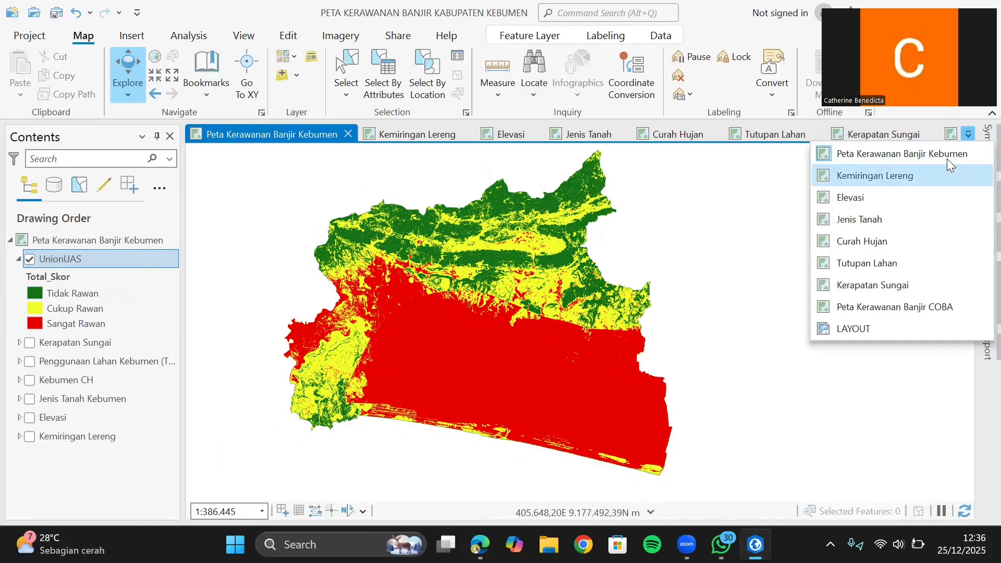
Step: Open the LAYOUT view and examine the flood vulnerability map sheet, including its main map, title, insets, legend and class table
{"action": "left_click", "coordinate": [912, 330]}
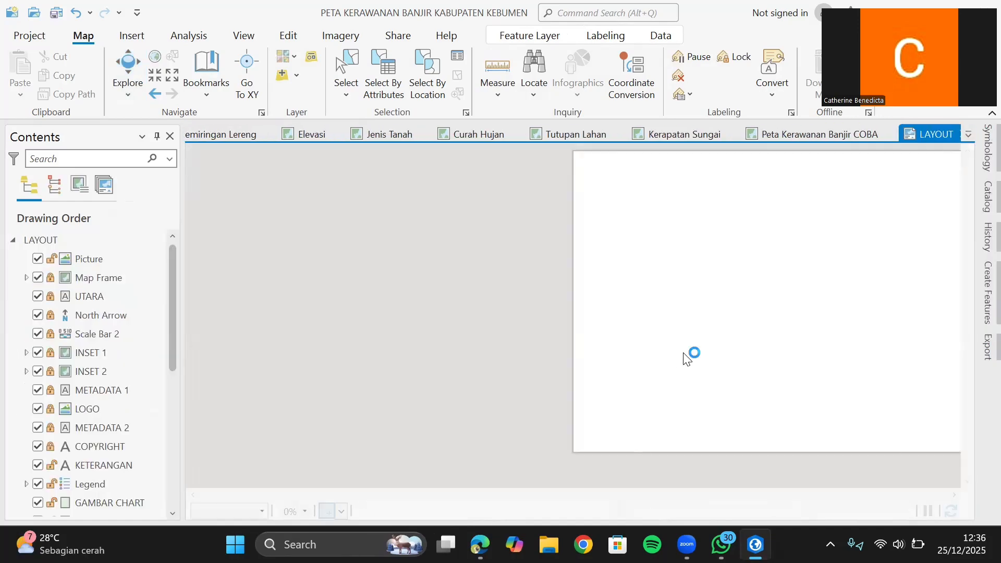
{"action": "left_click", "coordinate": [102, 37]}
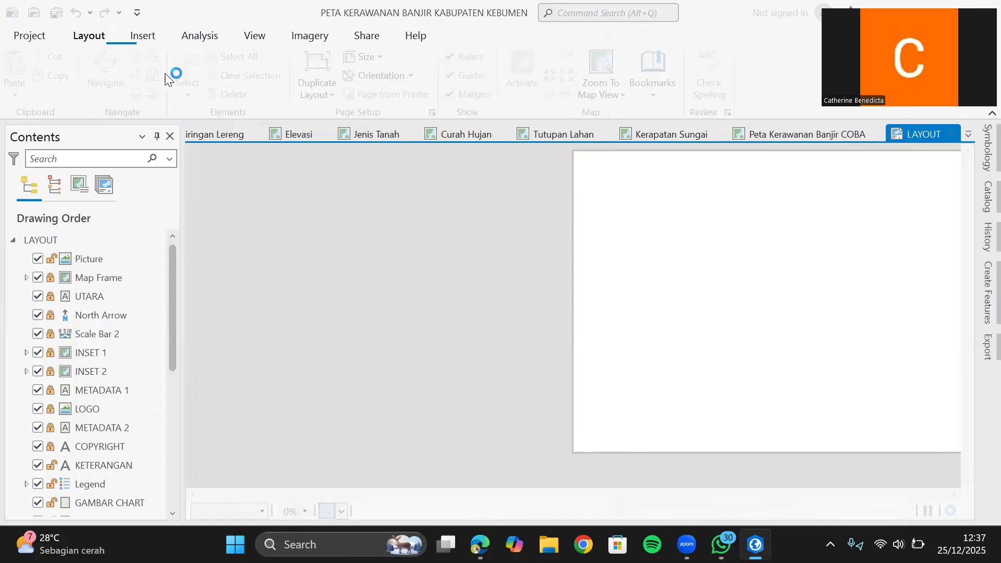
{"action": "left_click", "coordinate": [114, 67]}
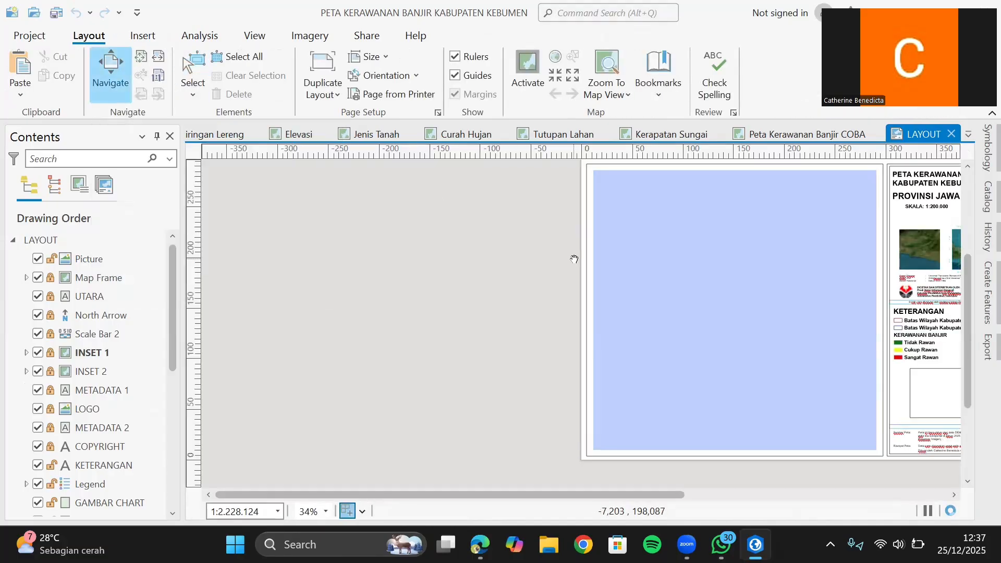
{"action": "left_click_drag", "start_coordinate": [570, 259], "coordinate": [330, 269]}
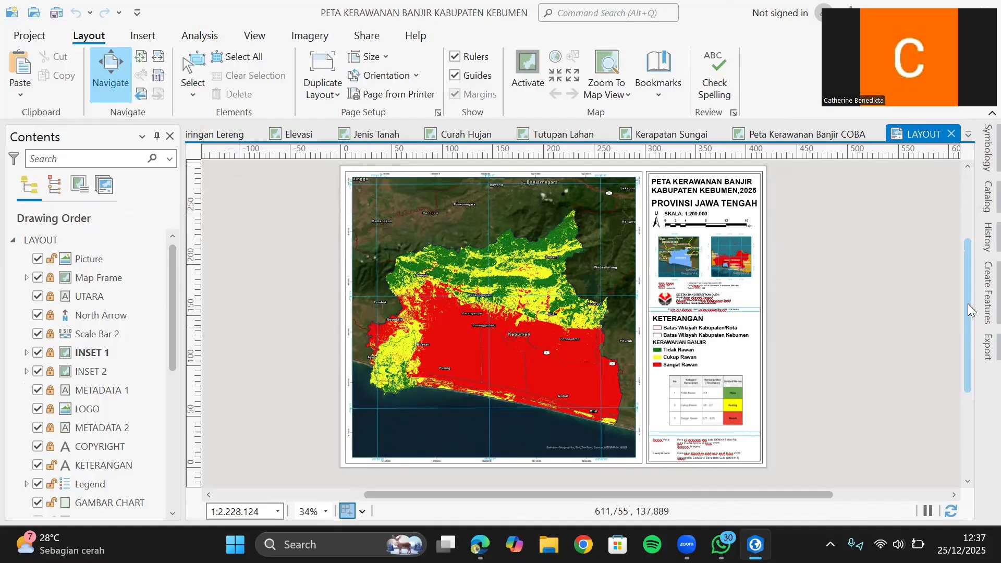
{"action": "scroll", "coordinate": [968, 328], "scroll_direction": "up", "scroll_amount": 1}
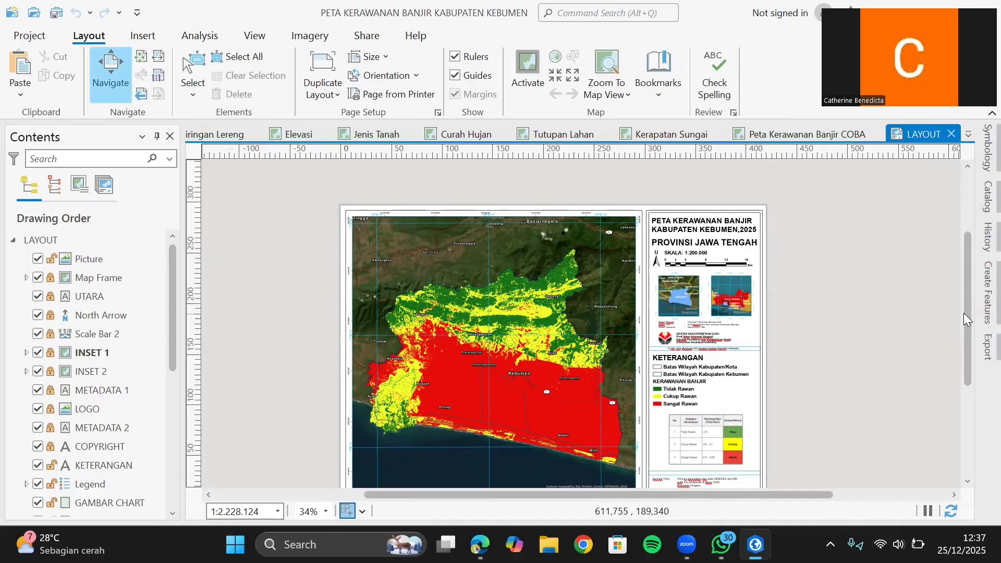
{"action": "scroll", "coordinate": [962, 318], "scroll_direction": "down", "scroll_amount": 1}
{"action": "scroll", "coordinate": [901, 321], "scroll_direction": "down", "scroll_amount": 1}
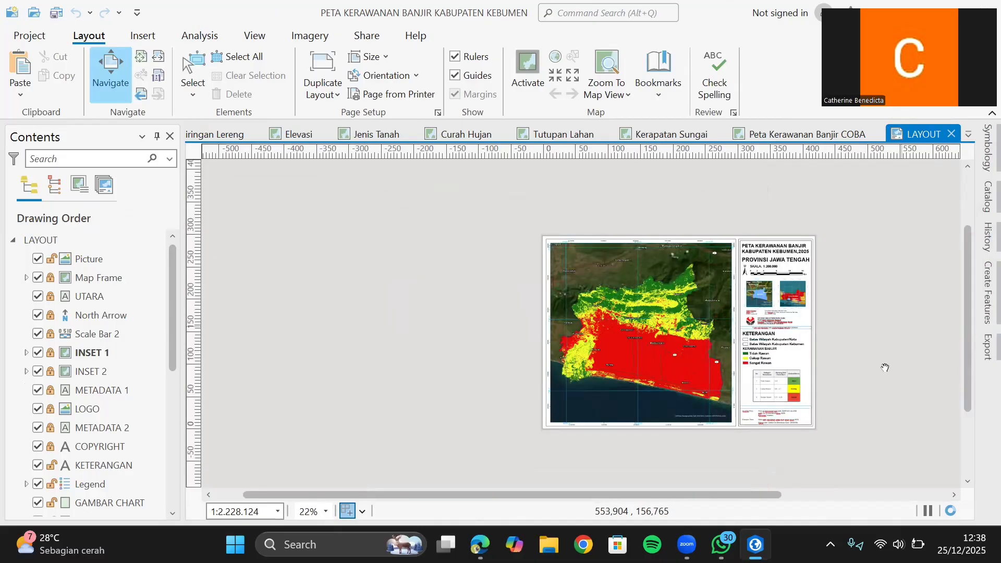
{"action": "scroll", "coordinate": [865, 448], "scroll_direction": "up", "scroll_amount": 1}
{"action": "scroll", "coordinate": [853, 244], "scroll_direction": "down", "scroll_amount": 1}
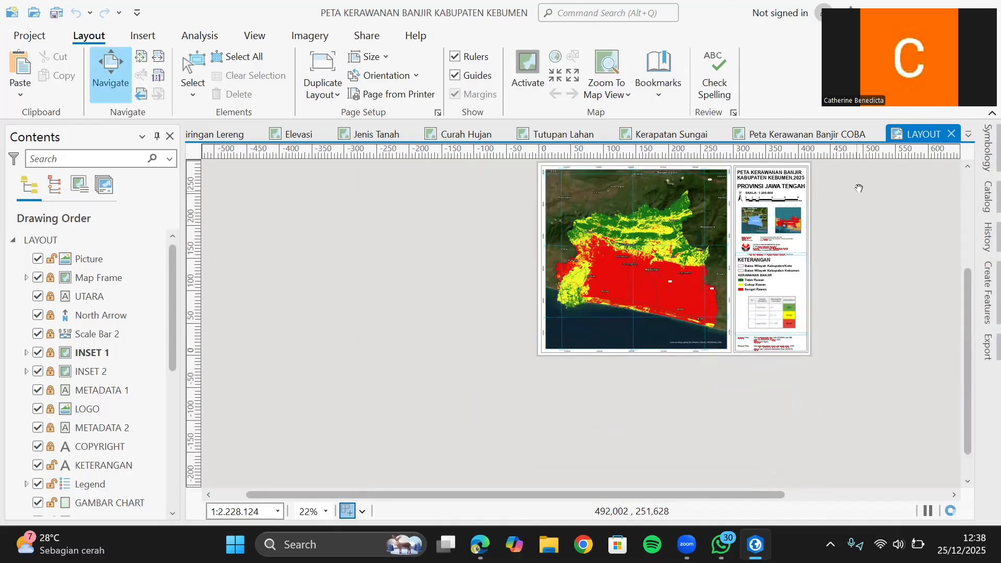
{"action": "scroll", "coordinate": [834, 191], "scroll_direction": "up", "scroll_amount": 1}
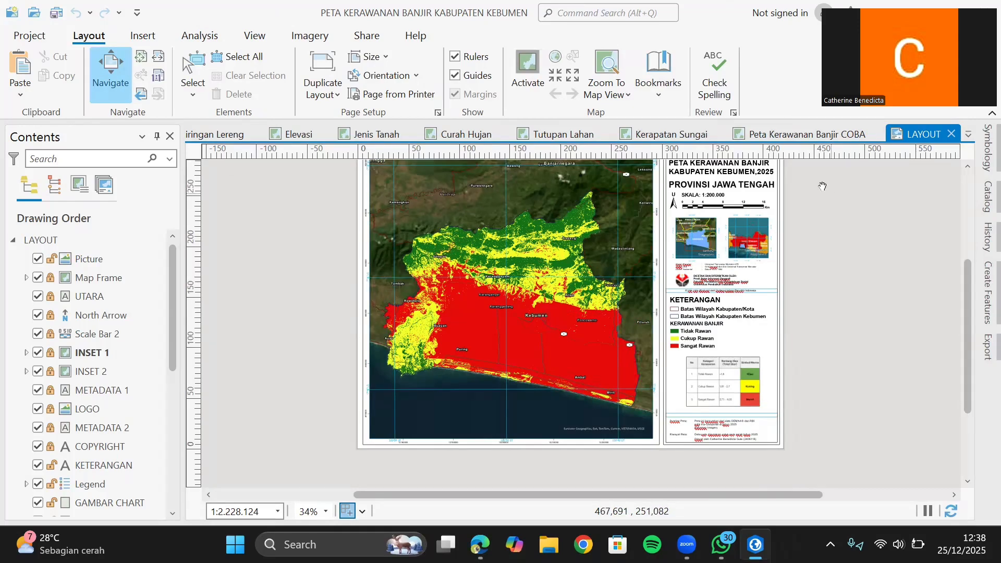